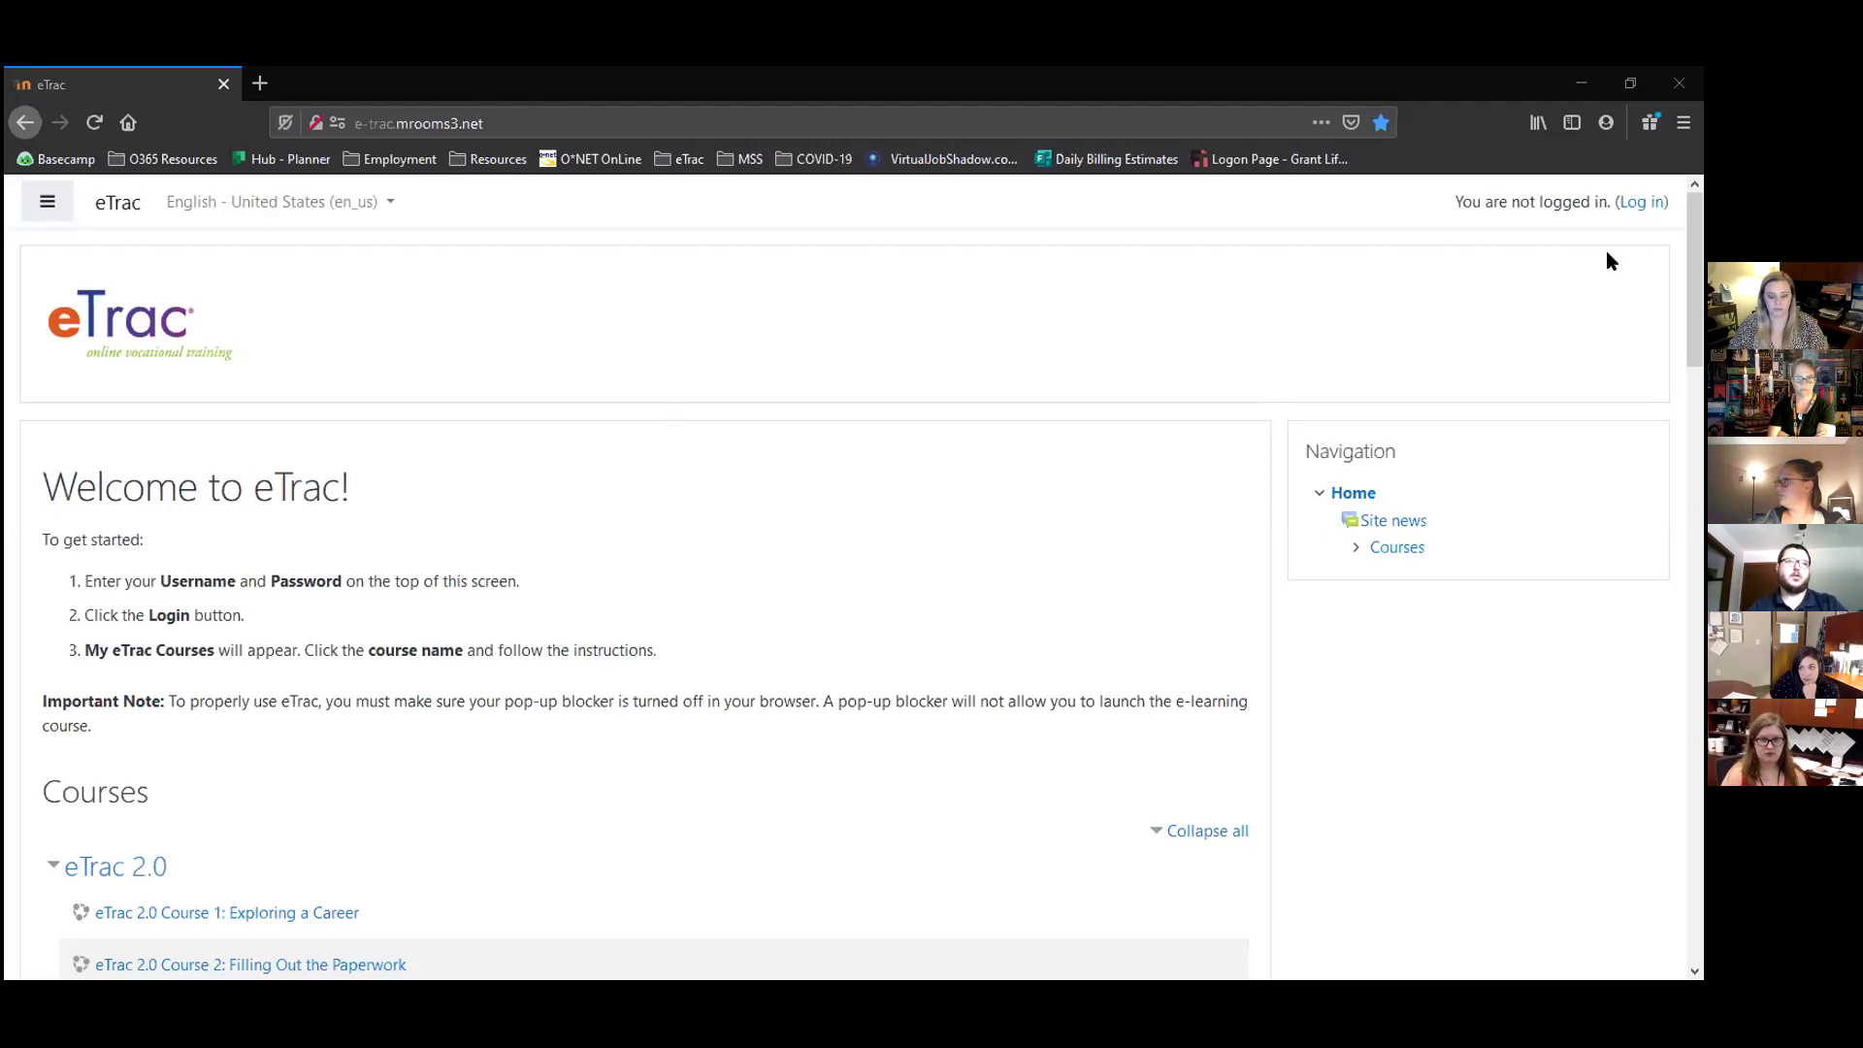
# Log in to eTrac with the prefilled credentials and switch the account's role to VRS Teacher.
pyautogui.click(1630, 206)
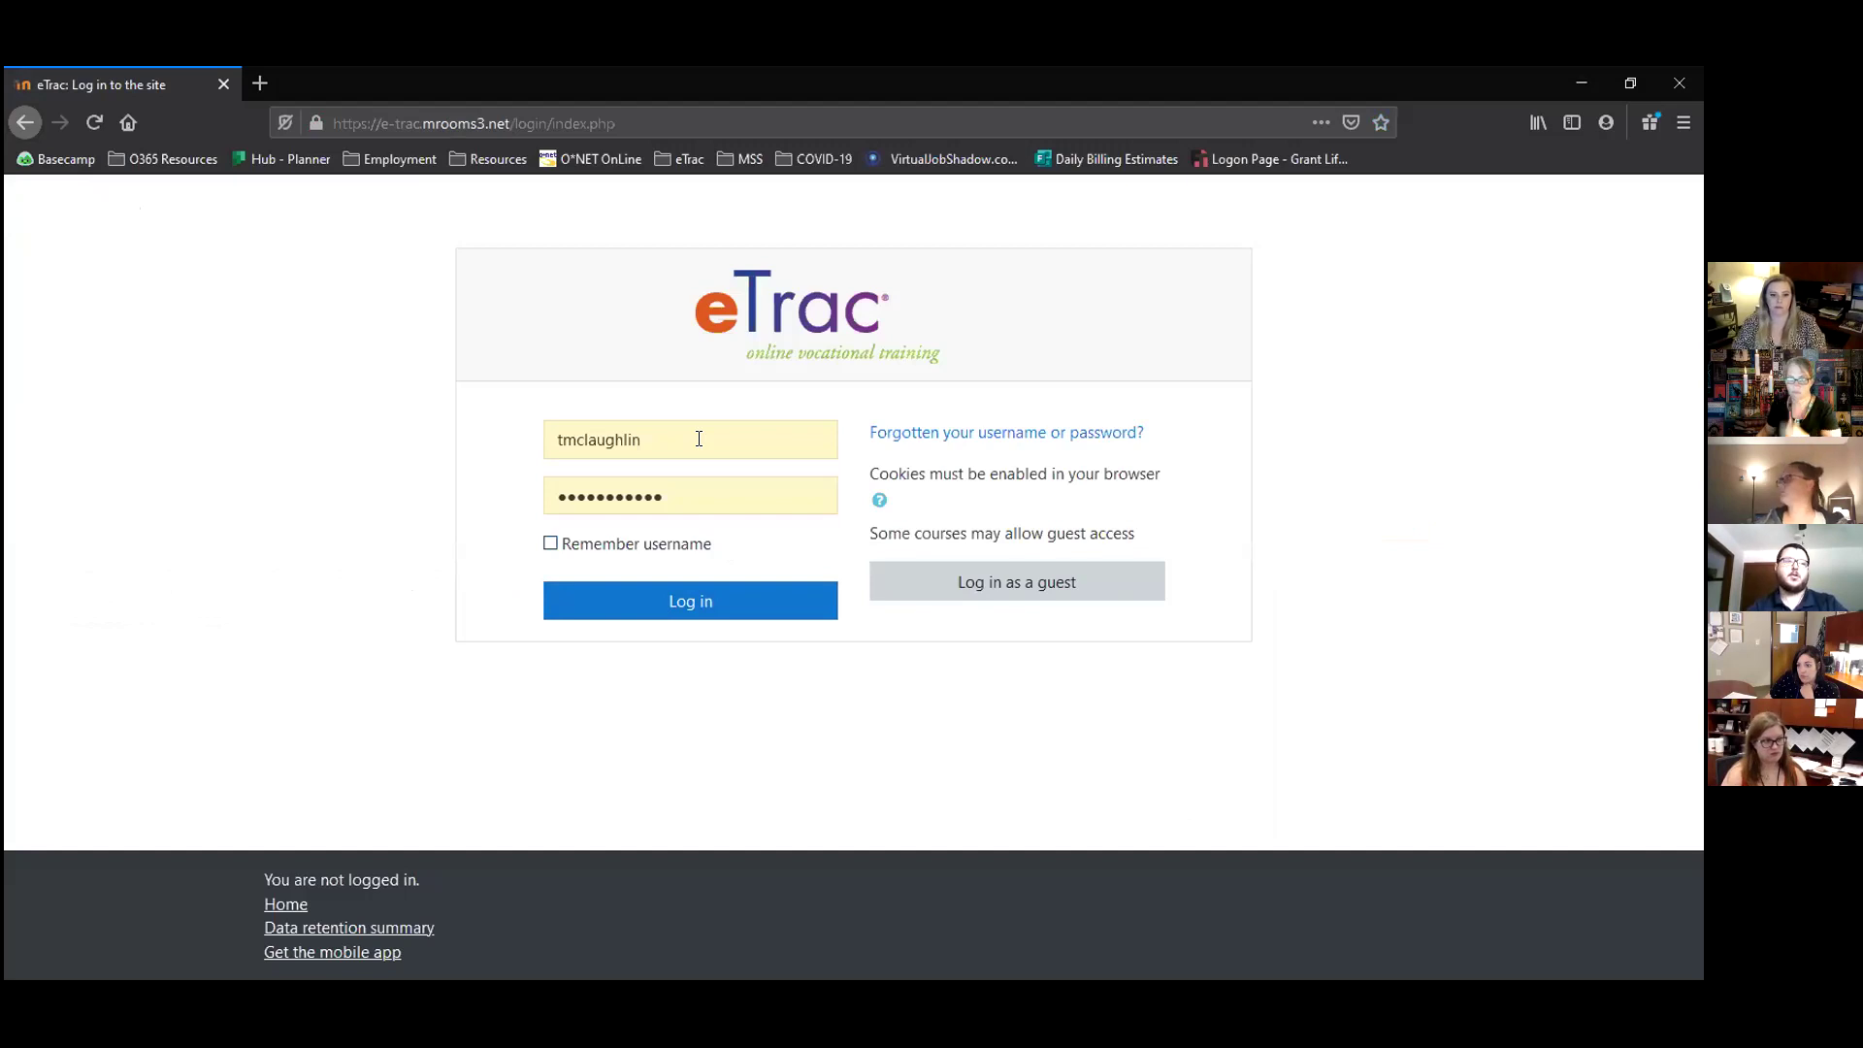
pyautogui.click(693, 602)
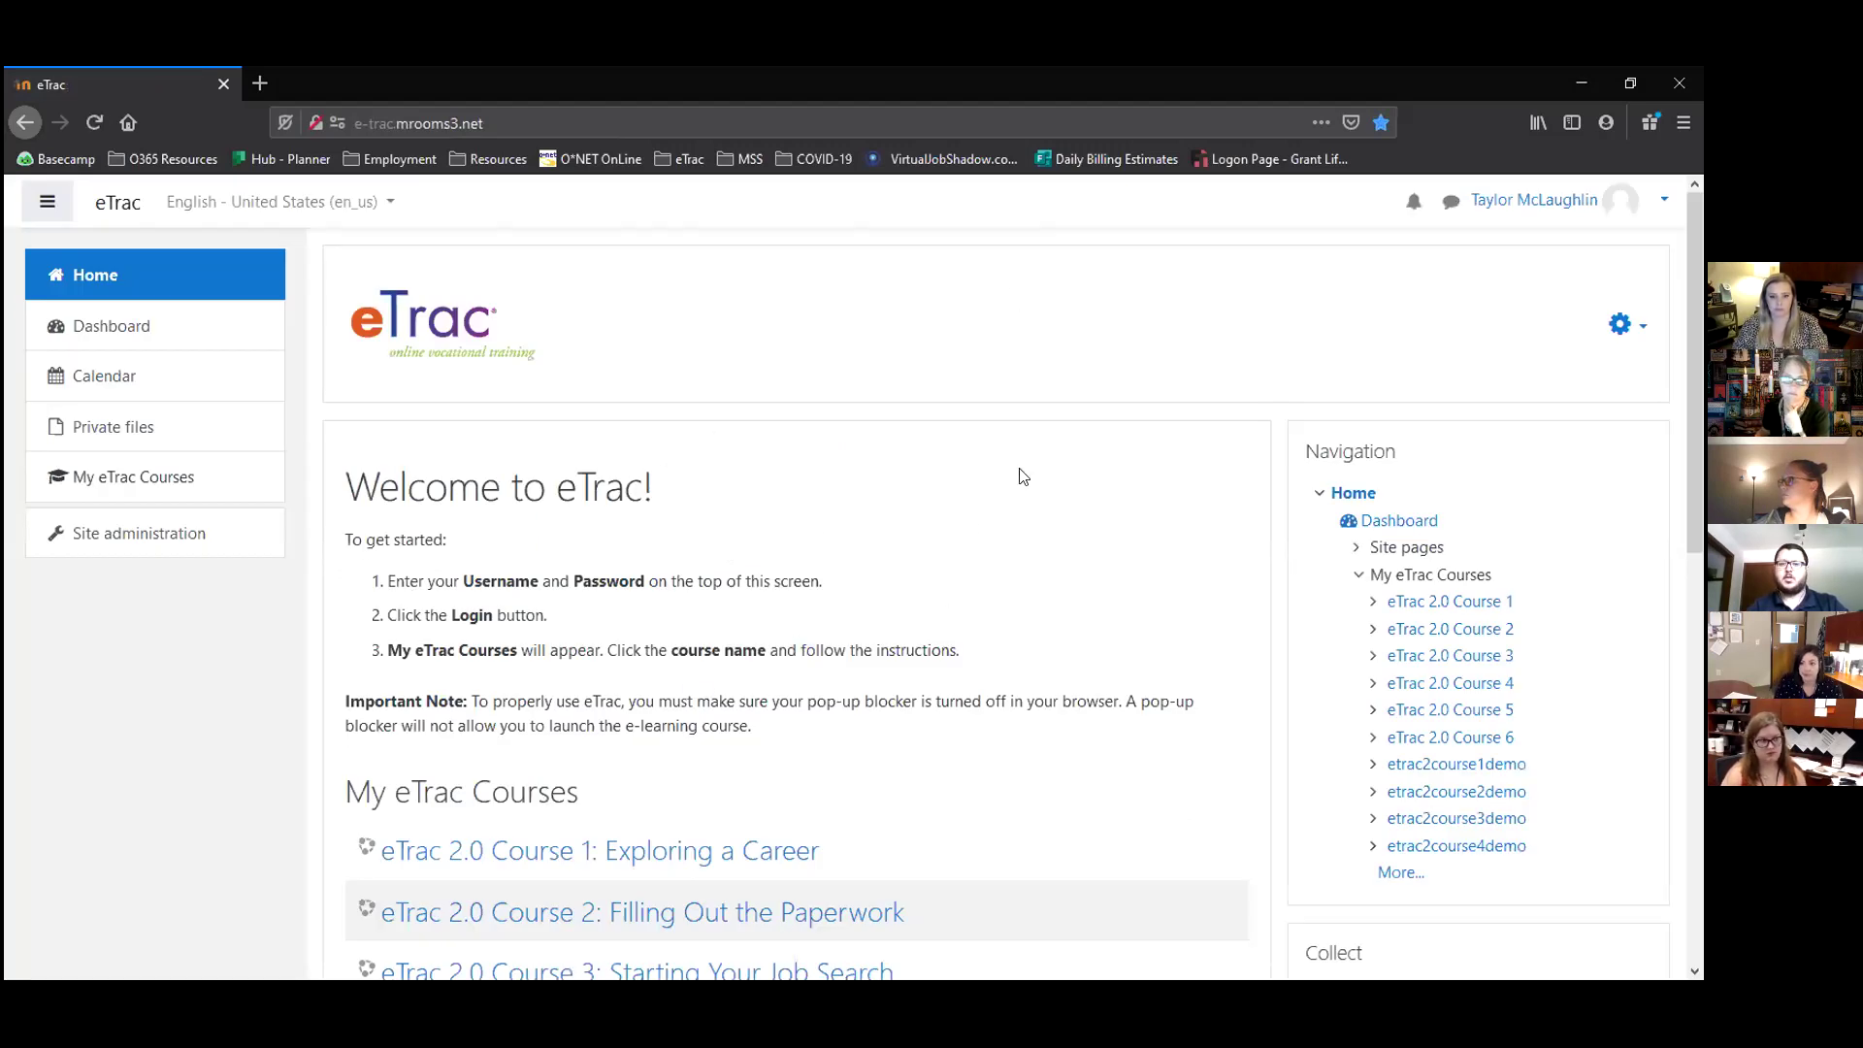
pyautogui.click(1655, 205)
pyautogui.click(1570, 477)
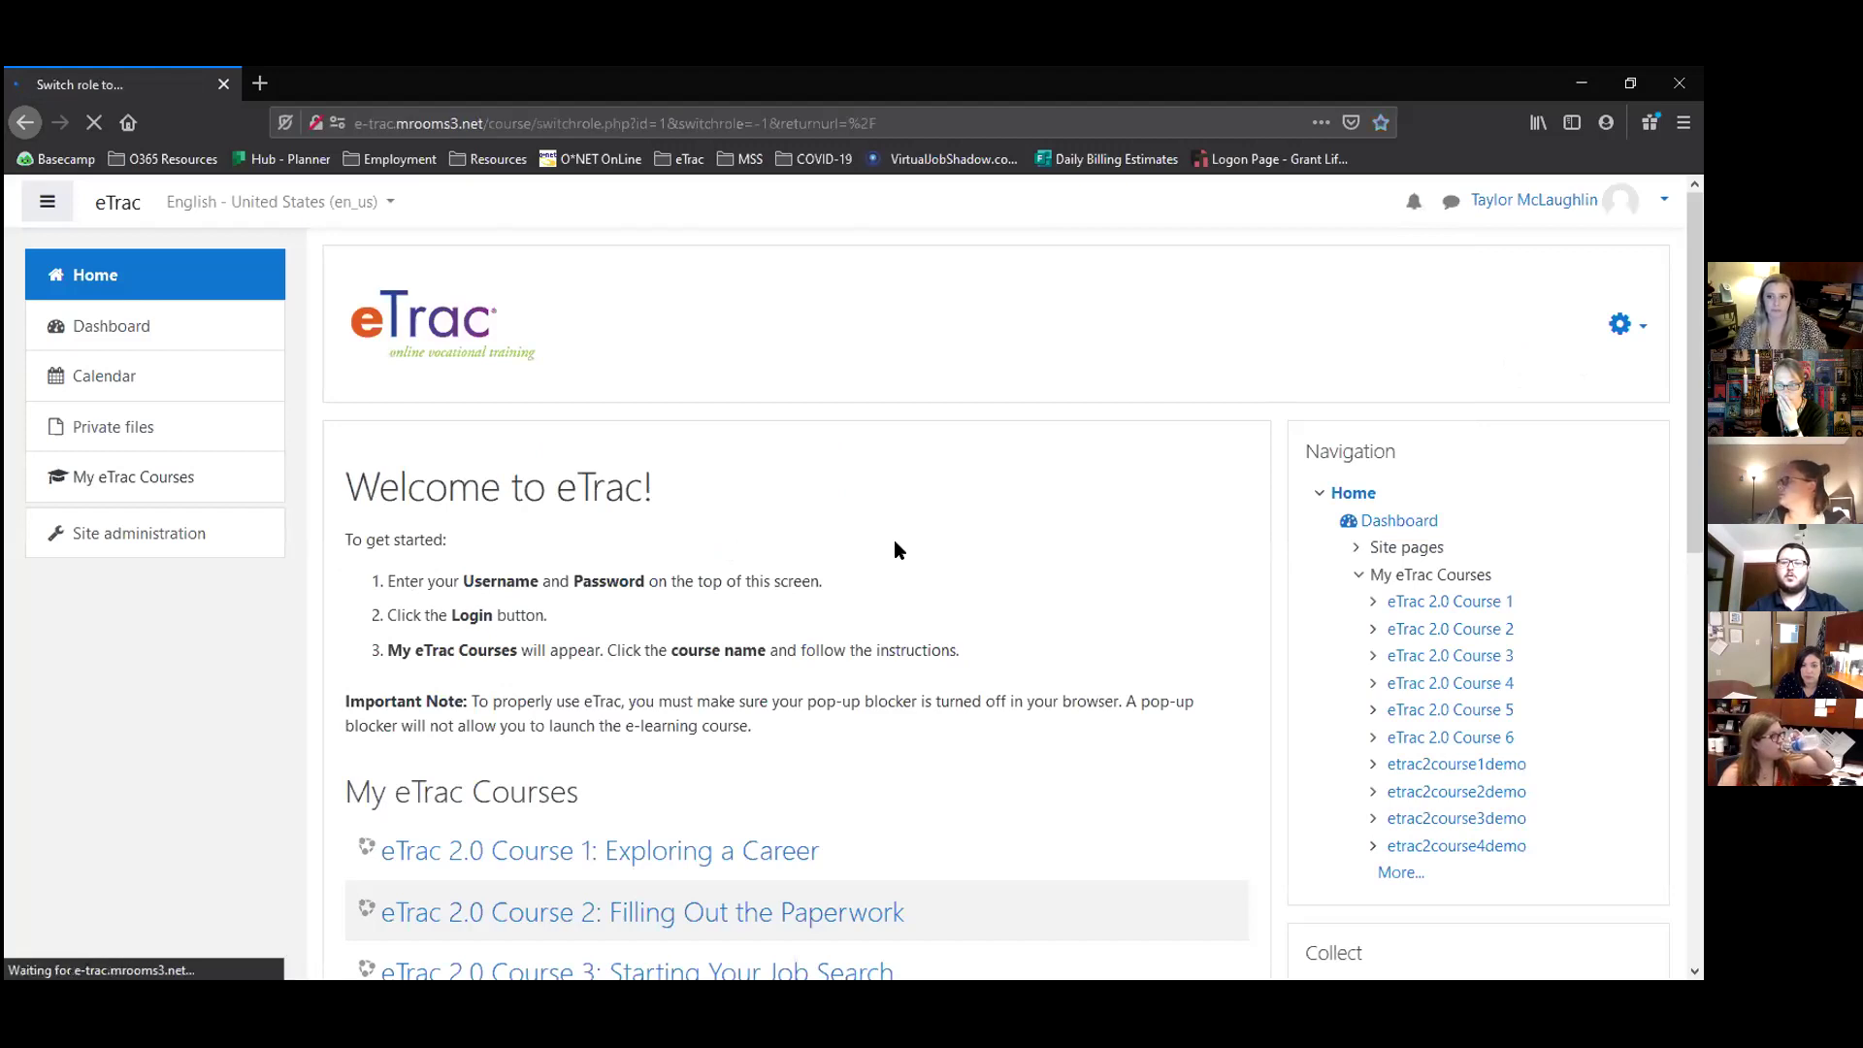
pyautogui.scroll(-5, 469, 759)
pyautogui.click(437, 718)
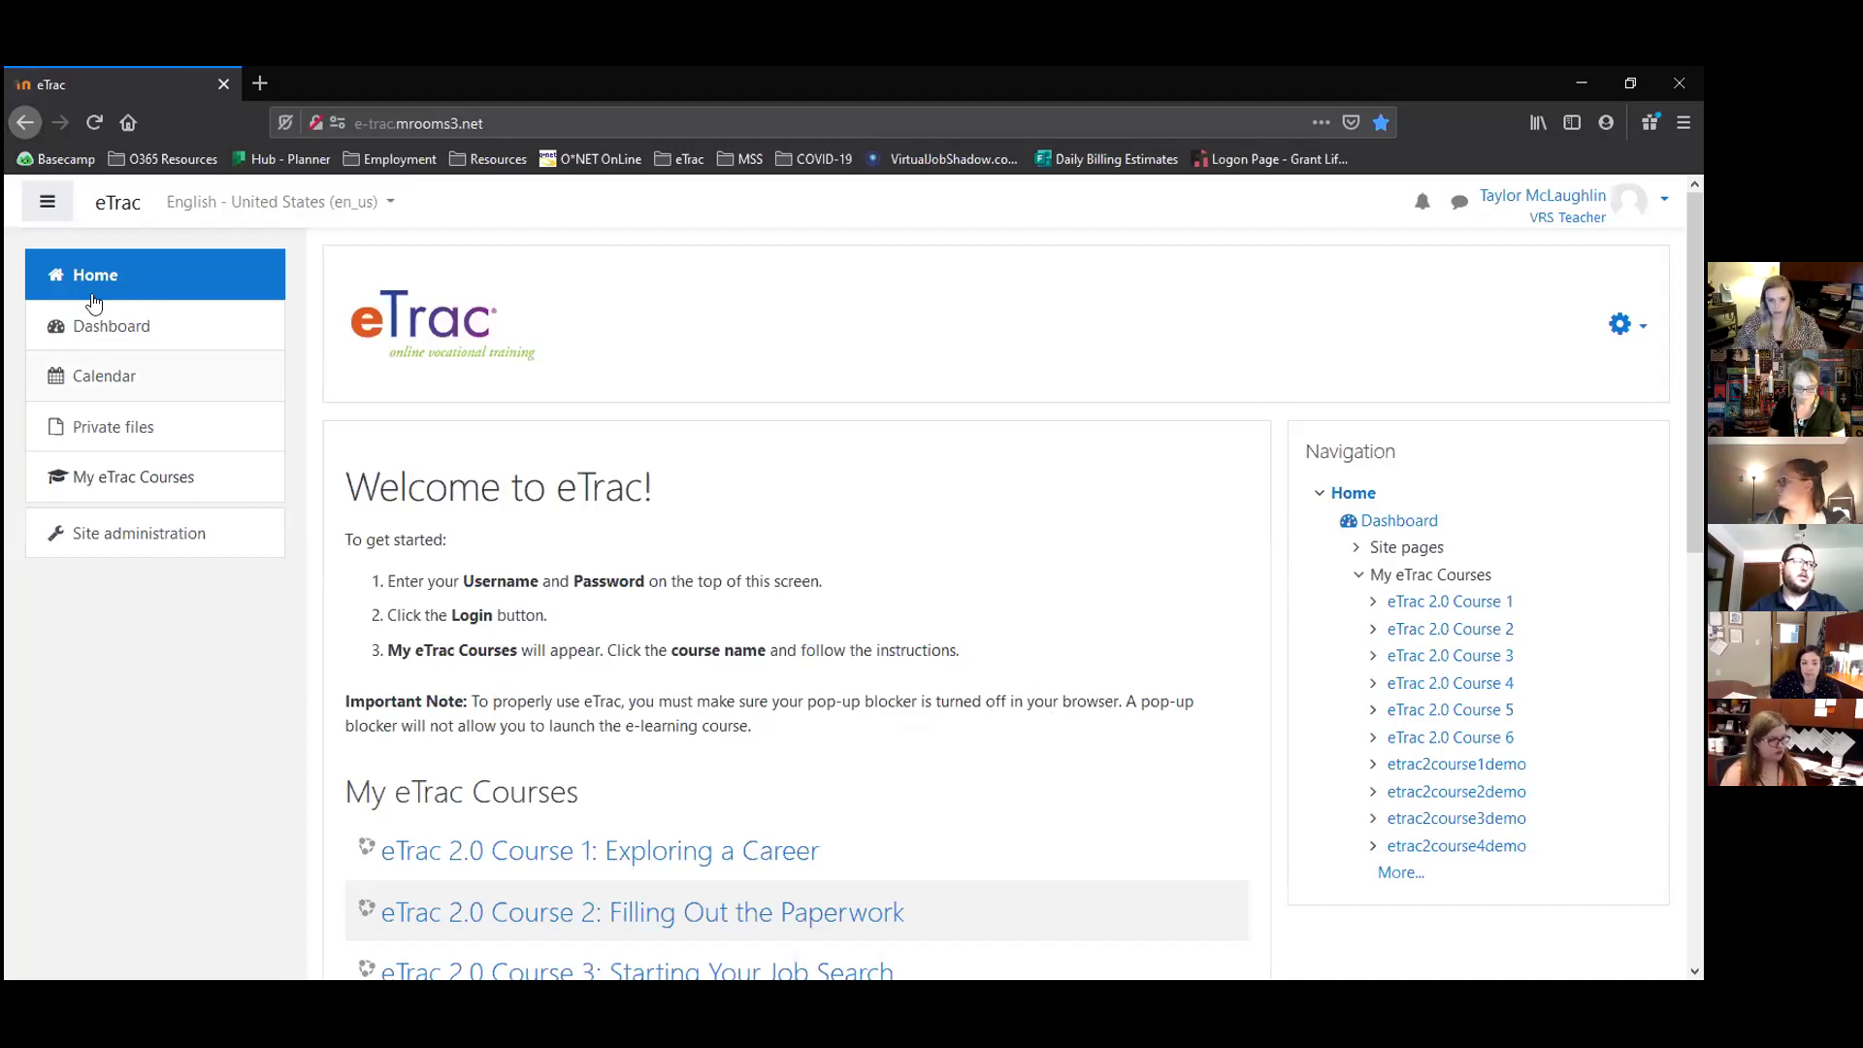
# Look at the site navigation menu and the Dashboard, and return to the home page.
pyautogui.click(44, 201)
pyautogui.click(43, 201)
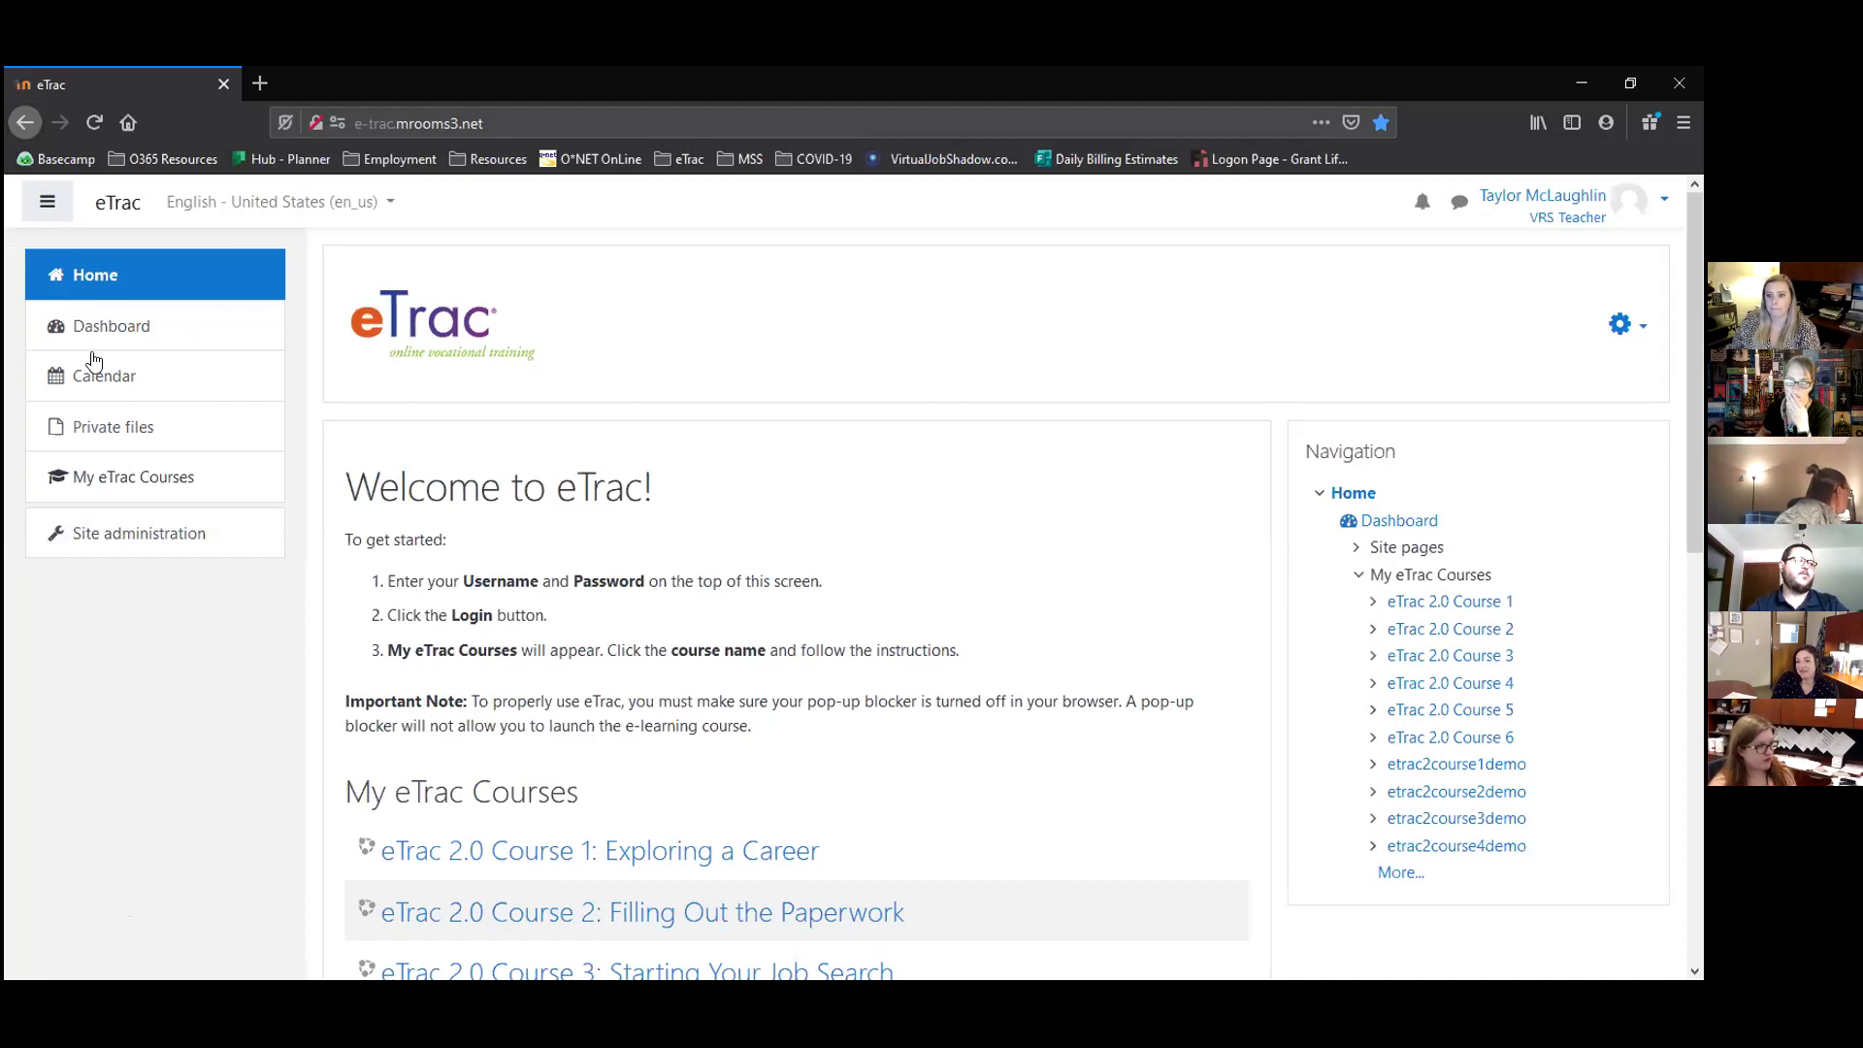
pyautogui.click(143, 336)
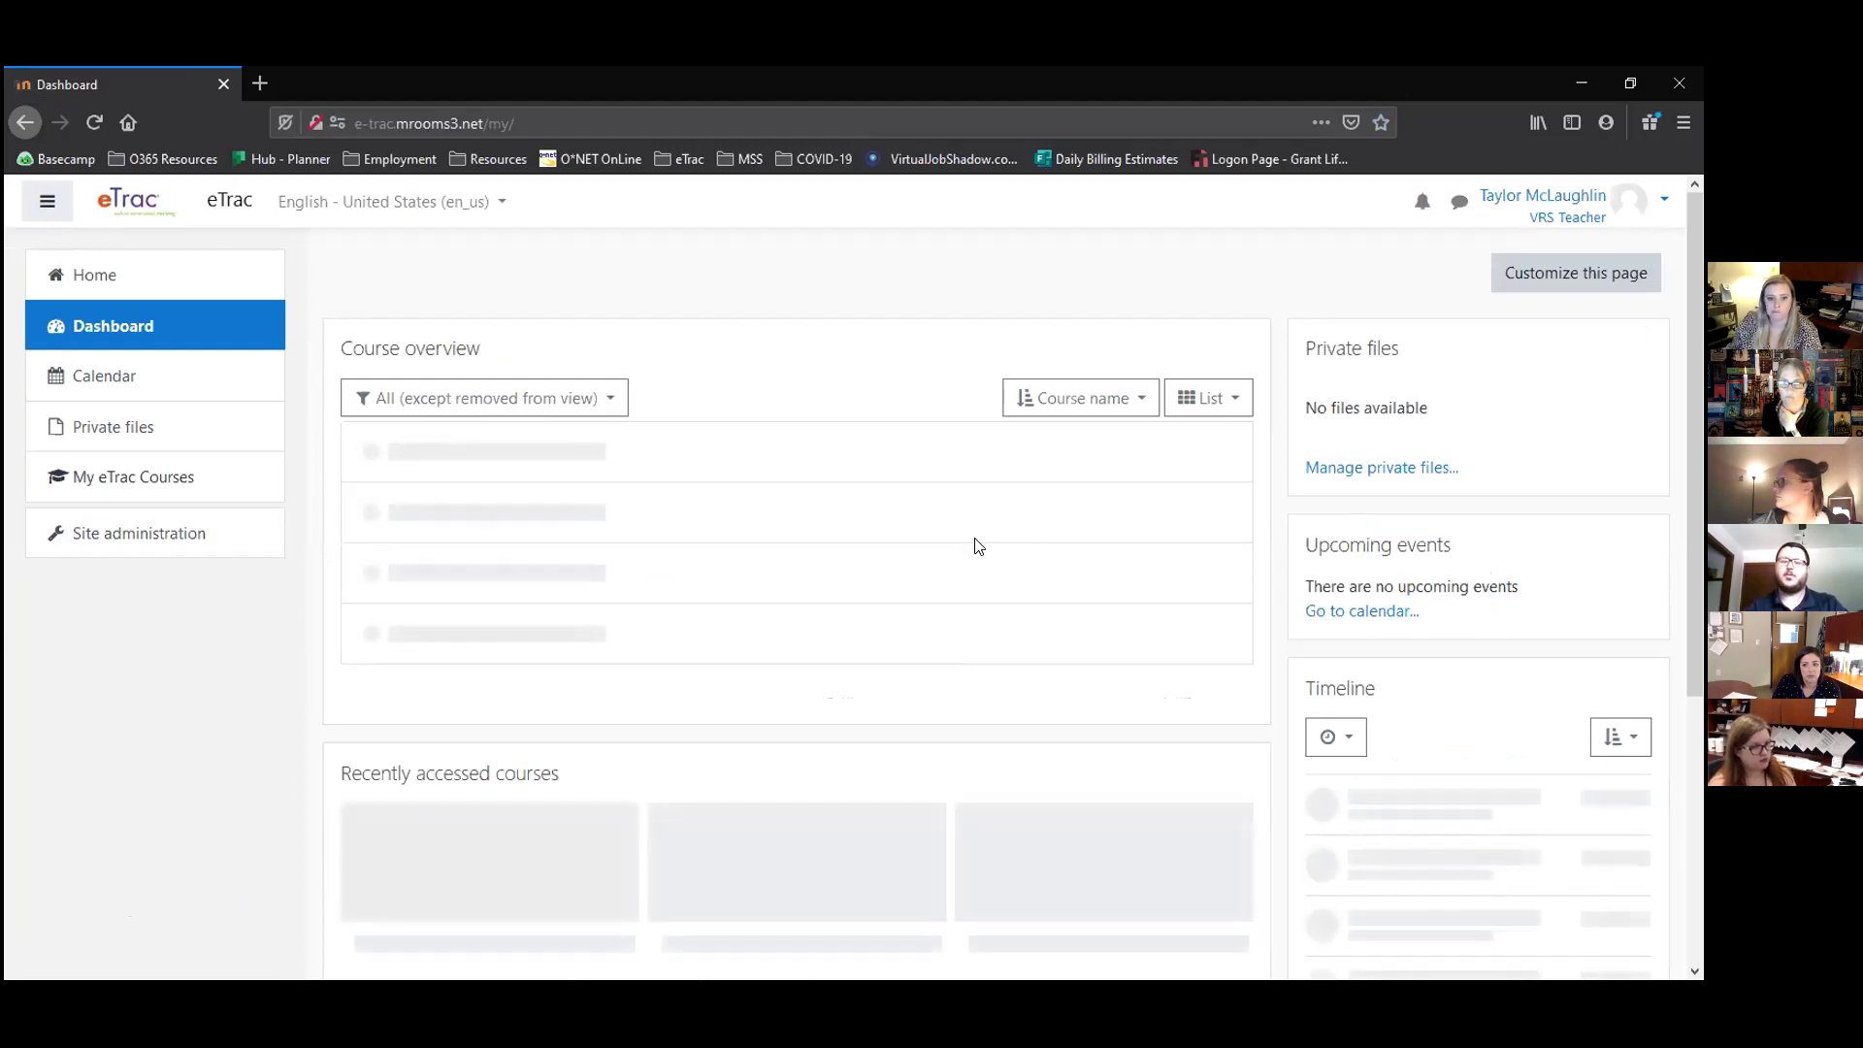
pyautogui.click(26, 122)
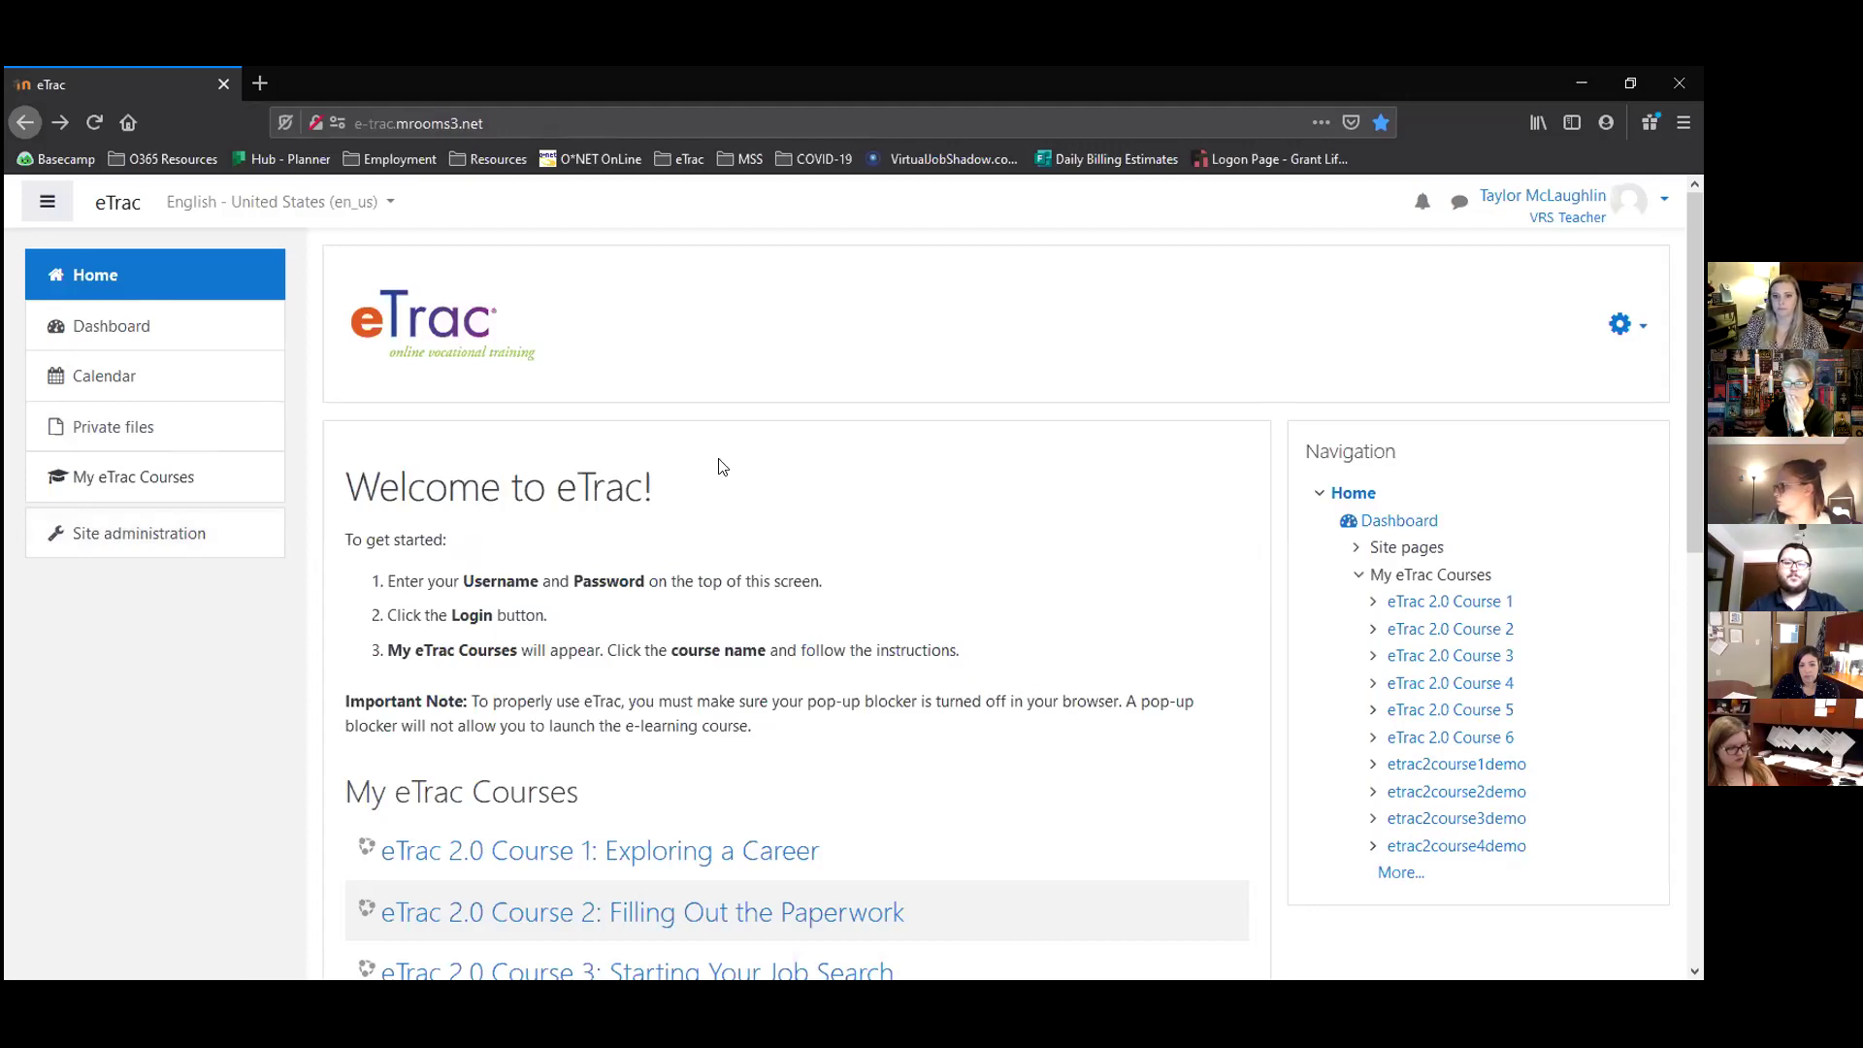
# Examine the My eTrac Courses list on the home page, including the eTrac 2.0 courses and their demo versions.
pyautogui.scroll(-2, 873, 500)
pyautogui.scroll(2, 879, 503)
pyautogui.scroll(-3, 792, 384)
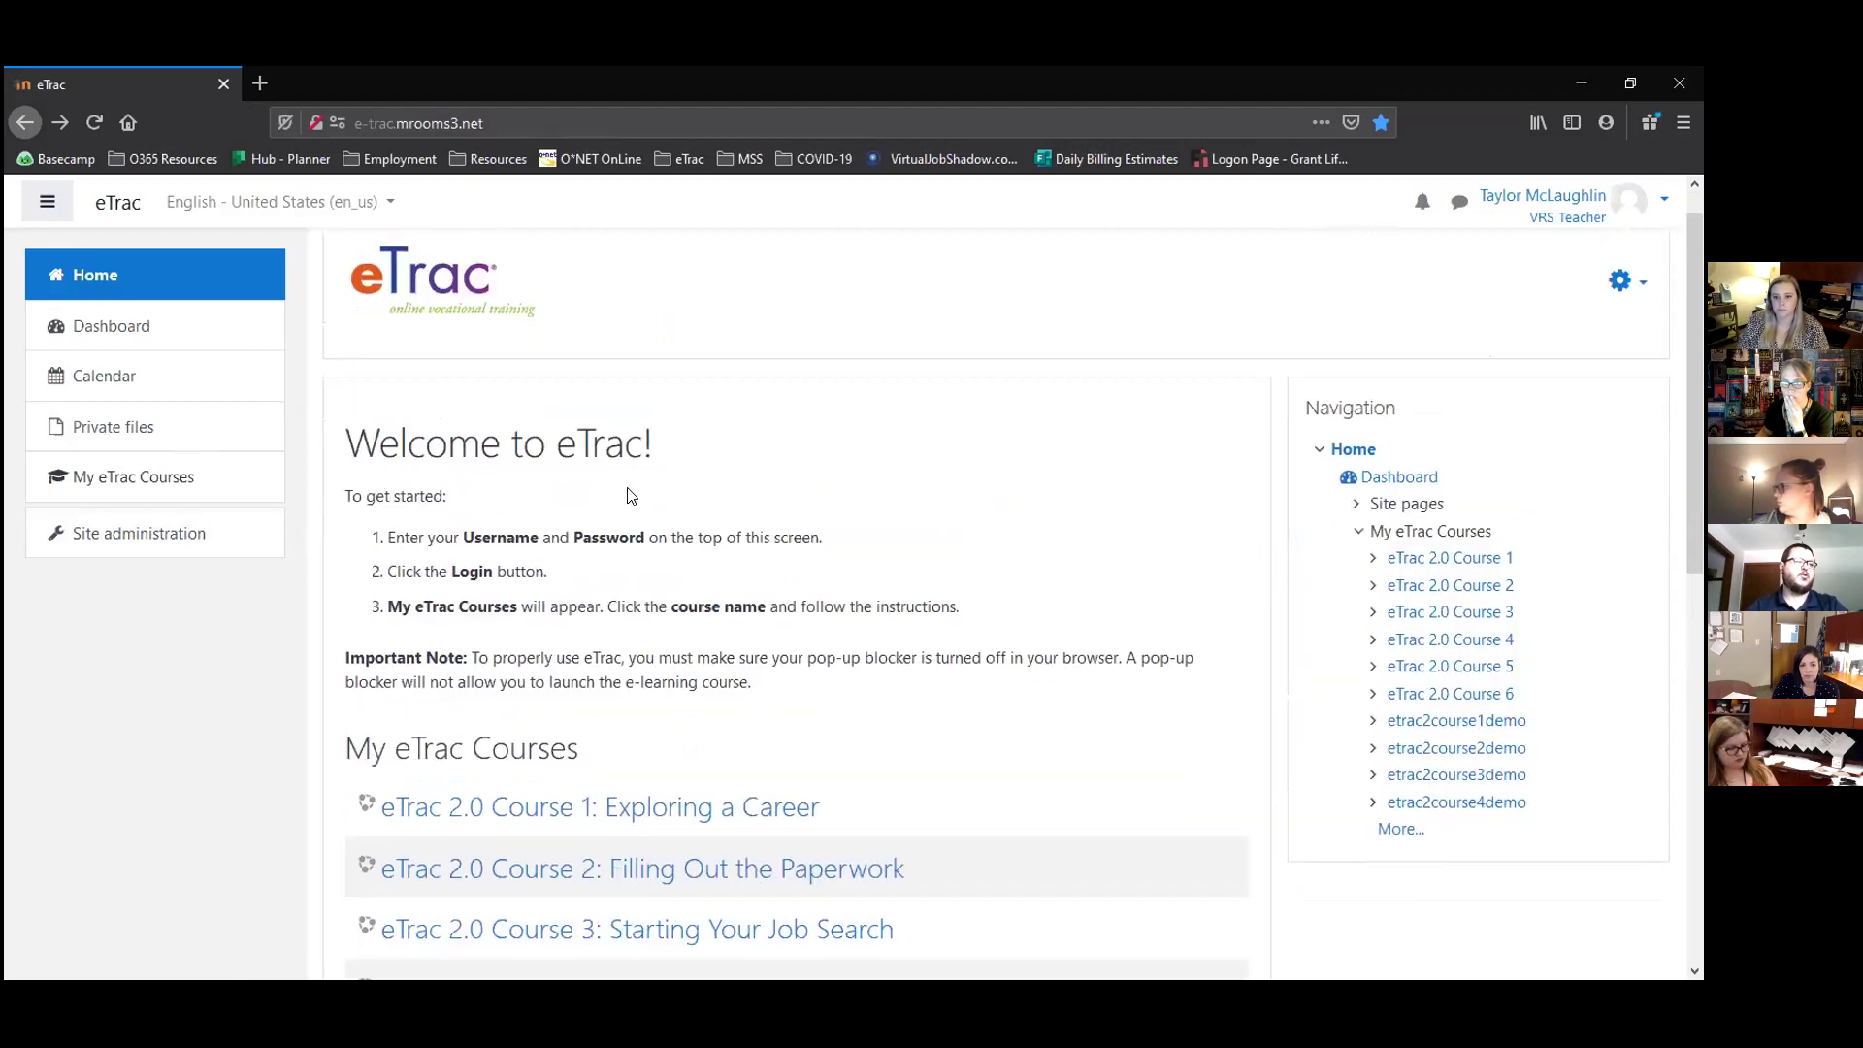
pyautogui.scroll(-2, 773, 521)
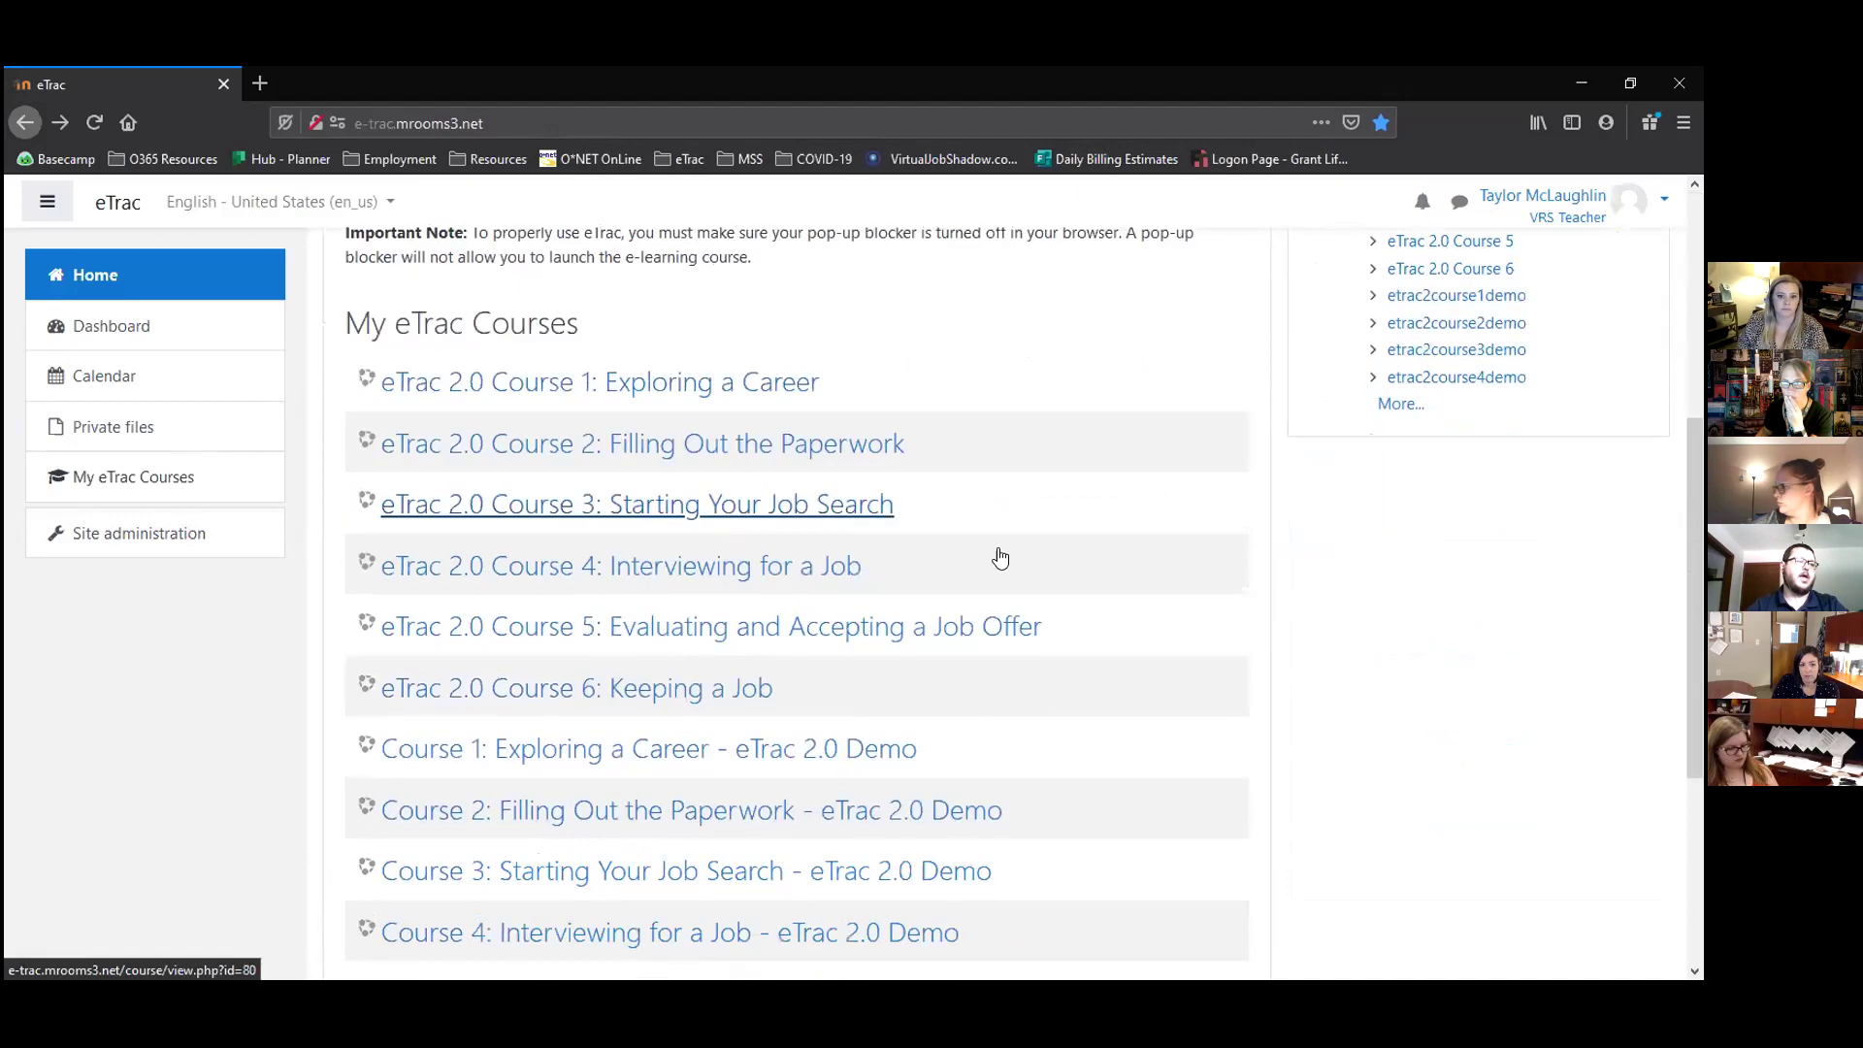
pyautogui.scroll(-1, 1694, 626)
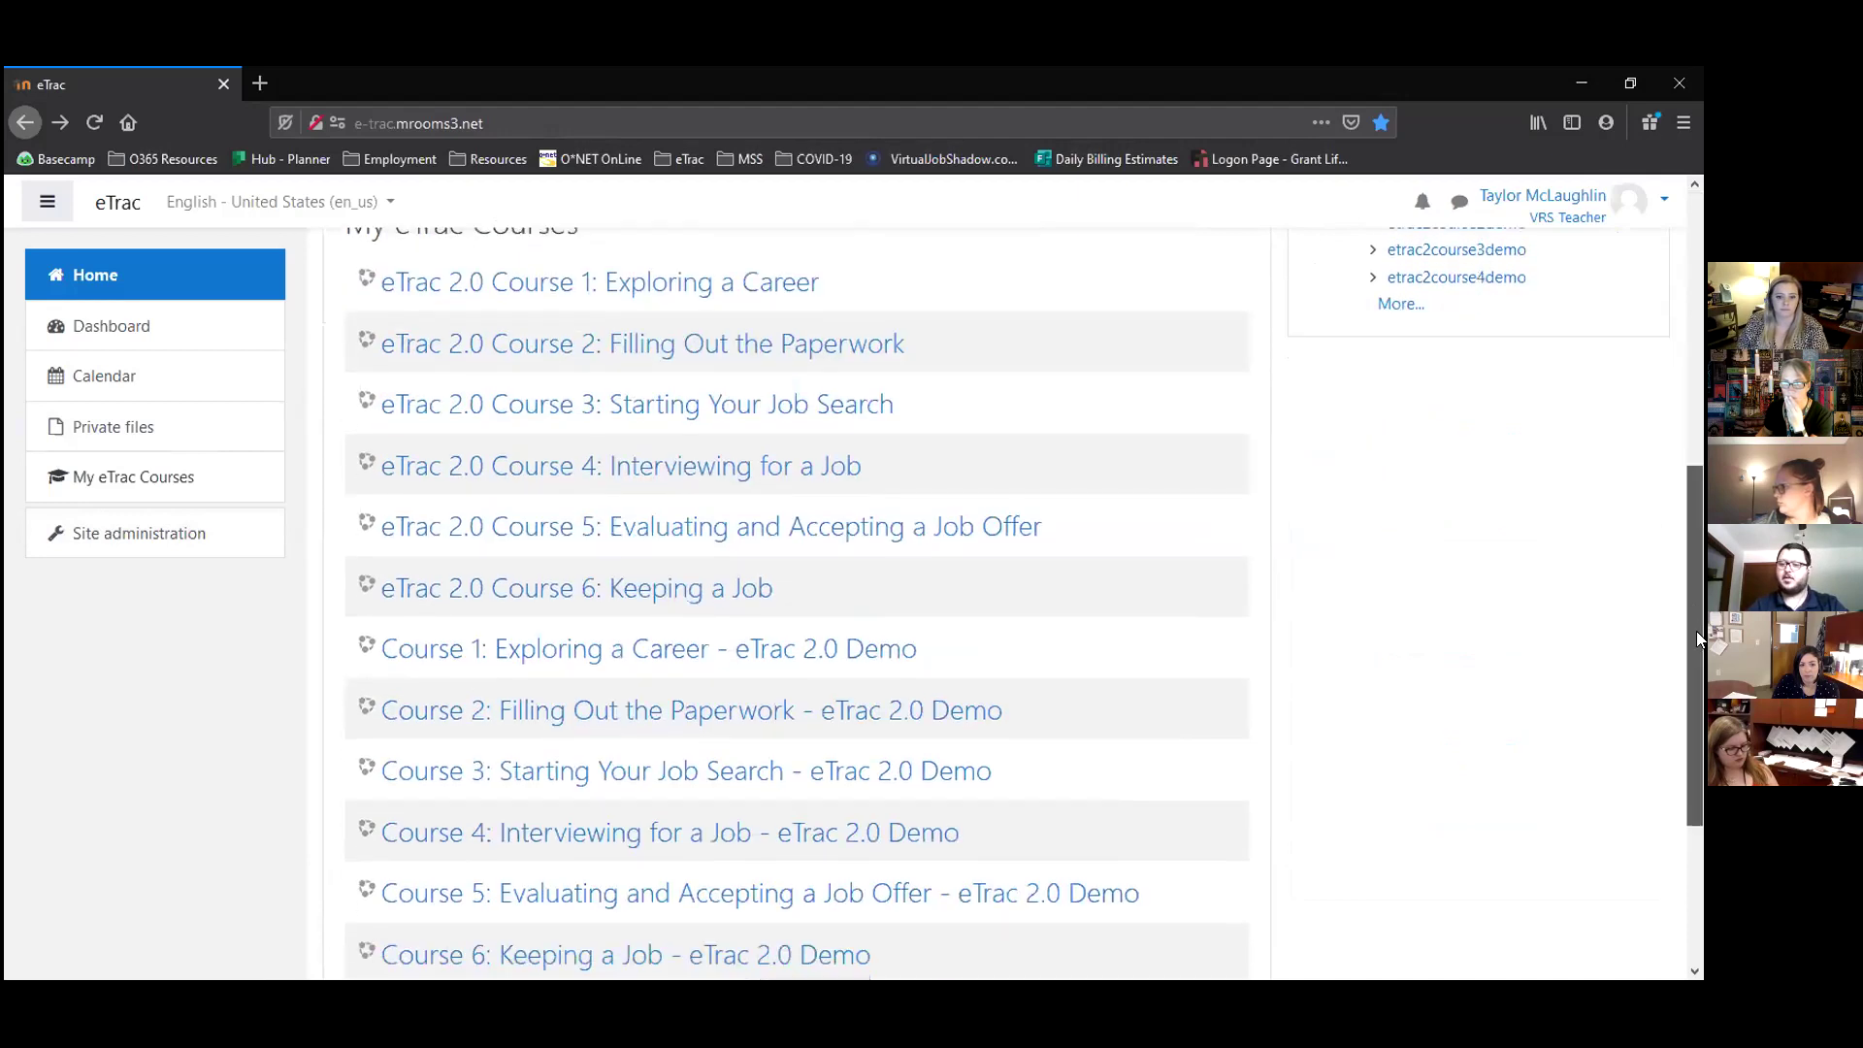
pyautogui.scroll(1, 1694, 626)
pyautogui.scroll(4, 1696, 617)
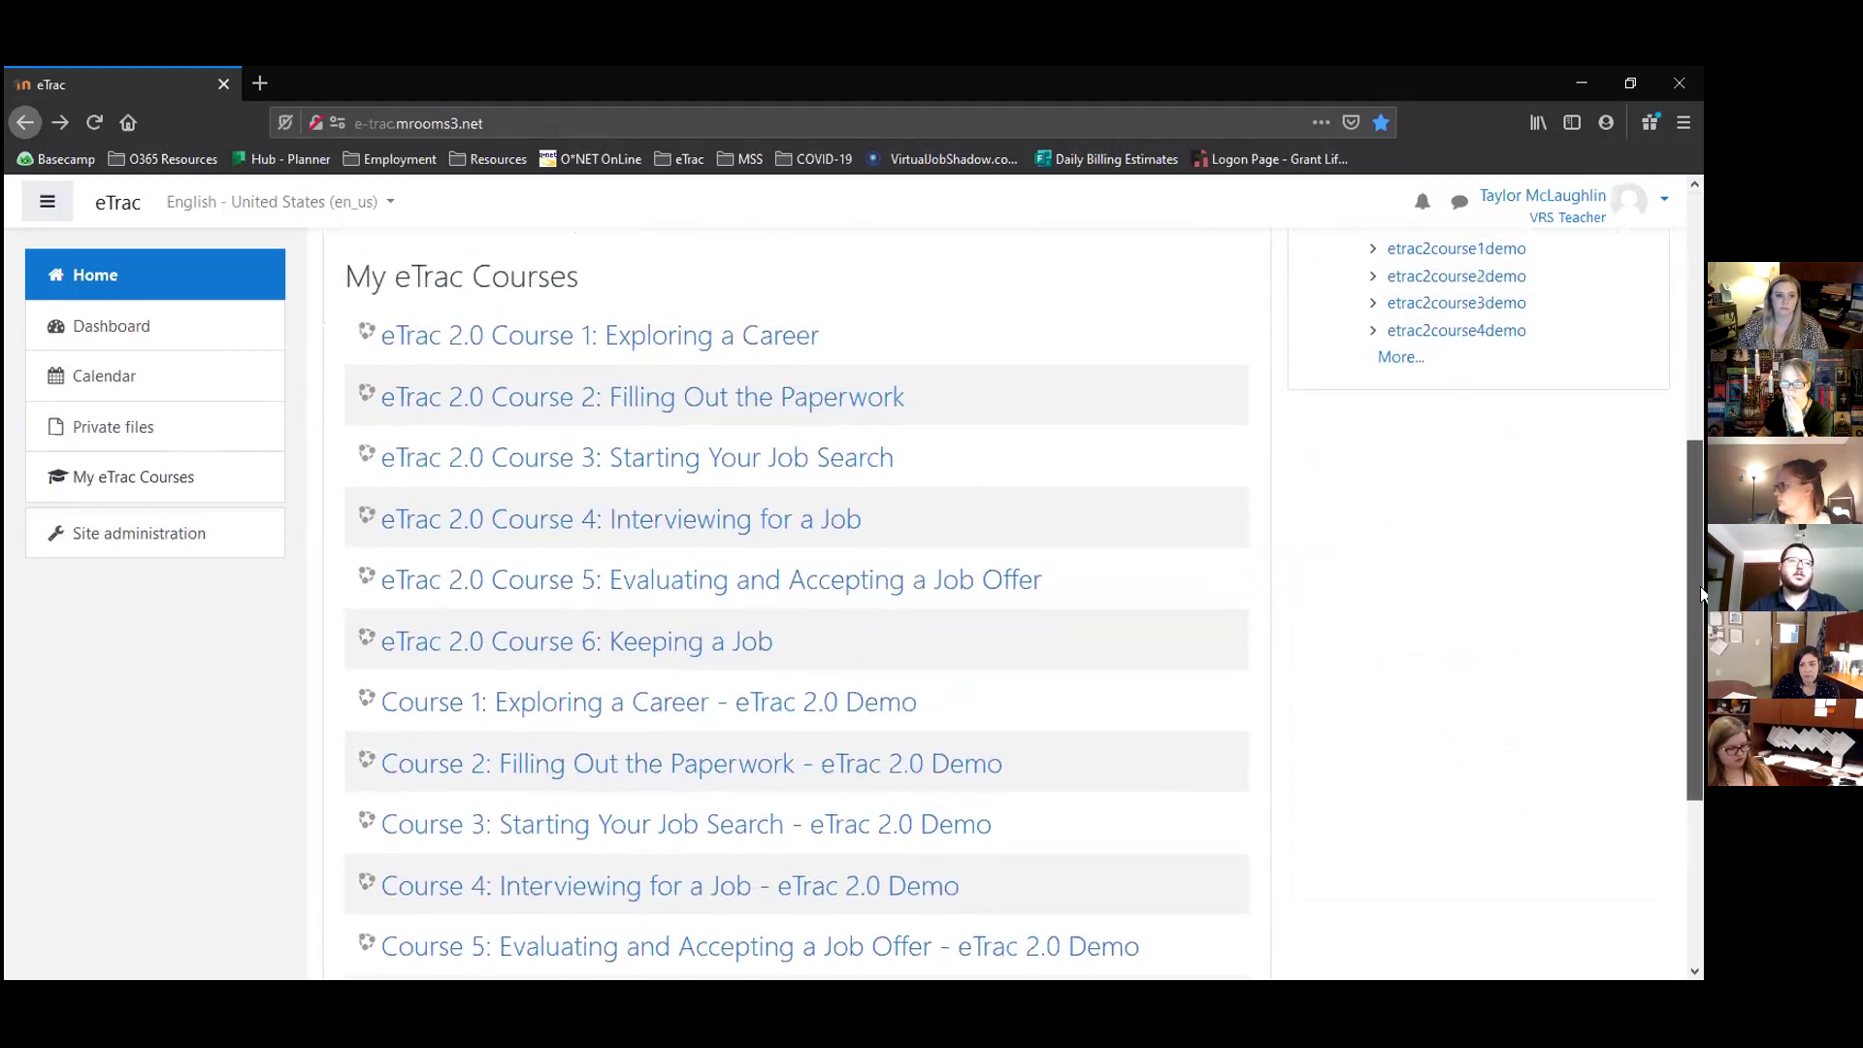
pyautogui.scroll(1, 1694, 617)
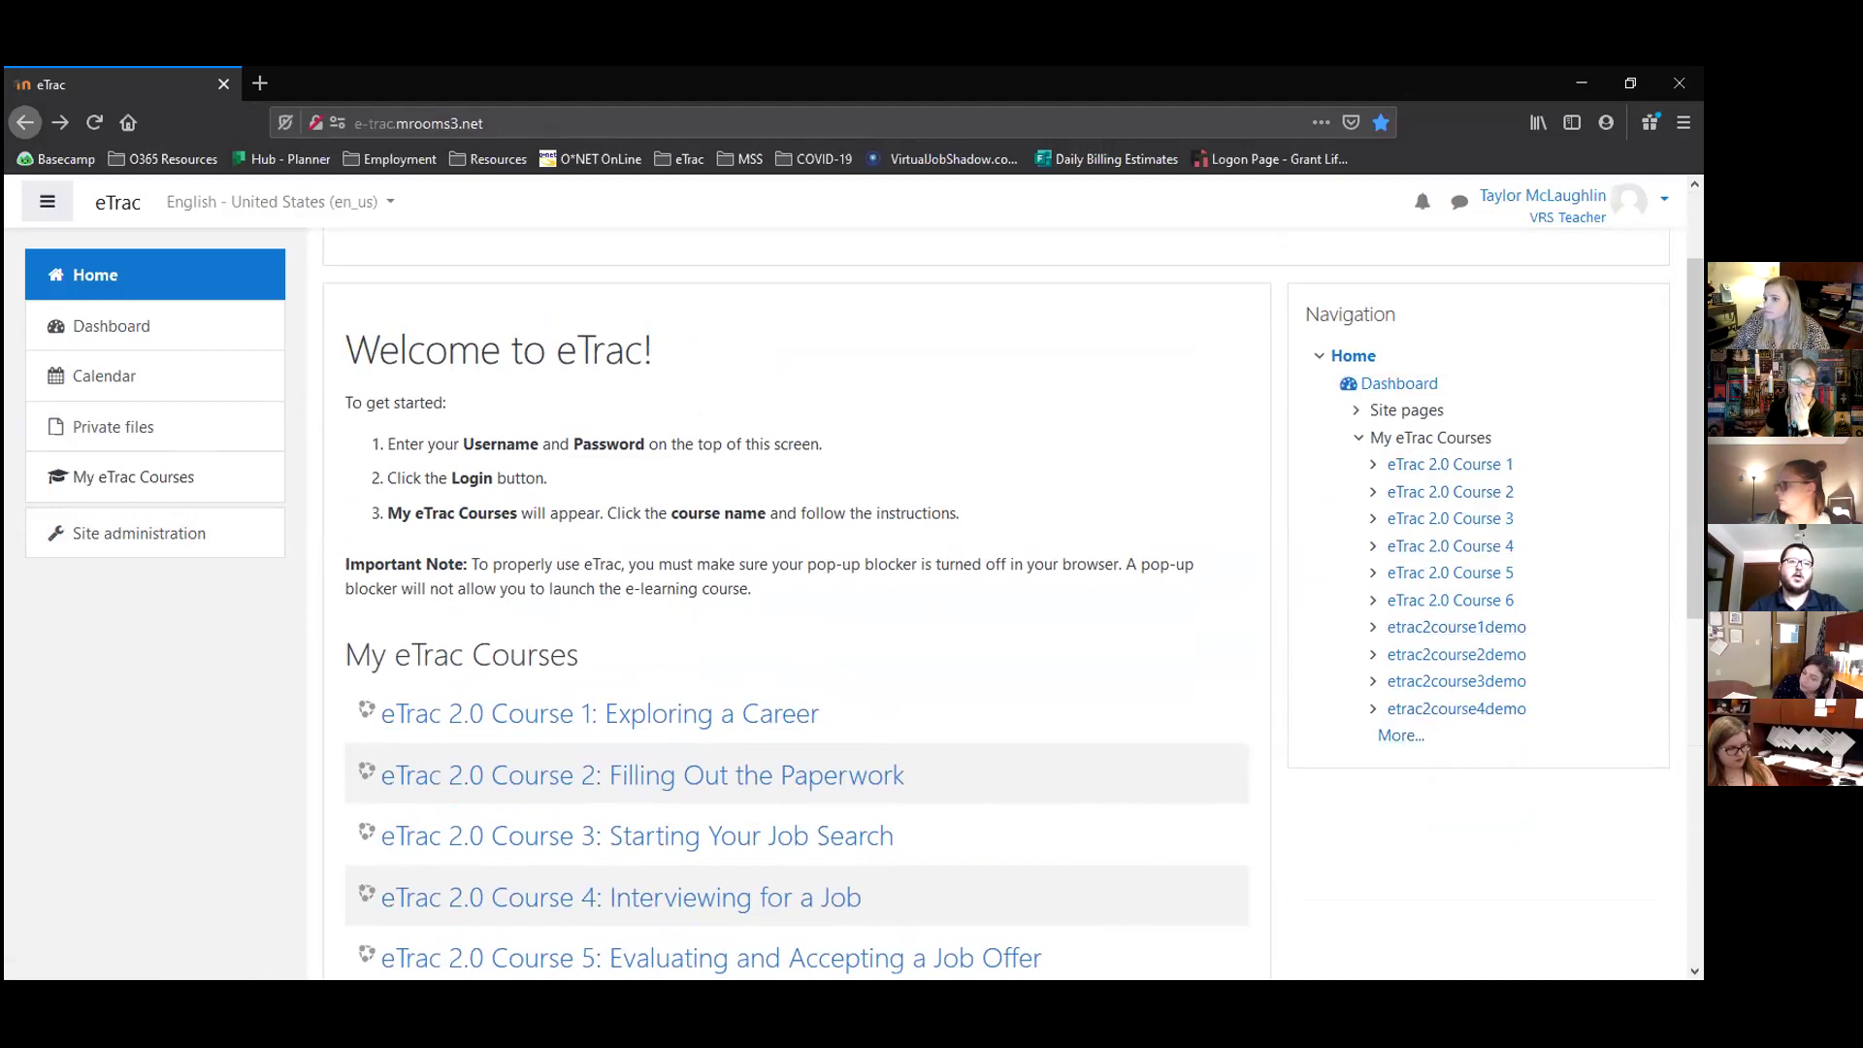
# Open eTrac 2.0 Course 1: Exploring a Career (SD VRS) from the South Dakota VRS category of all courses.
pyautogui.moveTo(1694, 399); pyautogui.dragTo(1694, 744)
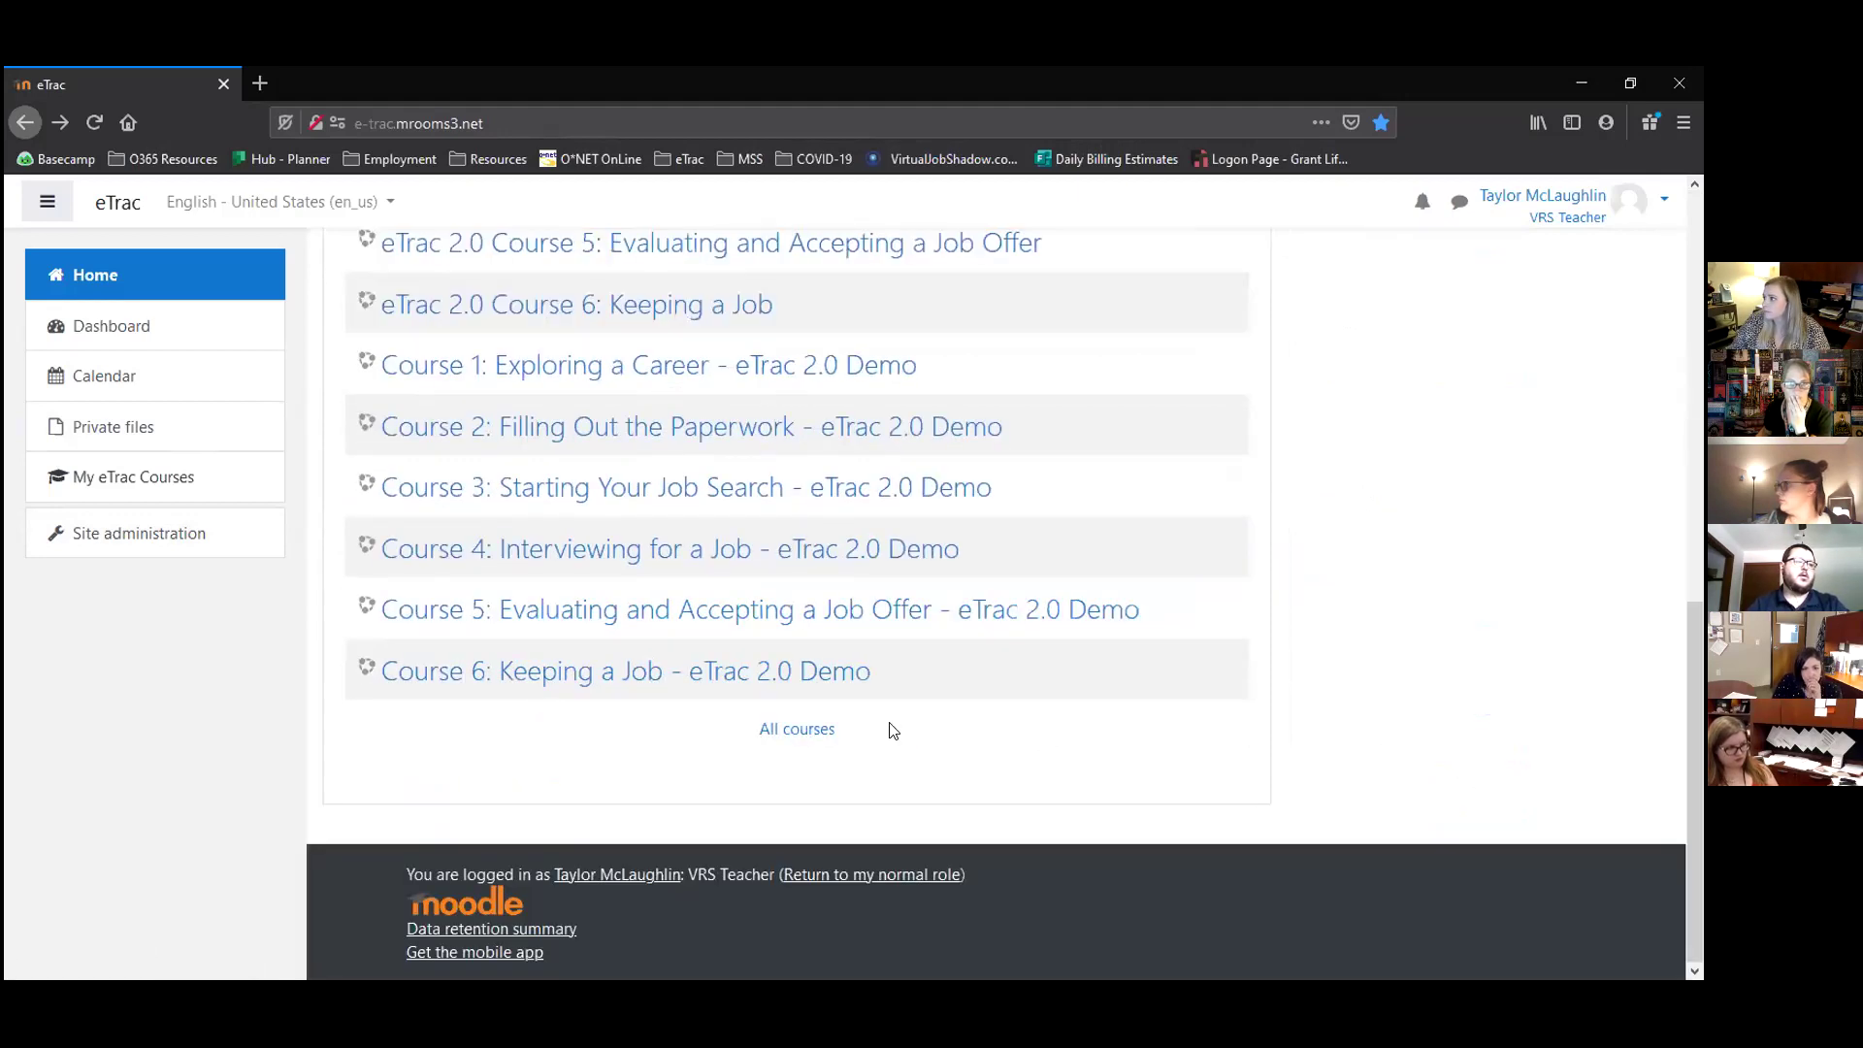
pyautogui.click(796, 729)
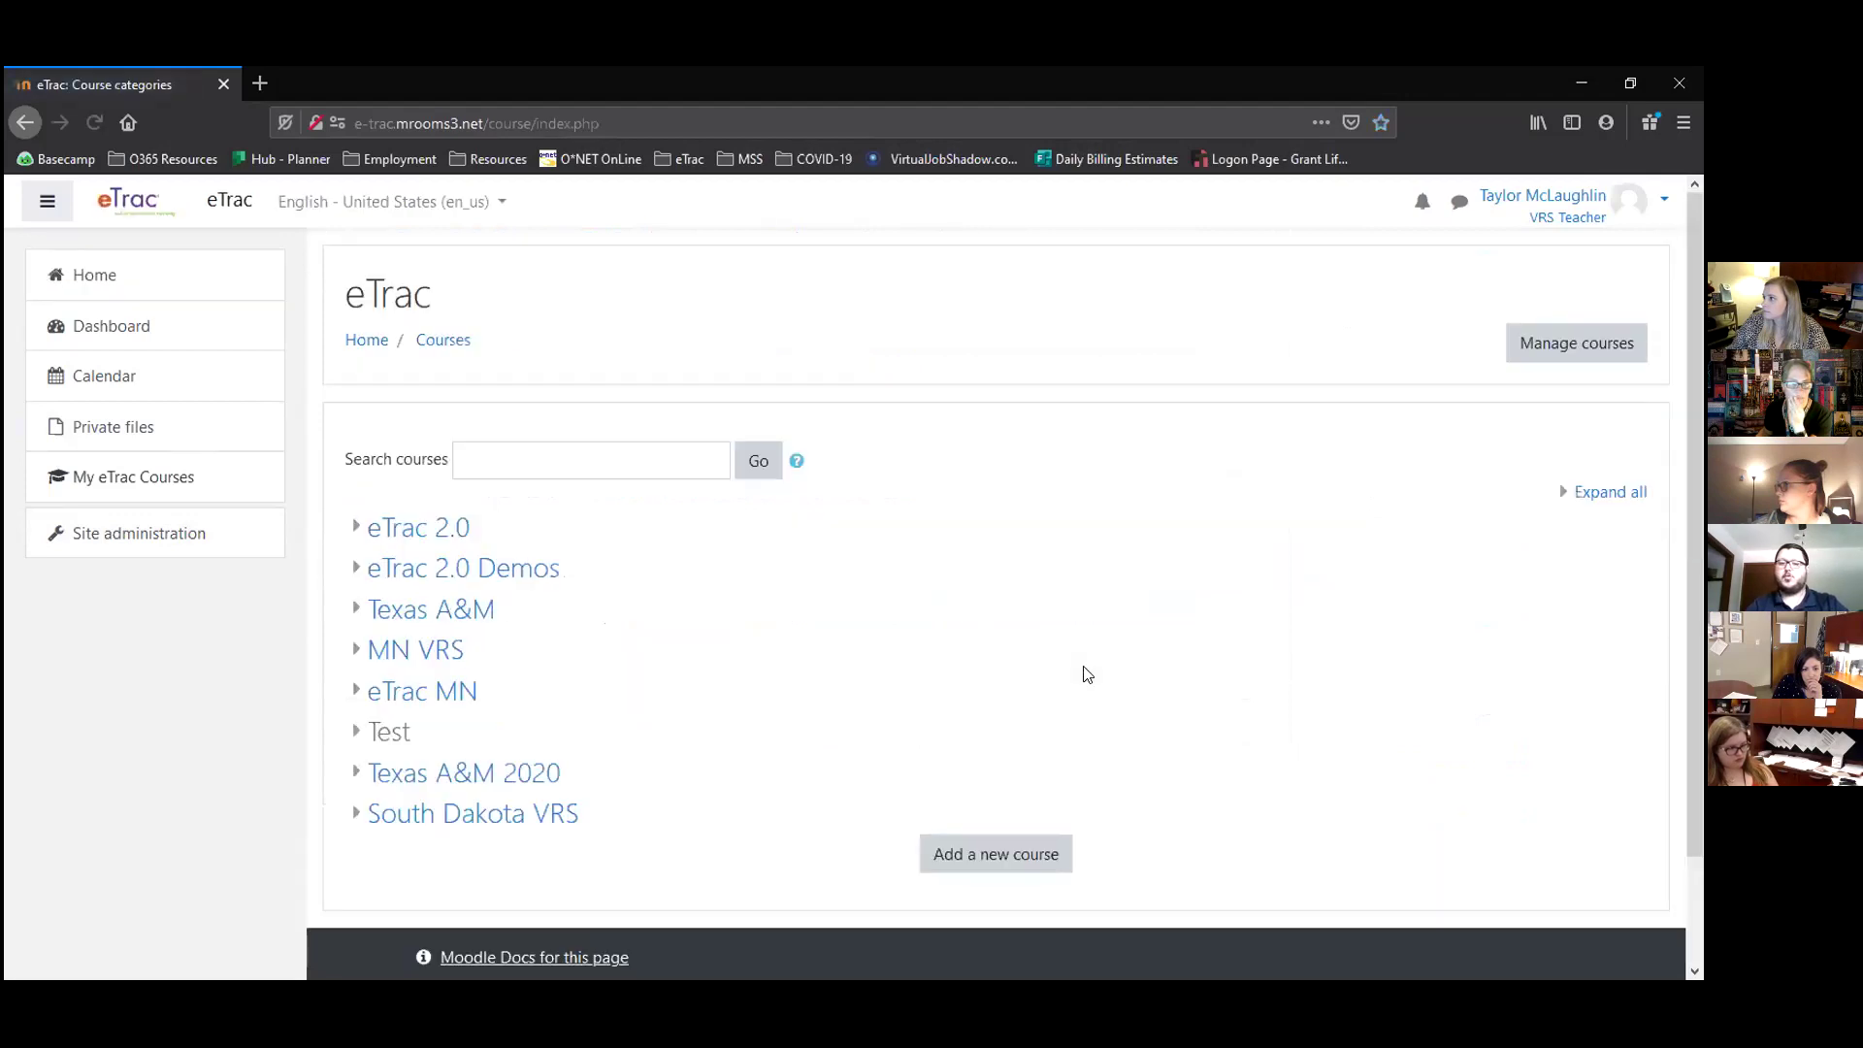
pyautogui.click(480, 813)
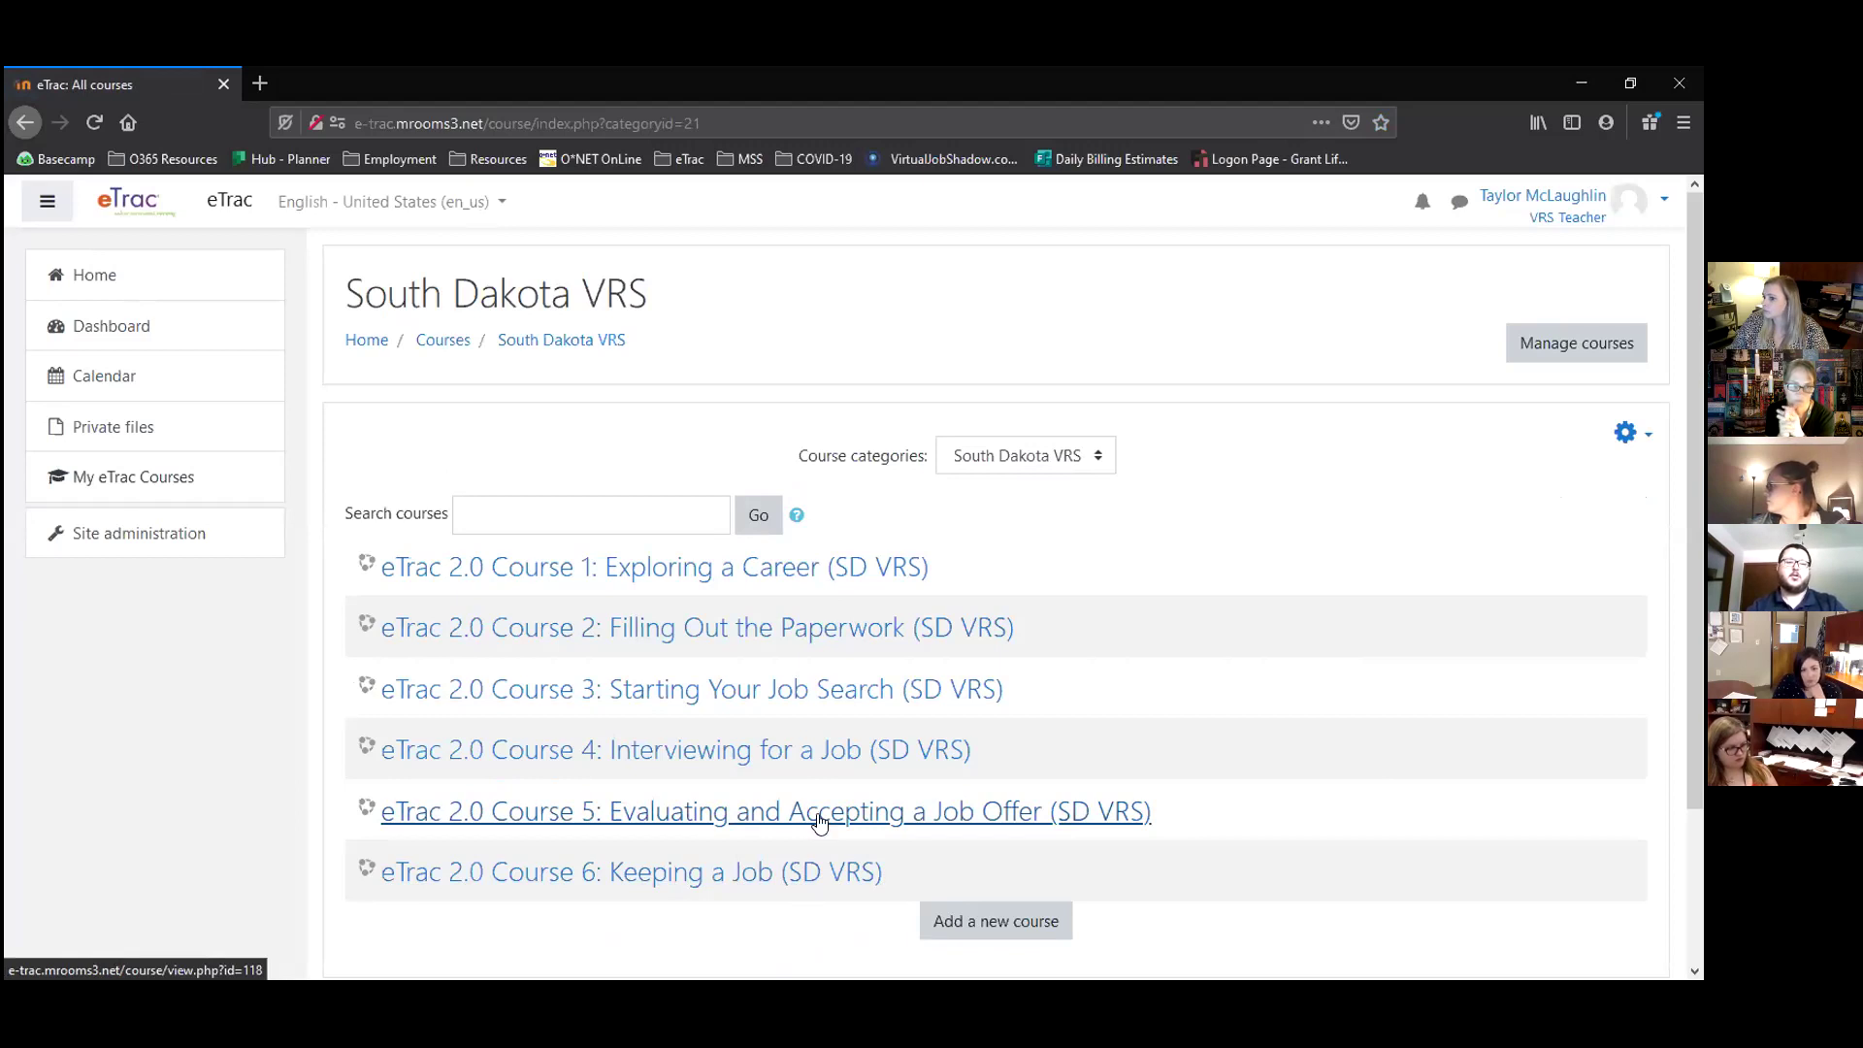
pyautogui.click(686, 573)
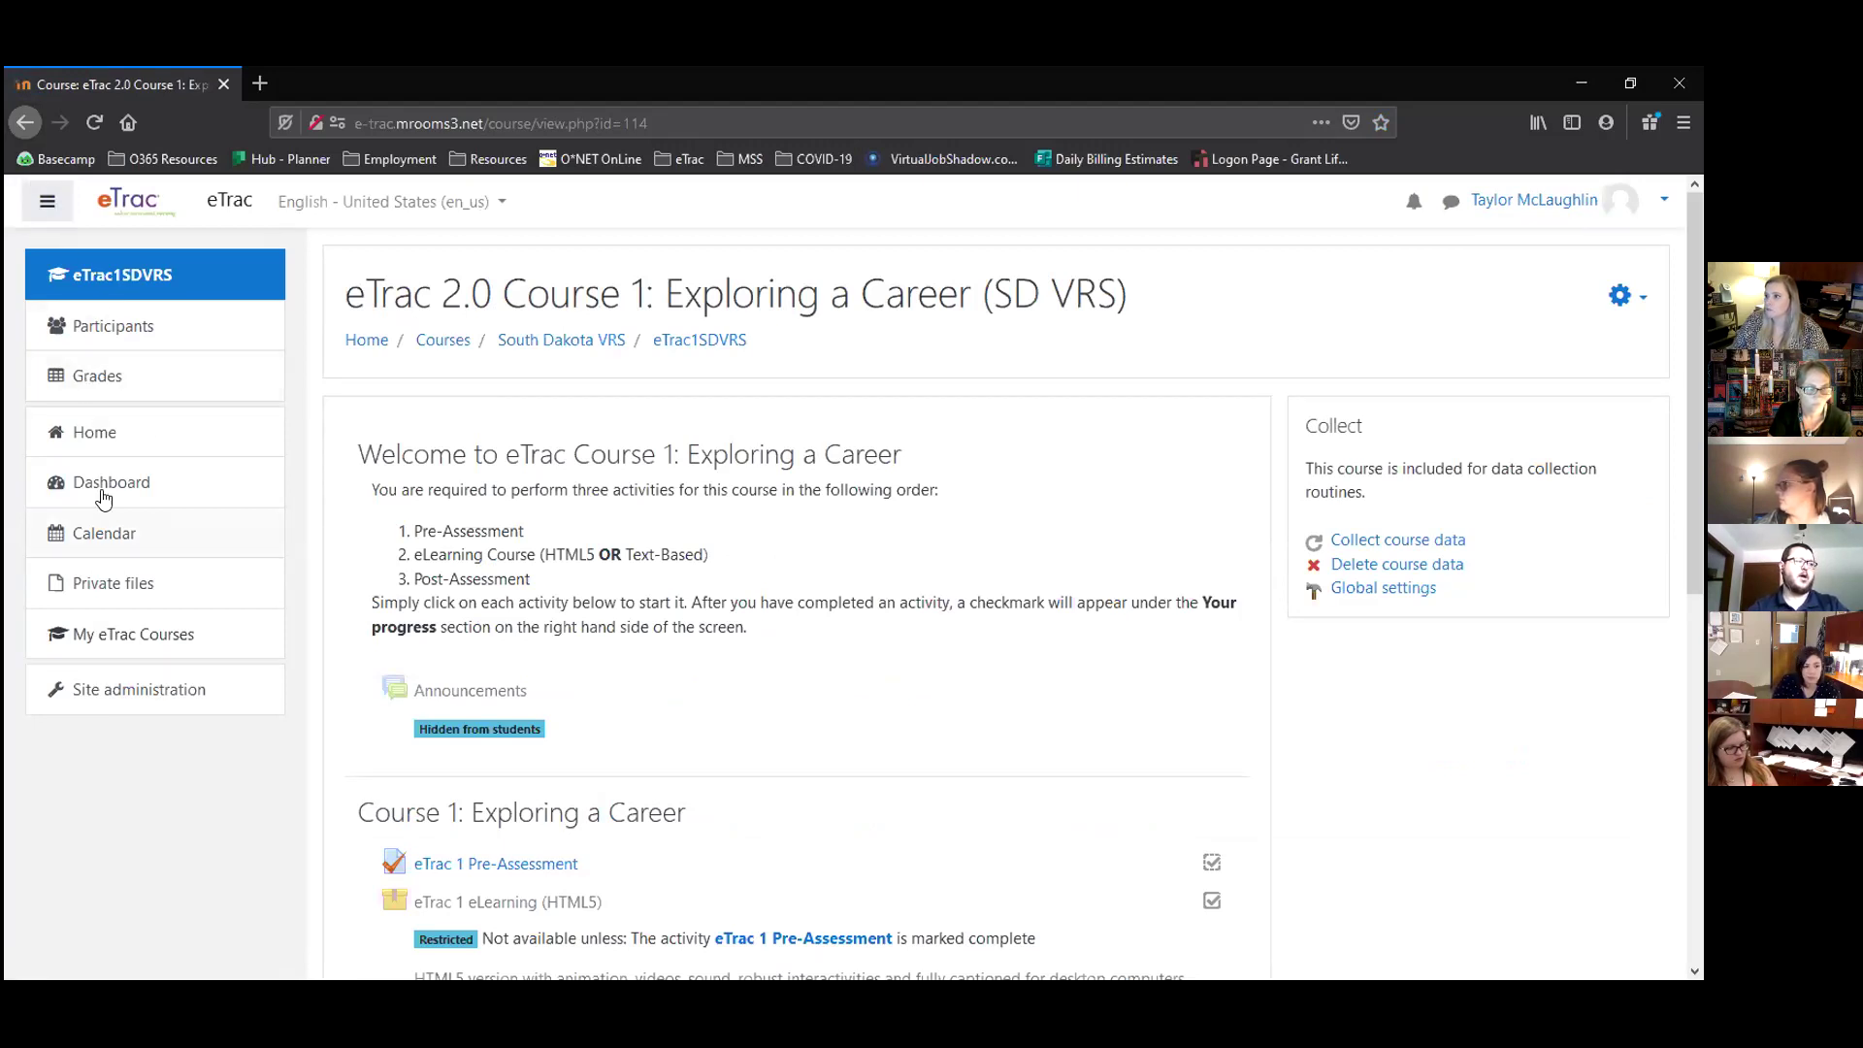
# View the course's participants list and the grade columns of its grader report.
pyautogui.click(140, 336)
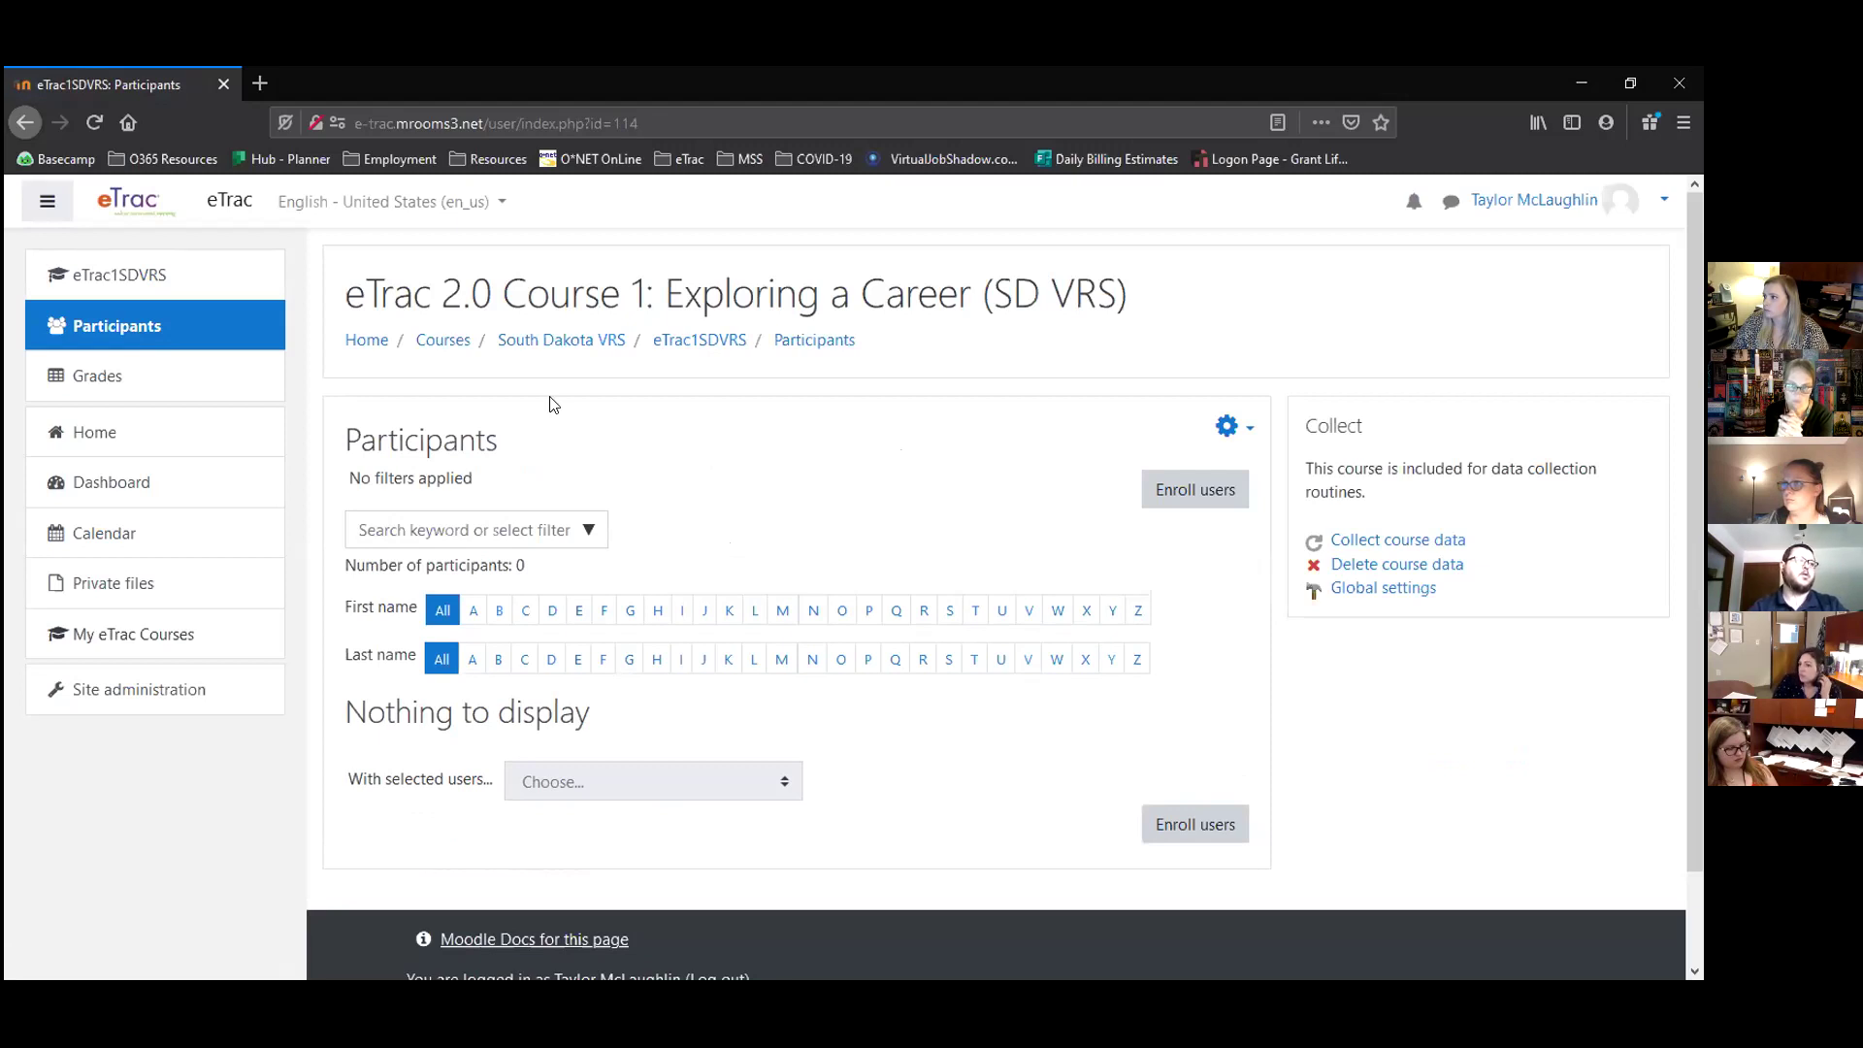
pyautogui.click(151, 366)
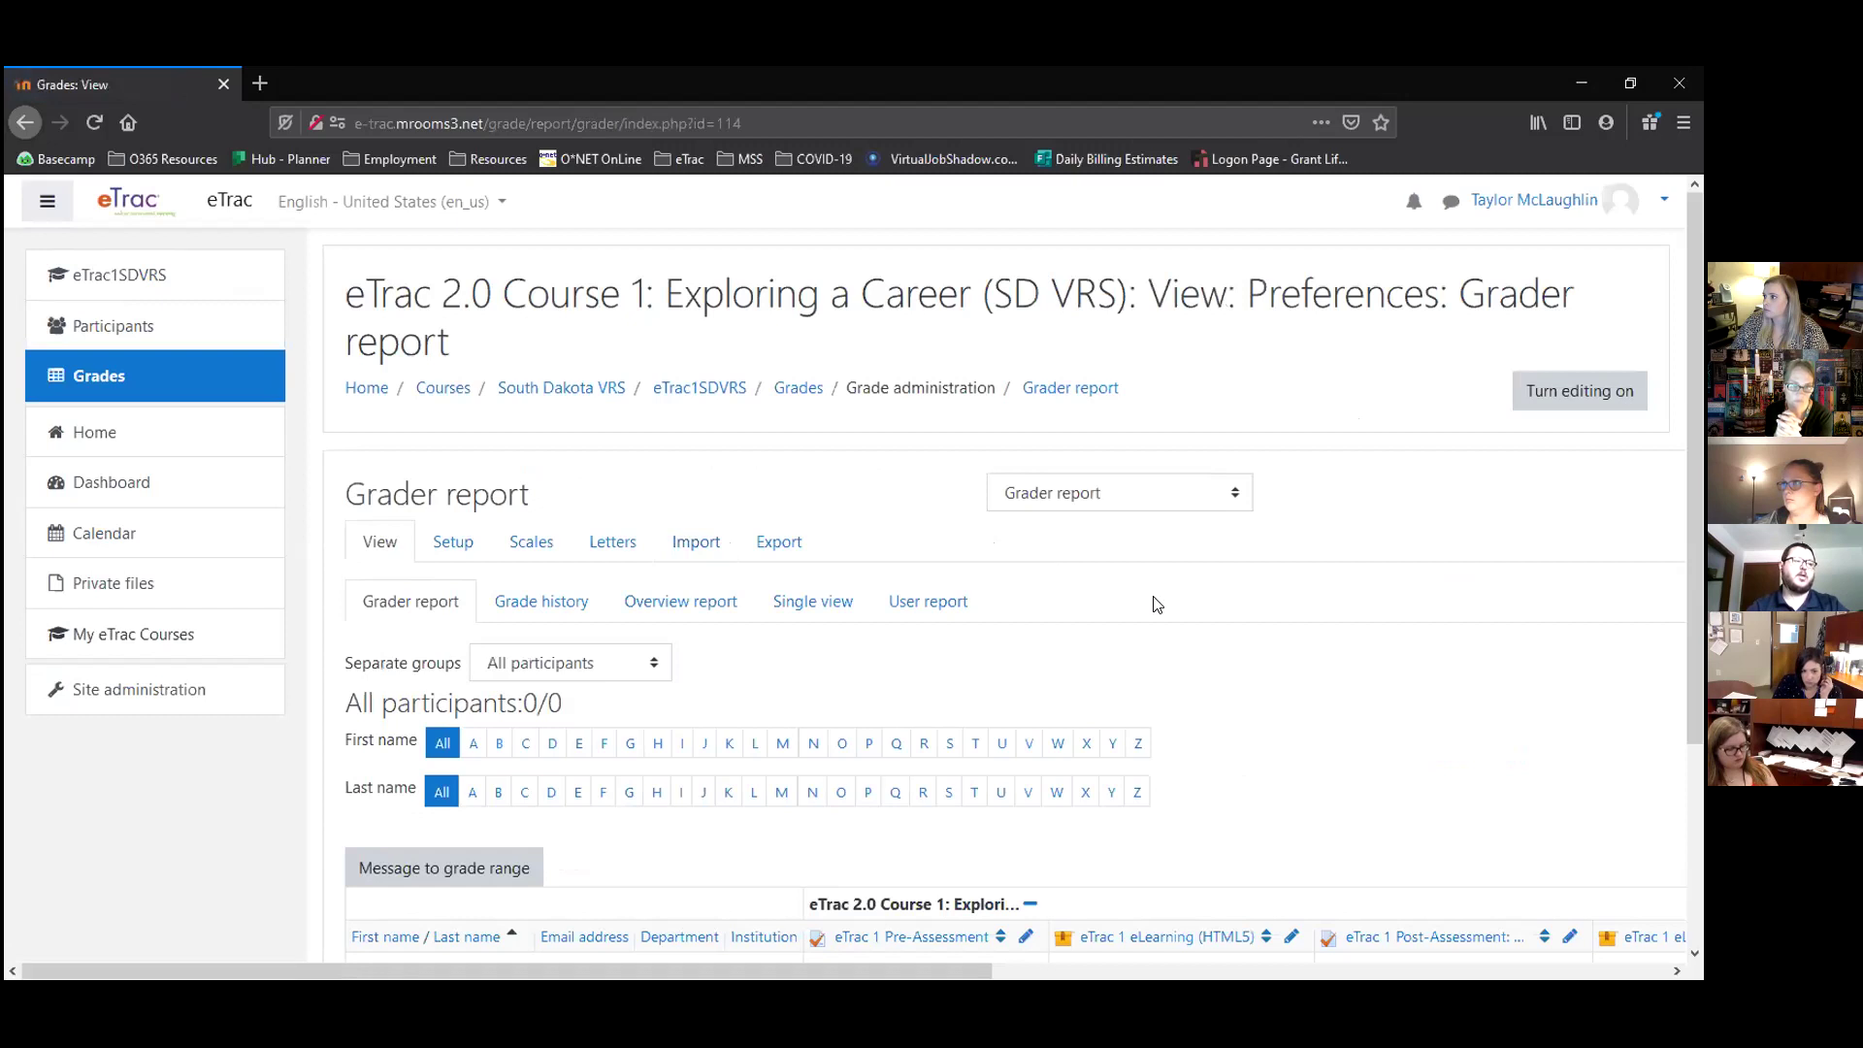
pyautogui.scroll(-2, 1164, 611)
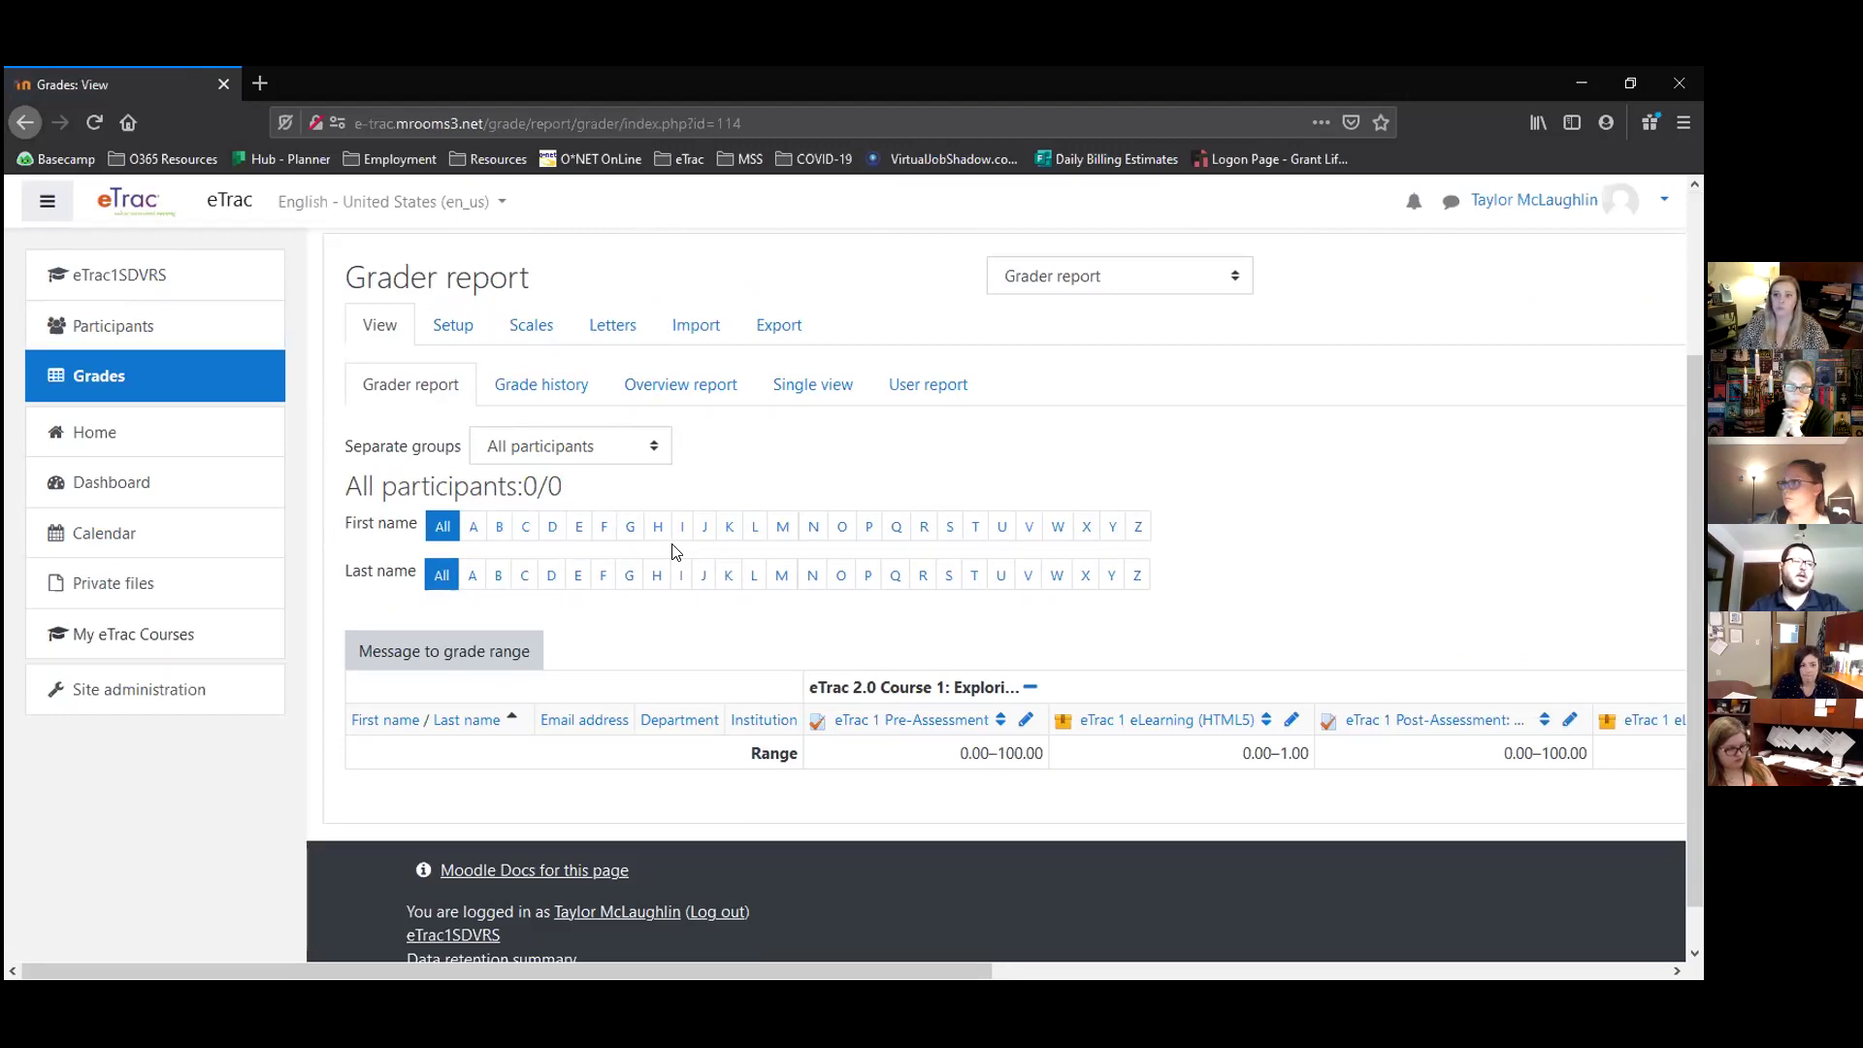
pyautogui.scroll(-1, 699, 648)
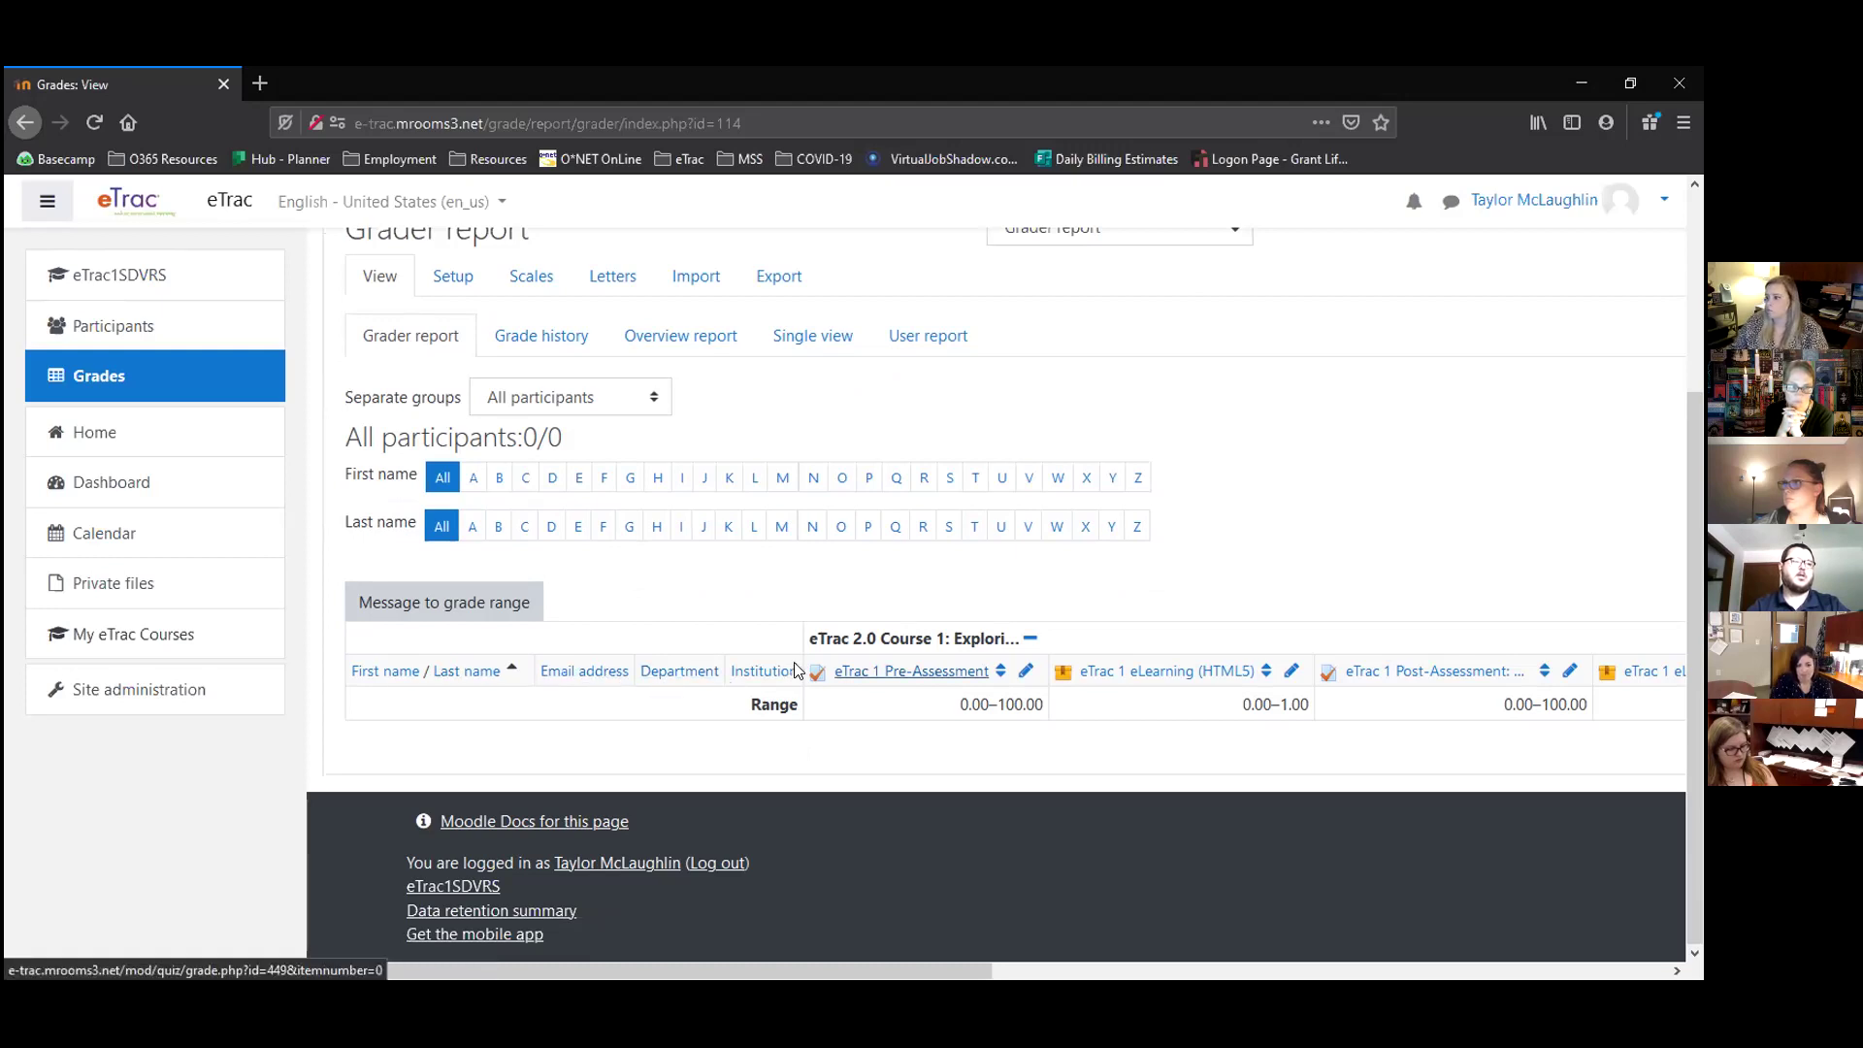
pyautogui.moveTo(323, 970); pyautogui.dragTo(264, 980)
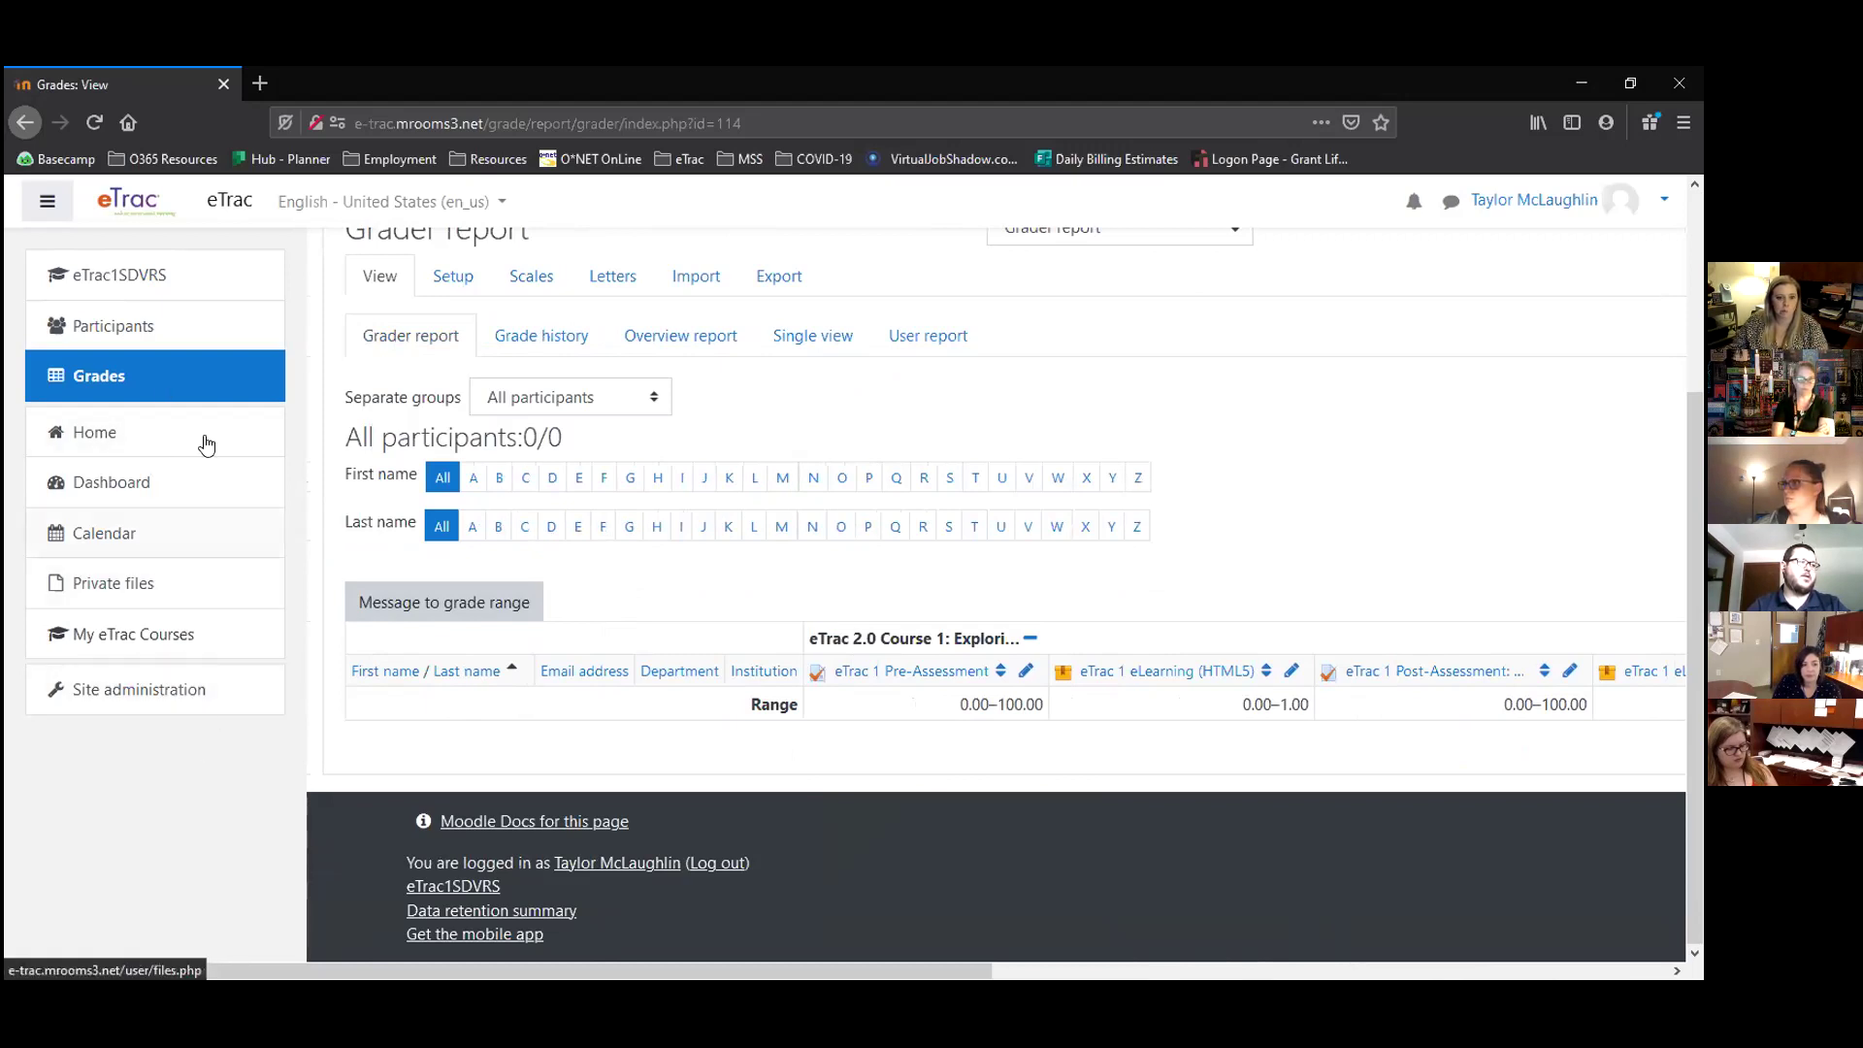
# Return to the eTrac1SDVRS course page and examine its instructions and list of activities.
pyautogui.click(105, 280)
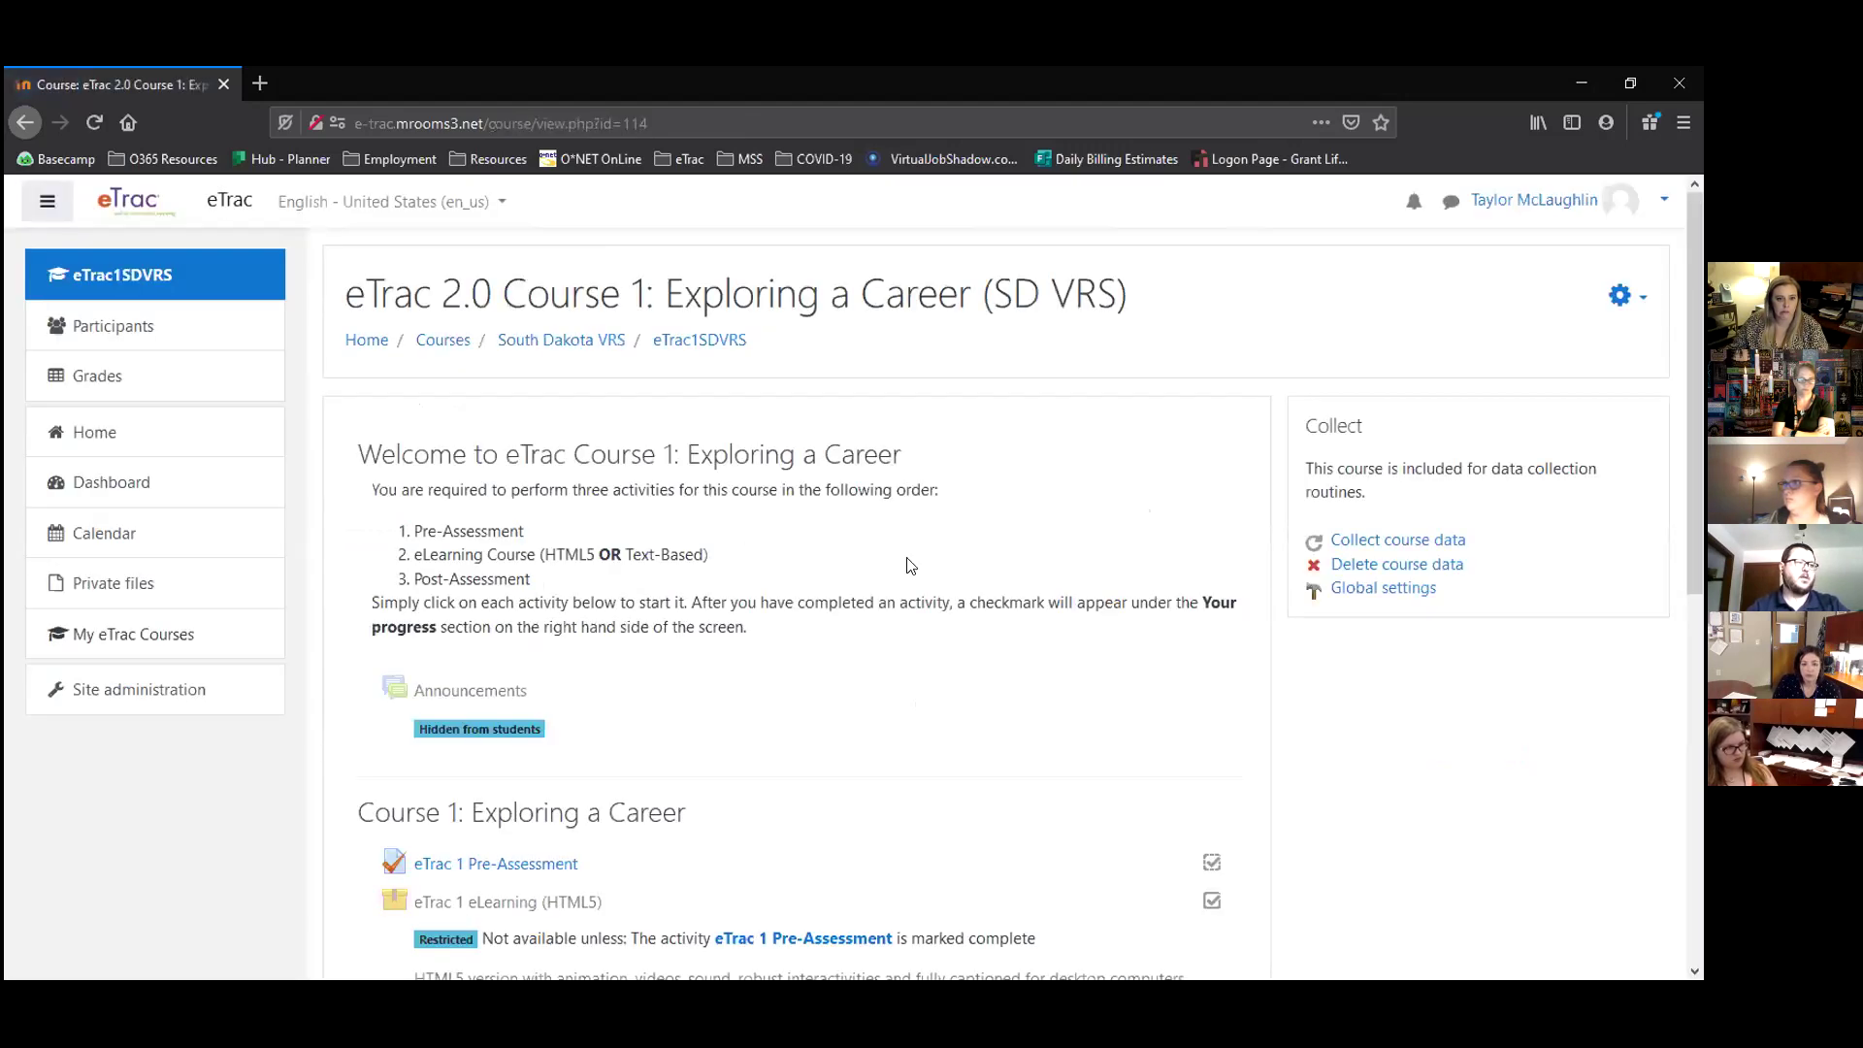
pyautogui.scroll(-1, 910, 566)
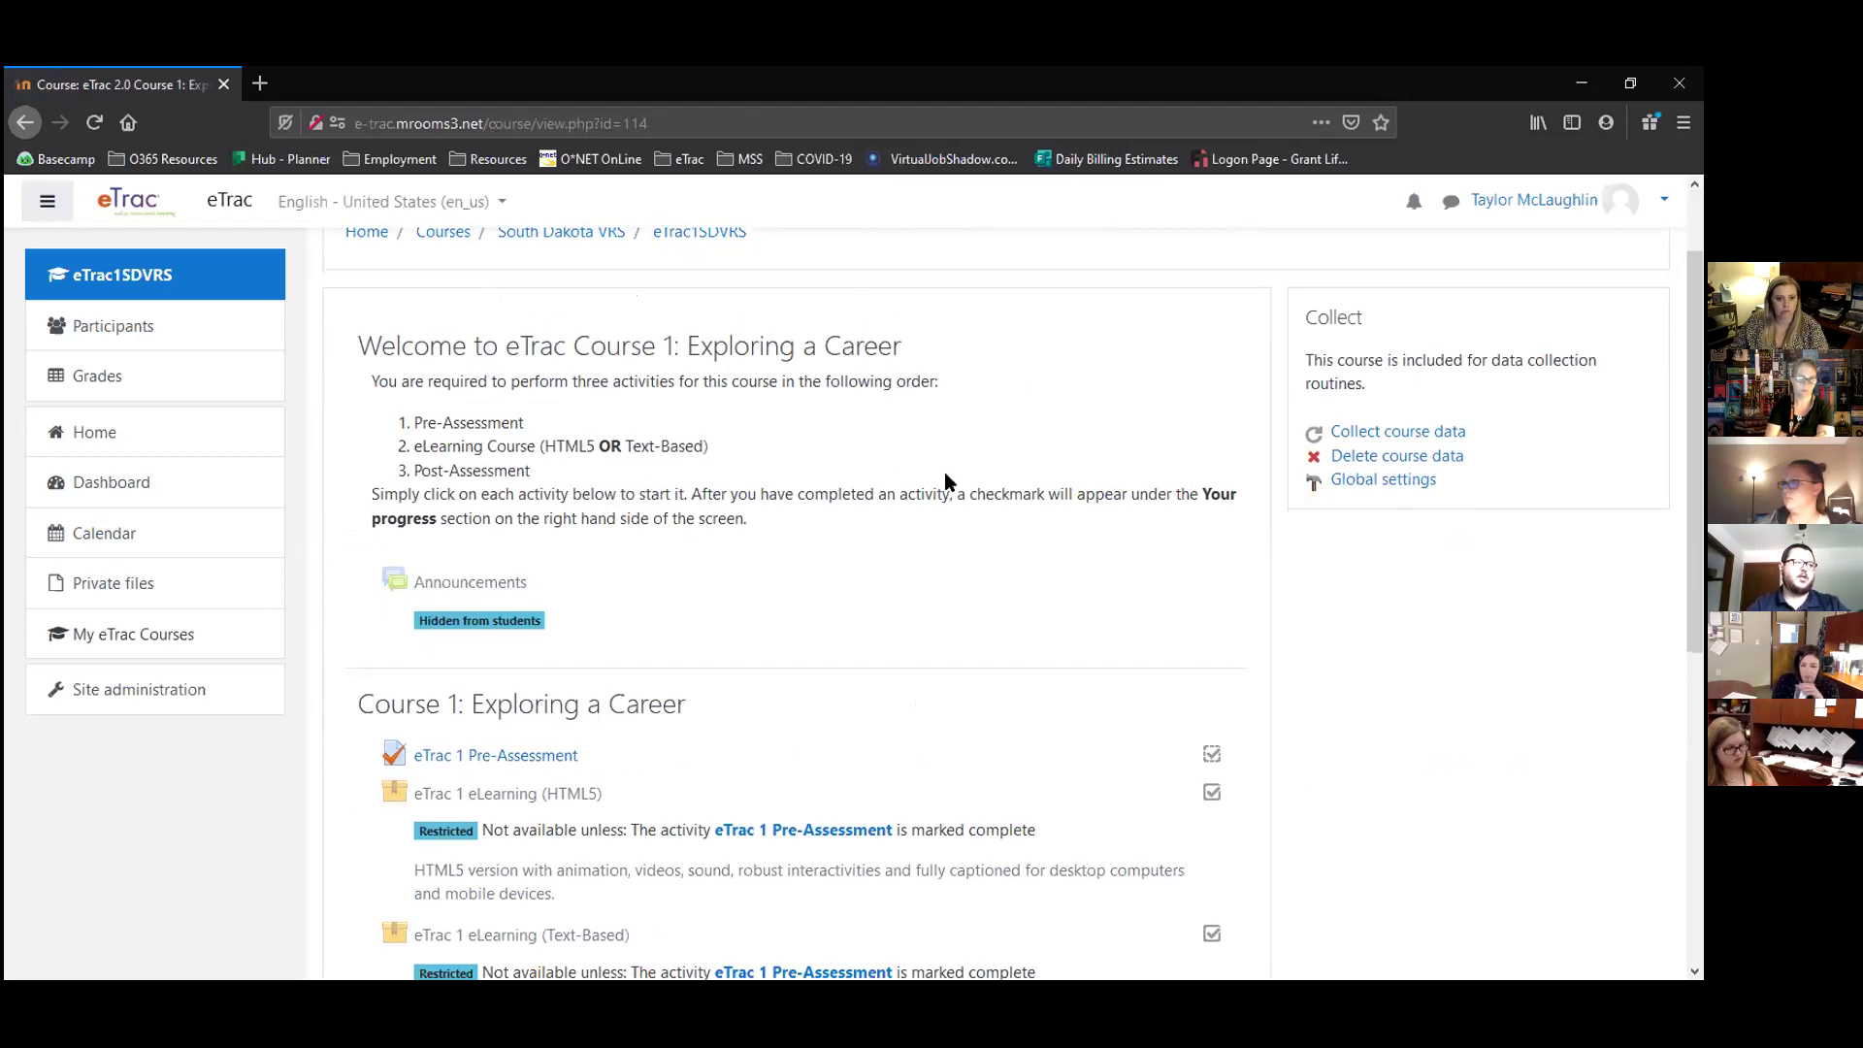
pyautogui.scroll(-1, 952, 490)
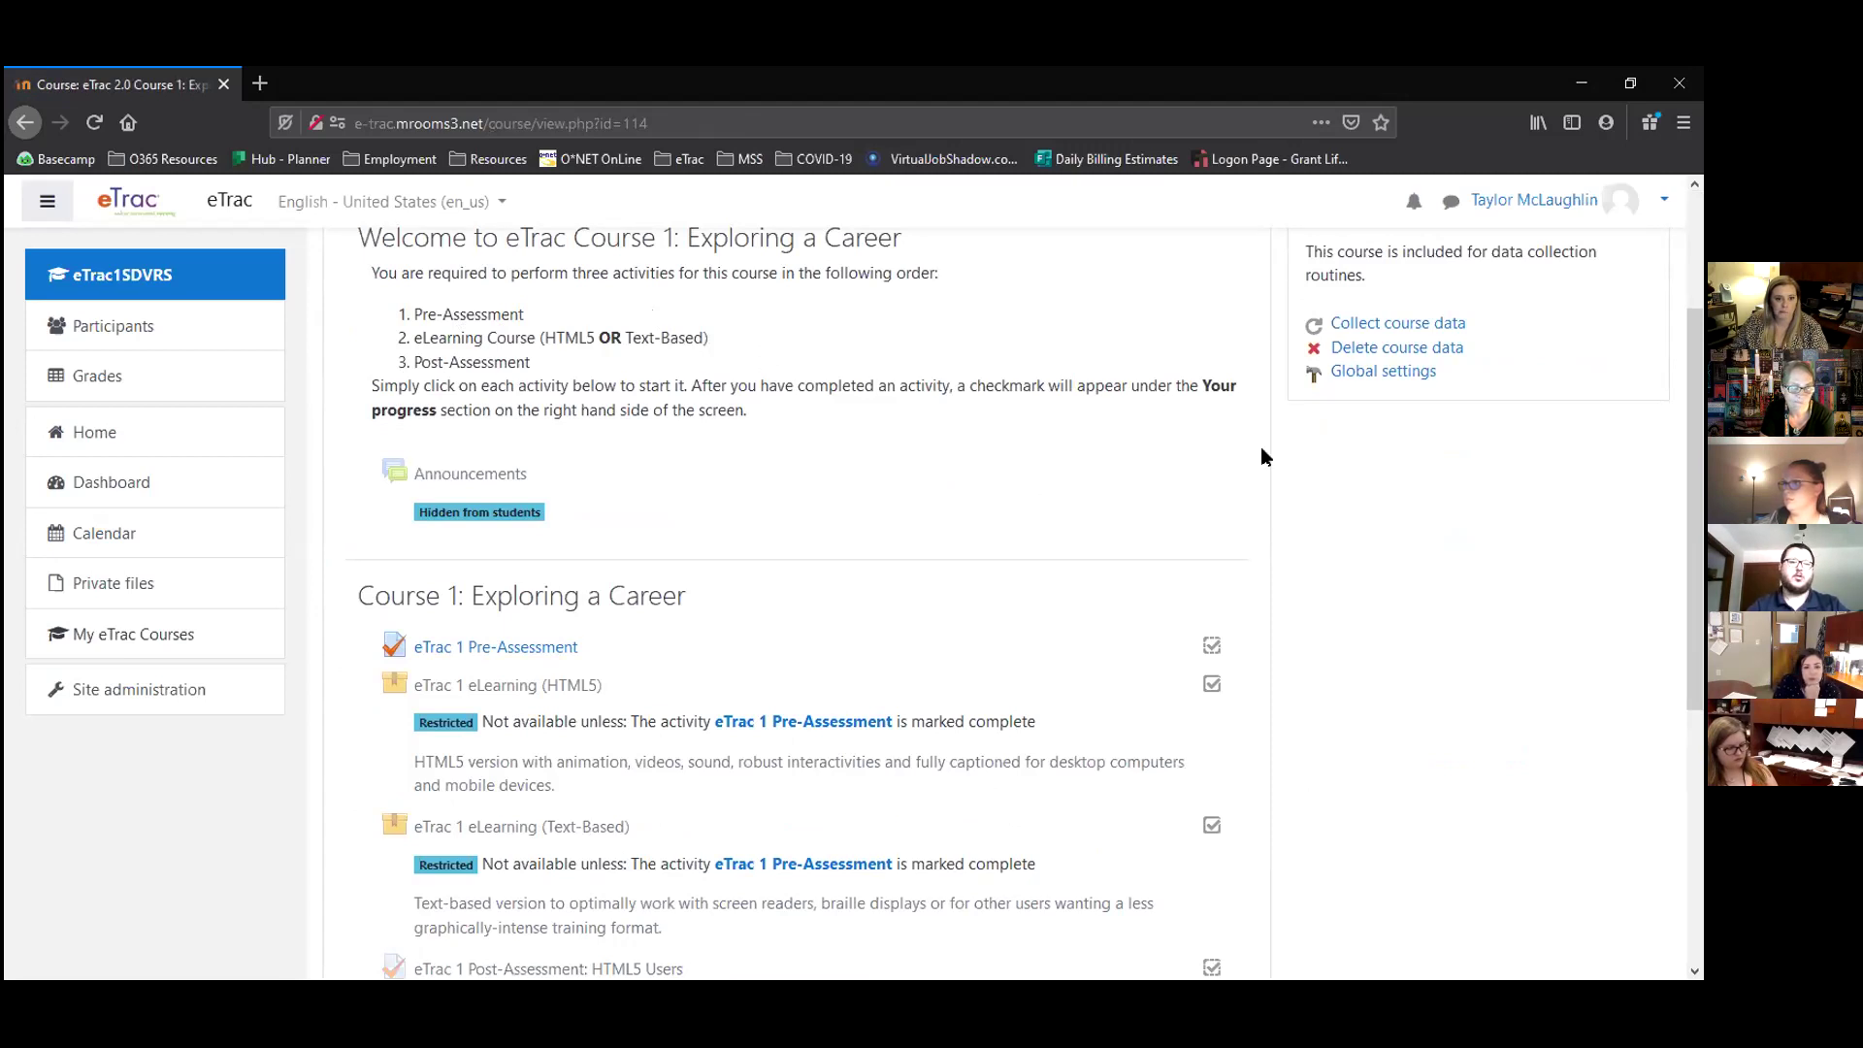
pyautogui.scroll(-3, 756, 298)
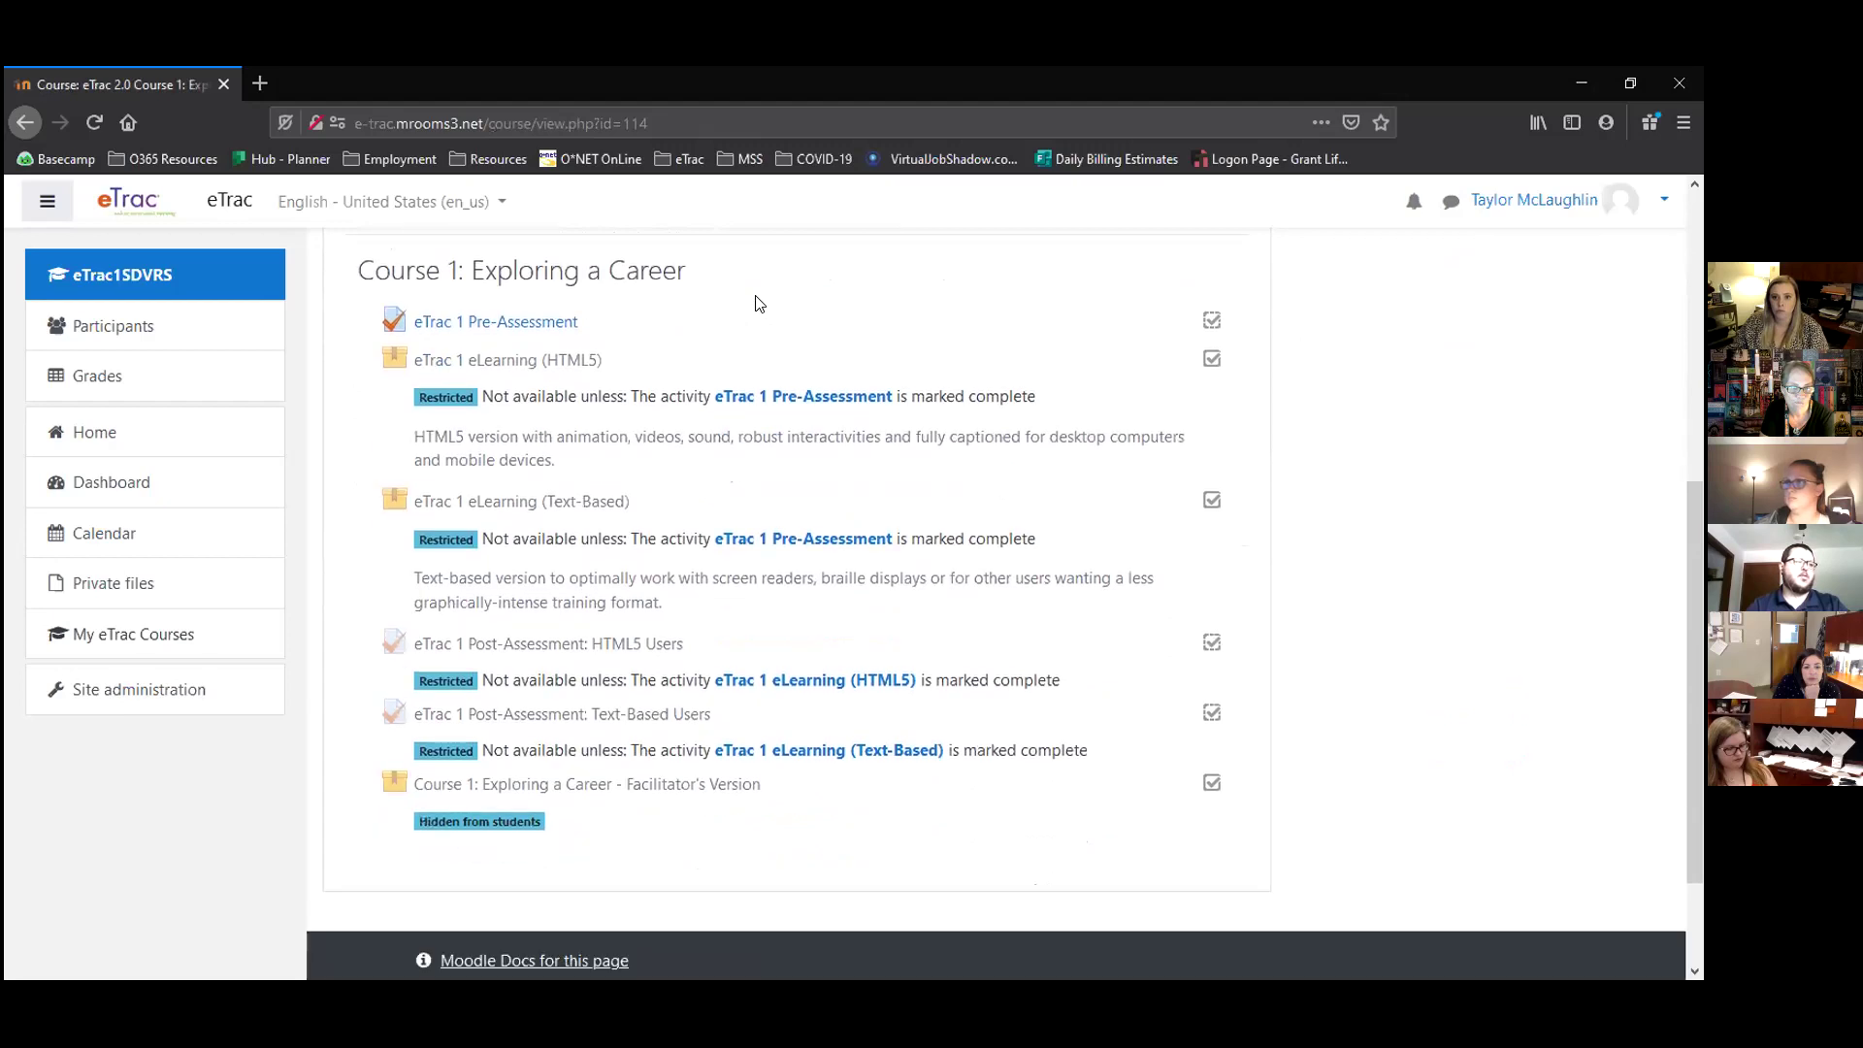
# Open a preview of the eTrac 1 Pre-Assessment and look through its questions 1 to 10.
pyautogui.click(484, 323)
pyautogui.click(990, 691)
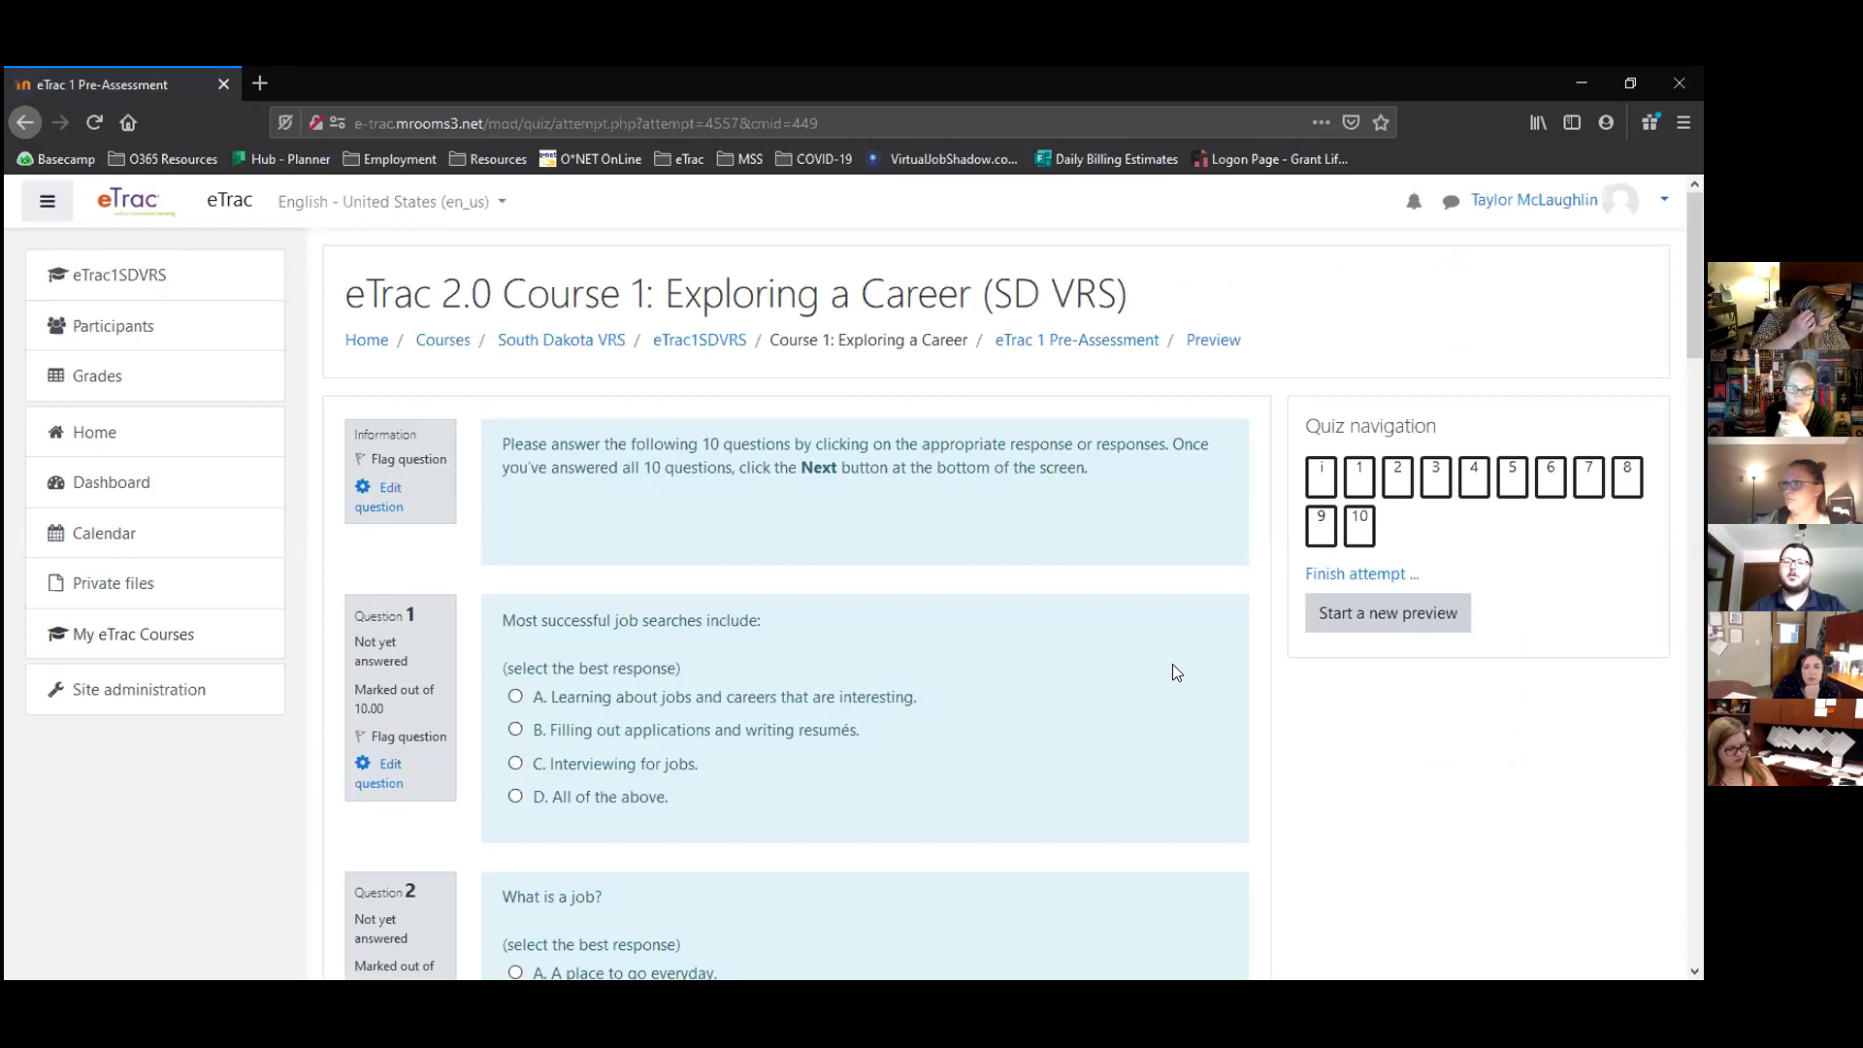
pyautogui.scroll(-3, 1112, 662)
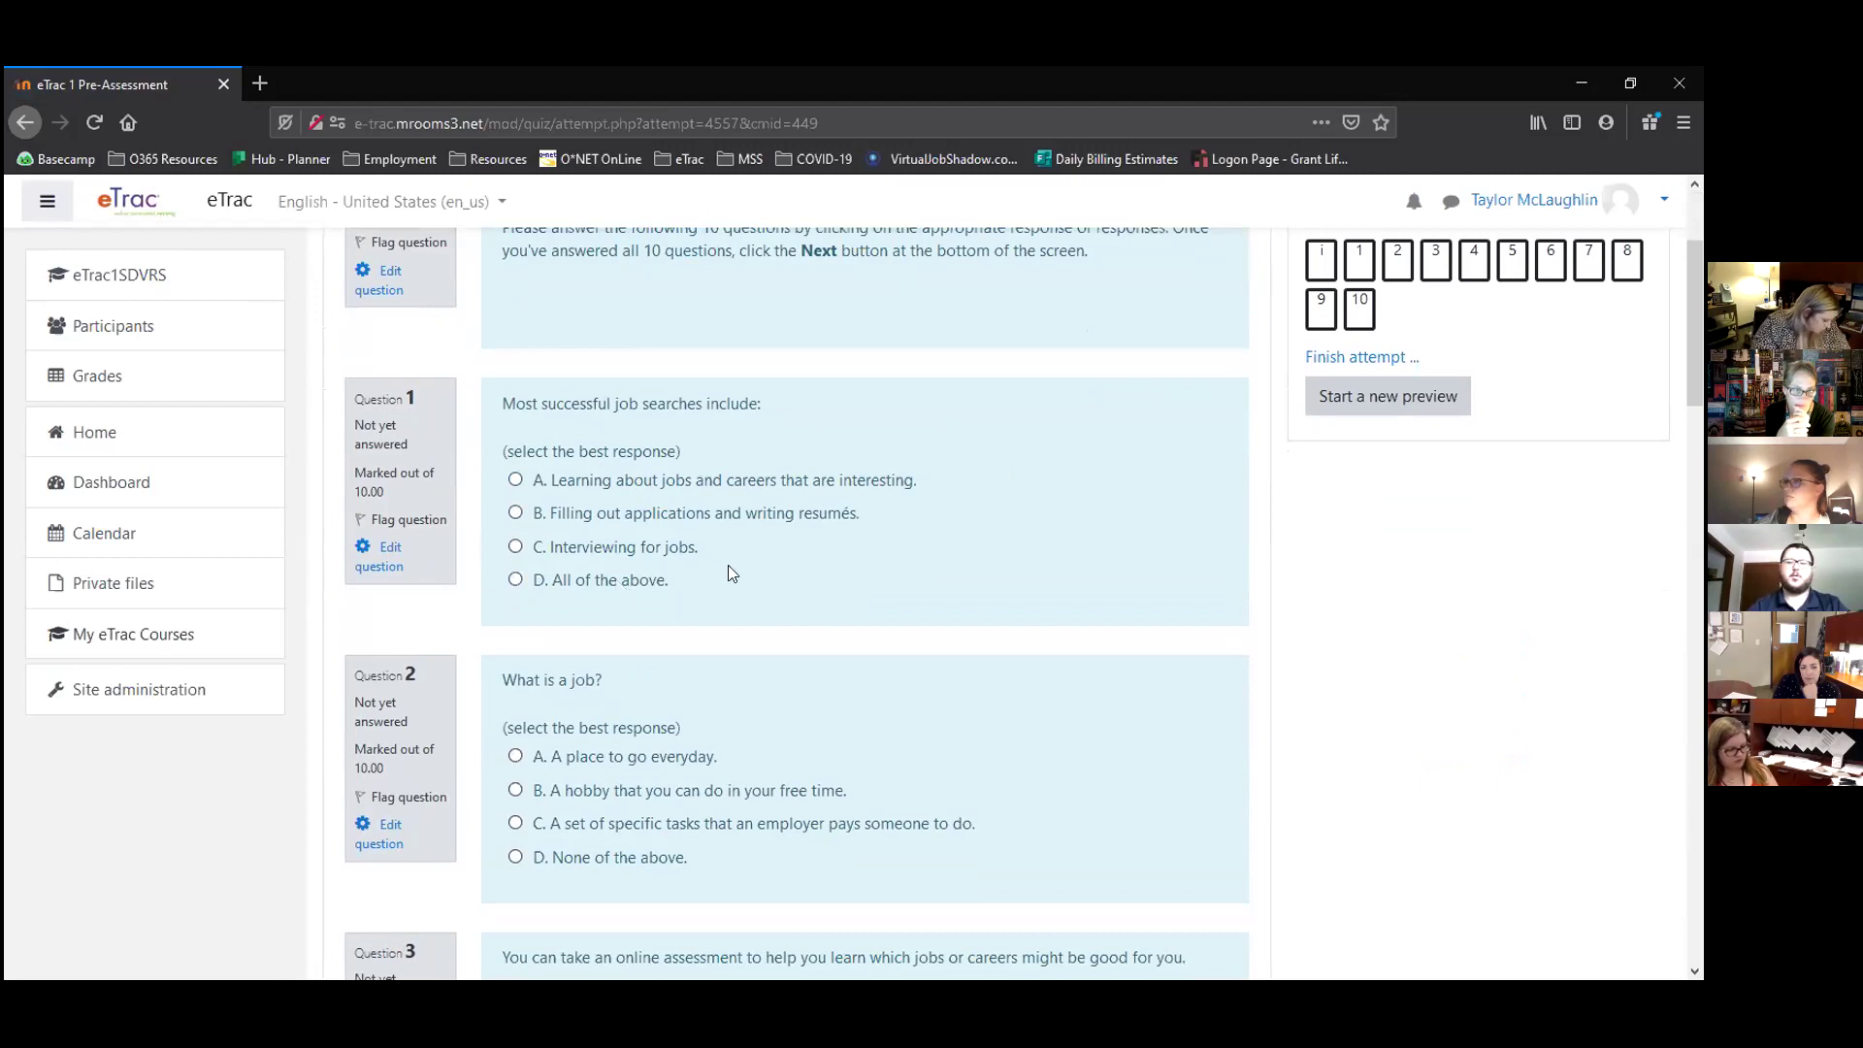
pyautogui.scroll(-10, 1015, 526)
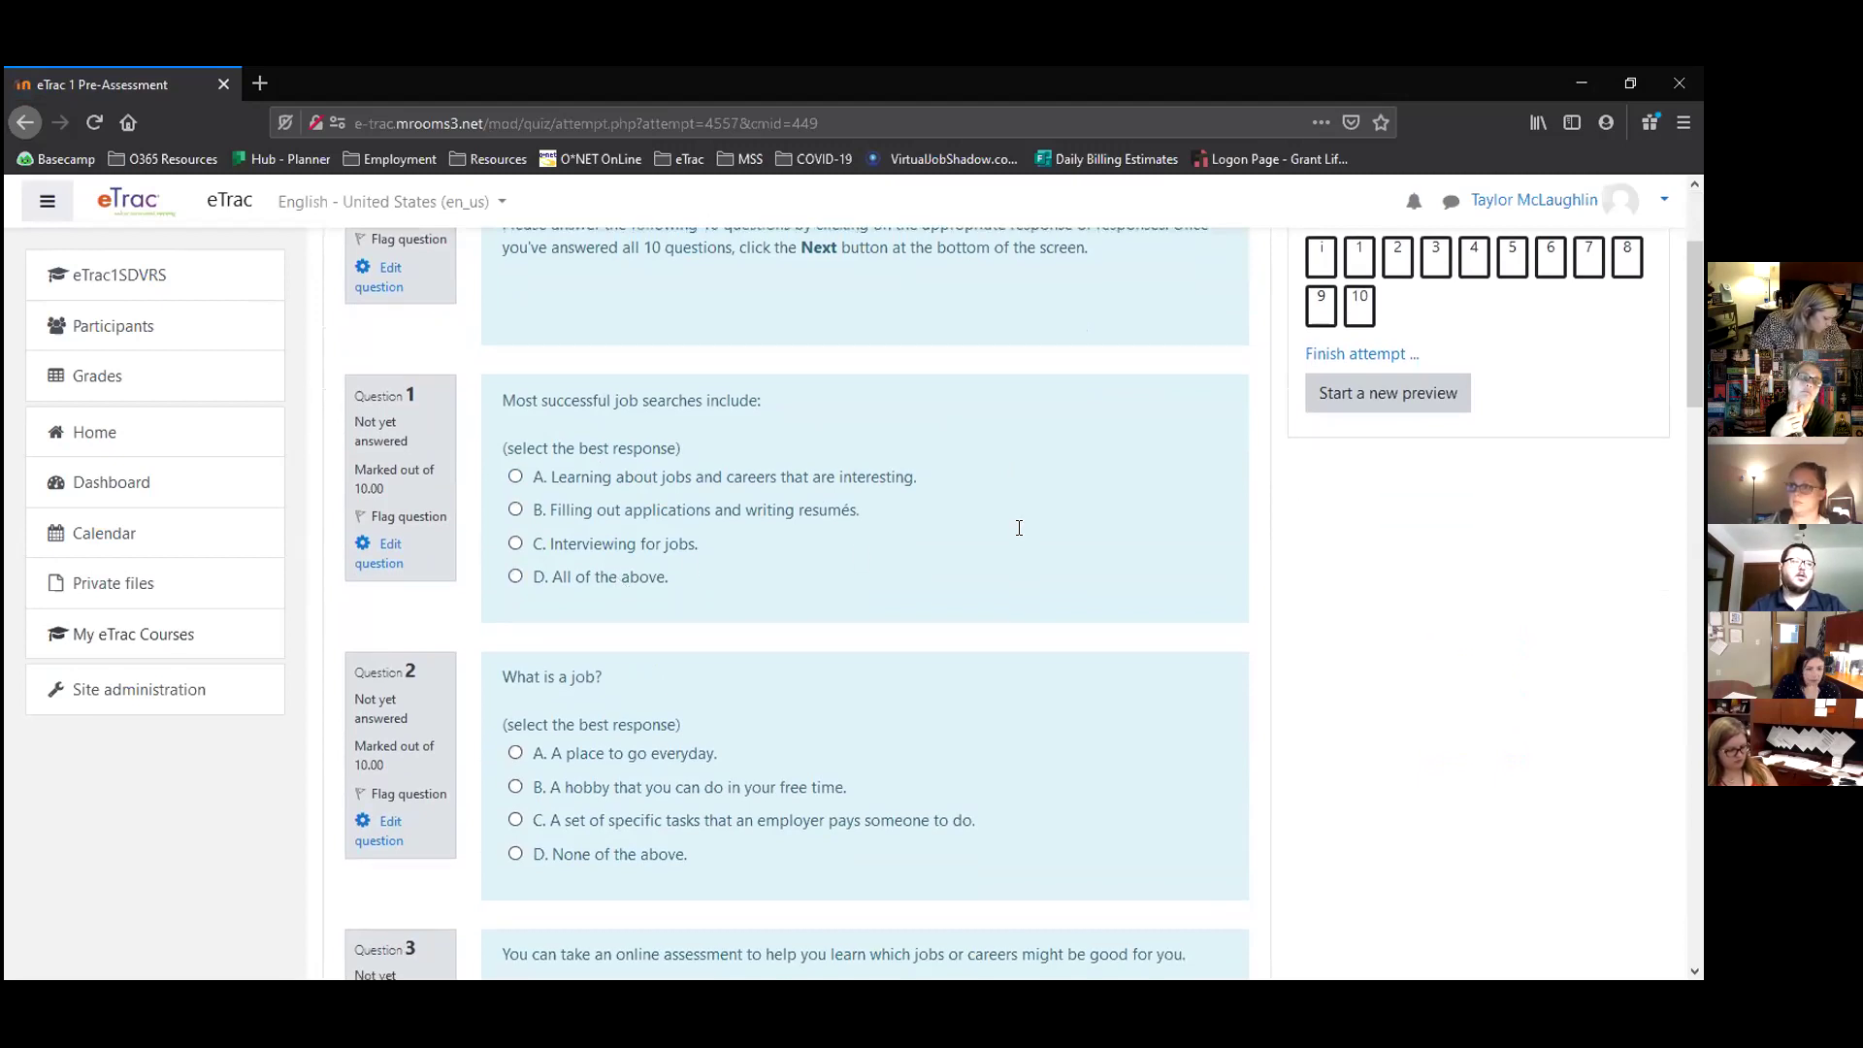
pyautogui.scroll(-12, 1017, 527)
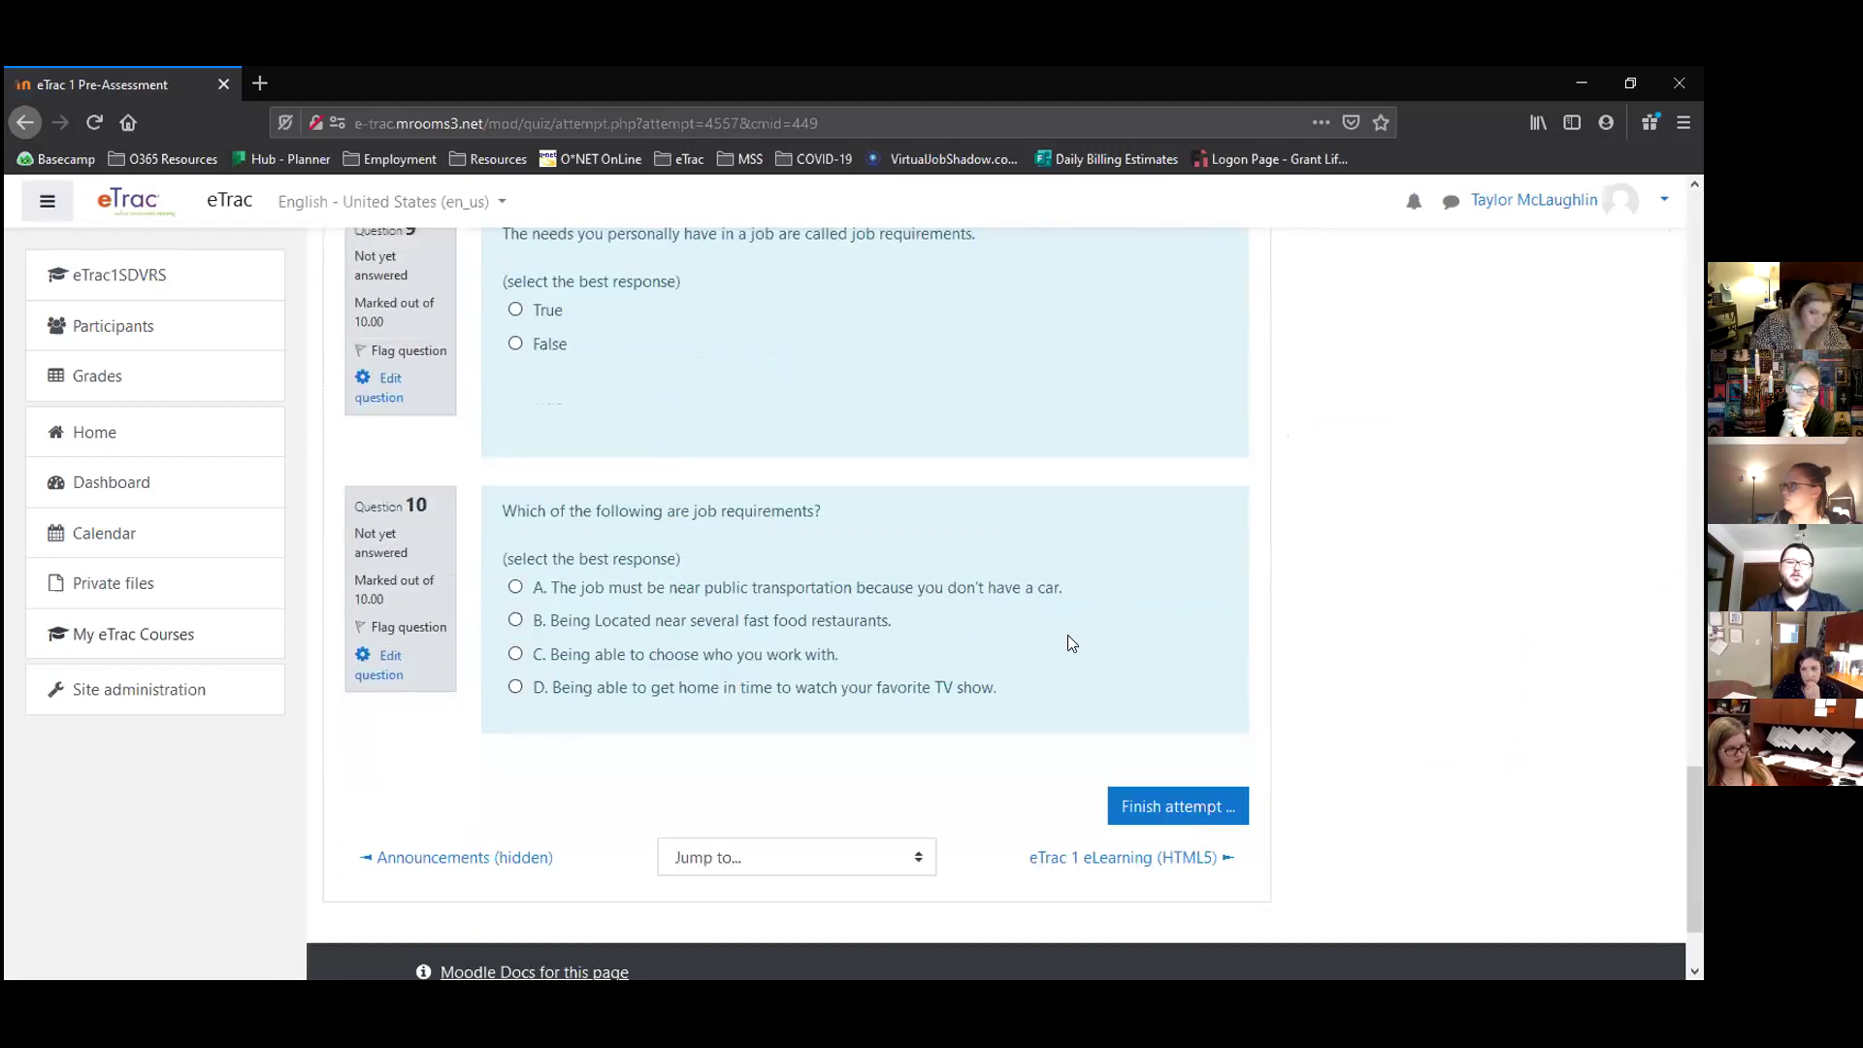
# View the eTrac 1 eLearning (HTML5) page, and return to the course page to examine the eLearning and post-assessment entries.
pyautogui.click(1071, 869)
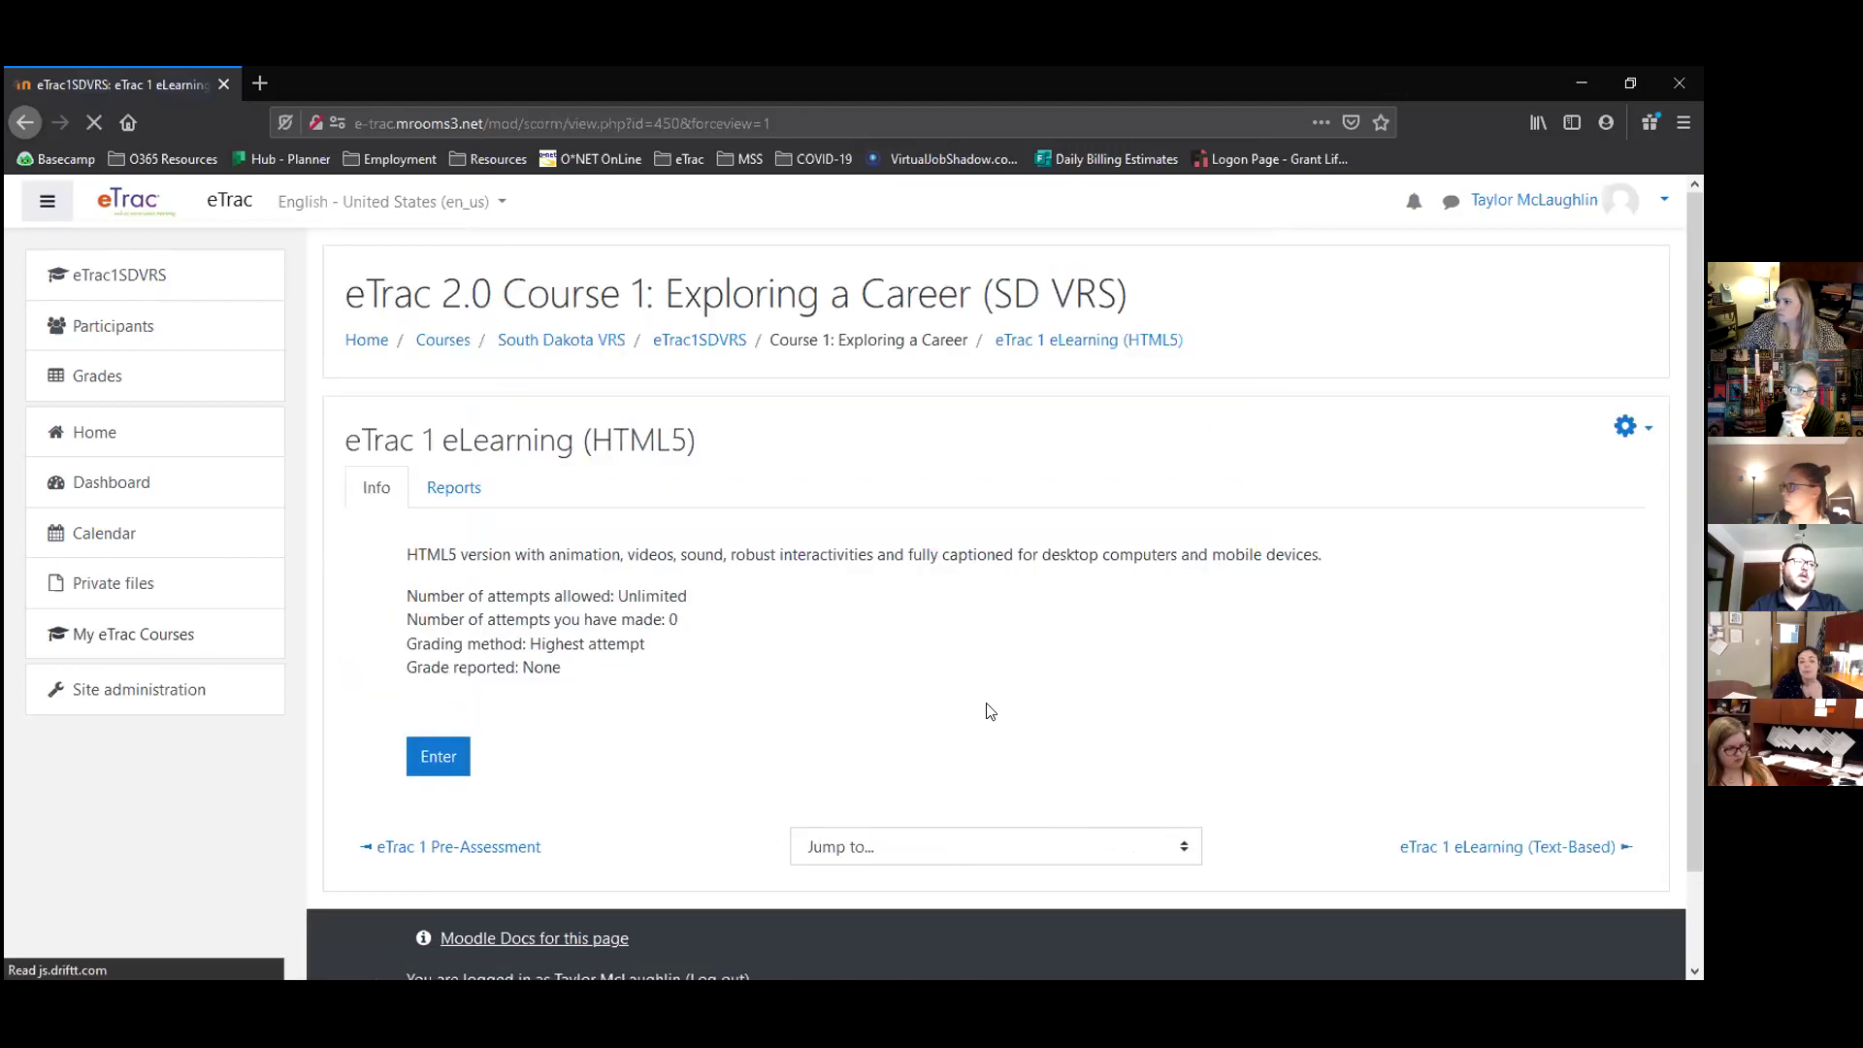
pyautogui.click(251, 291)
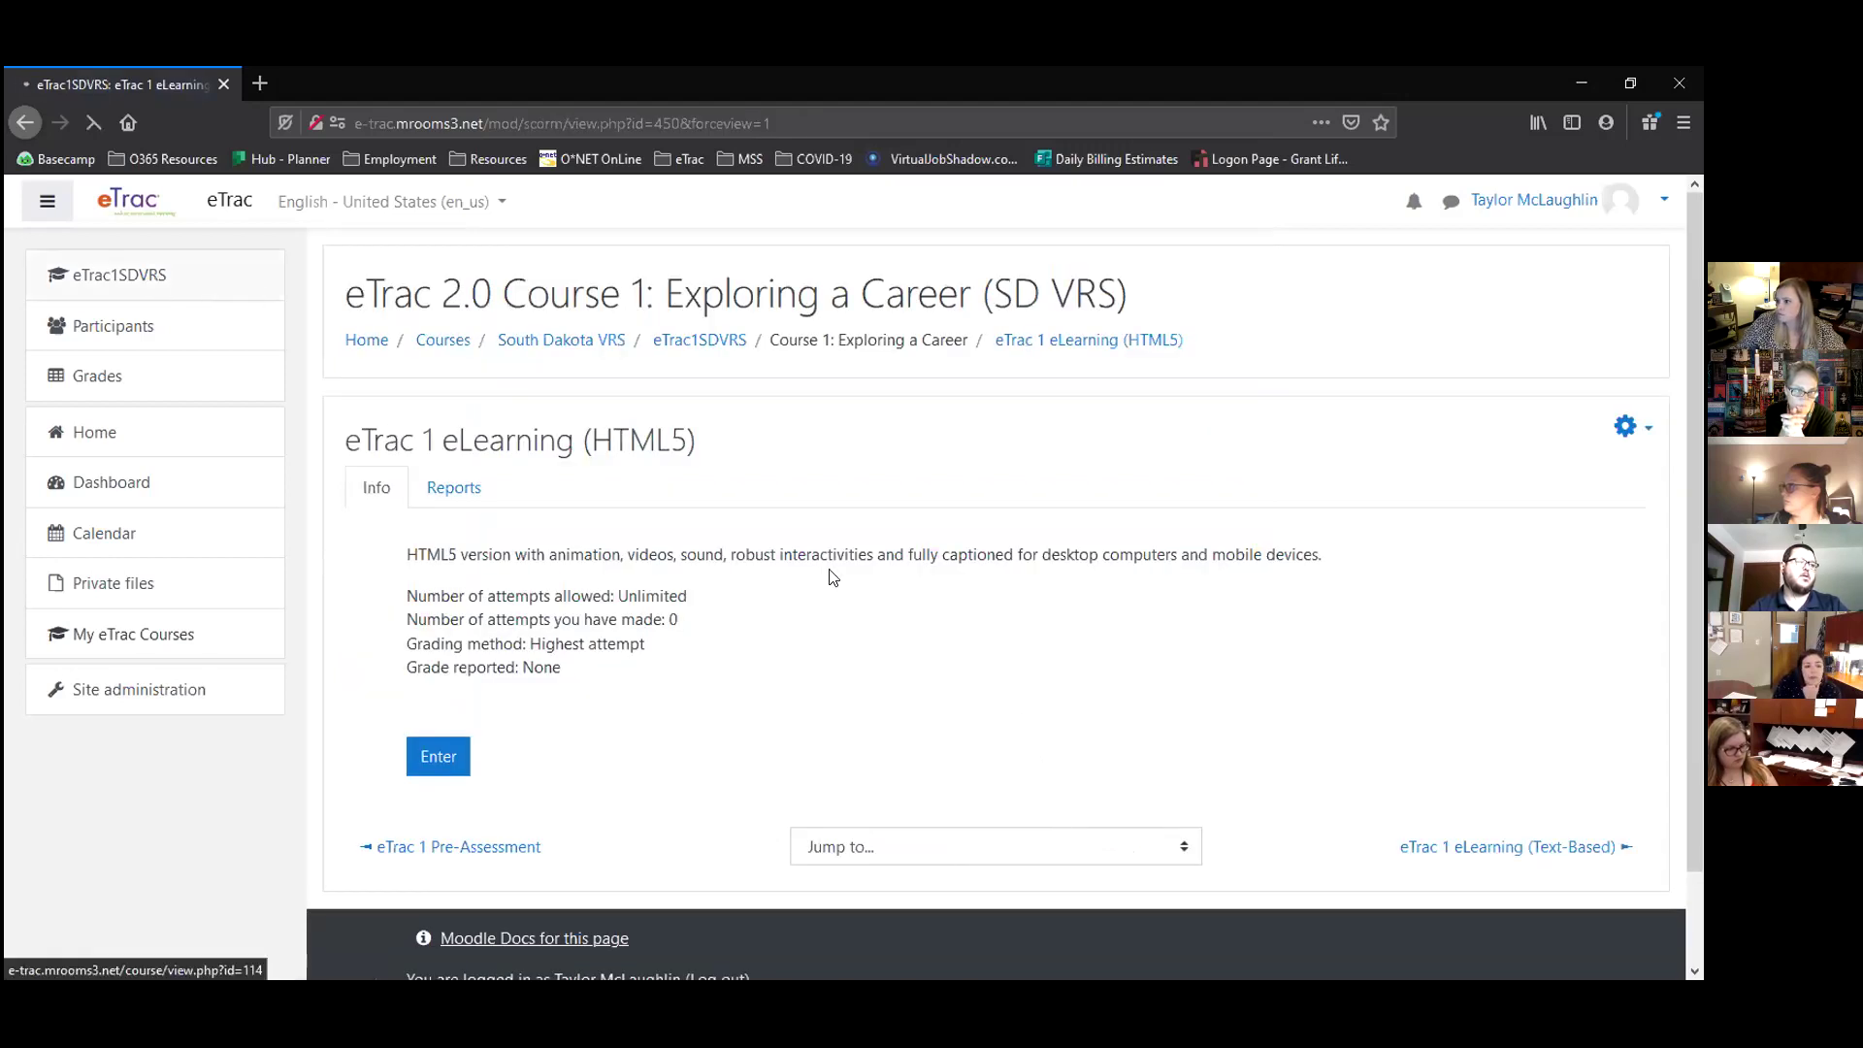
pyautogui.scroll(-3, 817, 609)
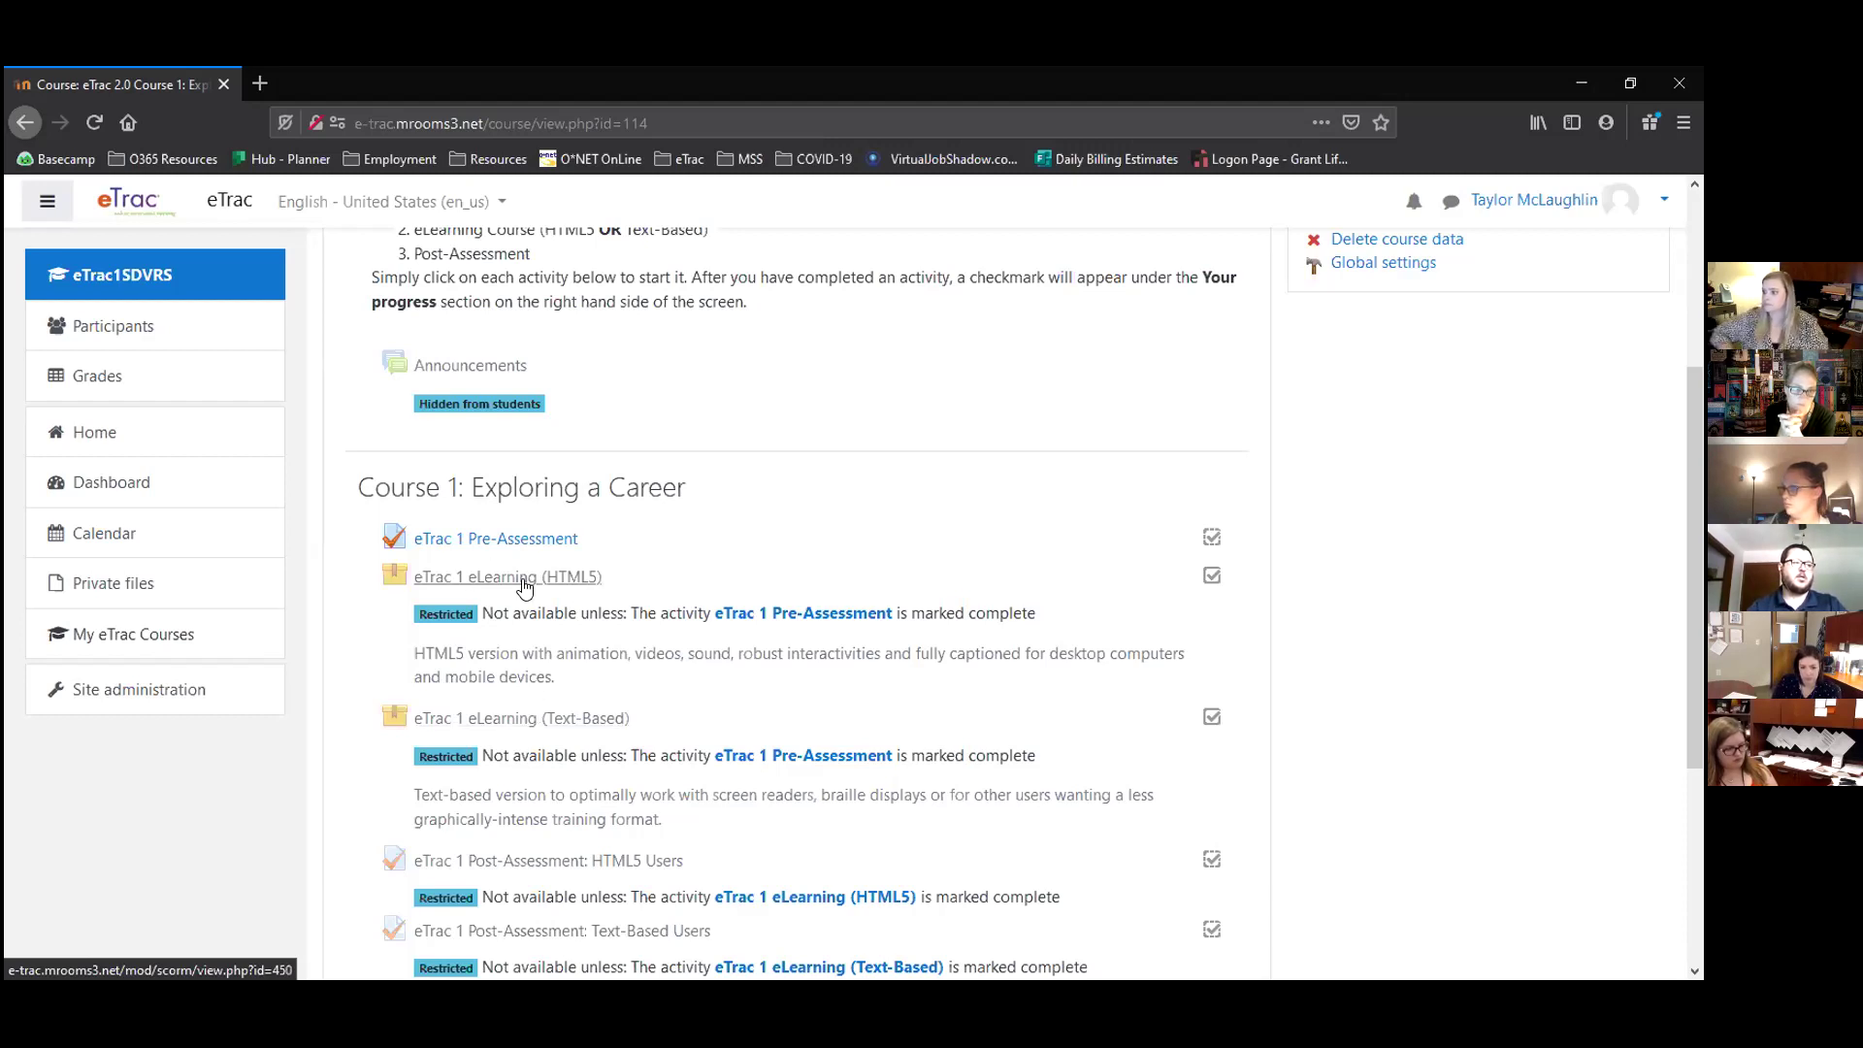
pyautogui.scroll(-1, 815, 718)
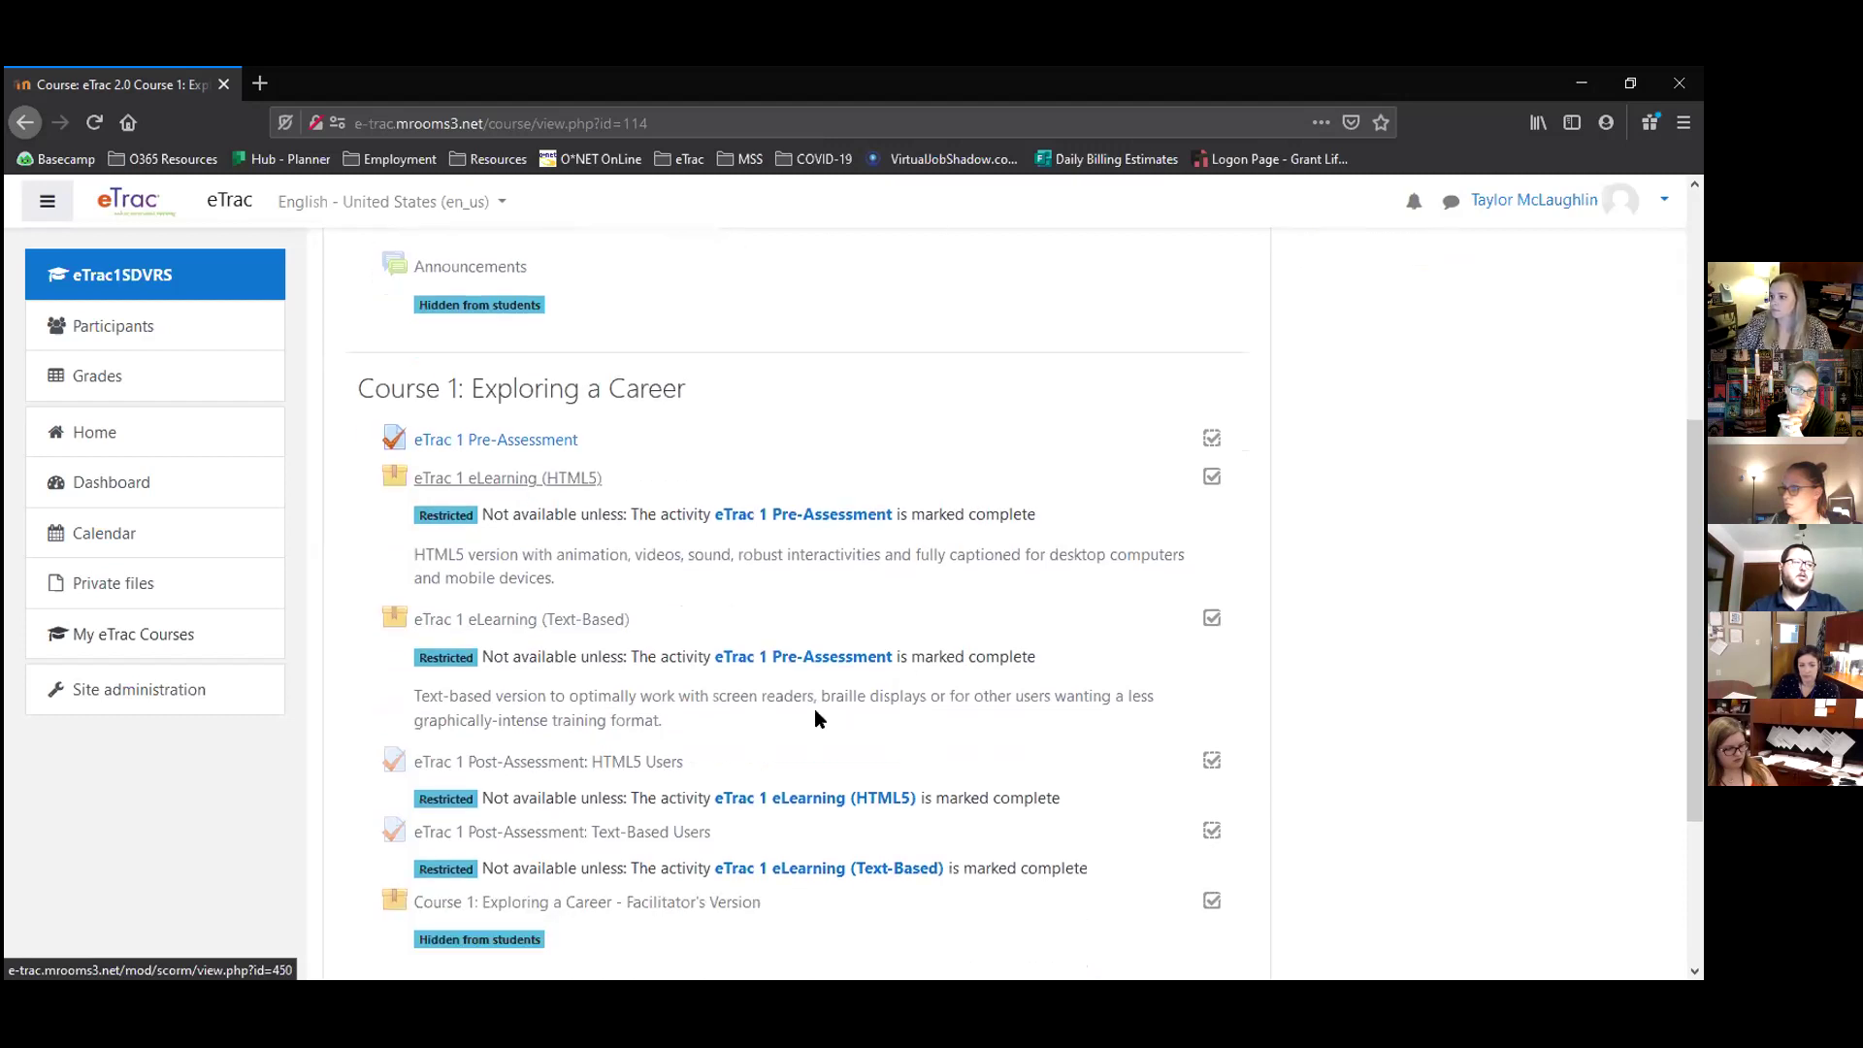
pyautogui.click(553, 611)
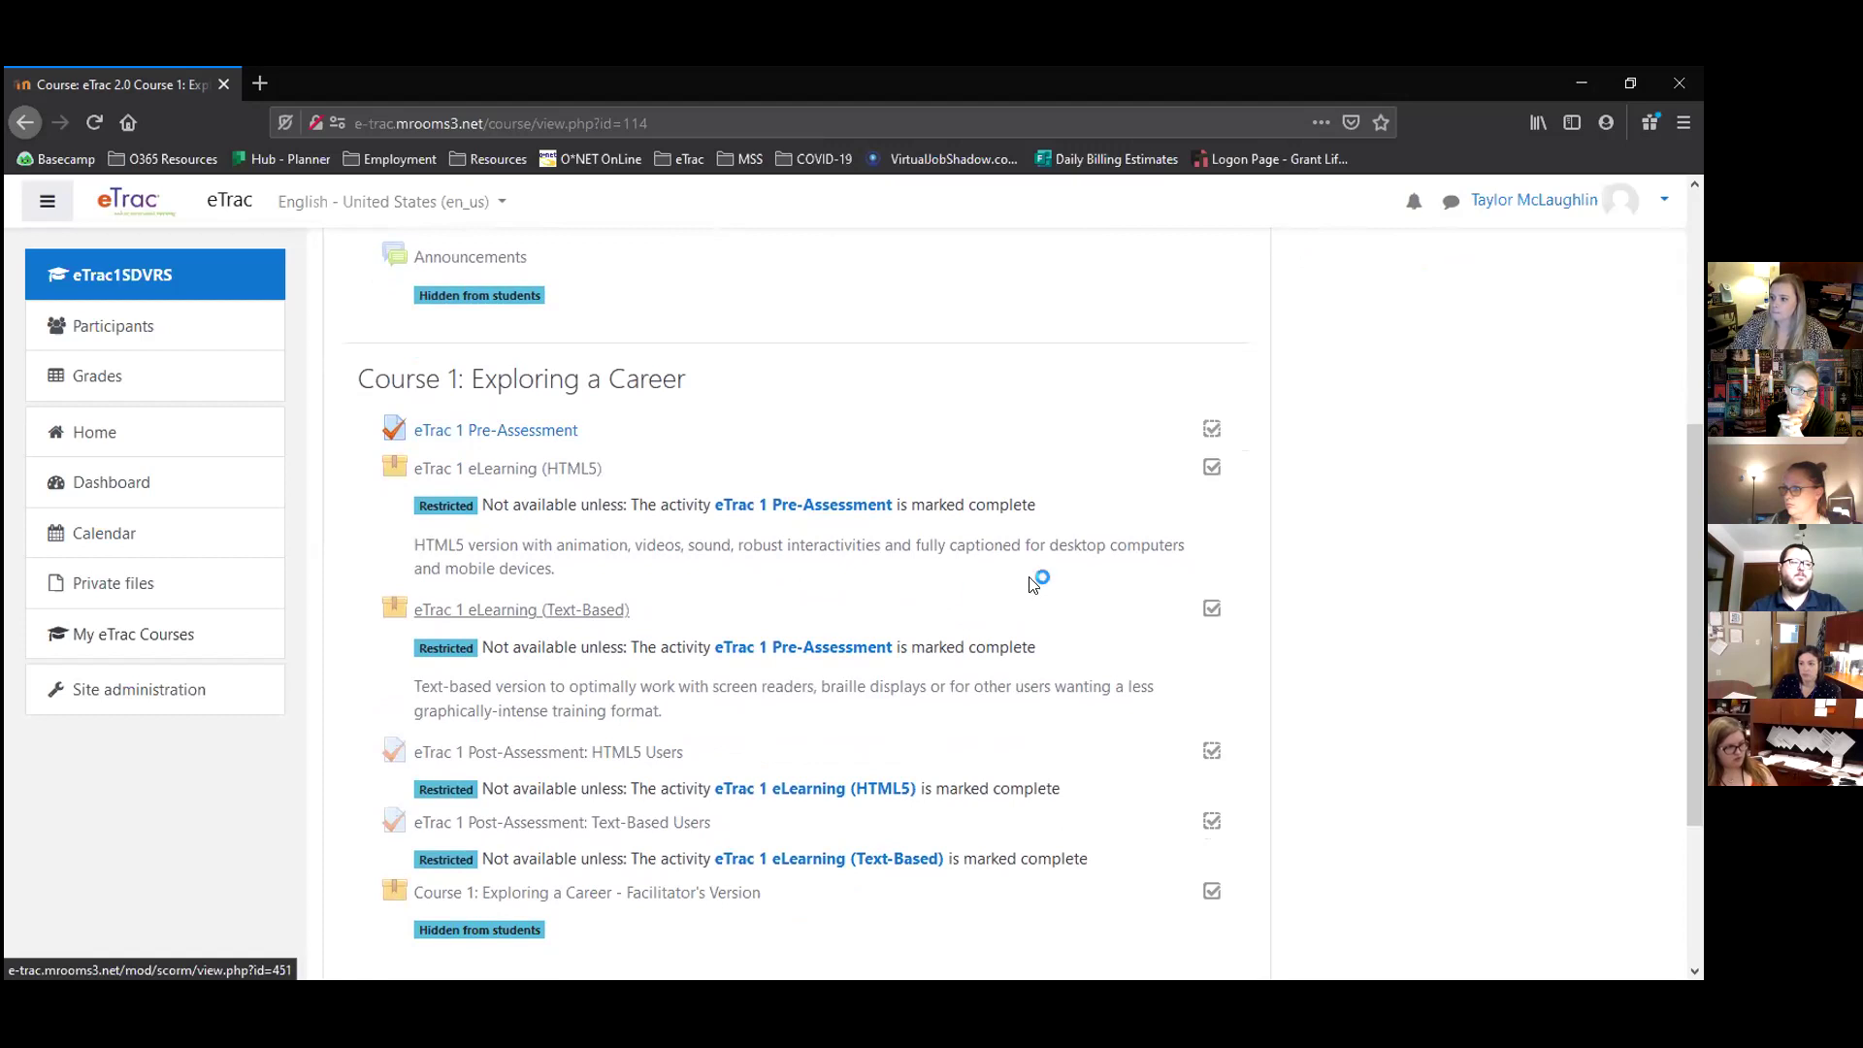
pyautogui.scroll(-1, 1033, 582)
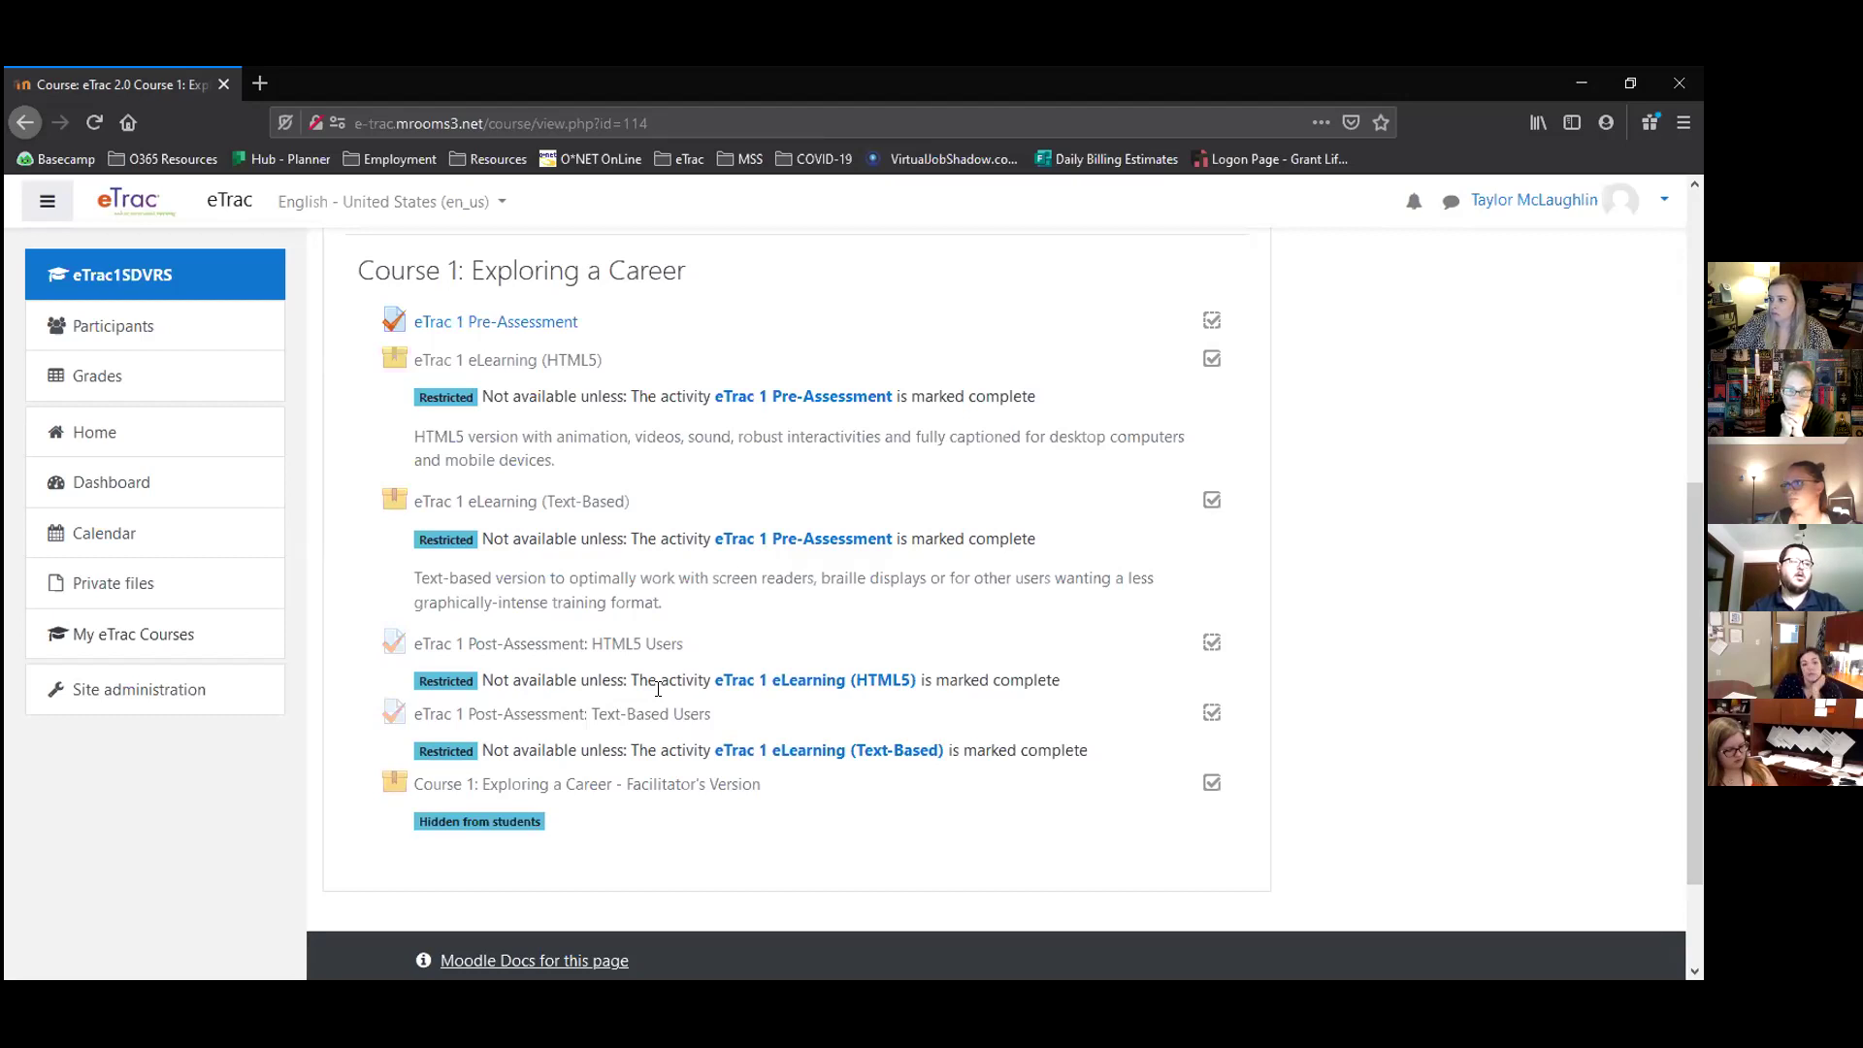
# Open and enter Course 1: Exploring a Career - Facilitator's Version, and pause its Welcome slide.
pyautogui.scroll(-1, 658, 688)
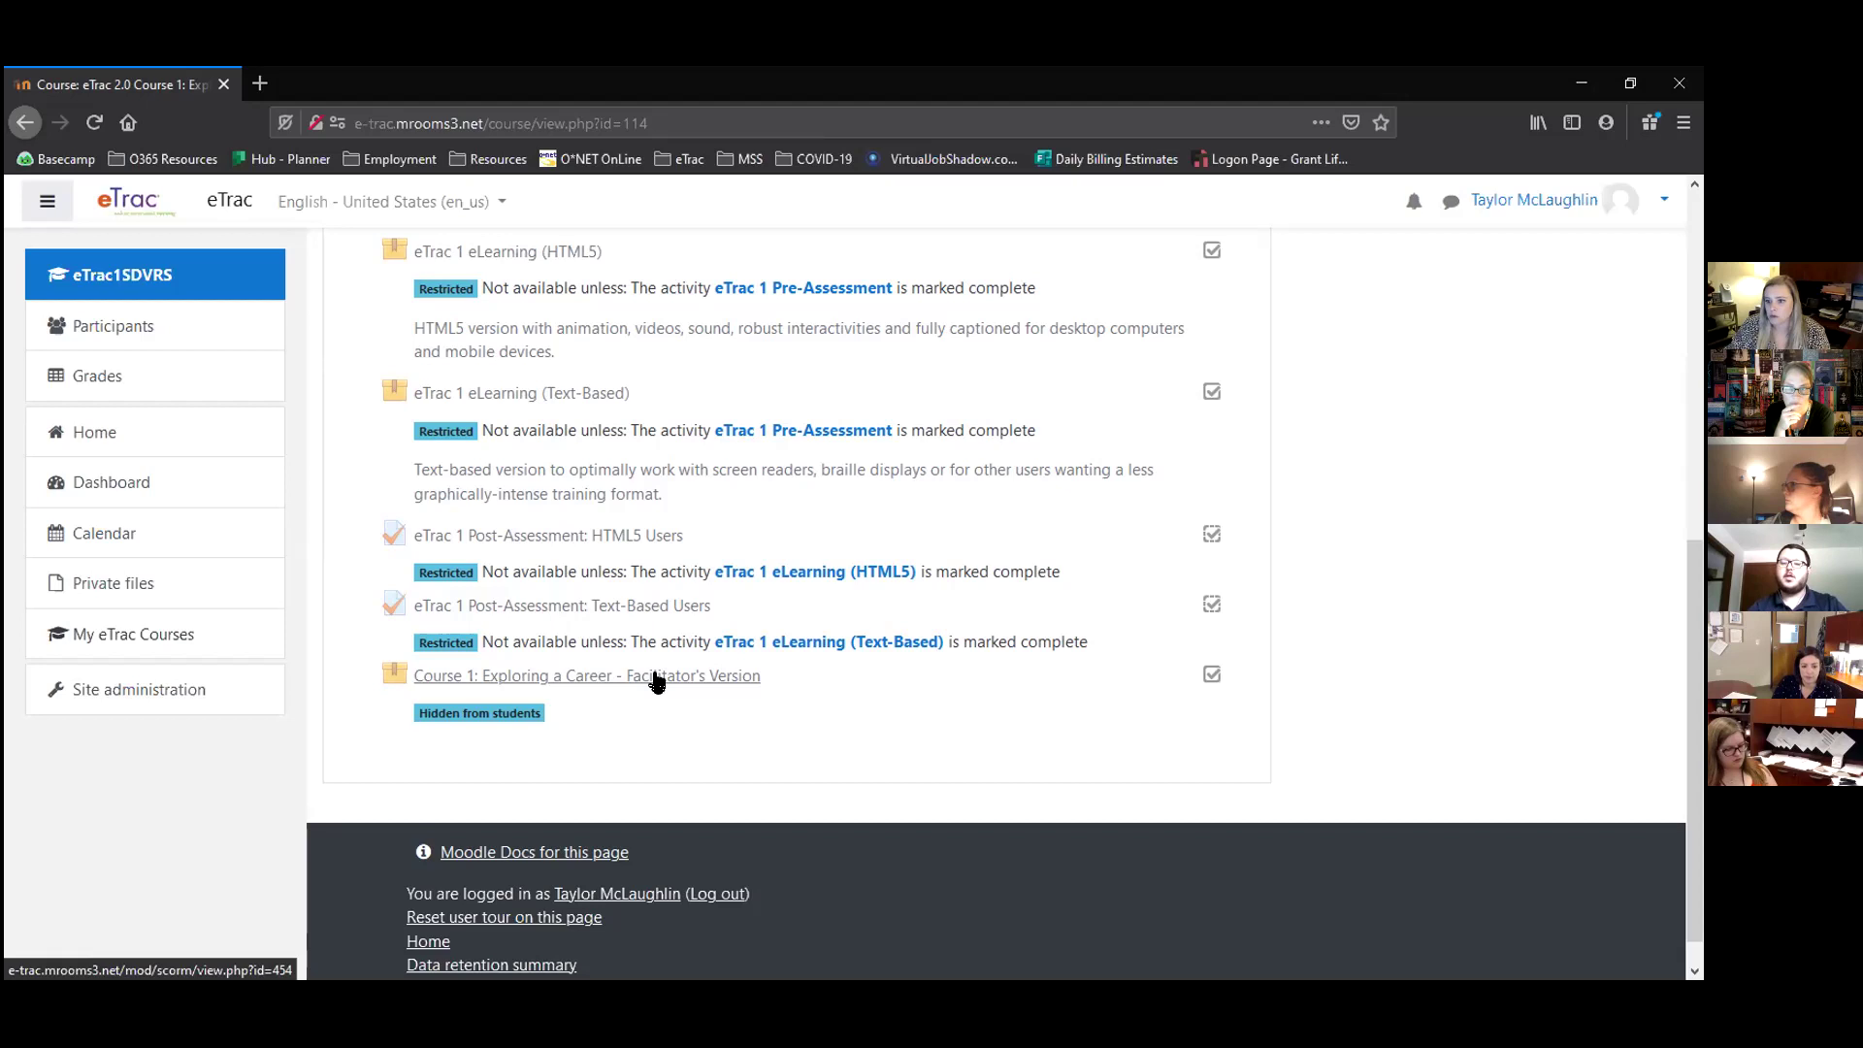
pyautogui.scroll(2, 650, 666)
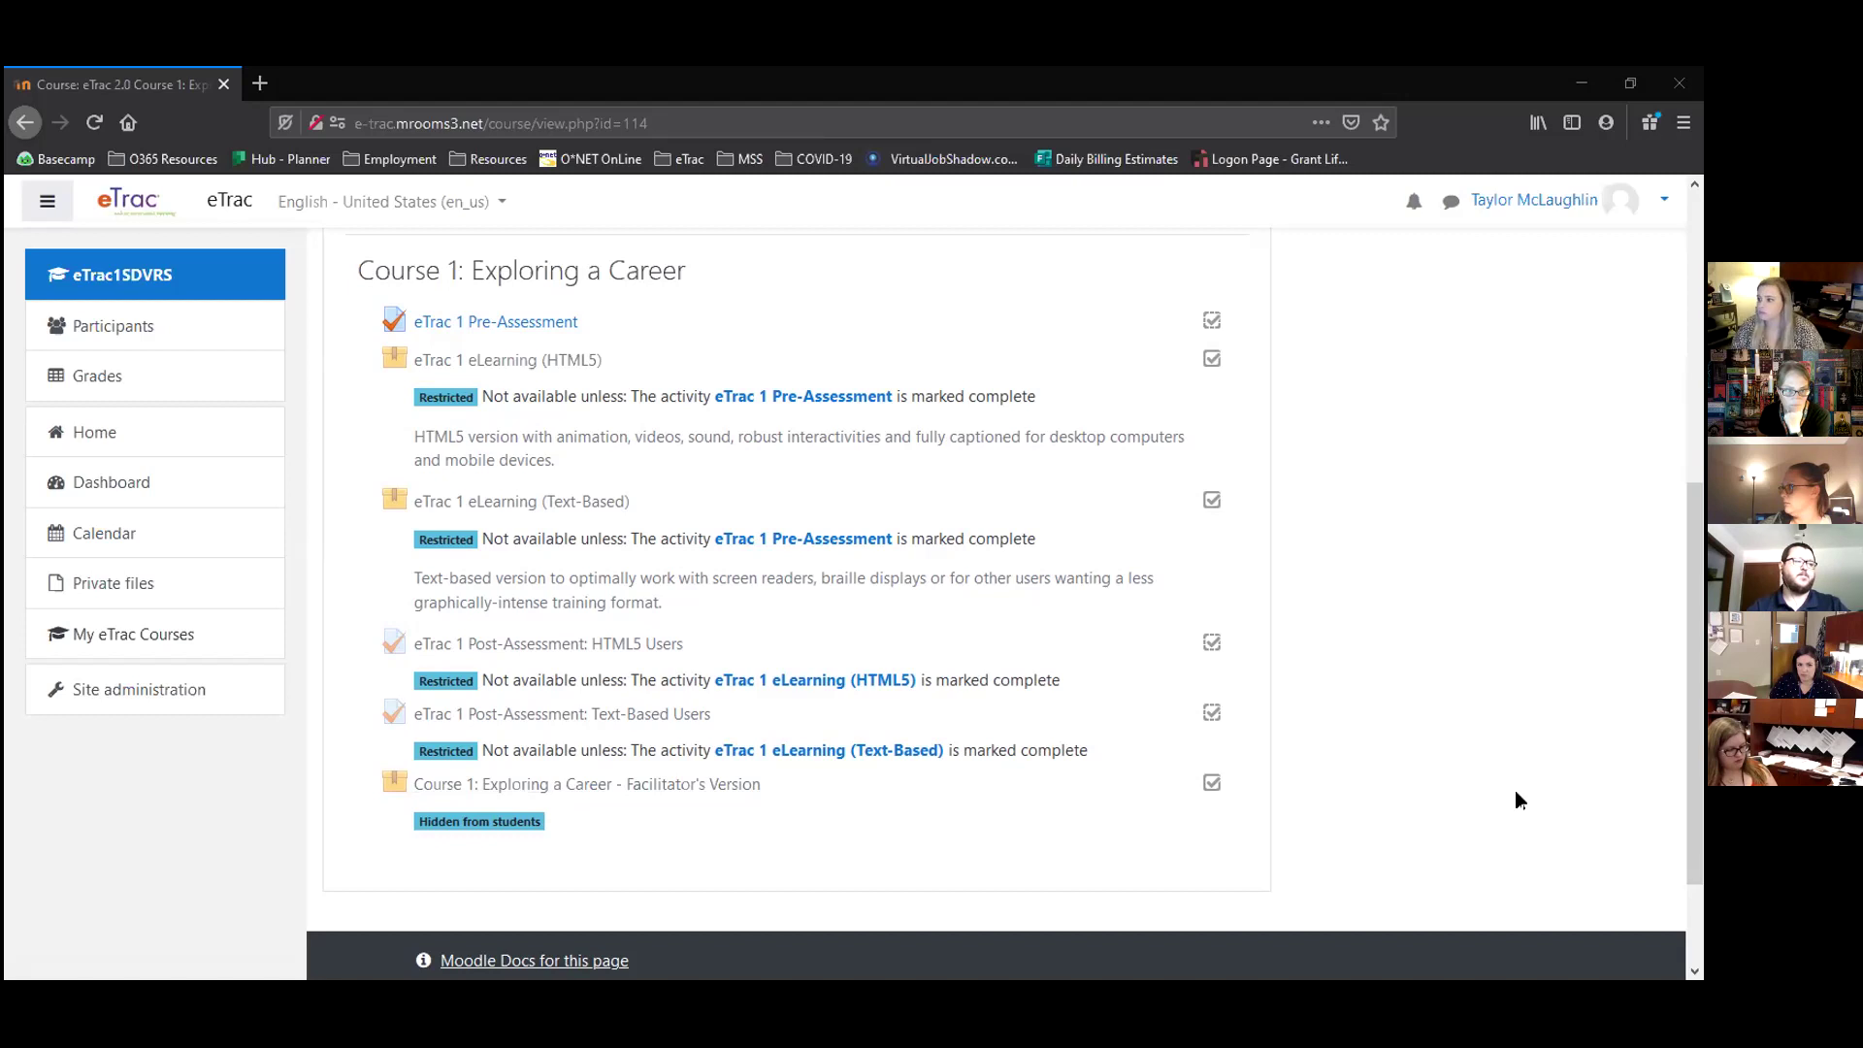
pyautogui.click(598, 794)
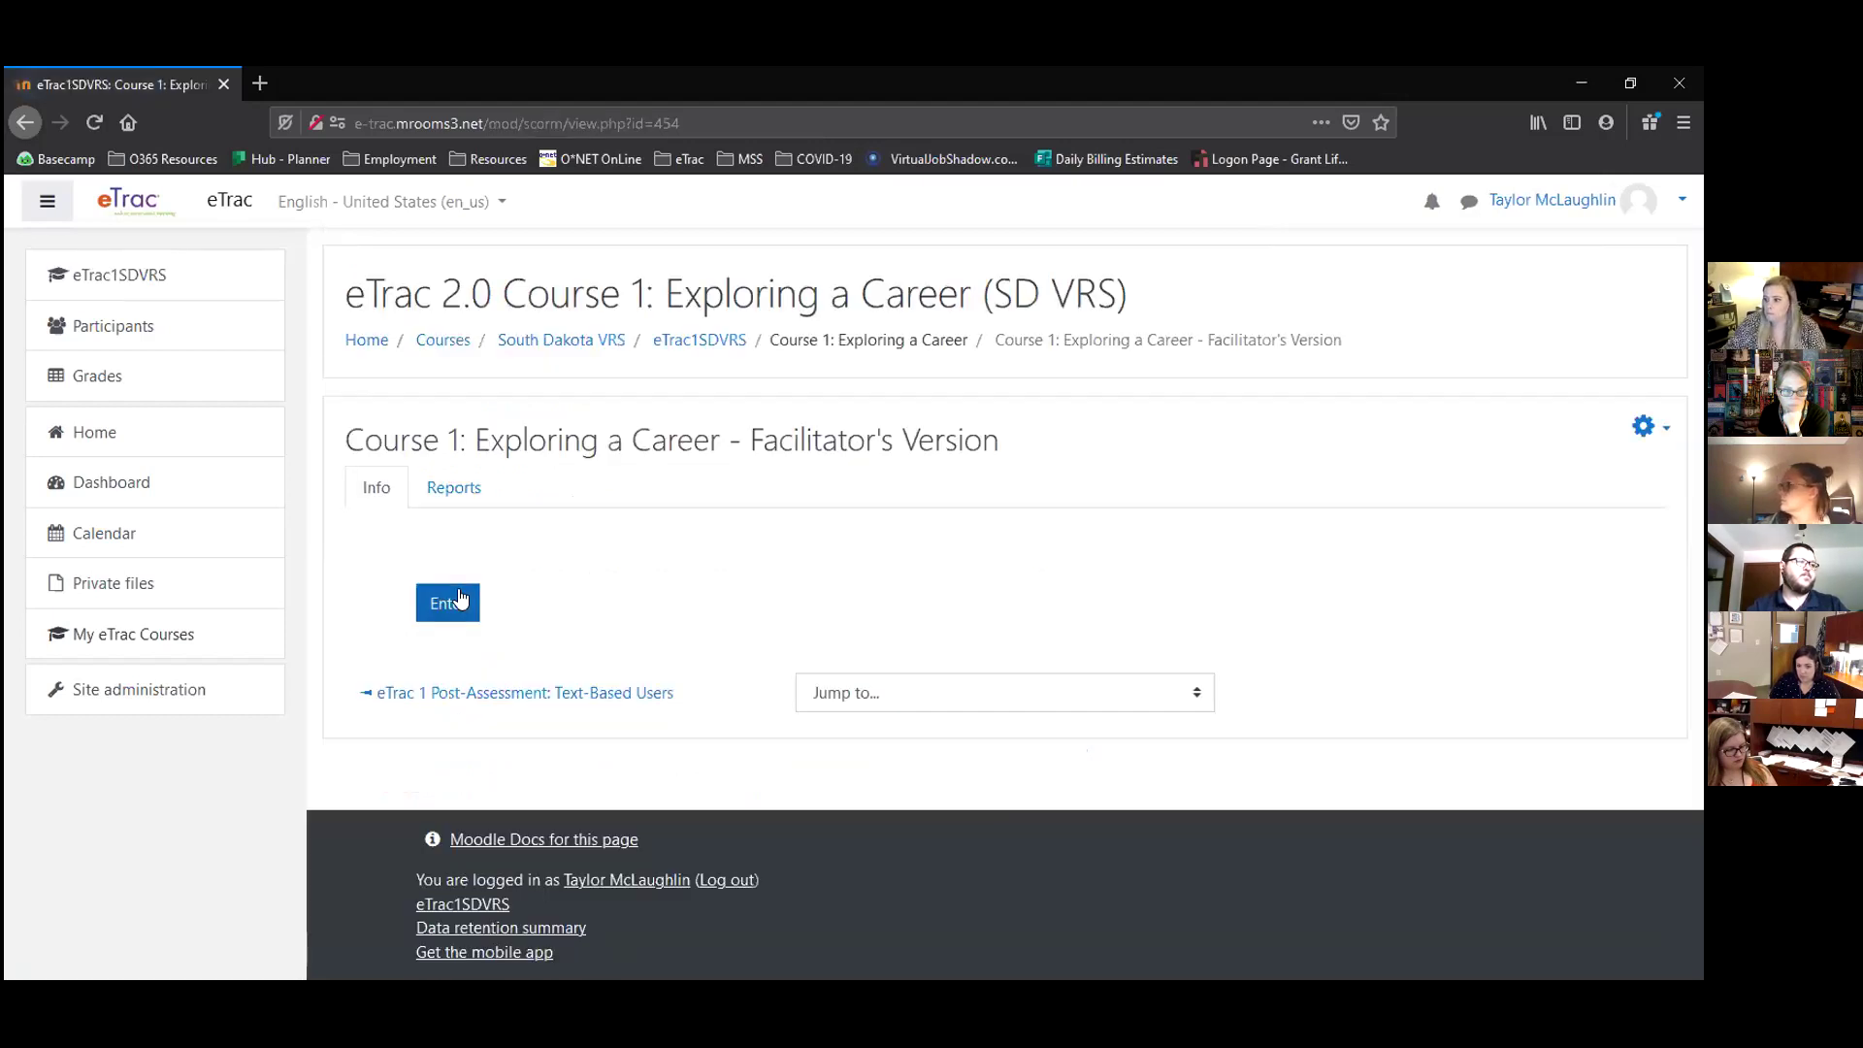
pyautogui.click(461, 599)
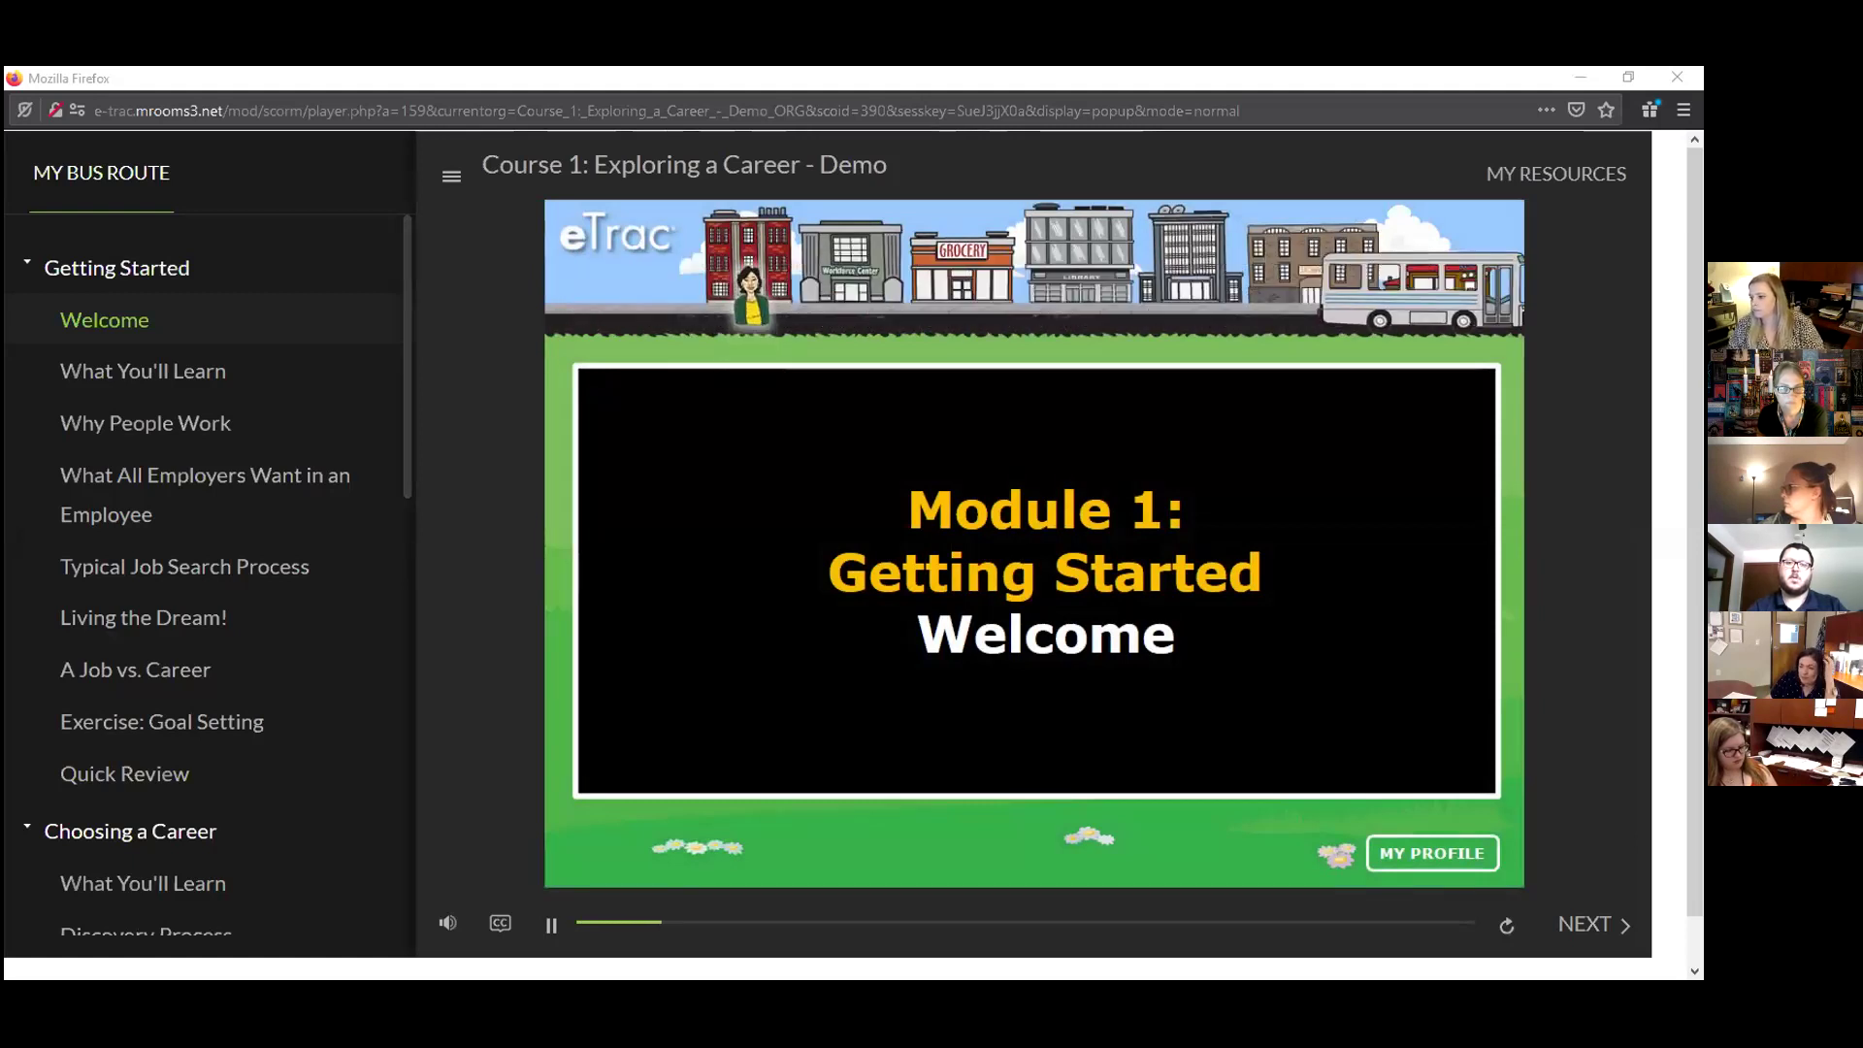
pyautogui.click(550, 923)
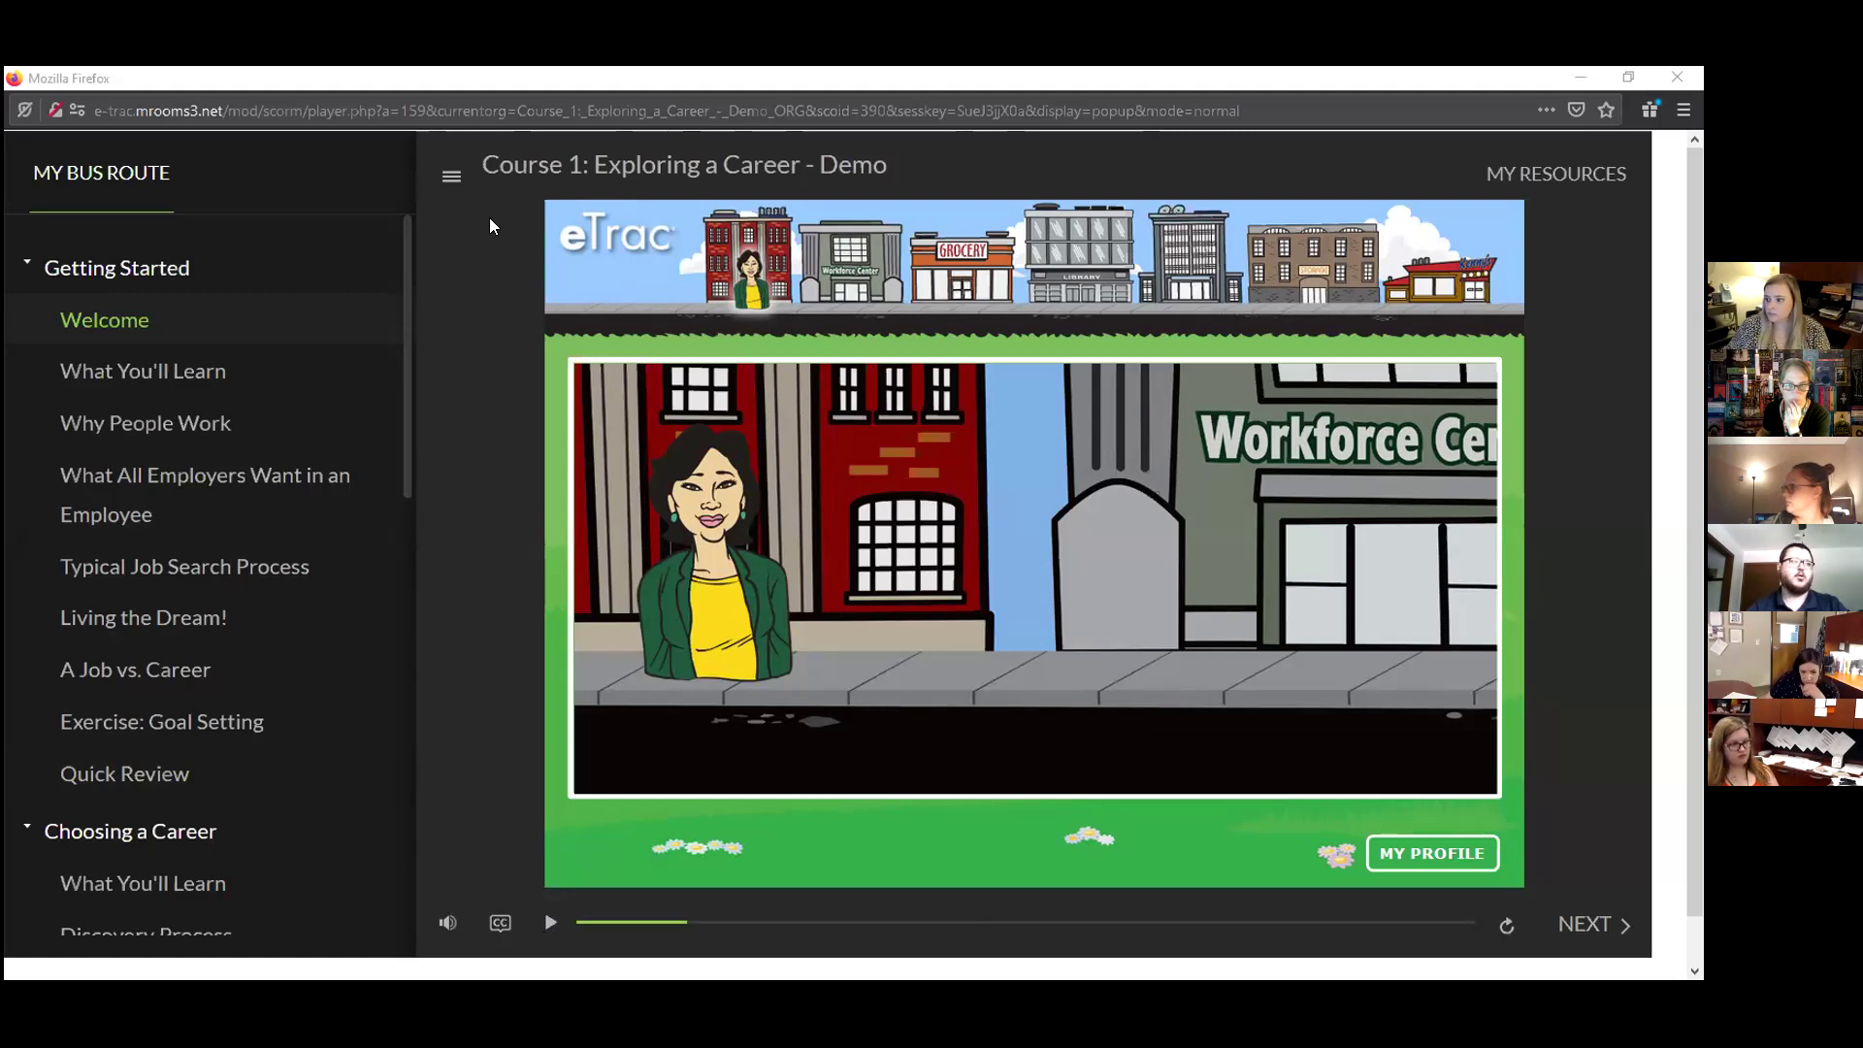
# Examine the My Bus Route outline of the course, from Getting Started through Choosing a Career to Exploring Types of Jobs.
pyautogui.click(449, 184)
pyautogui.click(40, 178)
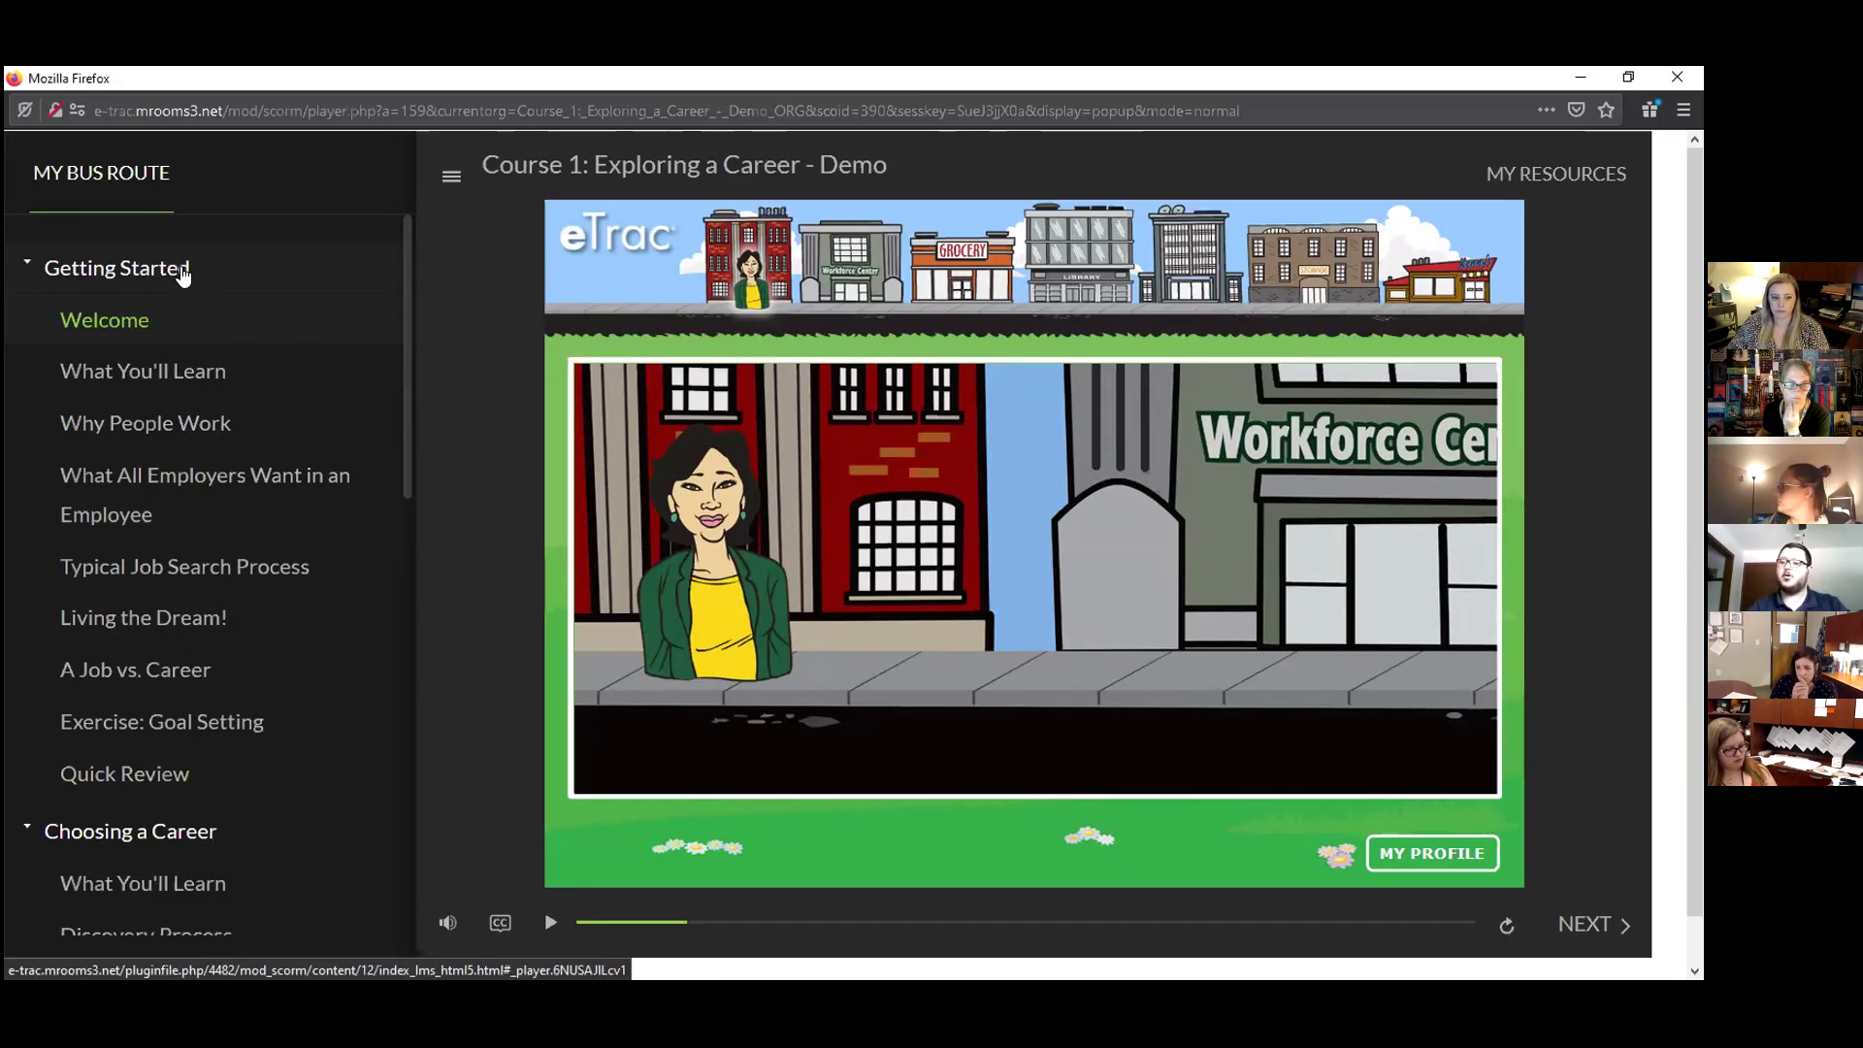
pyautogui.scroll(-3, 146, 534)
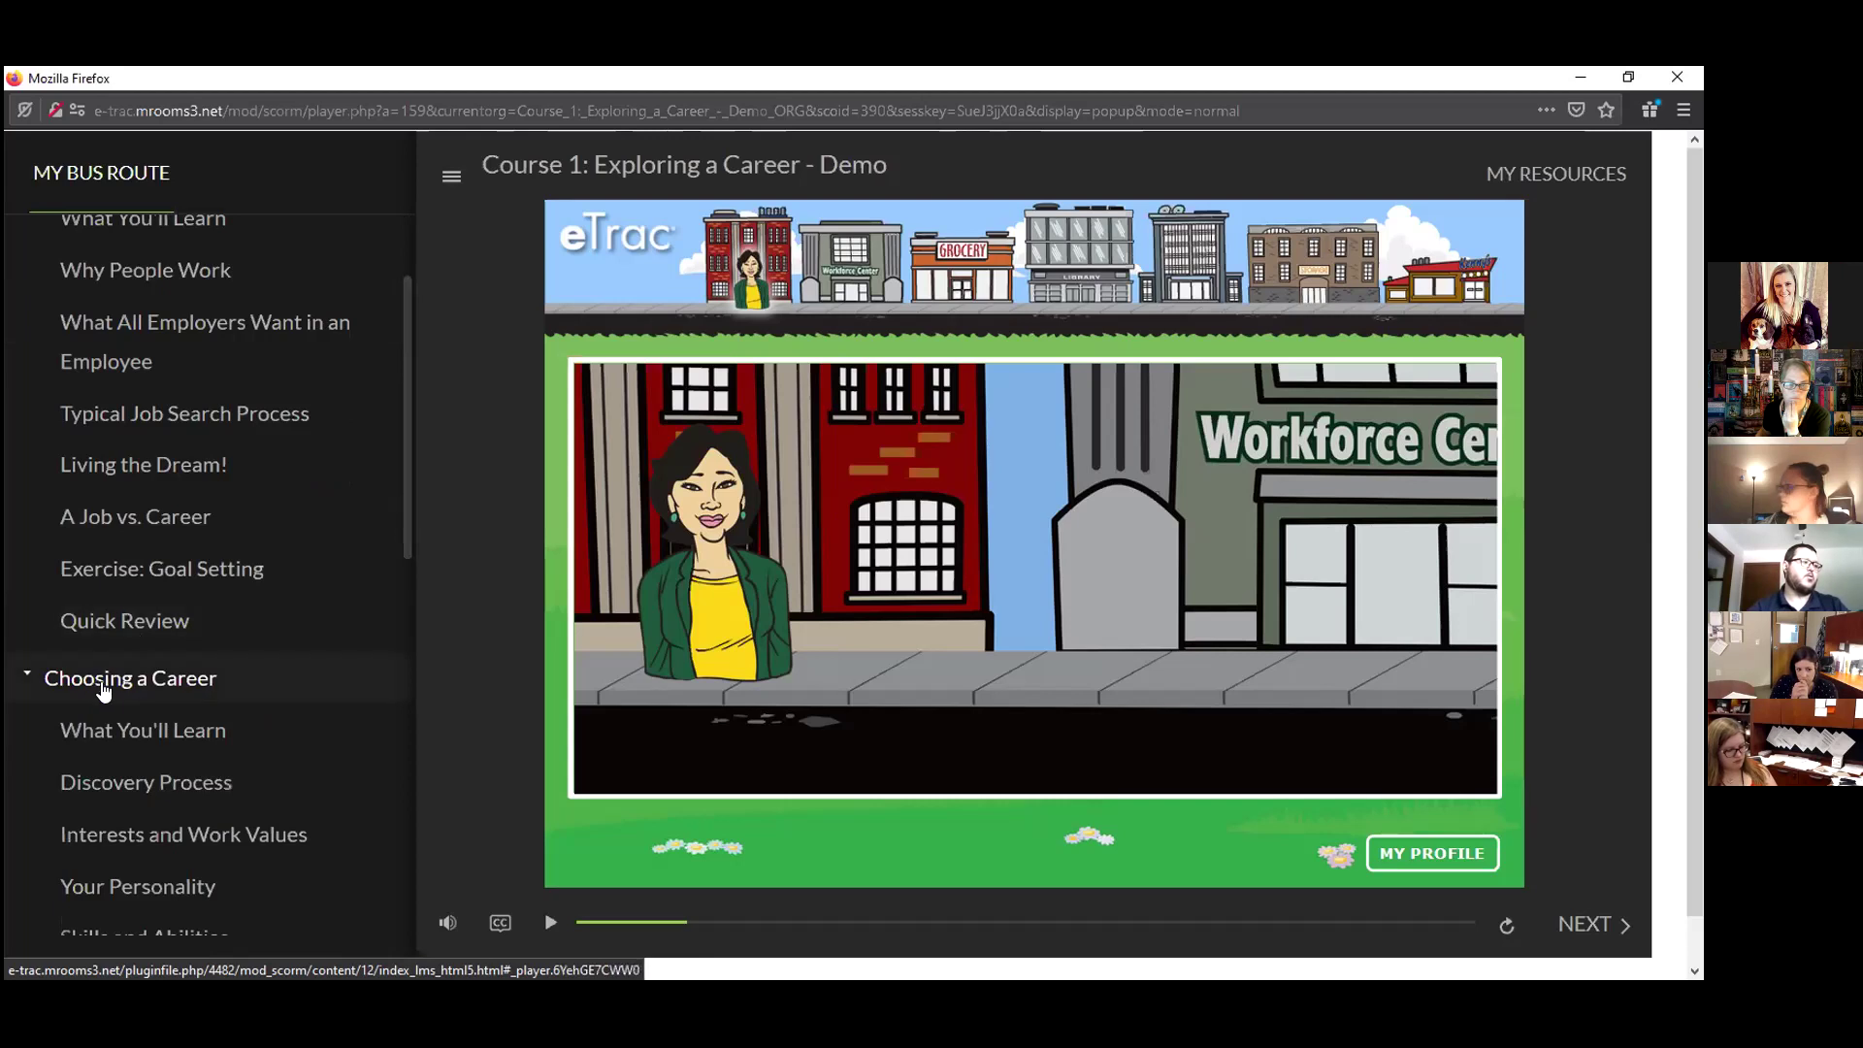
pyautogui.scroll(-10, 146, 669)
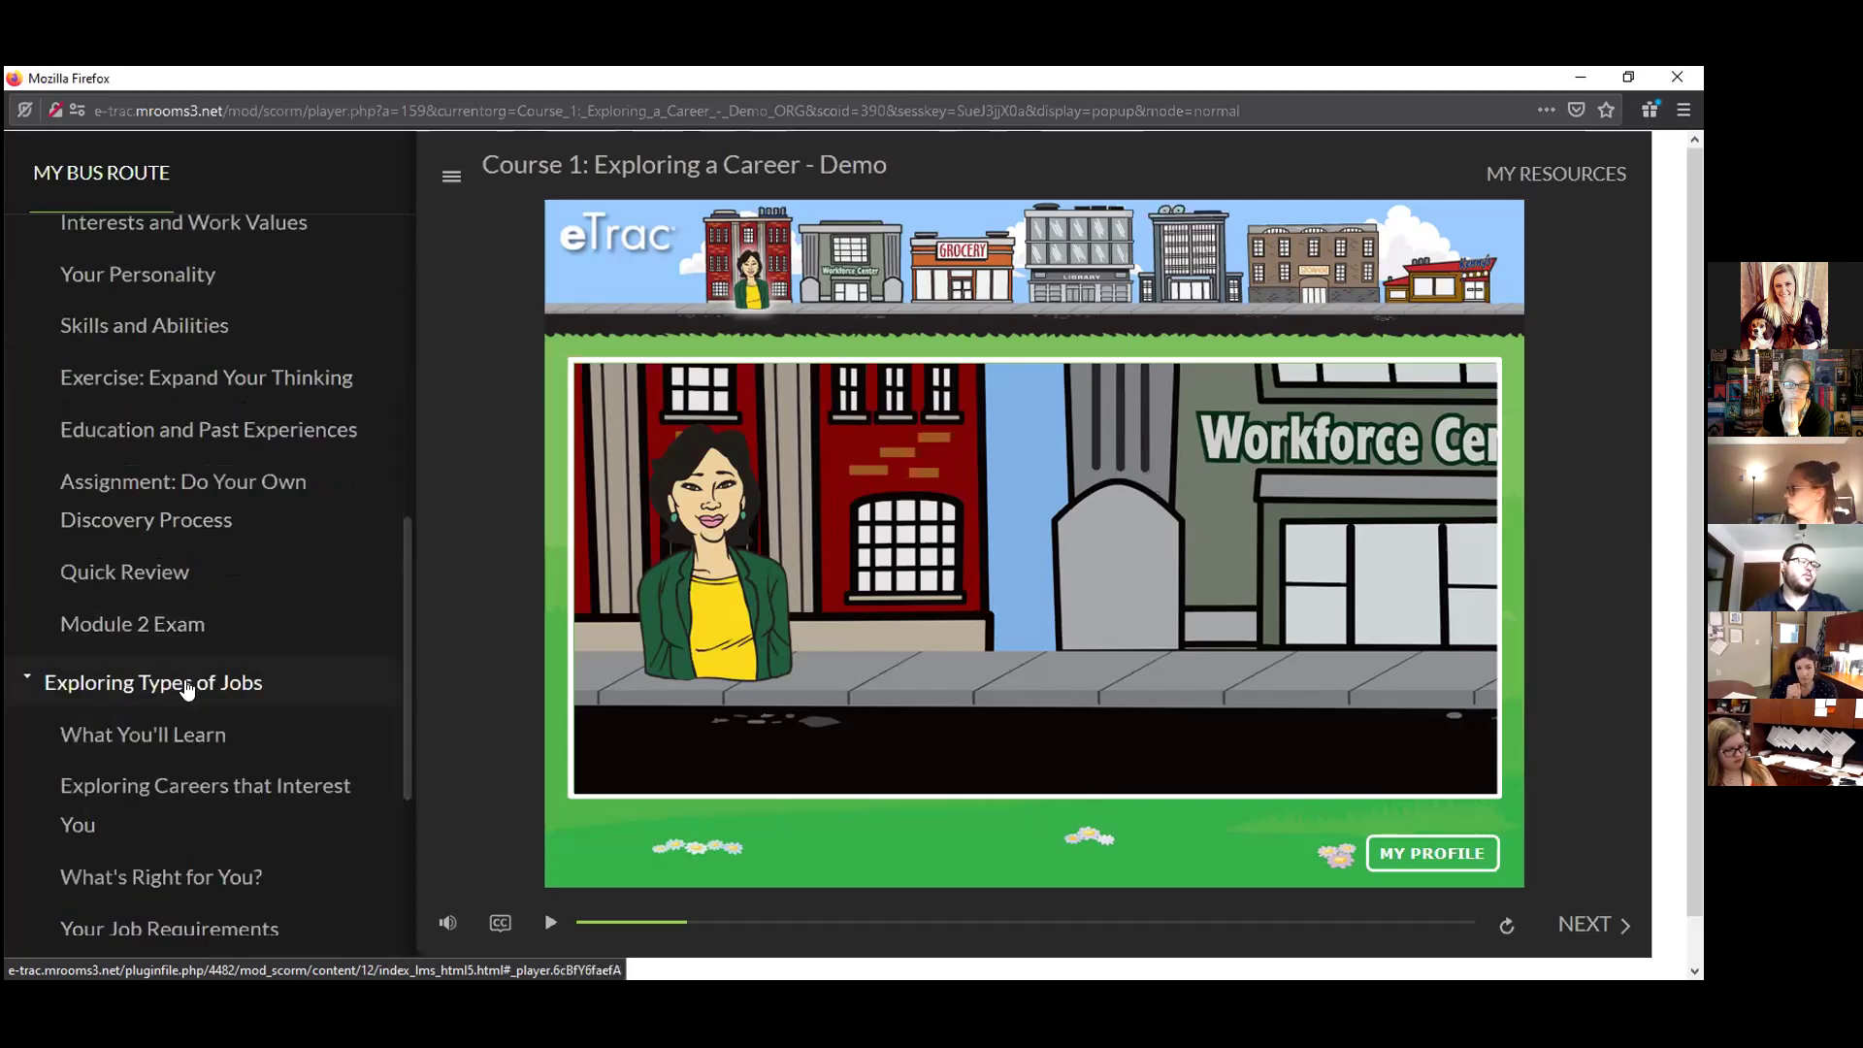
pyautogui.scroll(13, 187, 689)
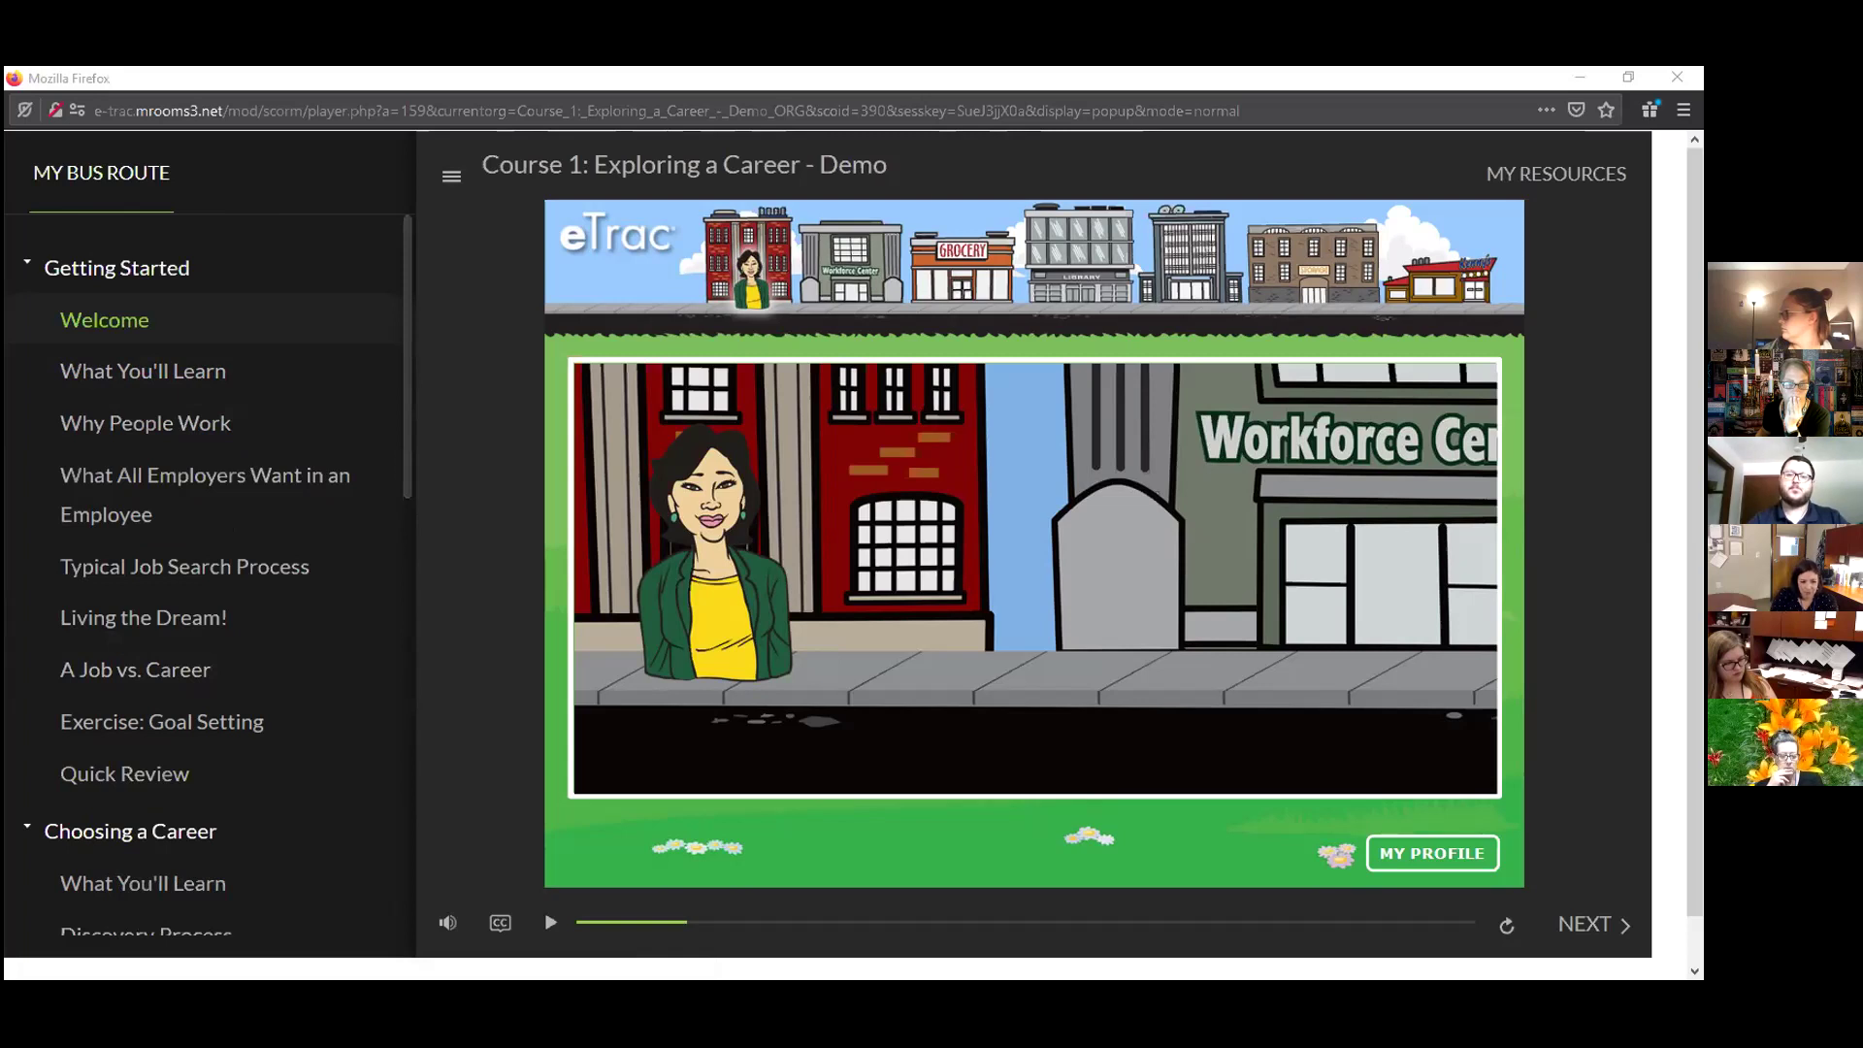
# Hide the course outline, view the My Resources list of assignments, videos and career websites, and close the list.
pyautogui.click(452, 176)
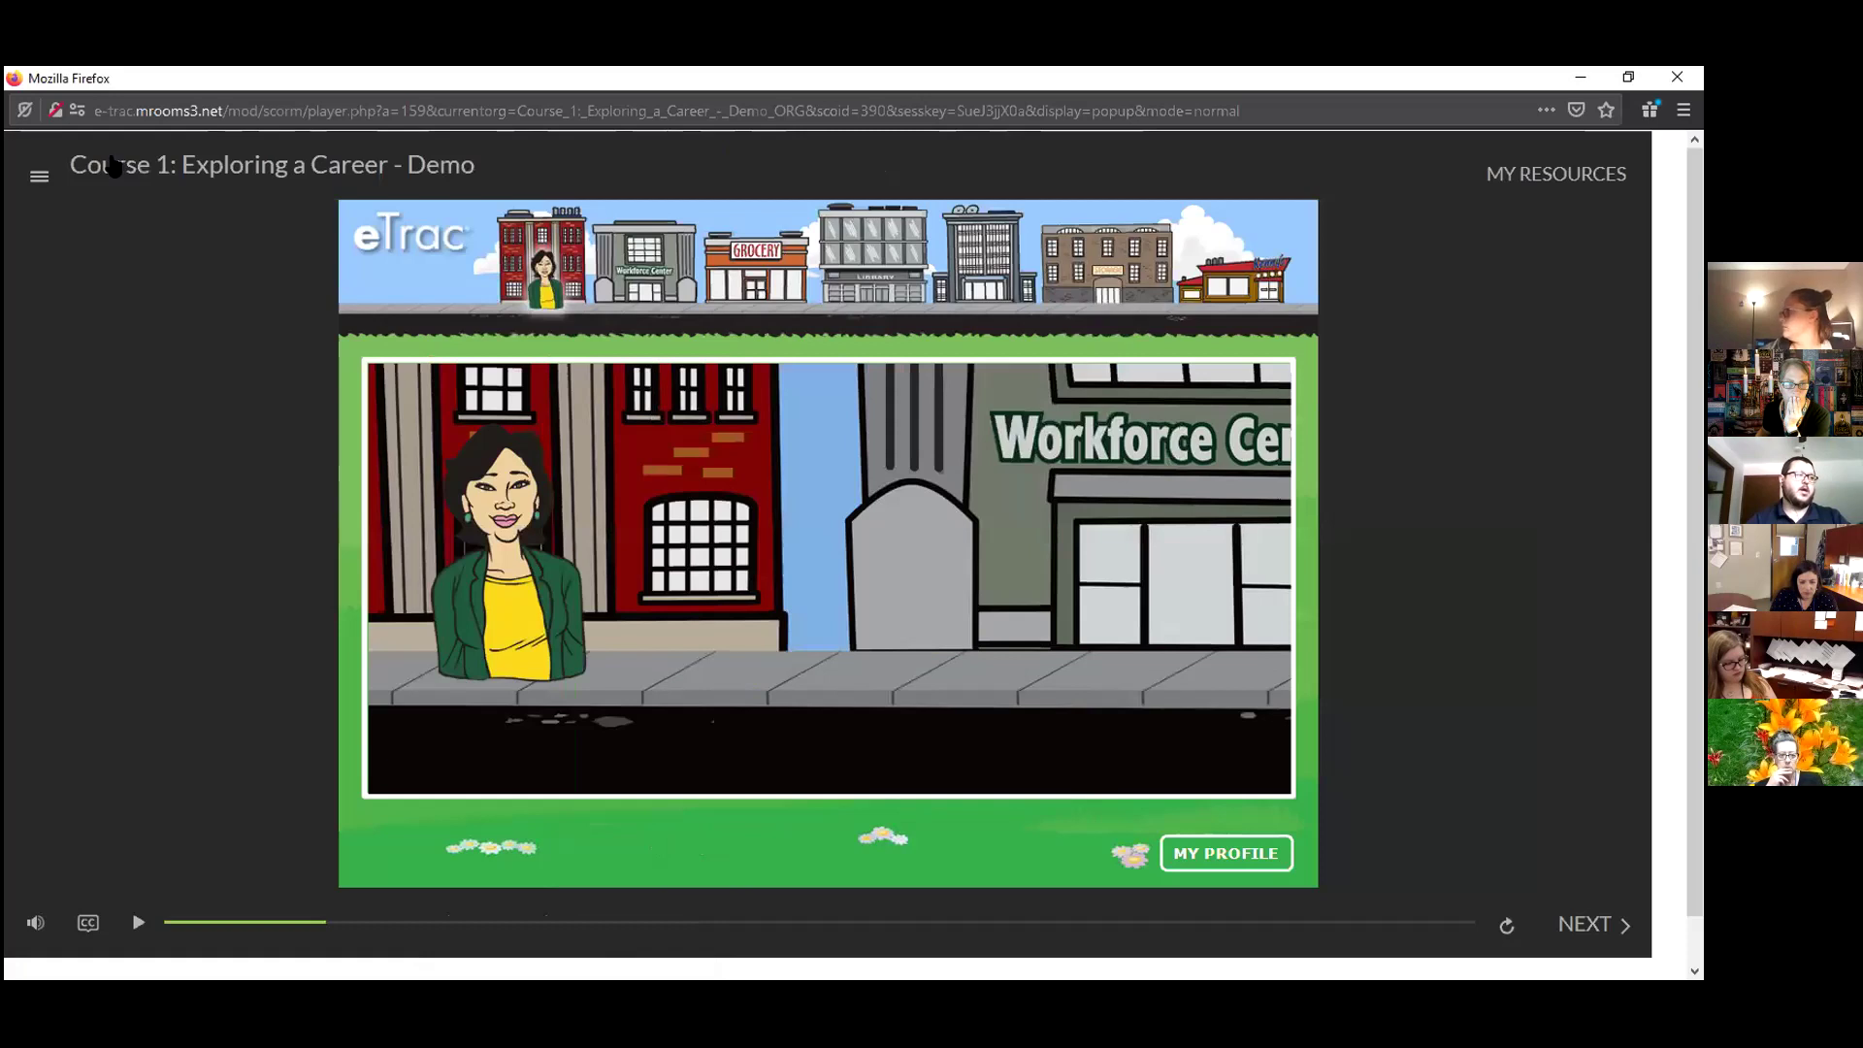
pyautogui.click(1519, 172)
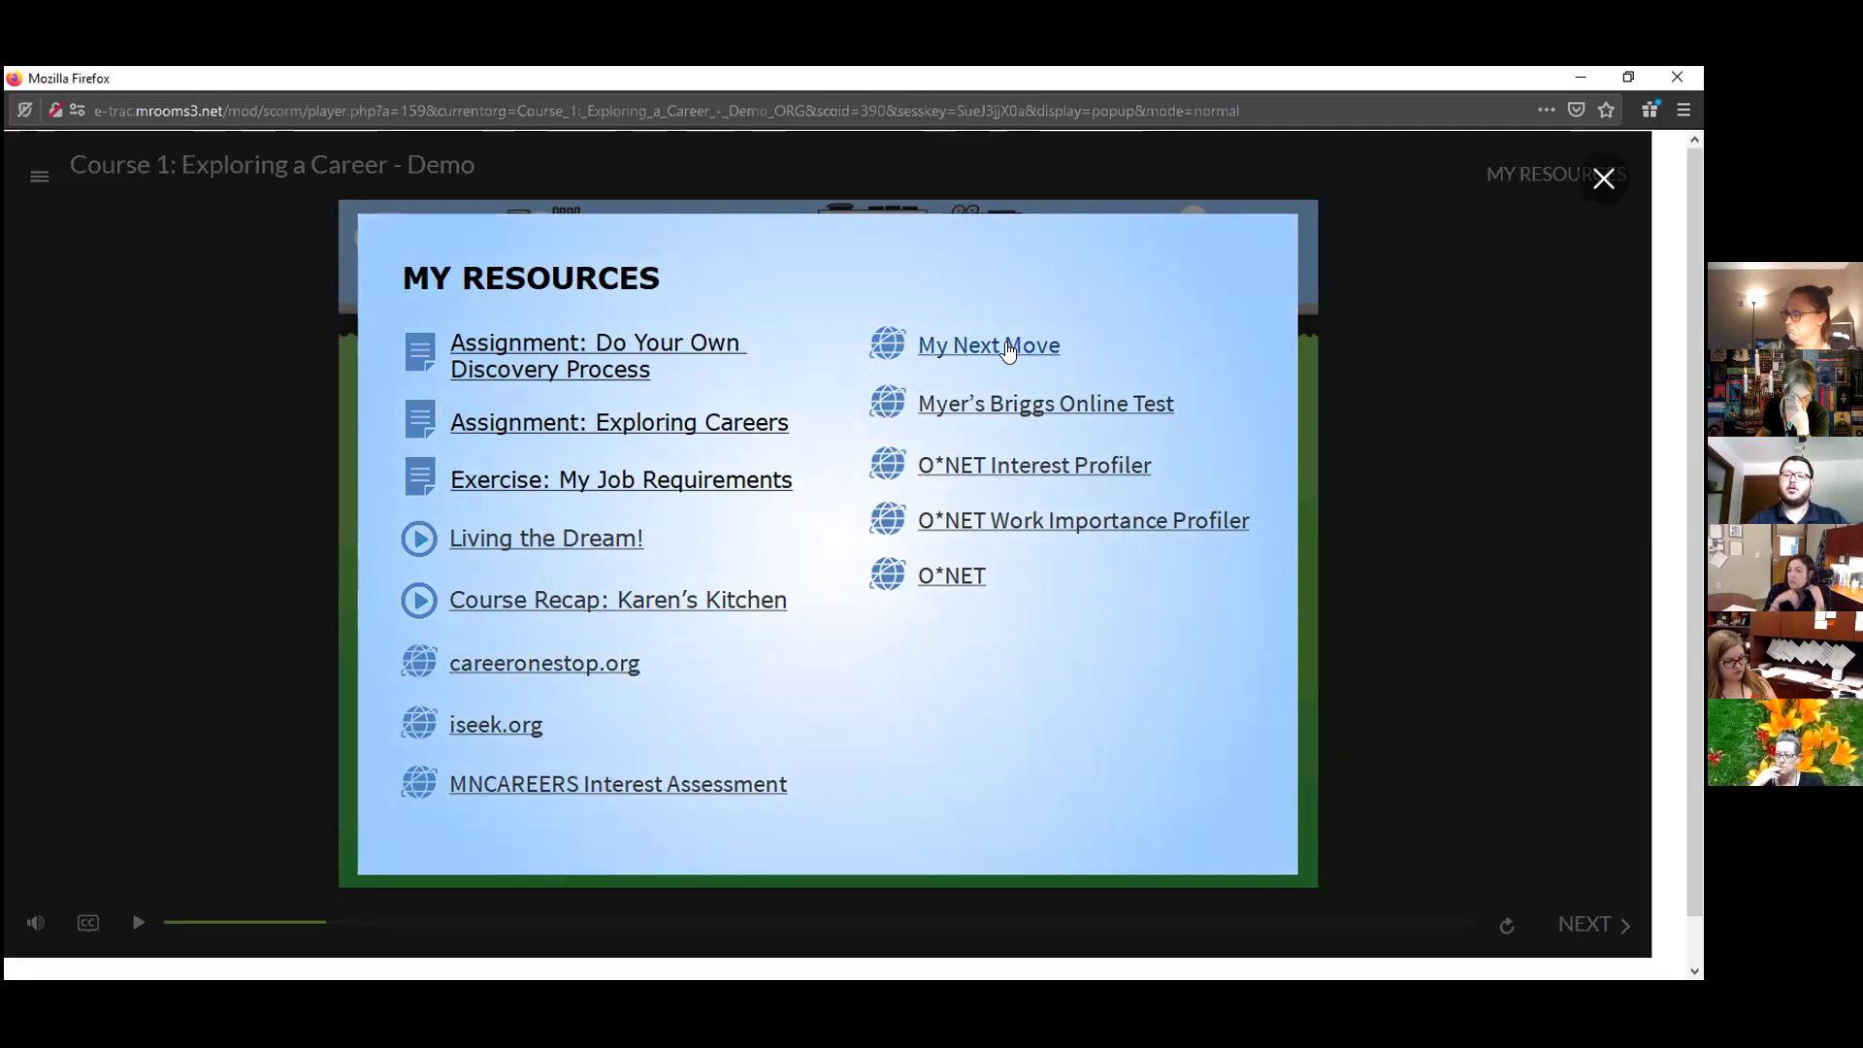
pyautogui.click(1600, 180)
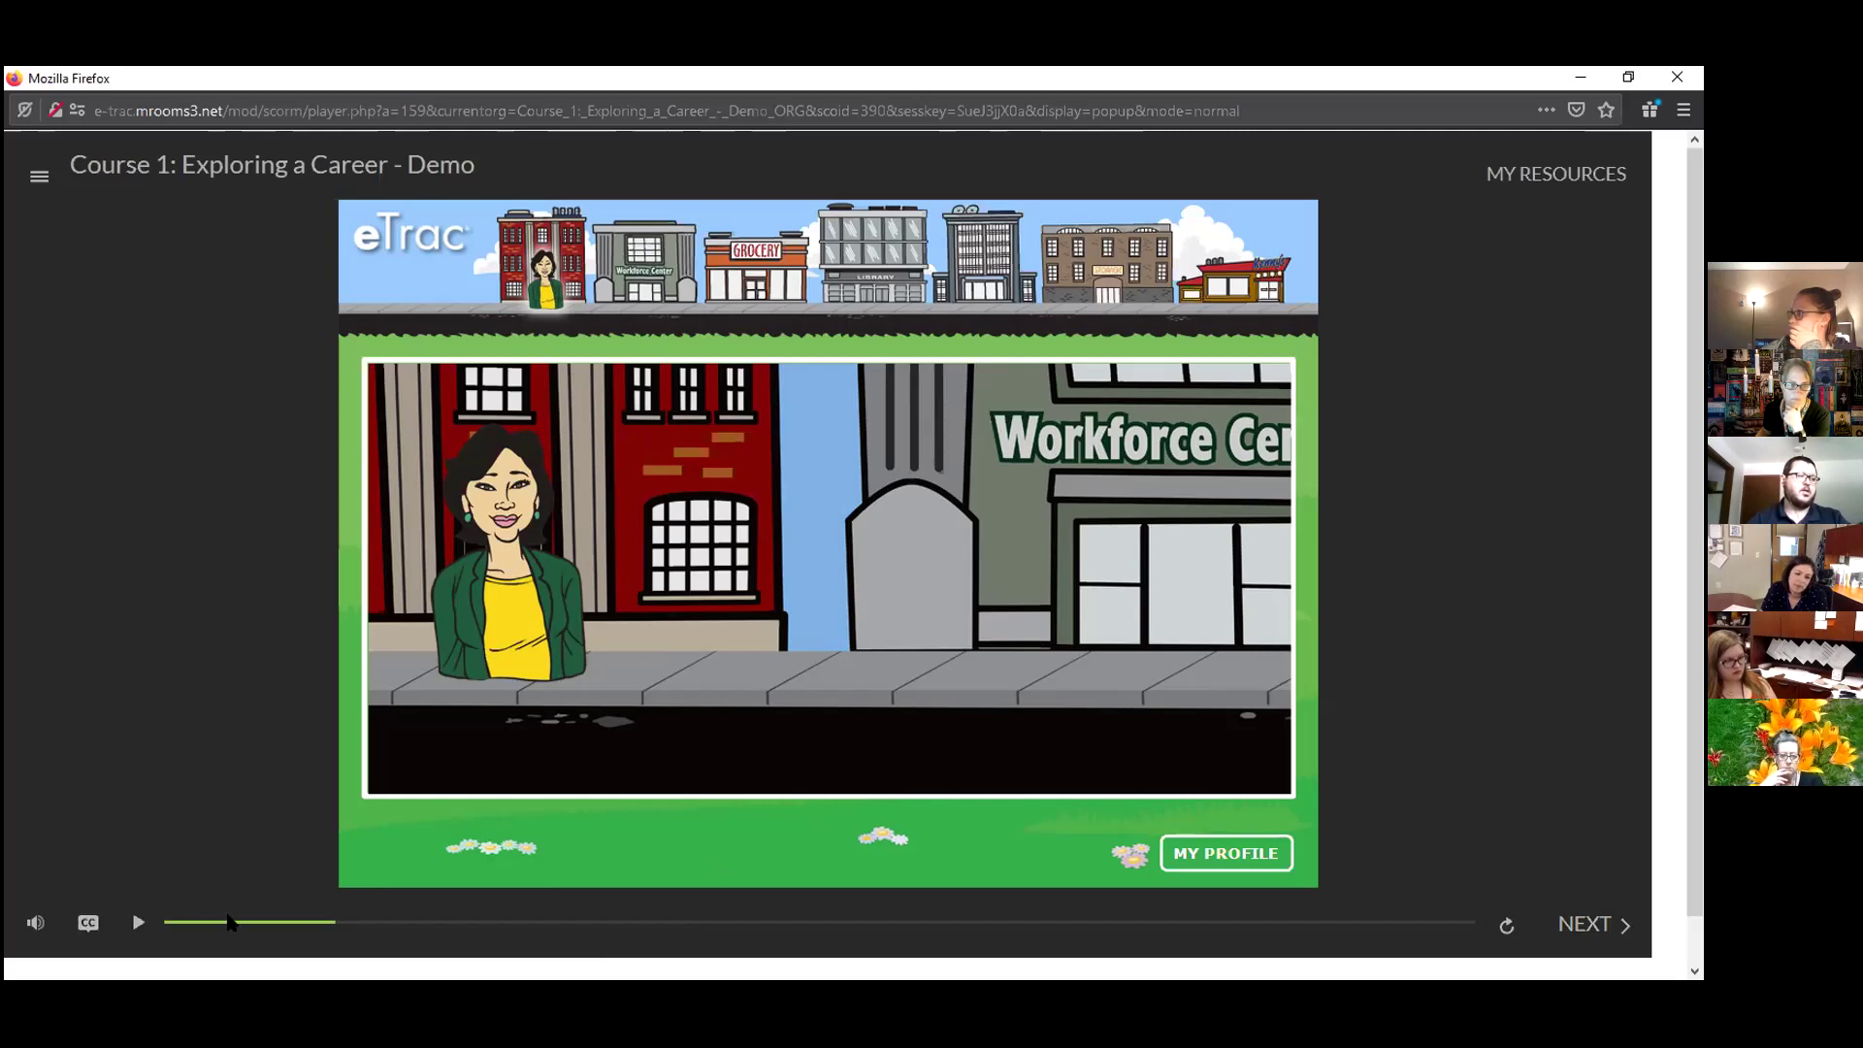
# Play on through the Welcome slide, enter the learner's first name in My Profile, choose the red-haired avatar with glasses, and save the profile.
pyautogui.click(138, 926)
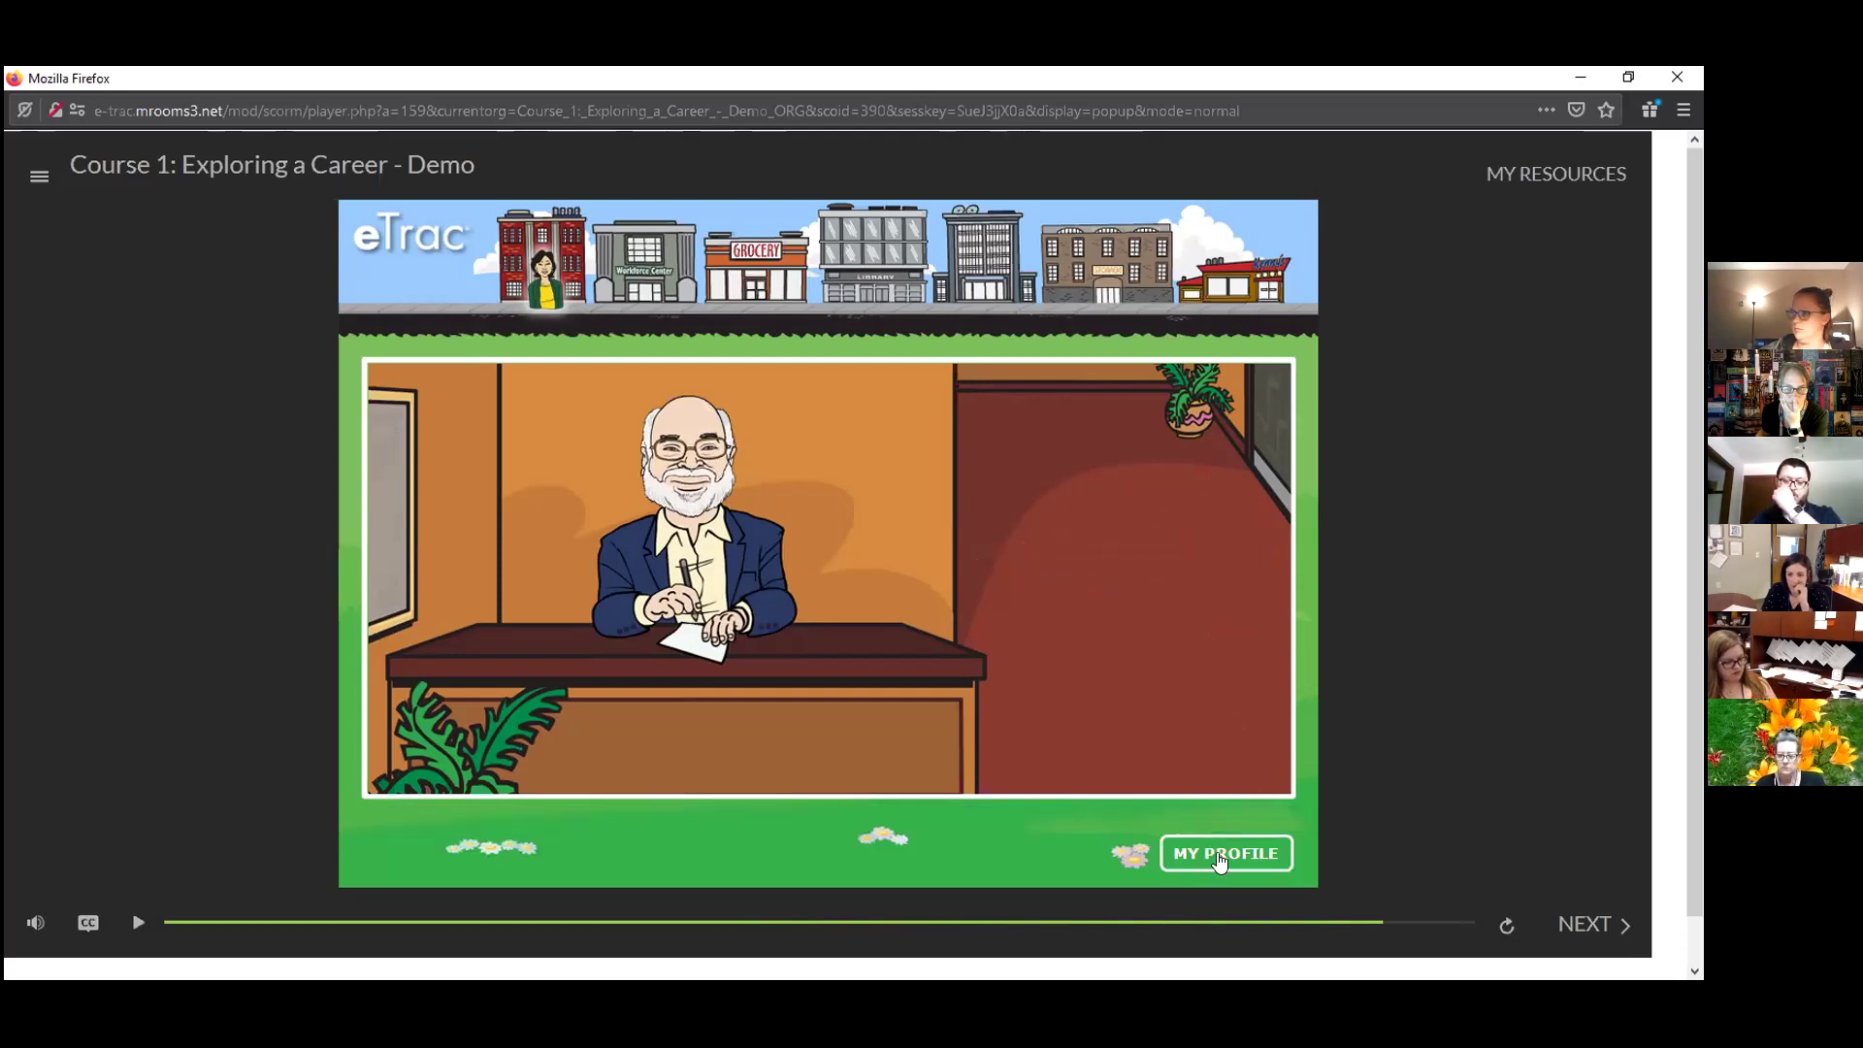
pyautogui.click(1221, 861)
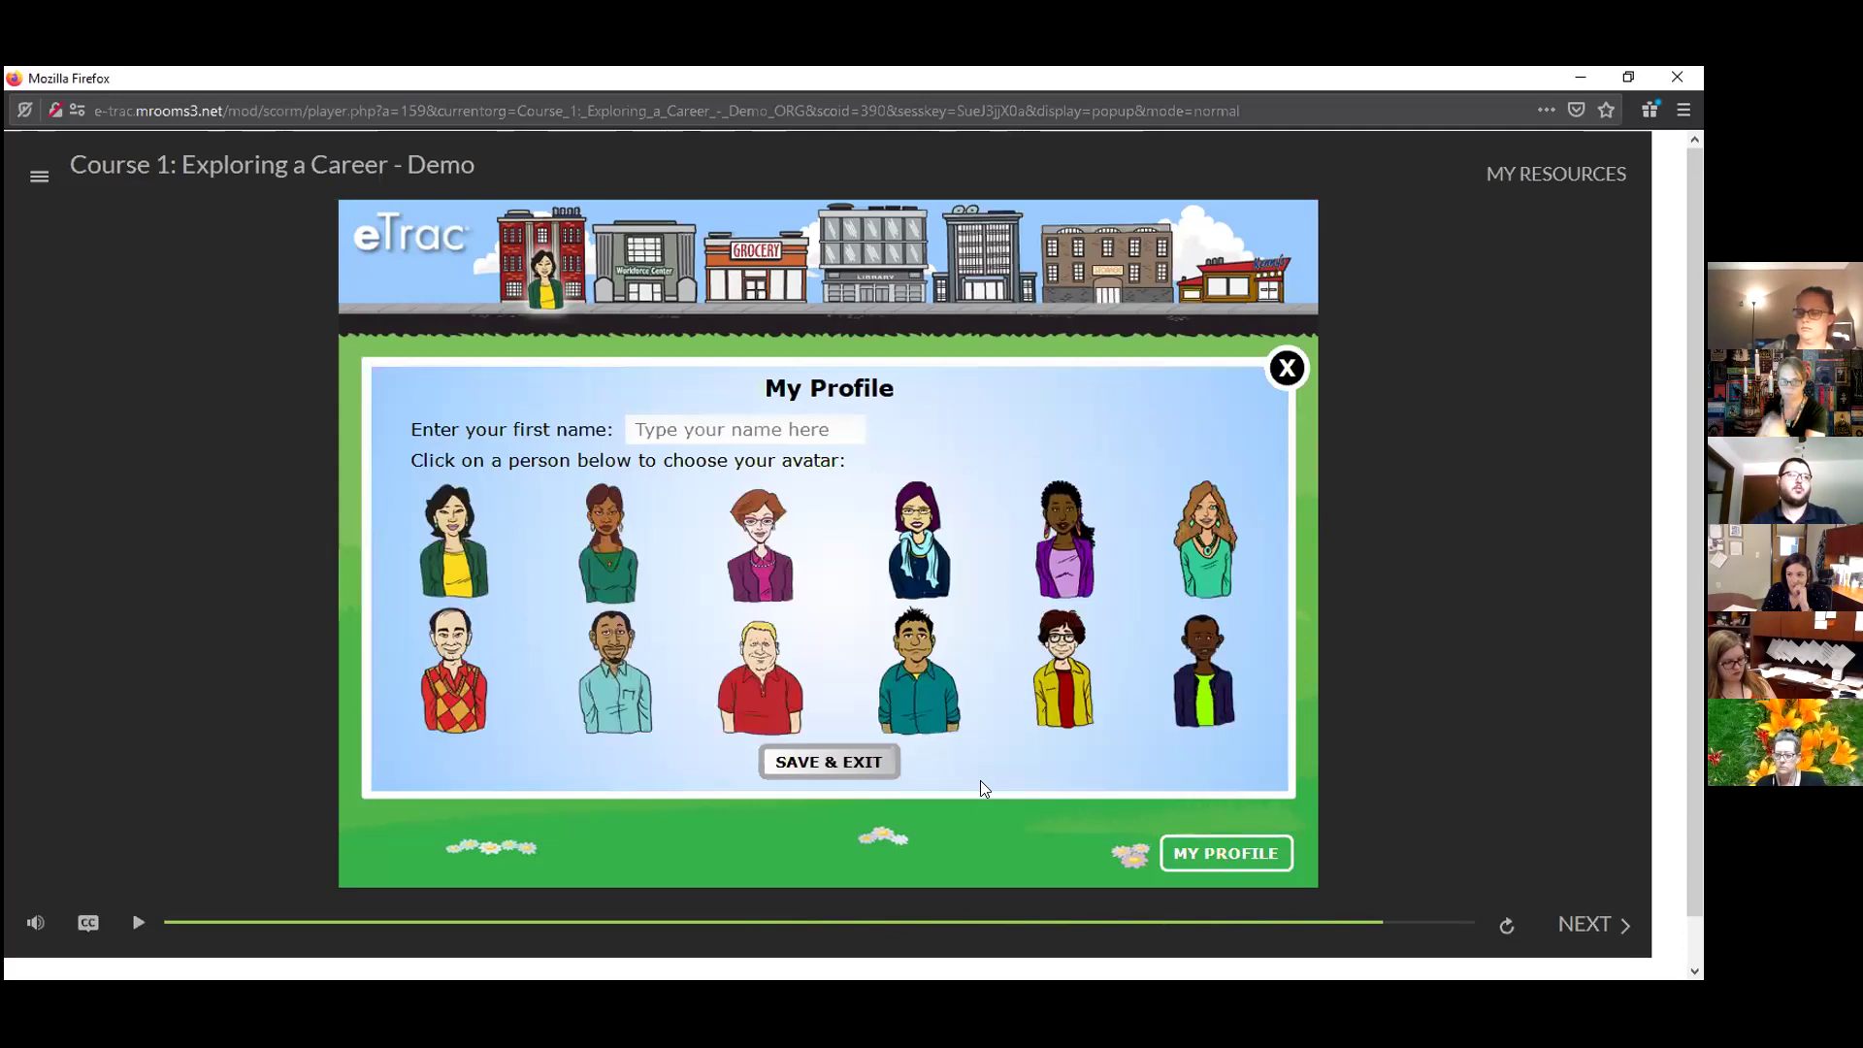
pyautogui.click(751, 429)
pyautogui.write('Taylor')
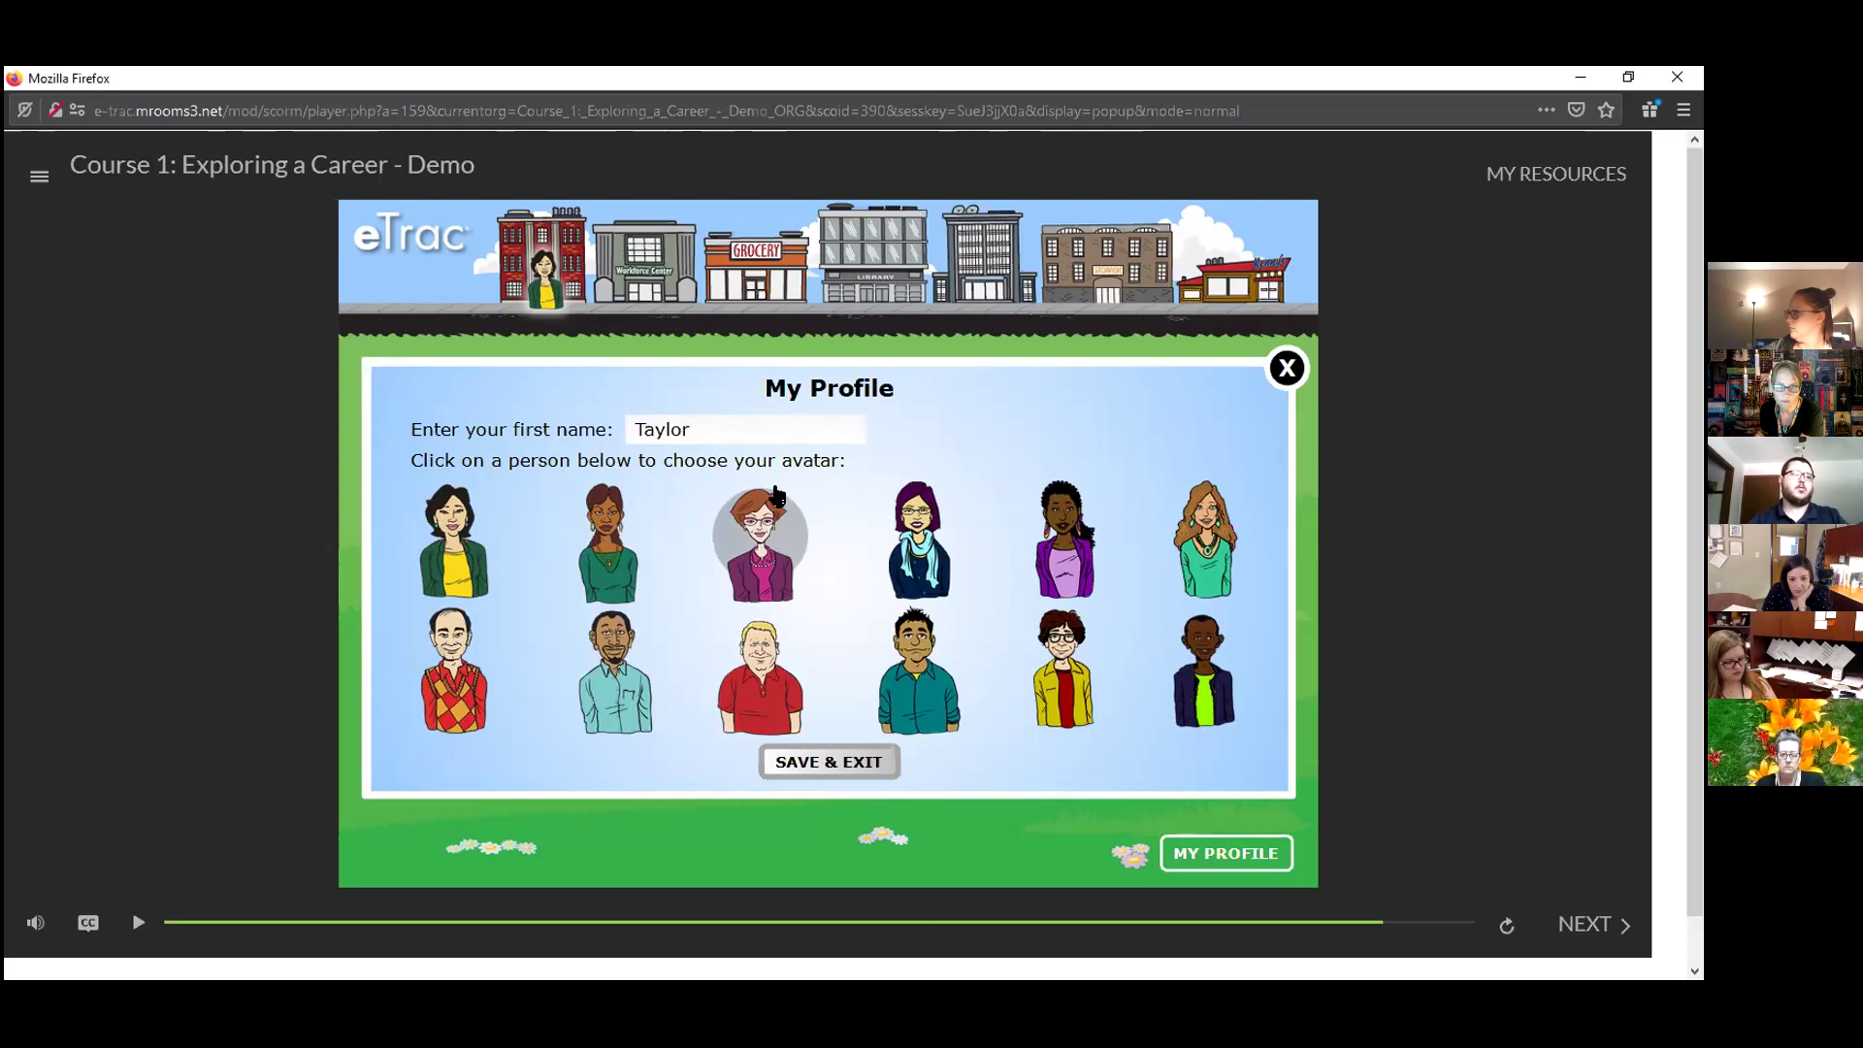
pyautogui.click(828, 764)
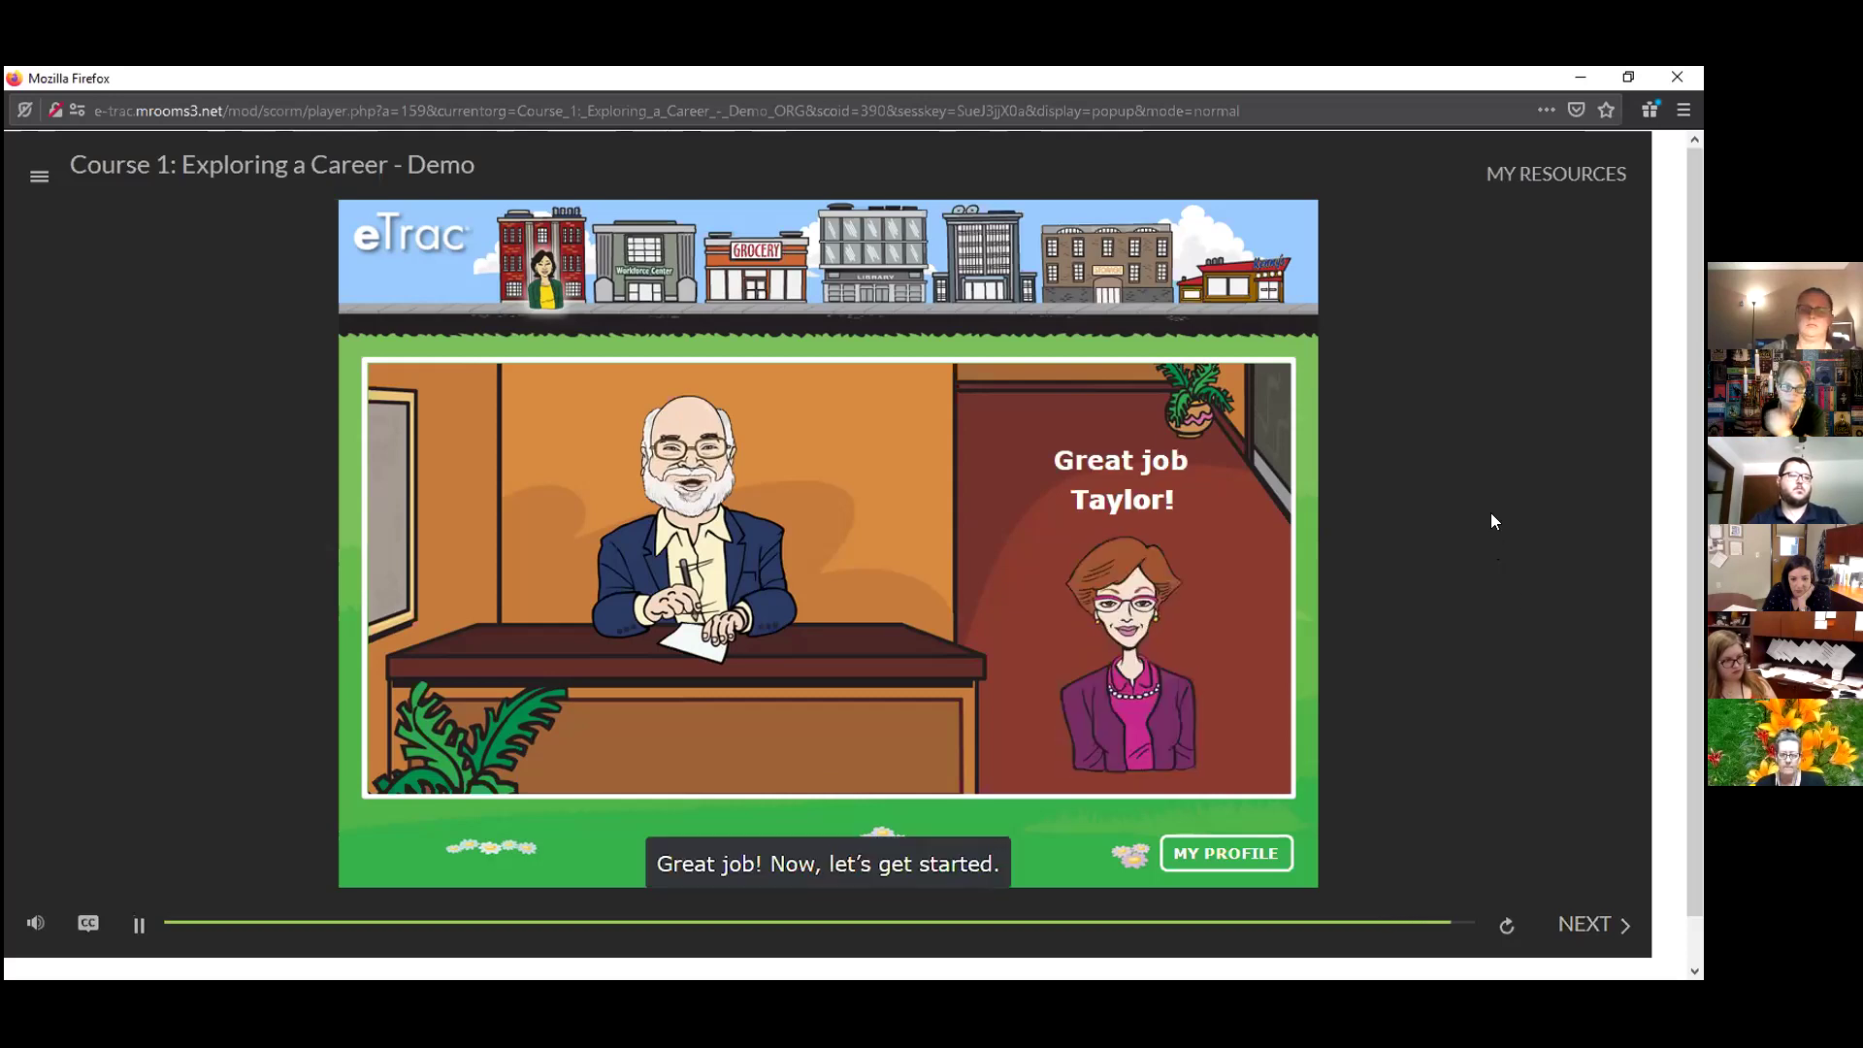
# Play through the Notices slide on what the course covers, advance to the mailbox slide, and open the mailbox for Apartment 6a.
pyautogui.click(1584, 924)
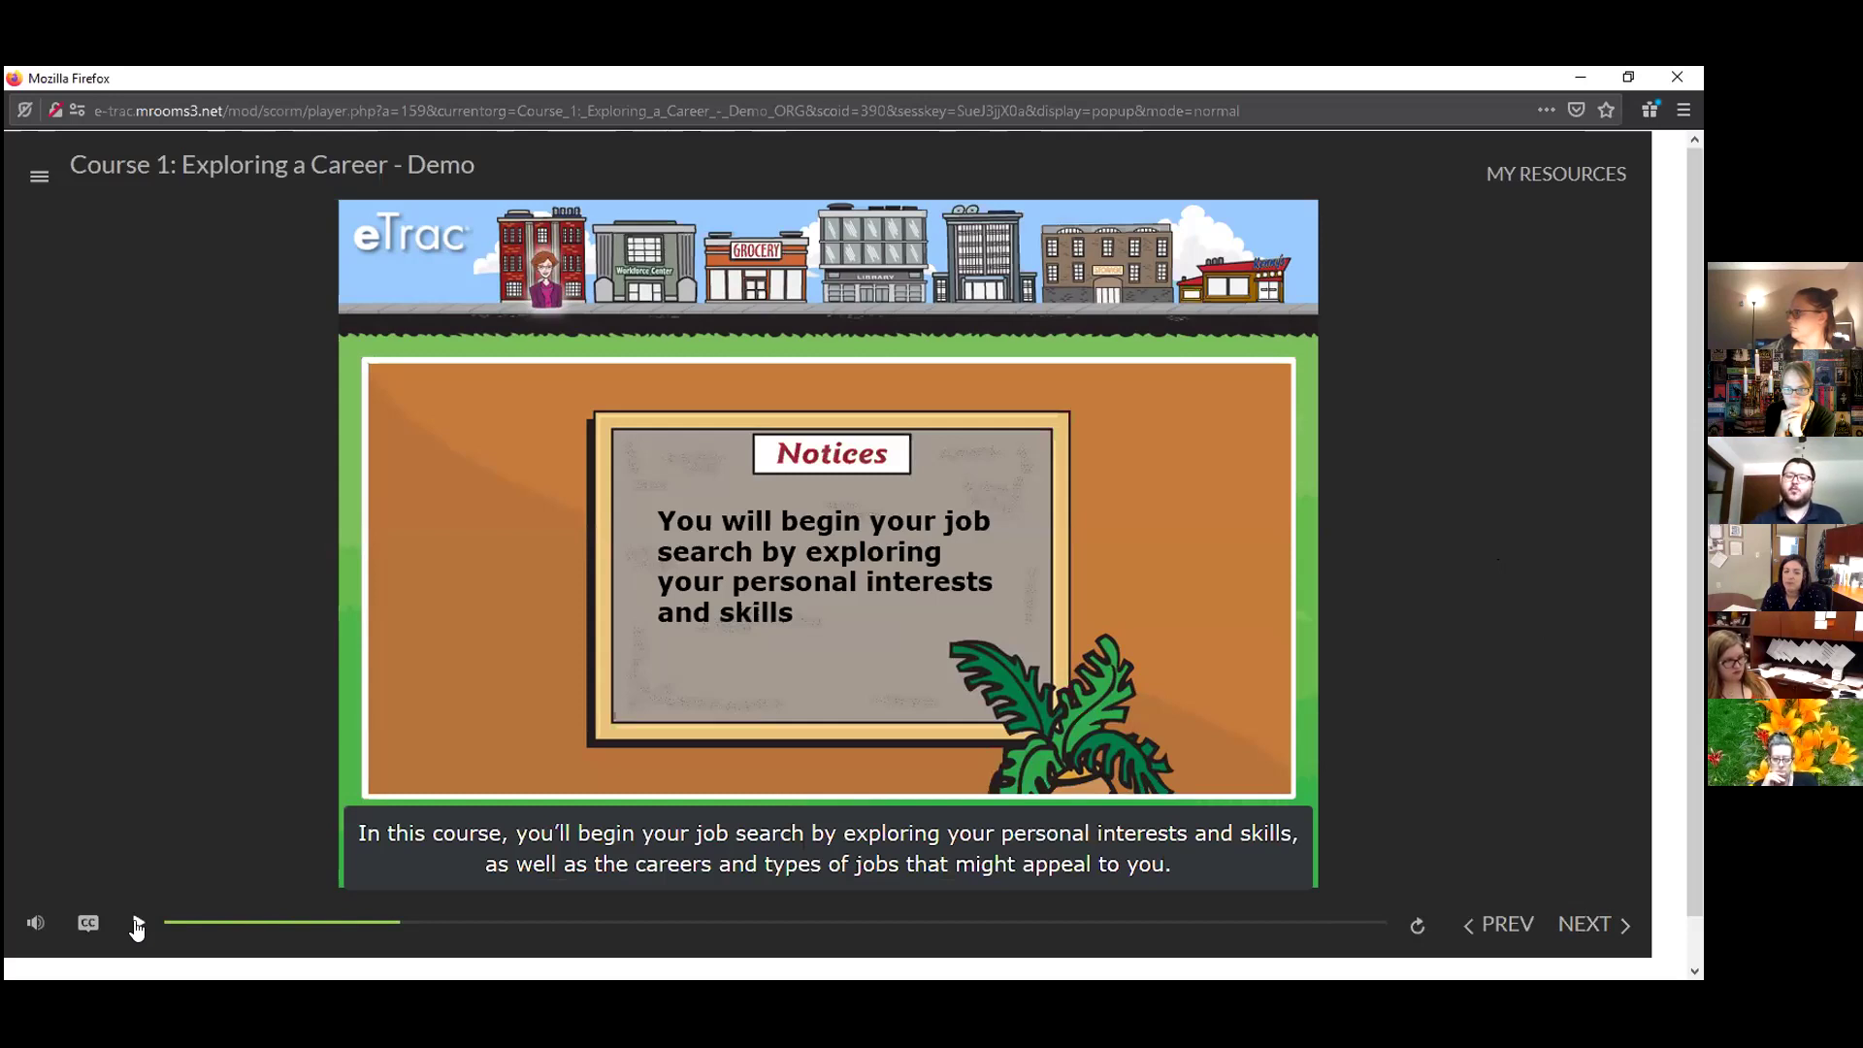
pyautogui.click(137, 927)
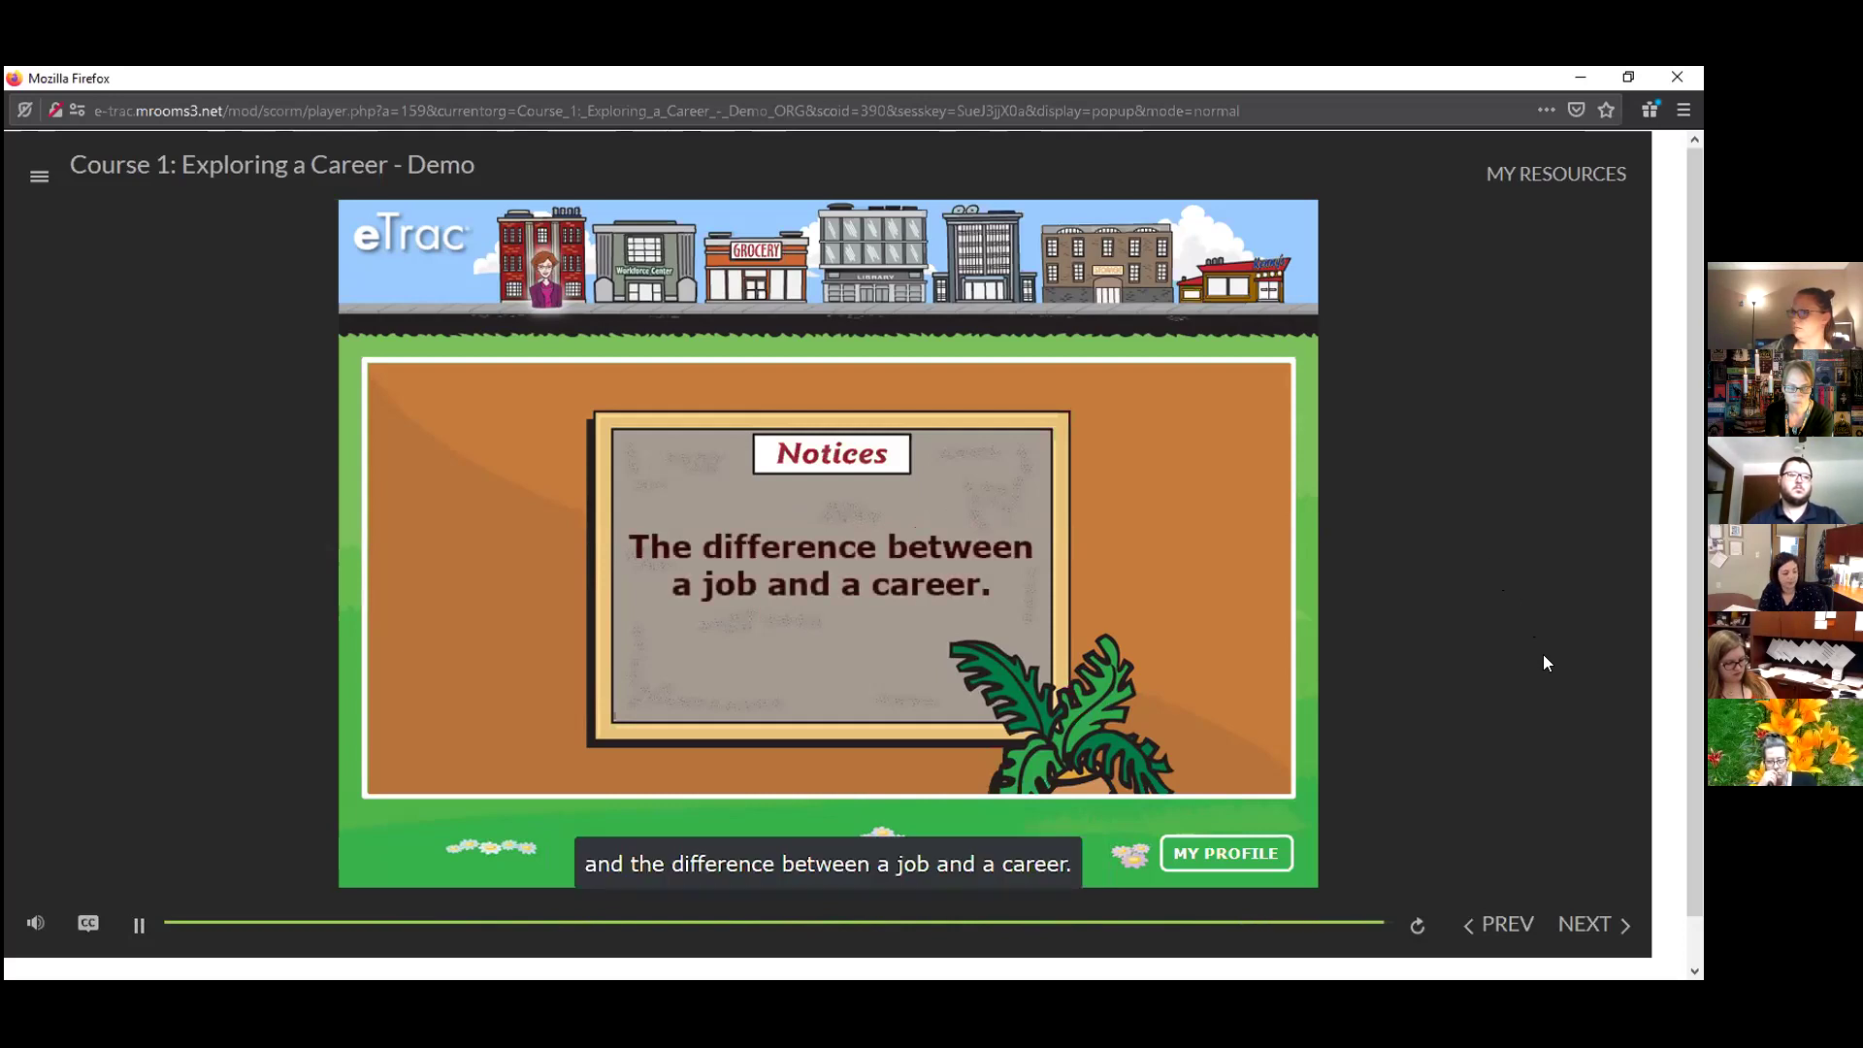
pyautogui.click(1581, 926)
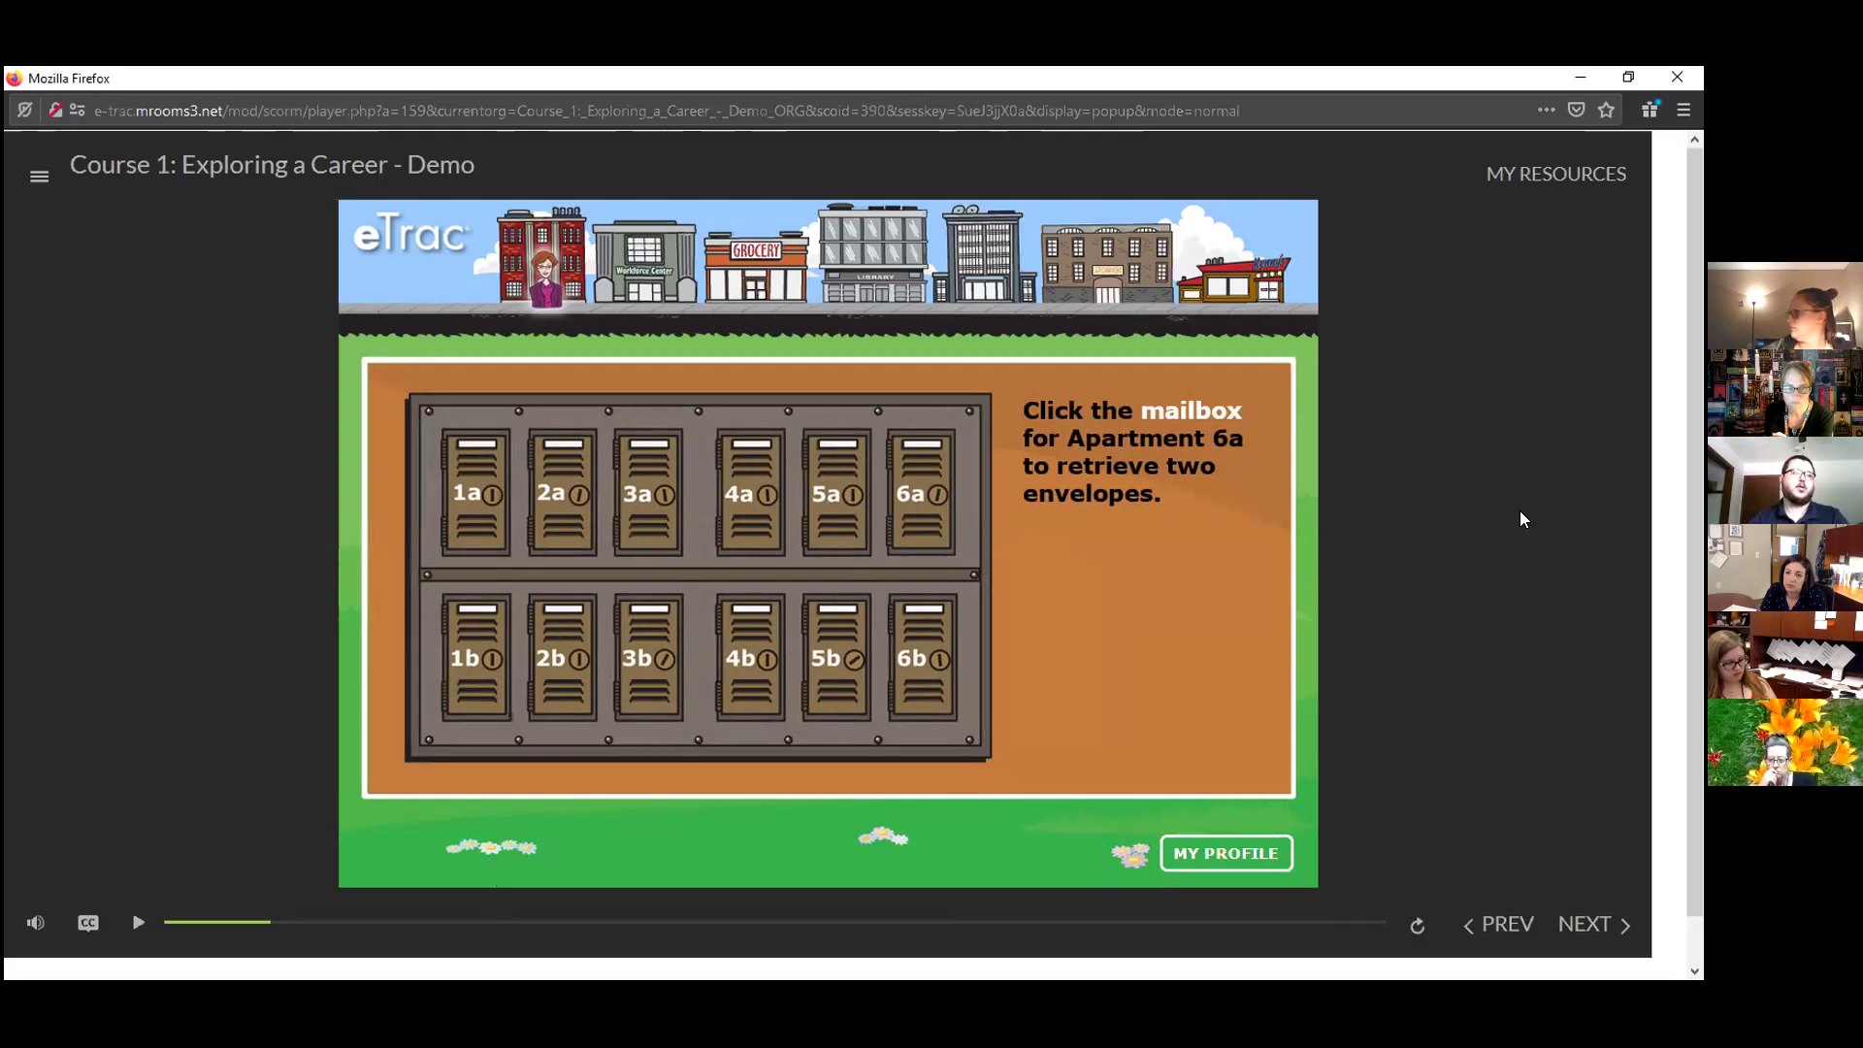
pyautogui.click(929, 479)
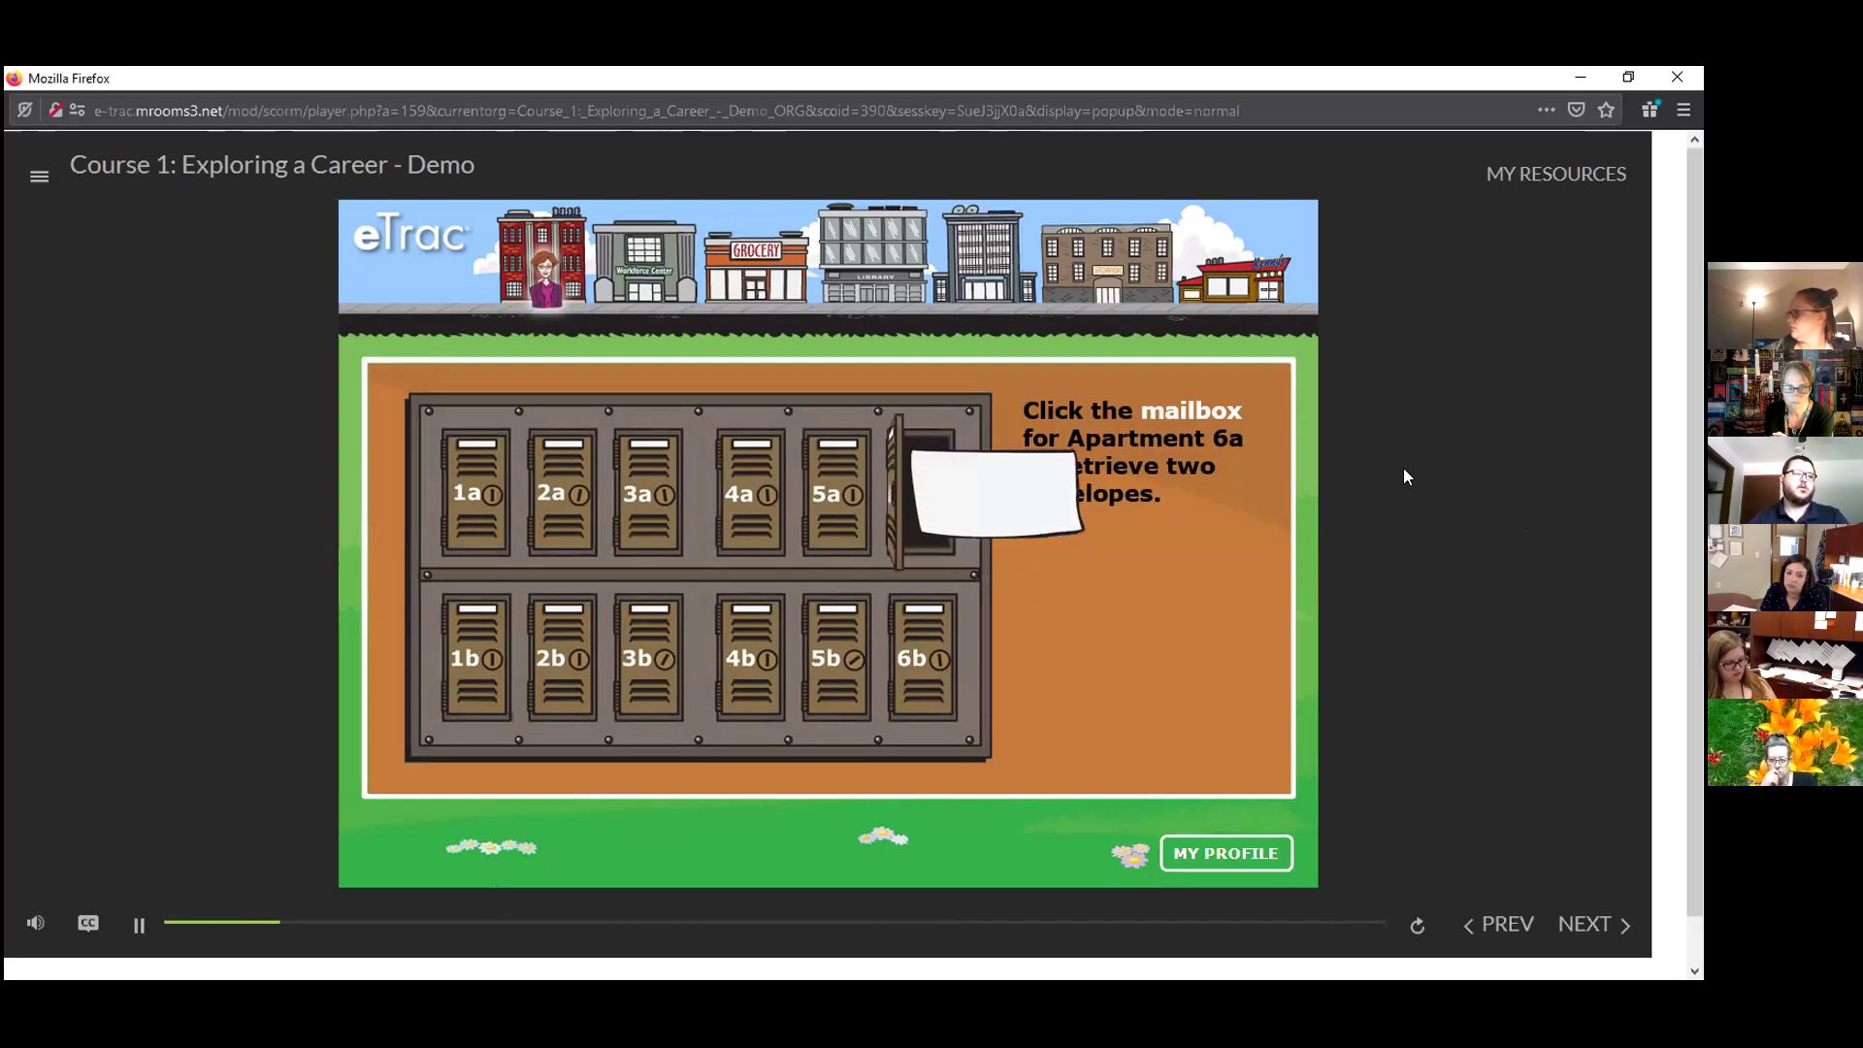
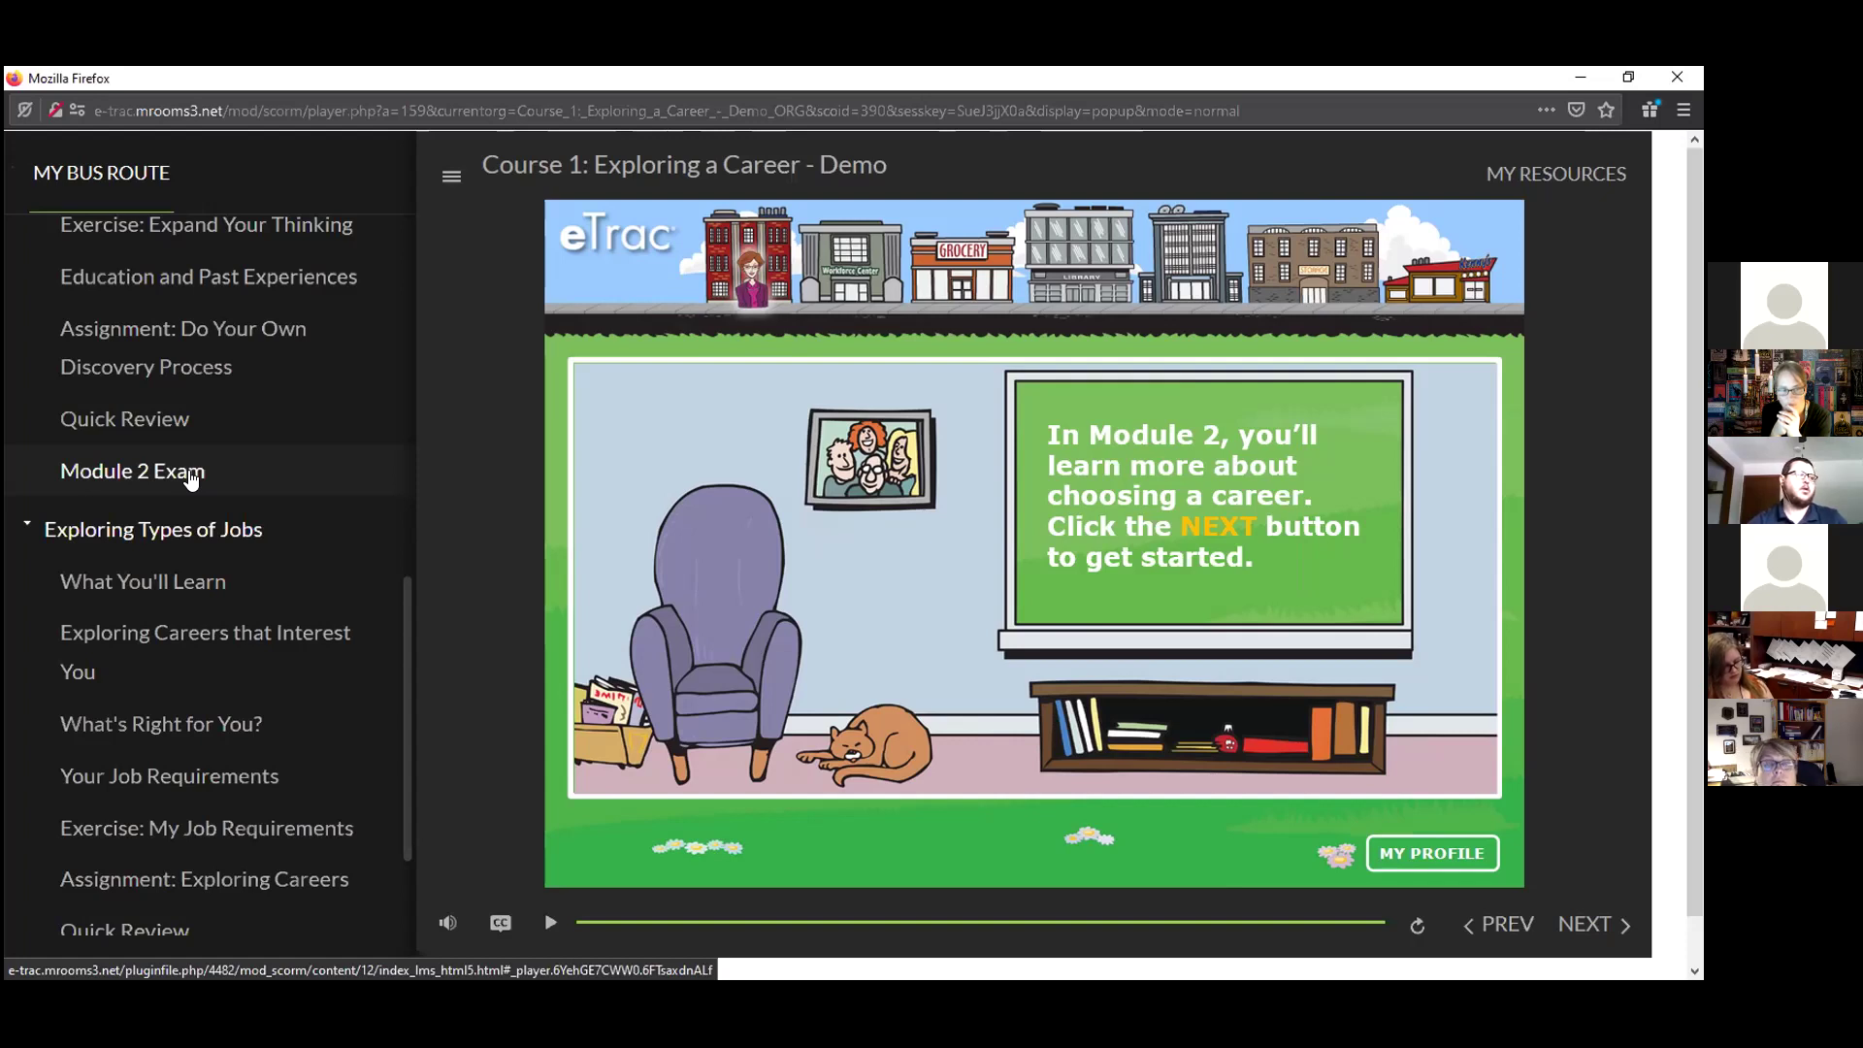
# Go to the Module 2 Exam with the outline hidden, and submit "D. All of the above." for question 1.
pyautogui.click(191, 473)
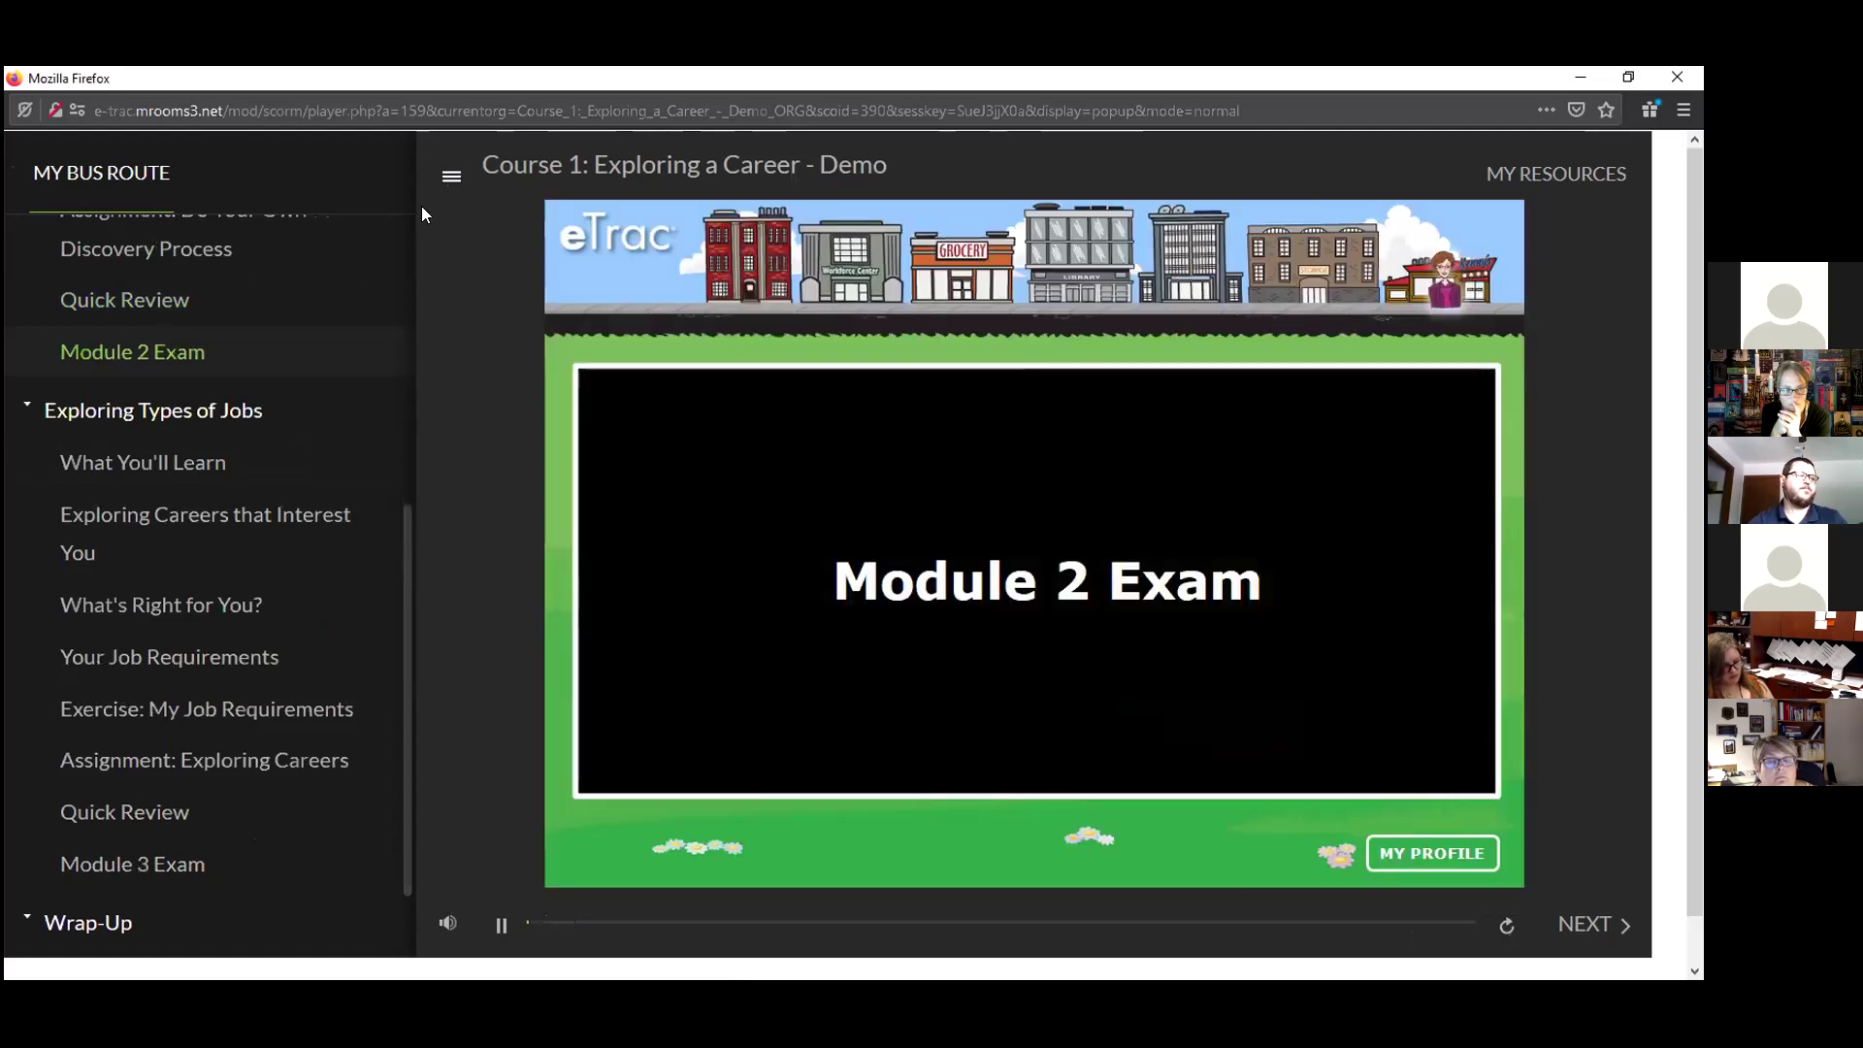
pyautogui.click(451, 176)
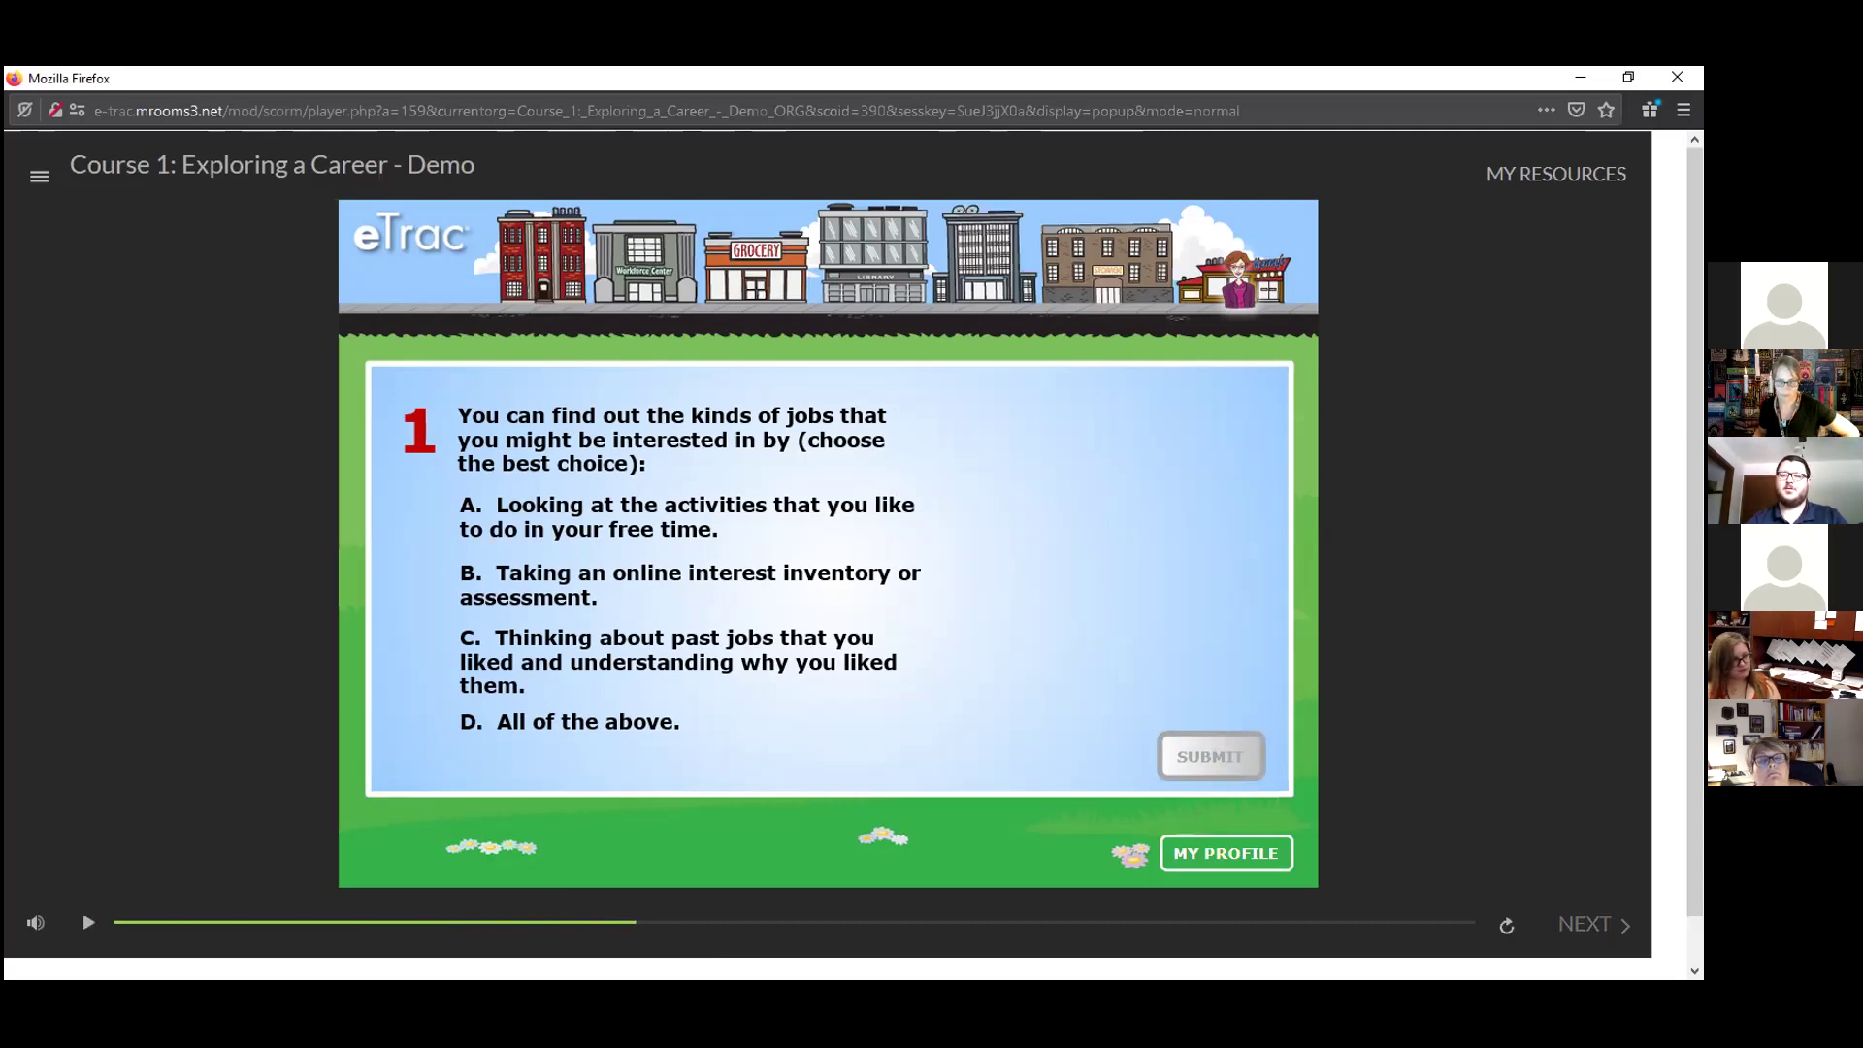
pyautogui.click(541, 721)
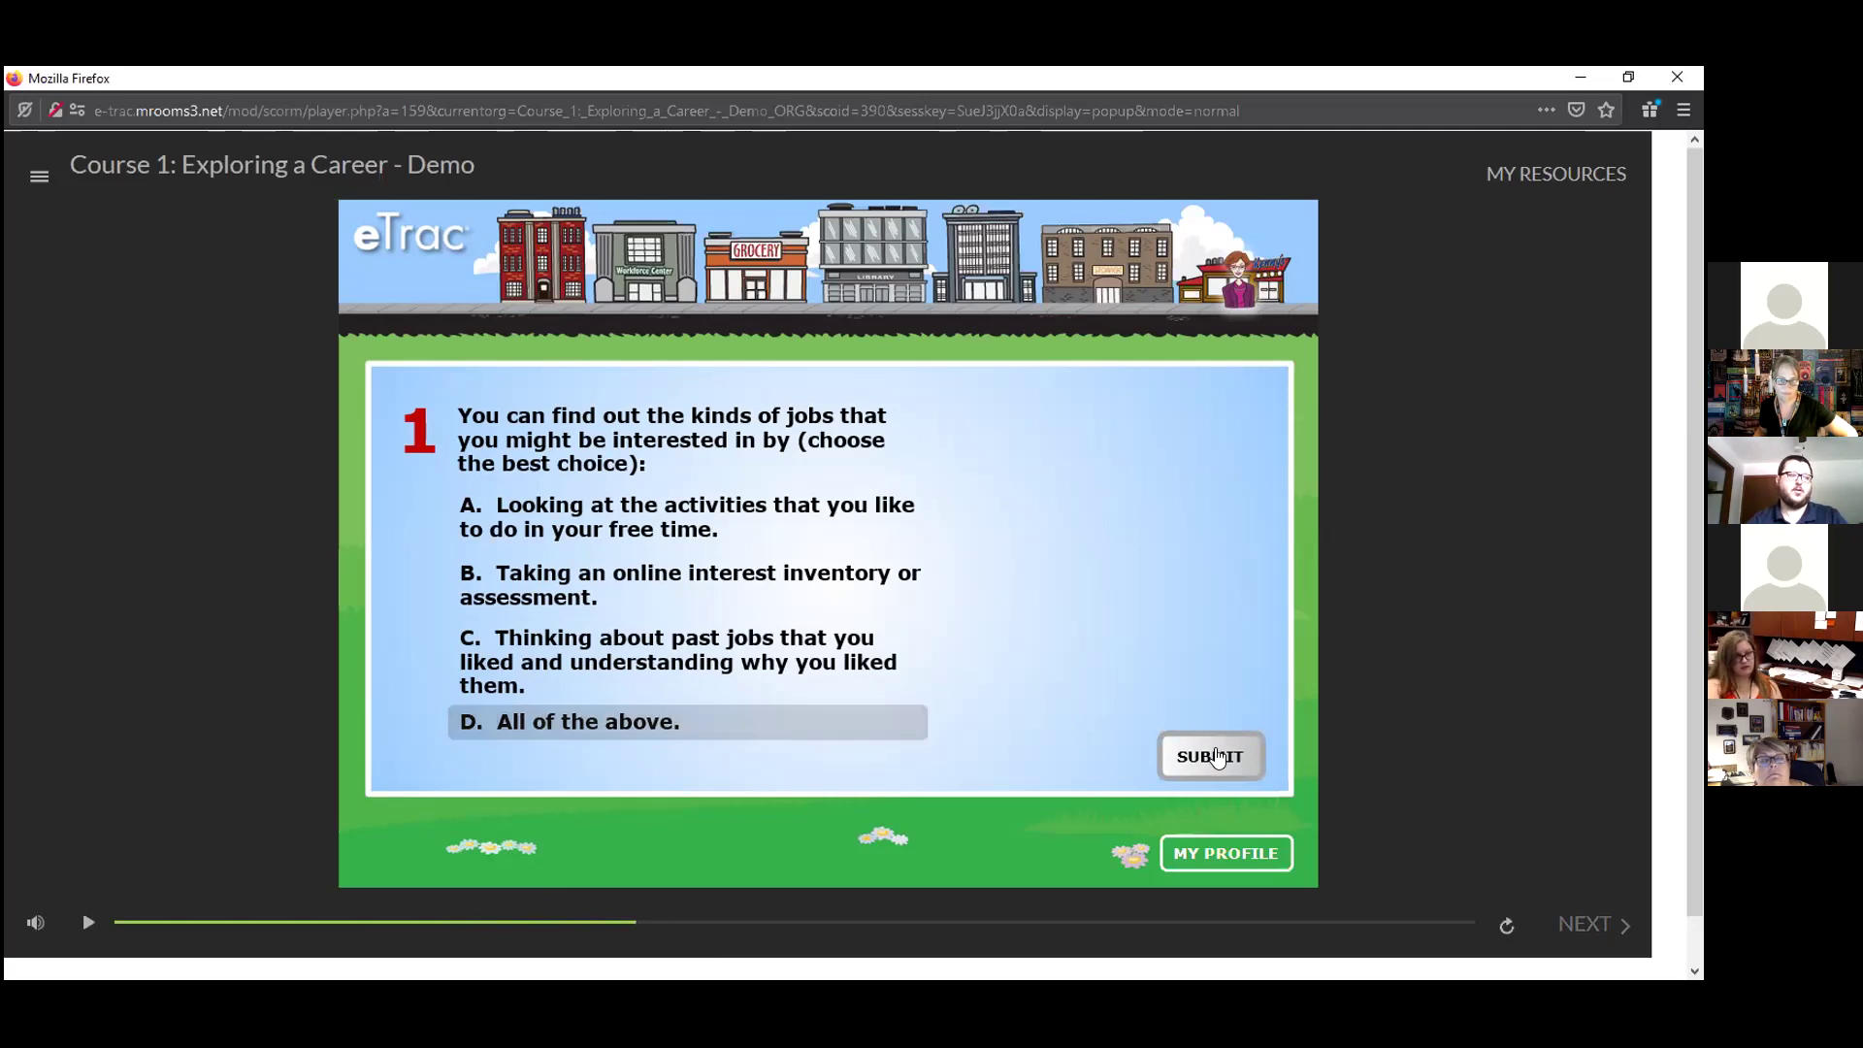
pyautogui.click(1219, 758)
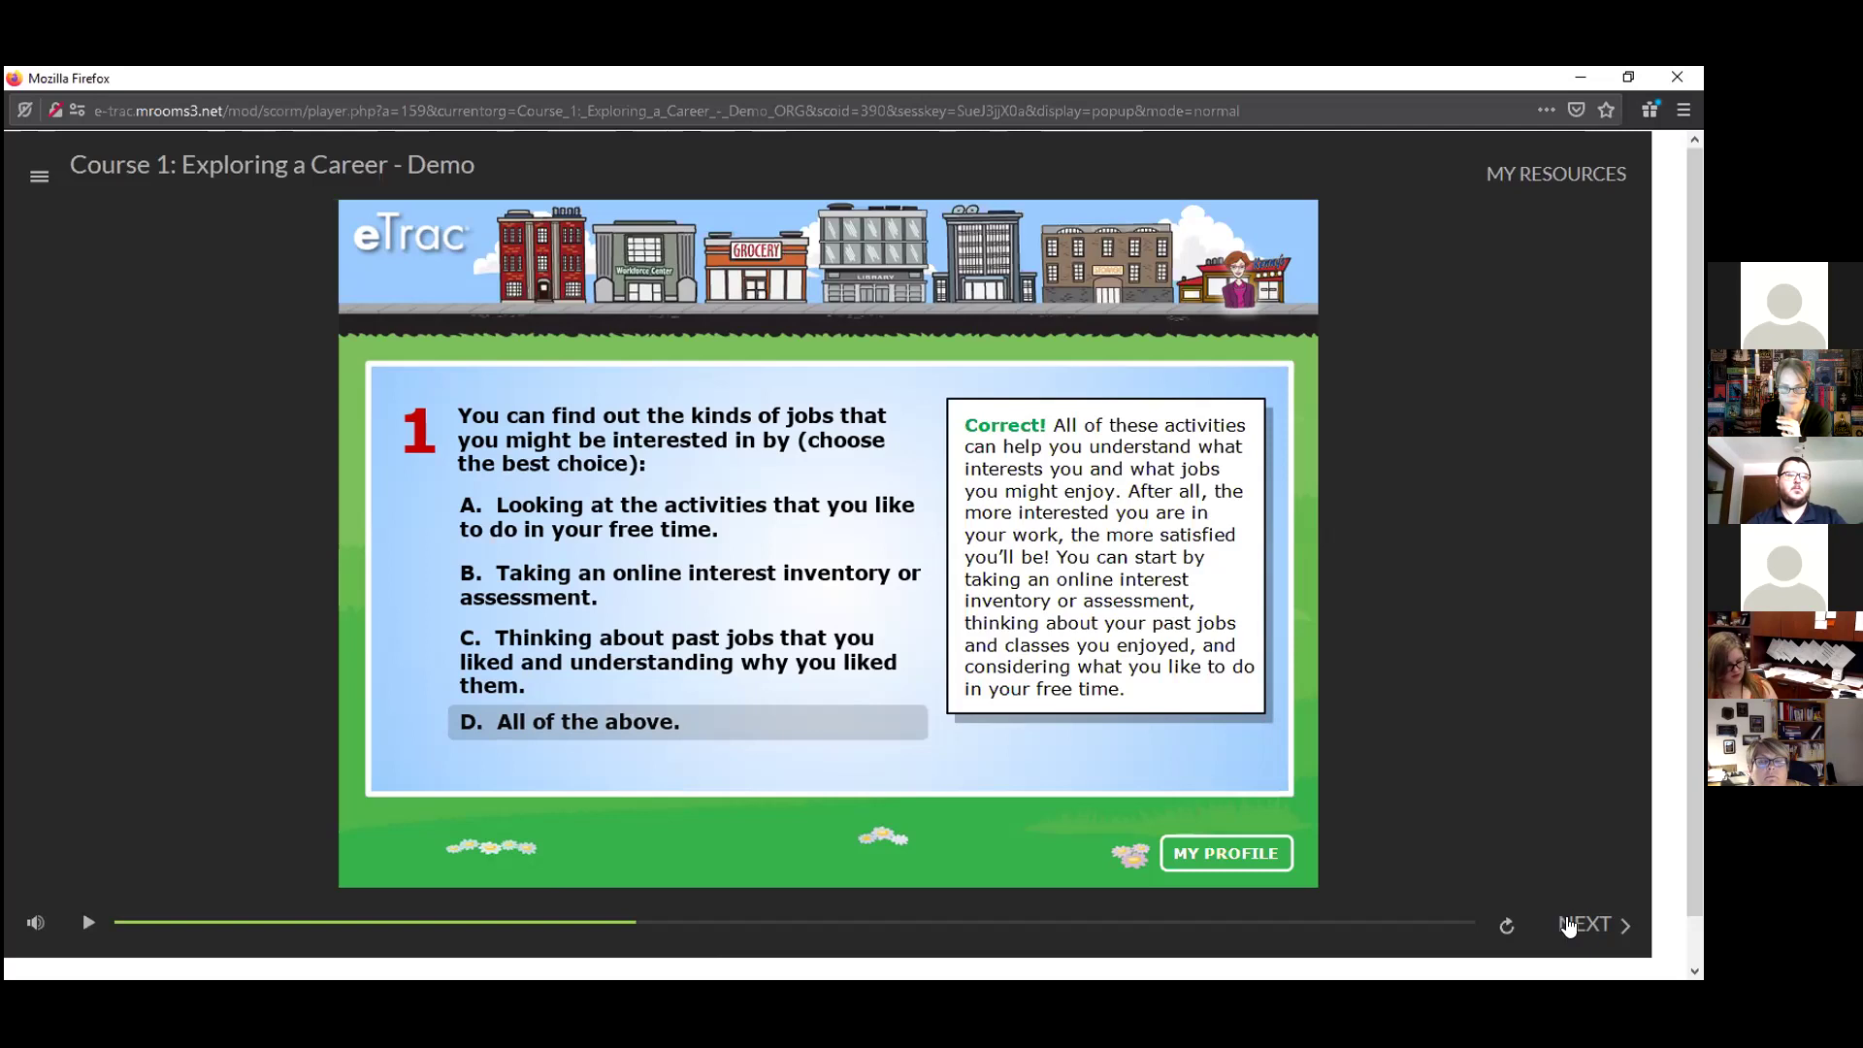
# Advance to question 2 of the Module 2 Exam and submit the answer False.
pyautogui.click(1573, 923)
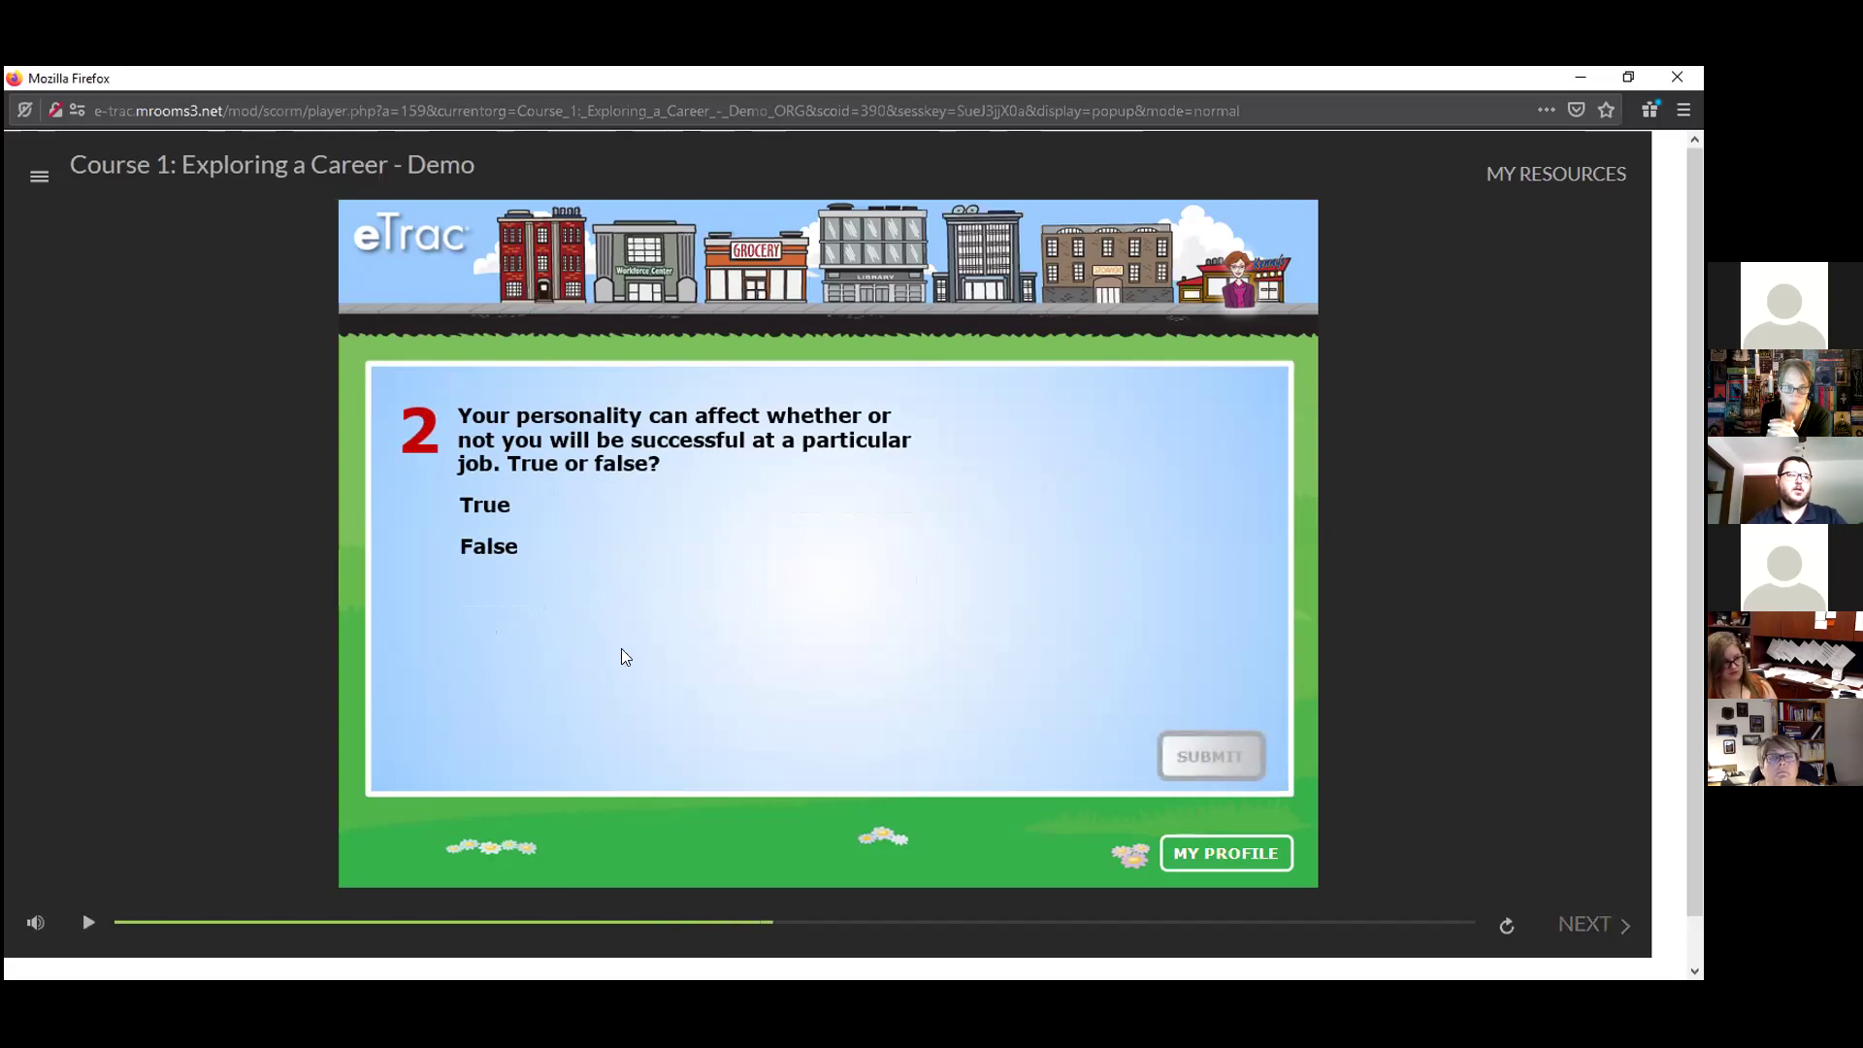
pyautogui.click(498, 557)
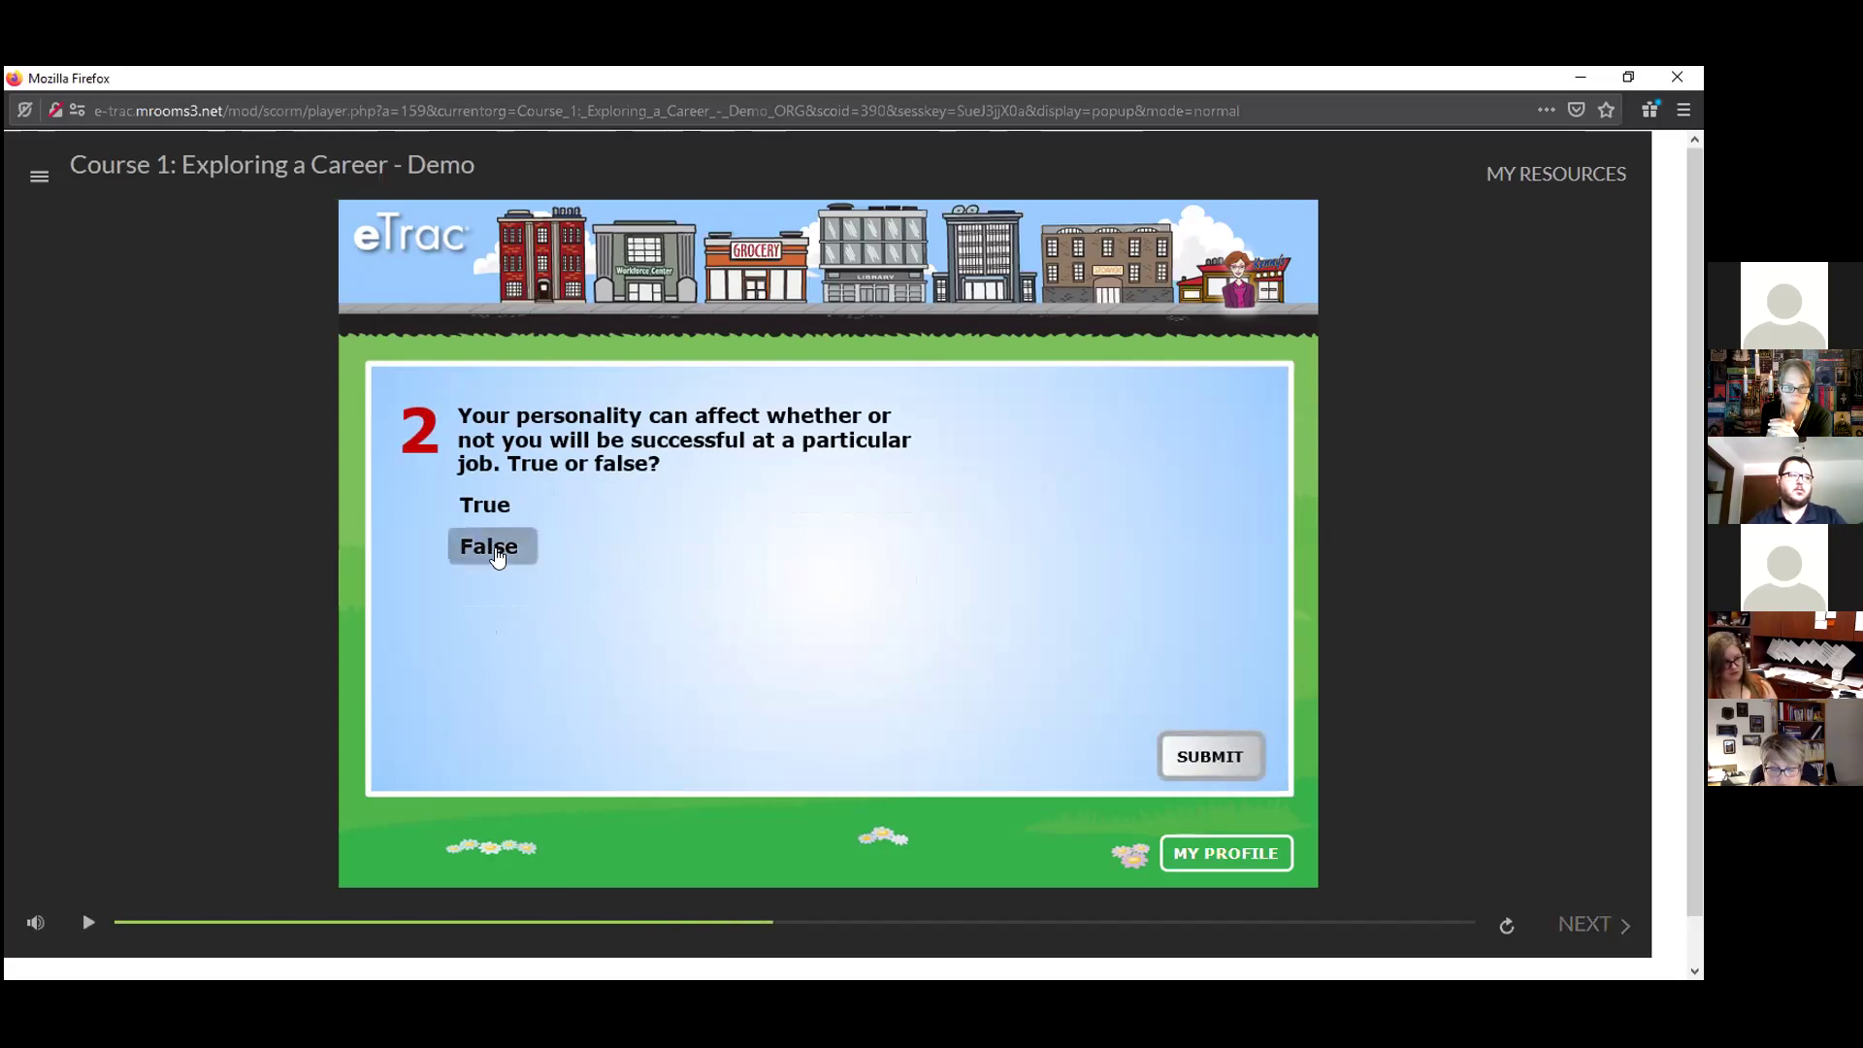
pyautogui.click(1209, 757)
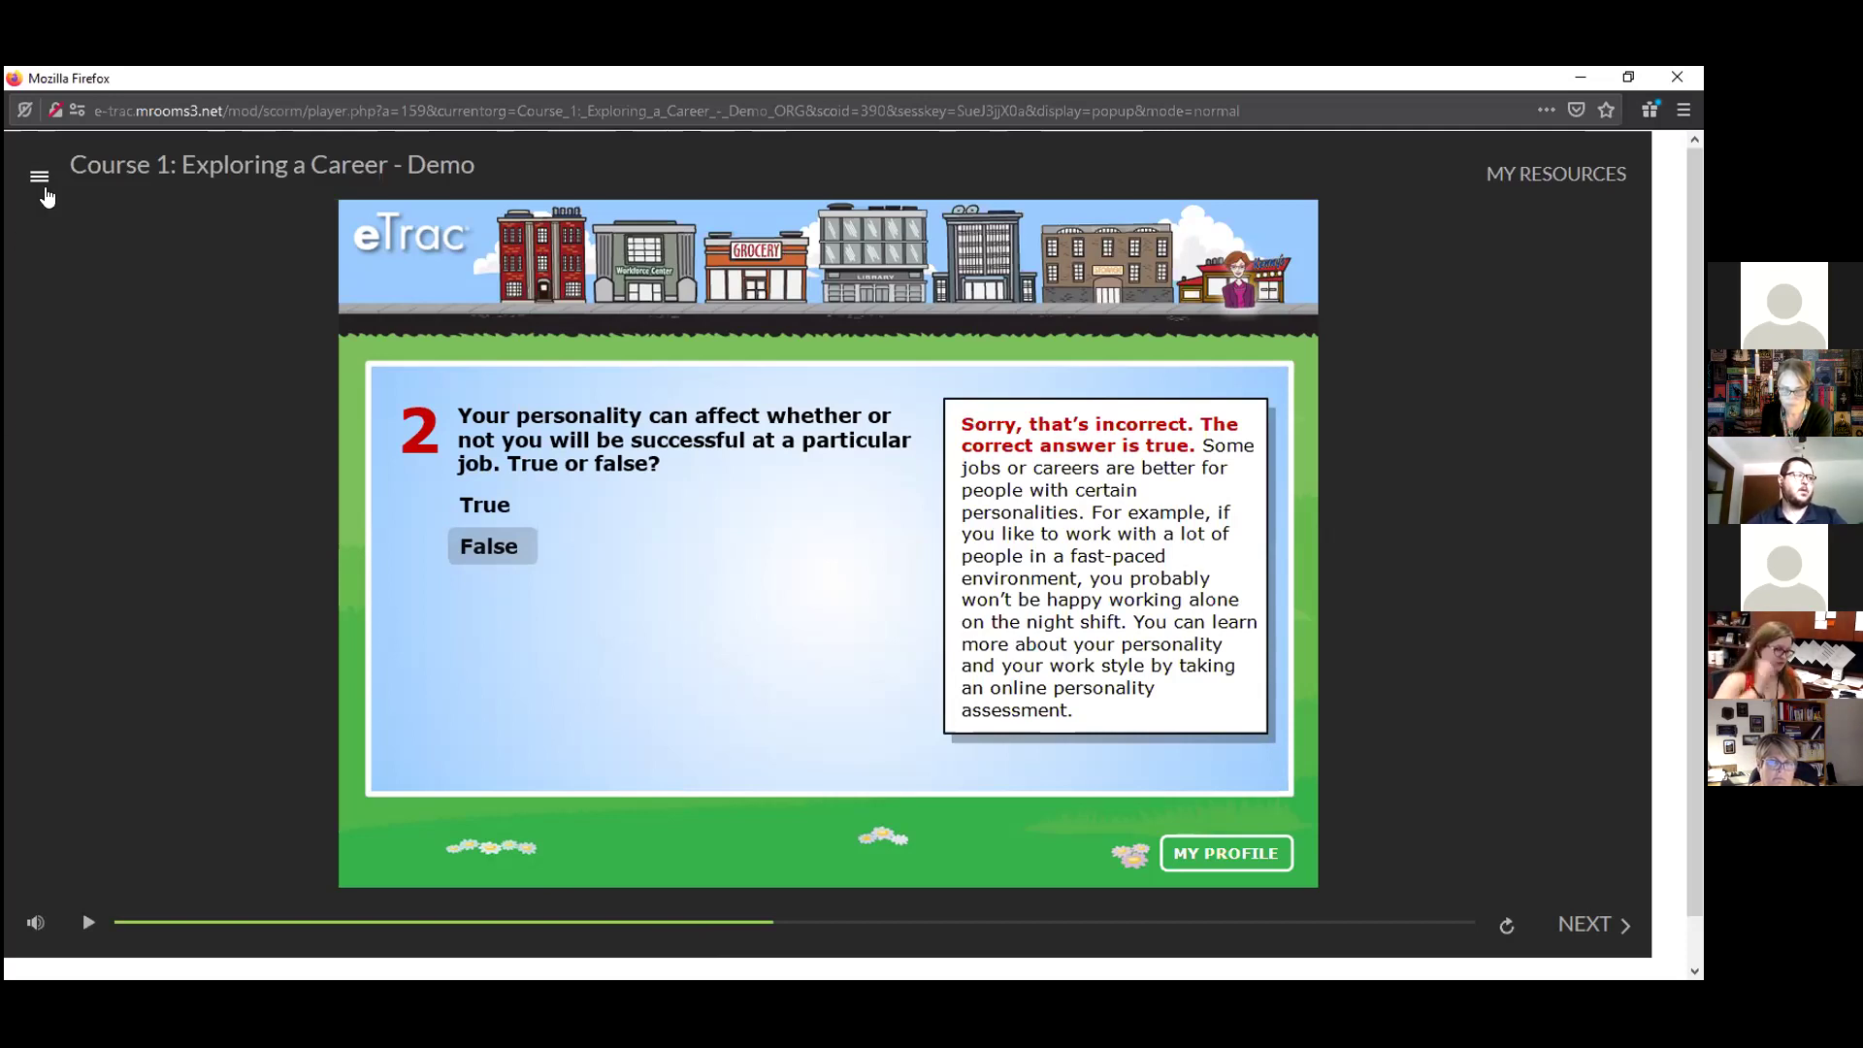
# Go to Assignment: Exploring Careers, hide the outline, and open its worksheet ETRAC1_Module3_Assignment.pdf in Adobe Acrobat Reader DC.
pyautogui.click(39, 178)
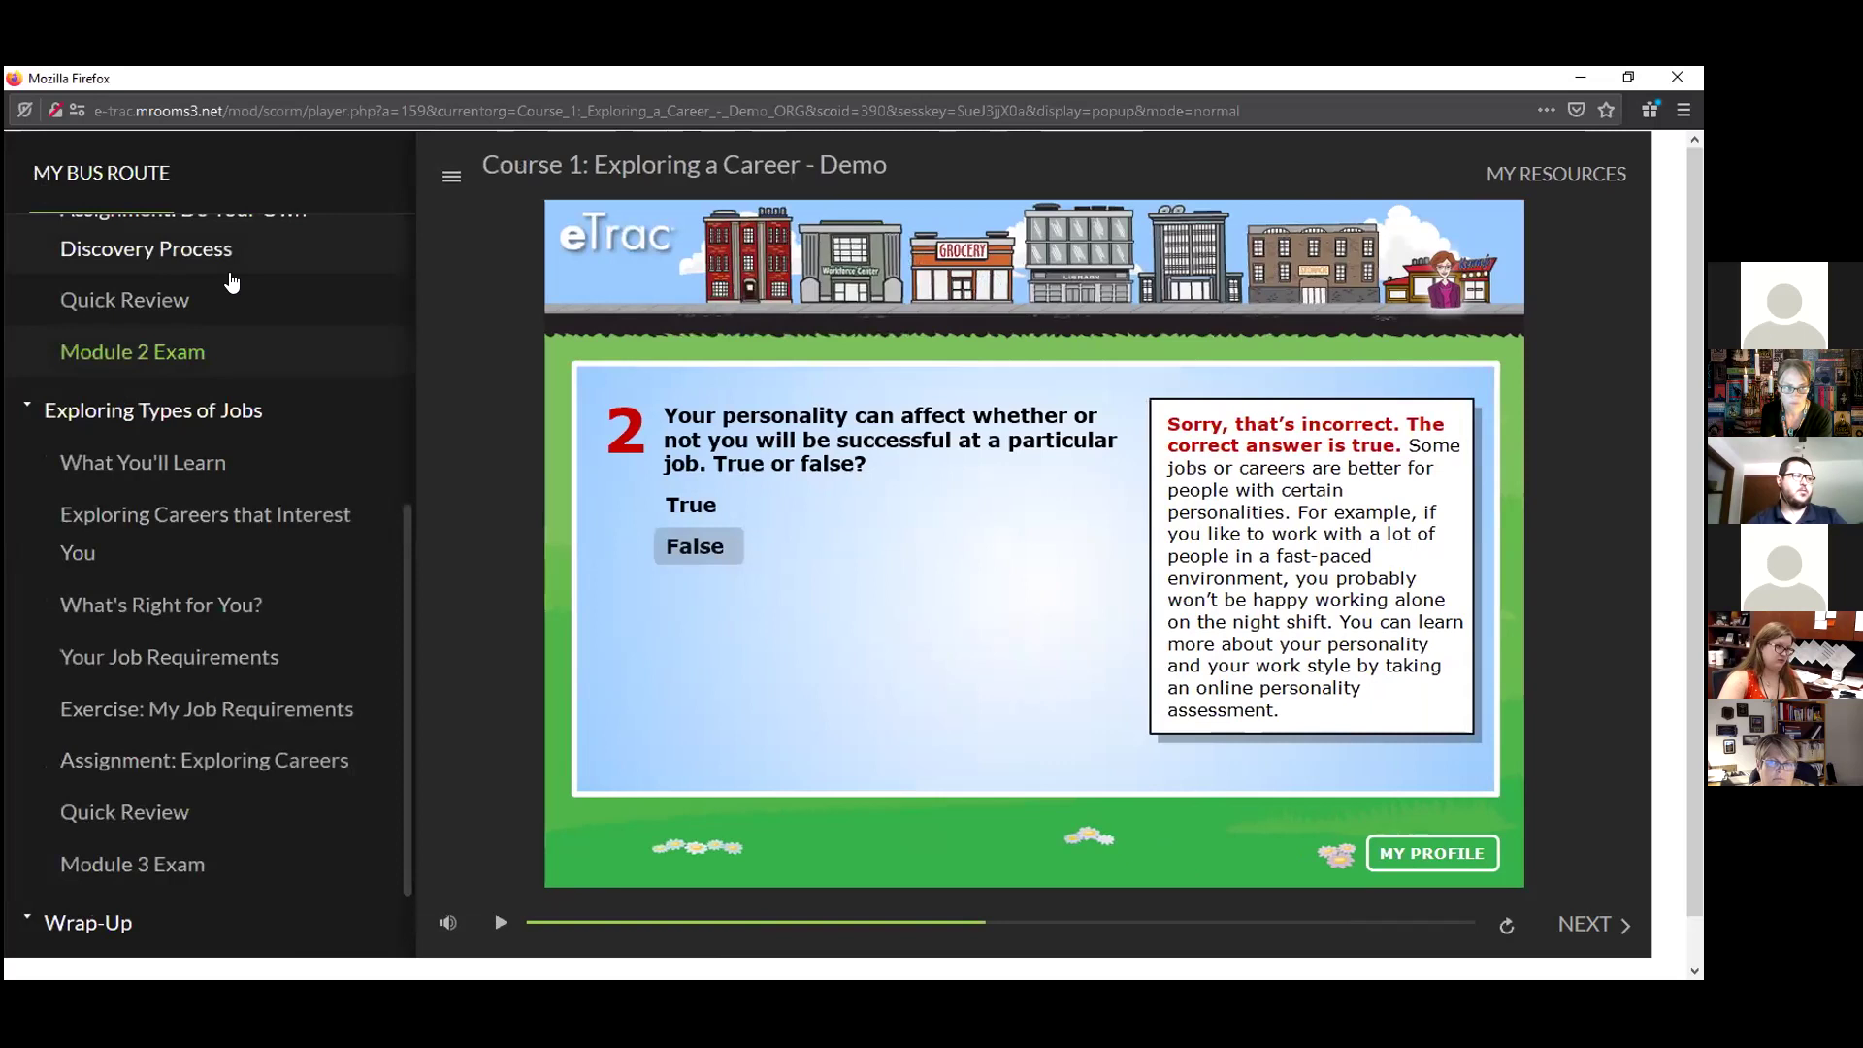
pyautogui.click(161, 757)
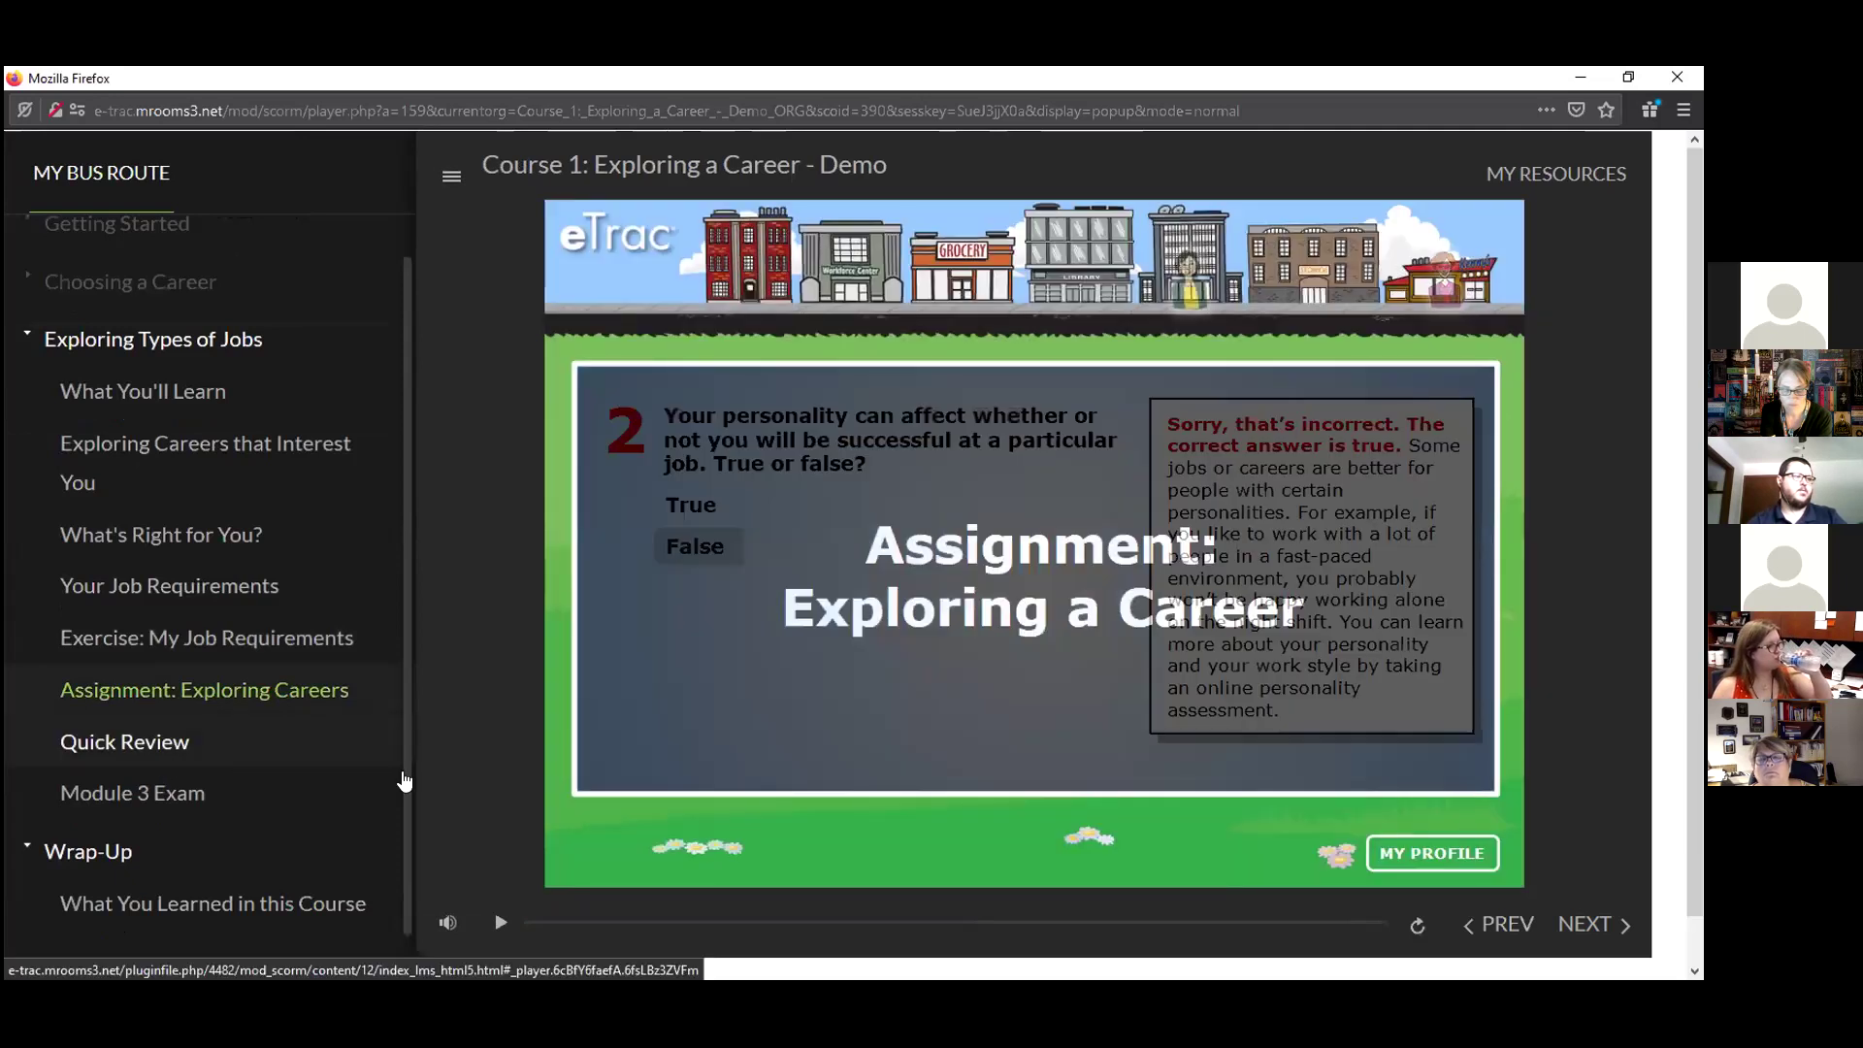
pyautogui.click(452, 175)
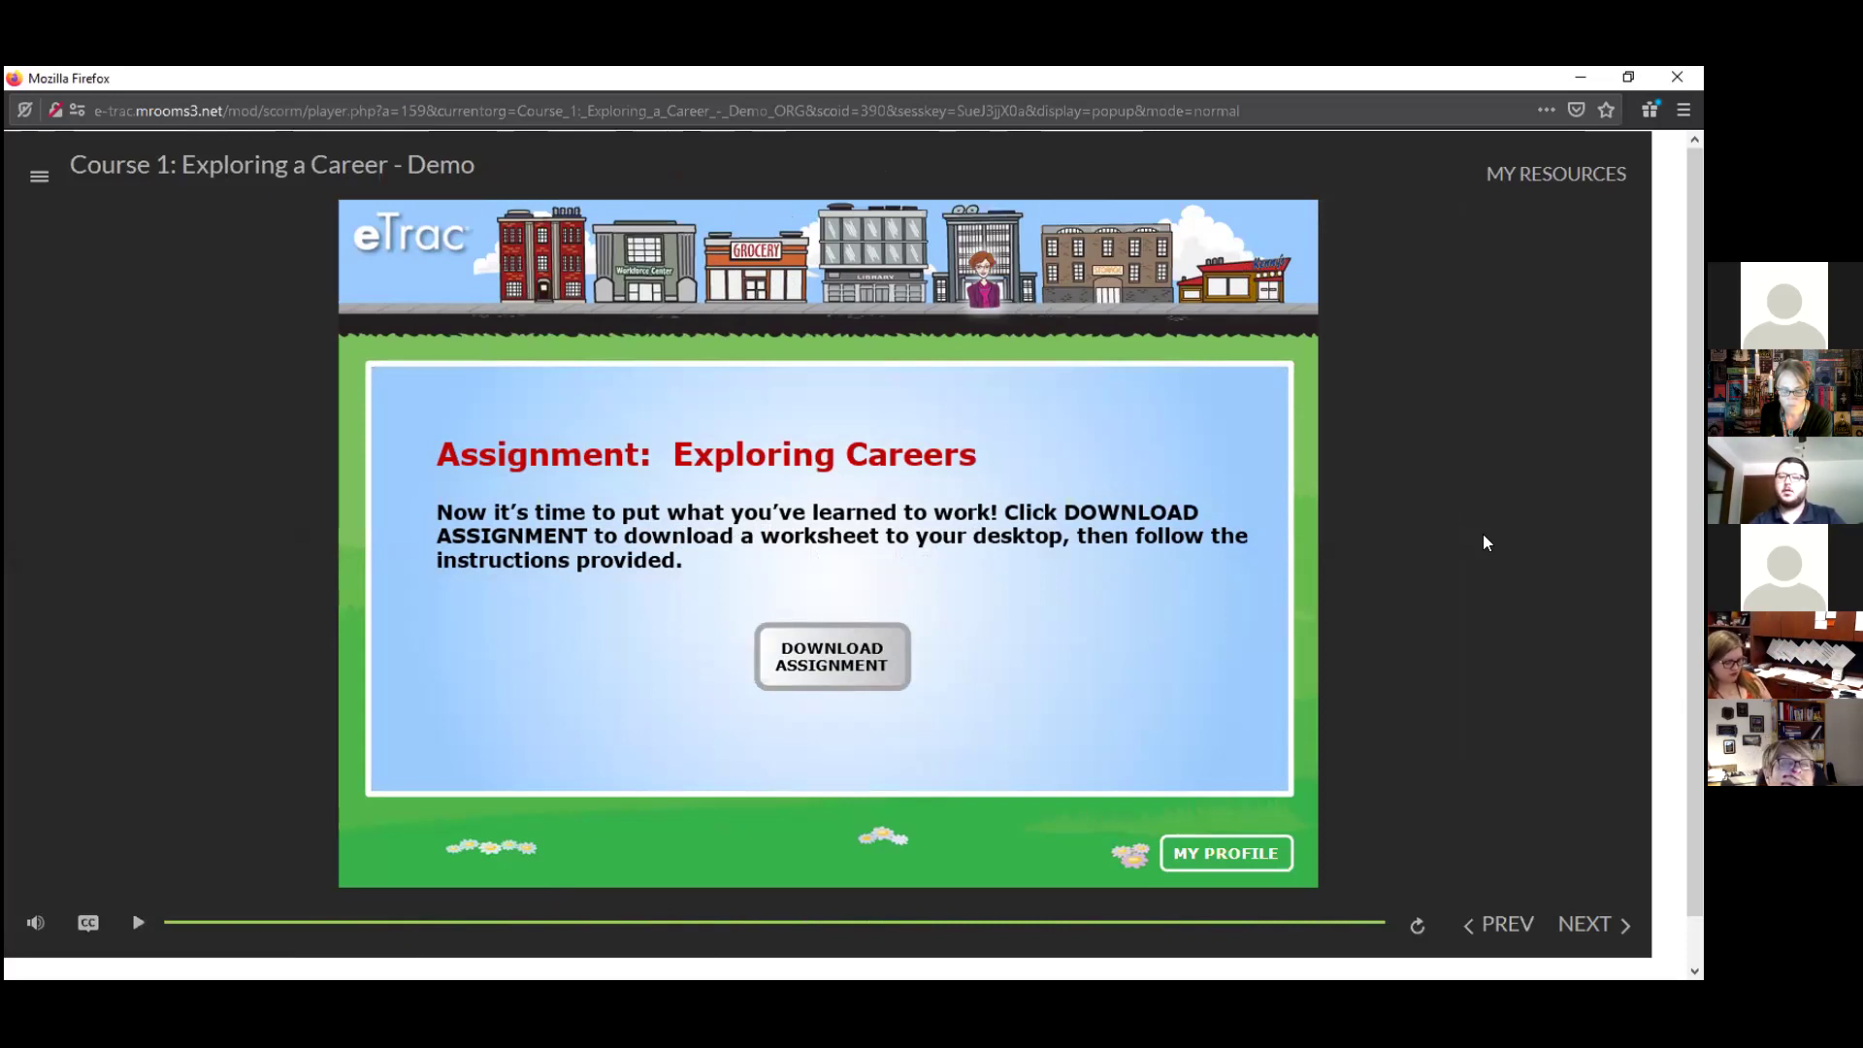
pyautogui.click(857, 665)
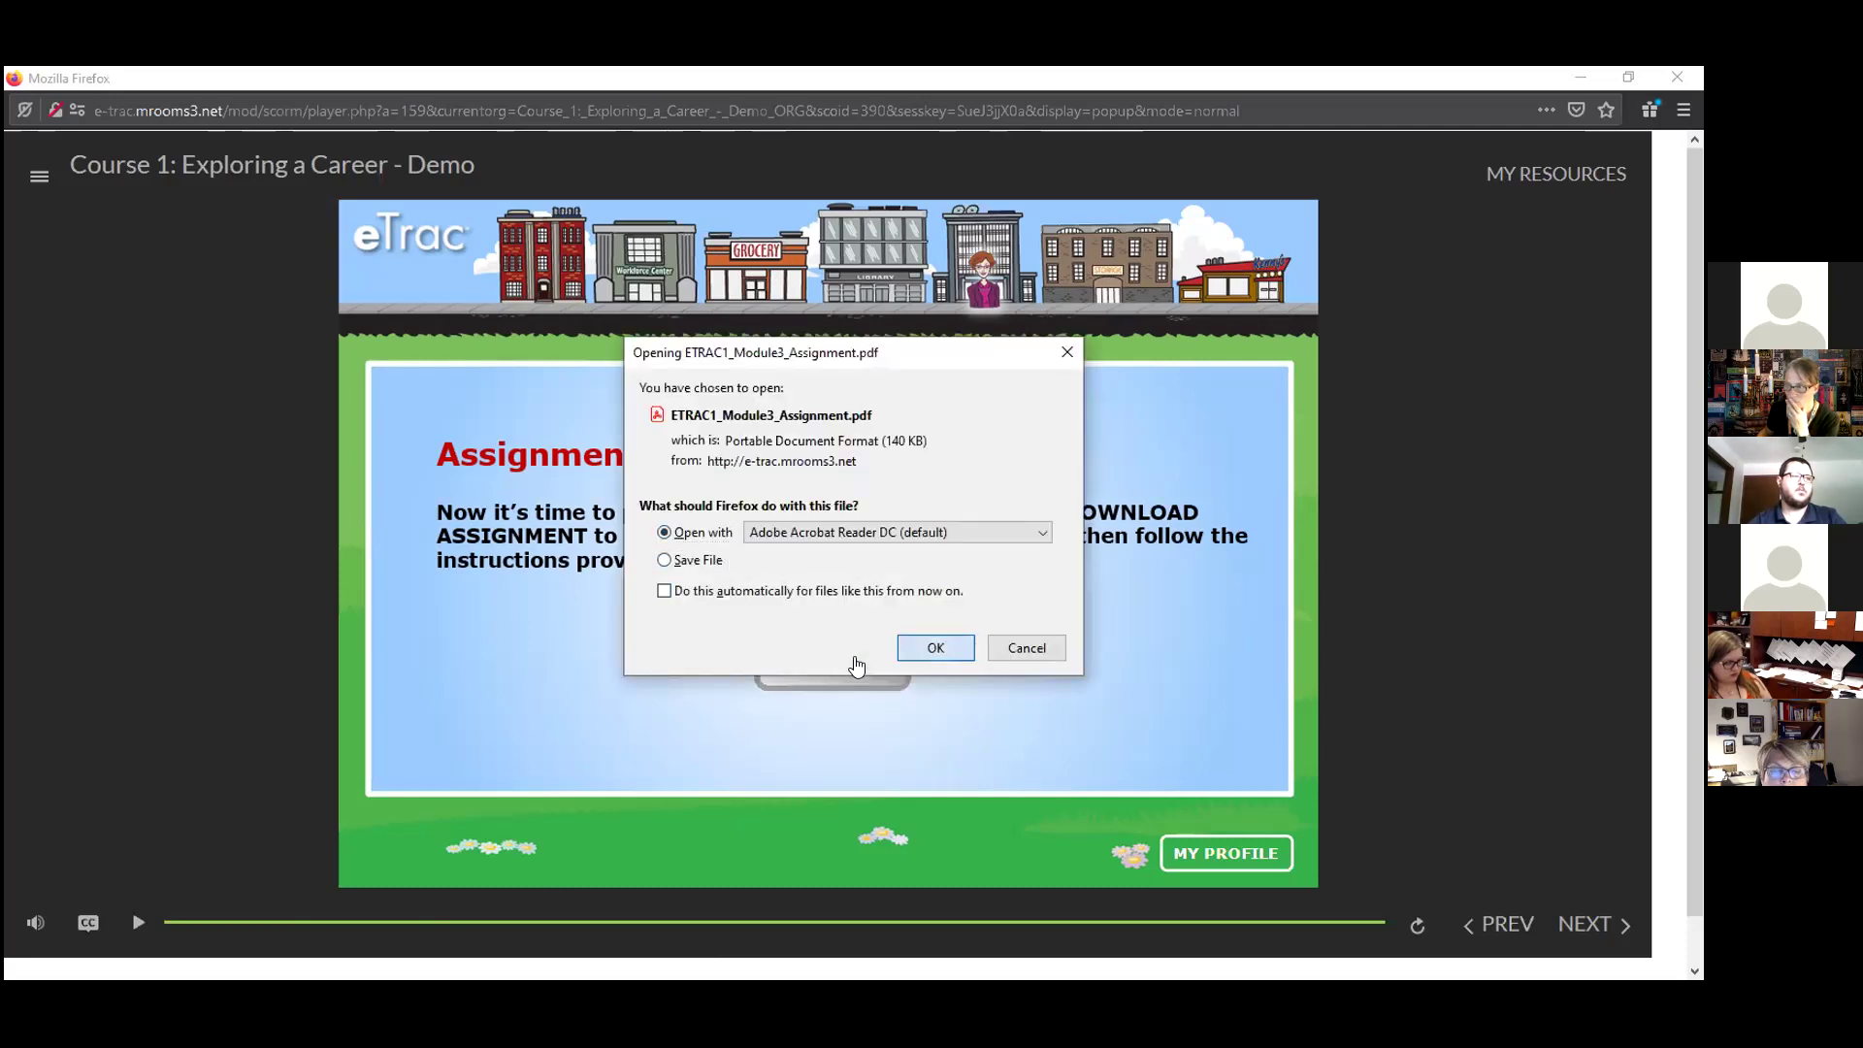
pyautogui.press('Return')
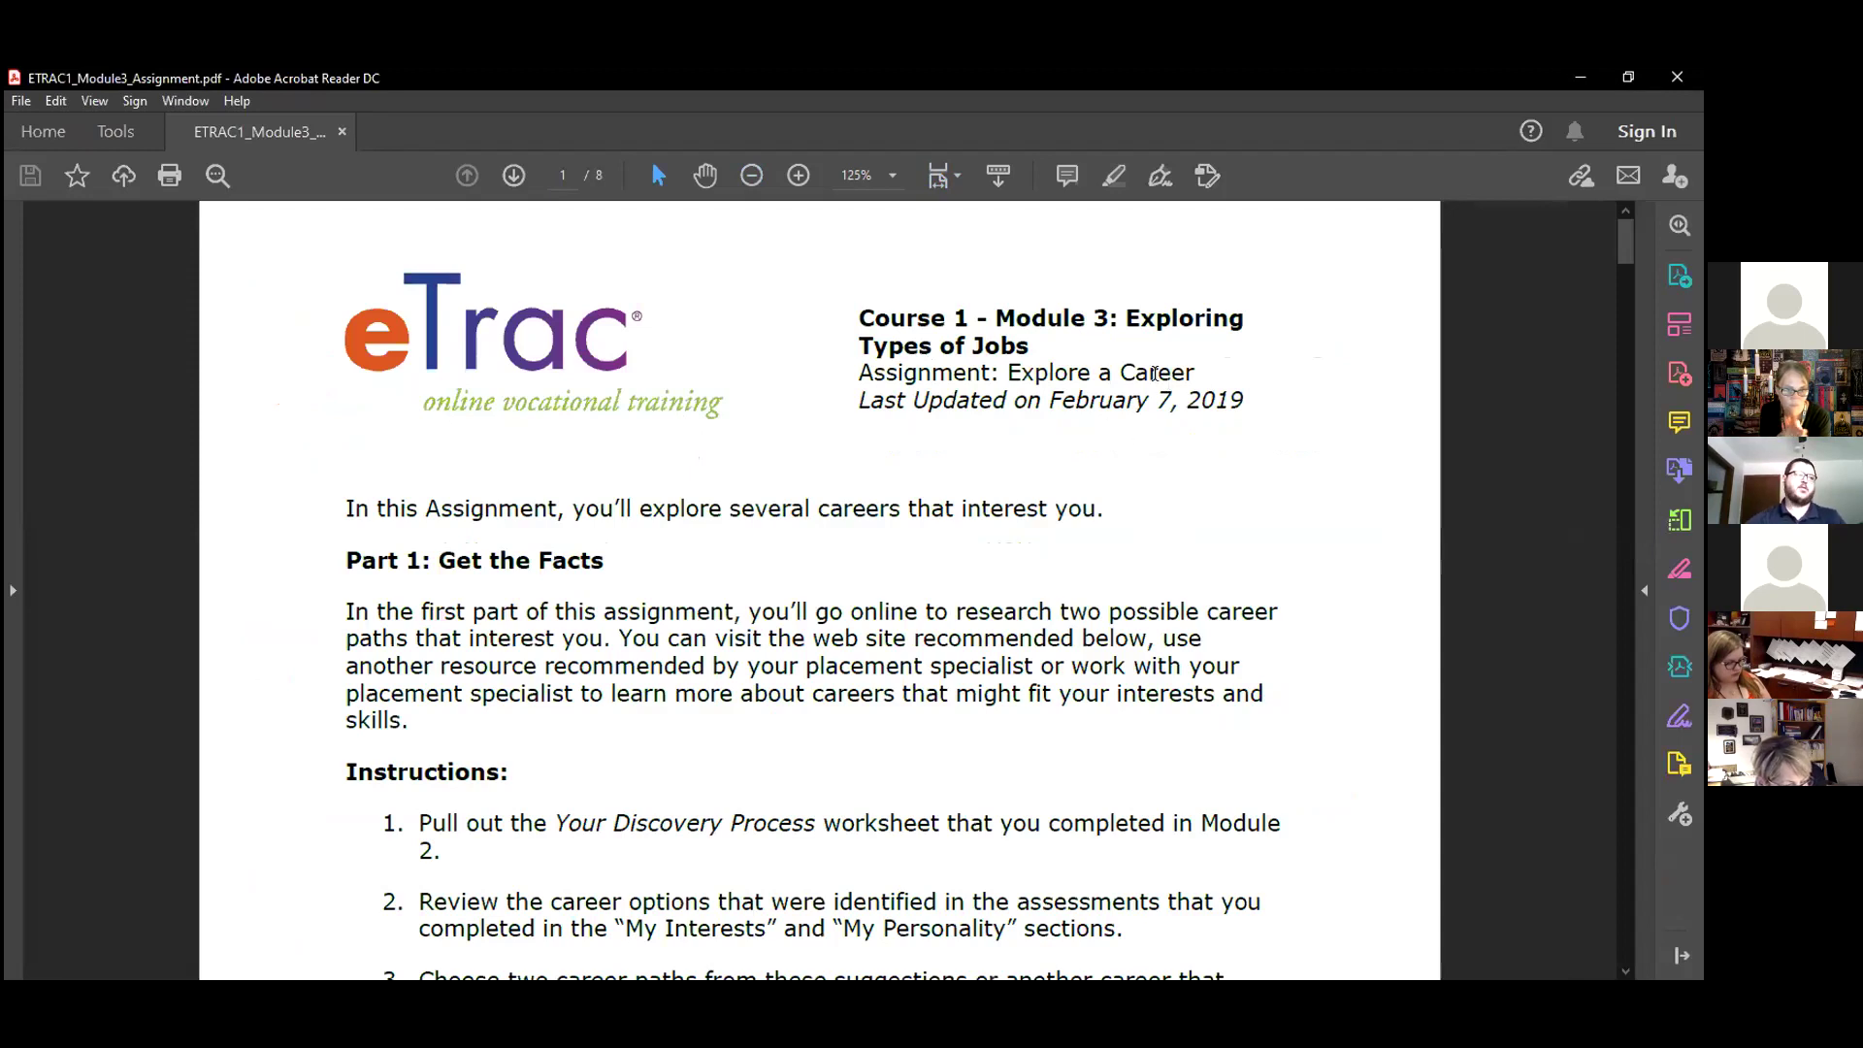
# Read the assignment's Part 1: Get the Facts section and its numbered instructions.
pyautogui.scroll(-1, 1165, 420)
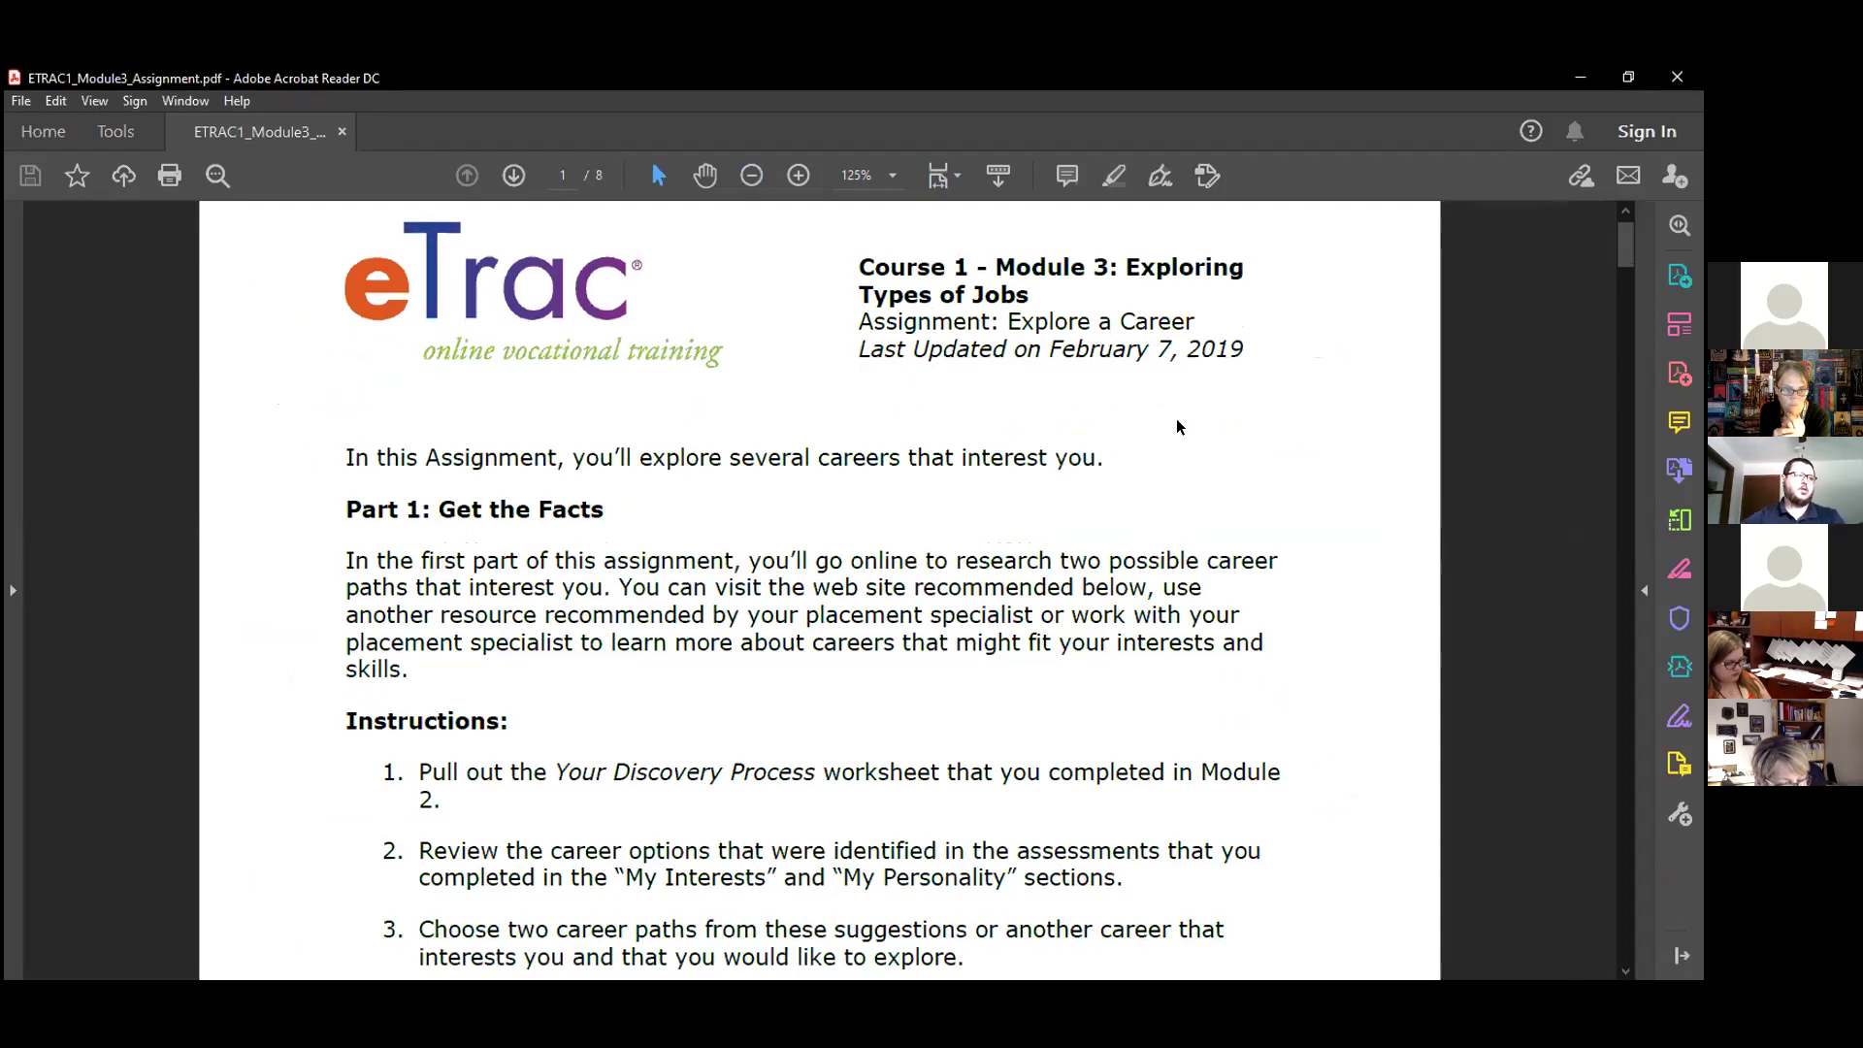
pyautogui.scroll(-2, 1176, 417)
pyautogui.scroll(-1, 1203, 413)
pyautogui.scroll(-1, 1358, 621)
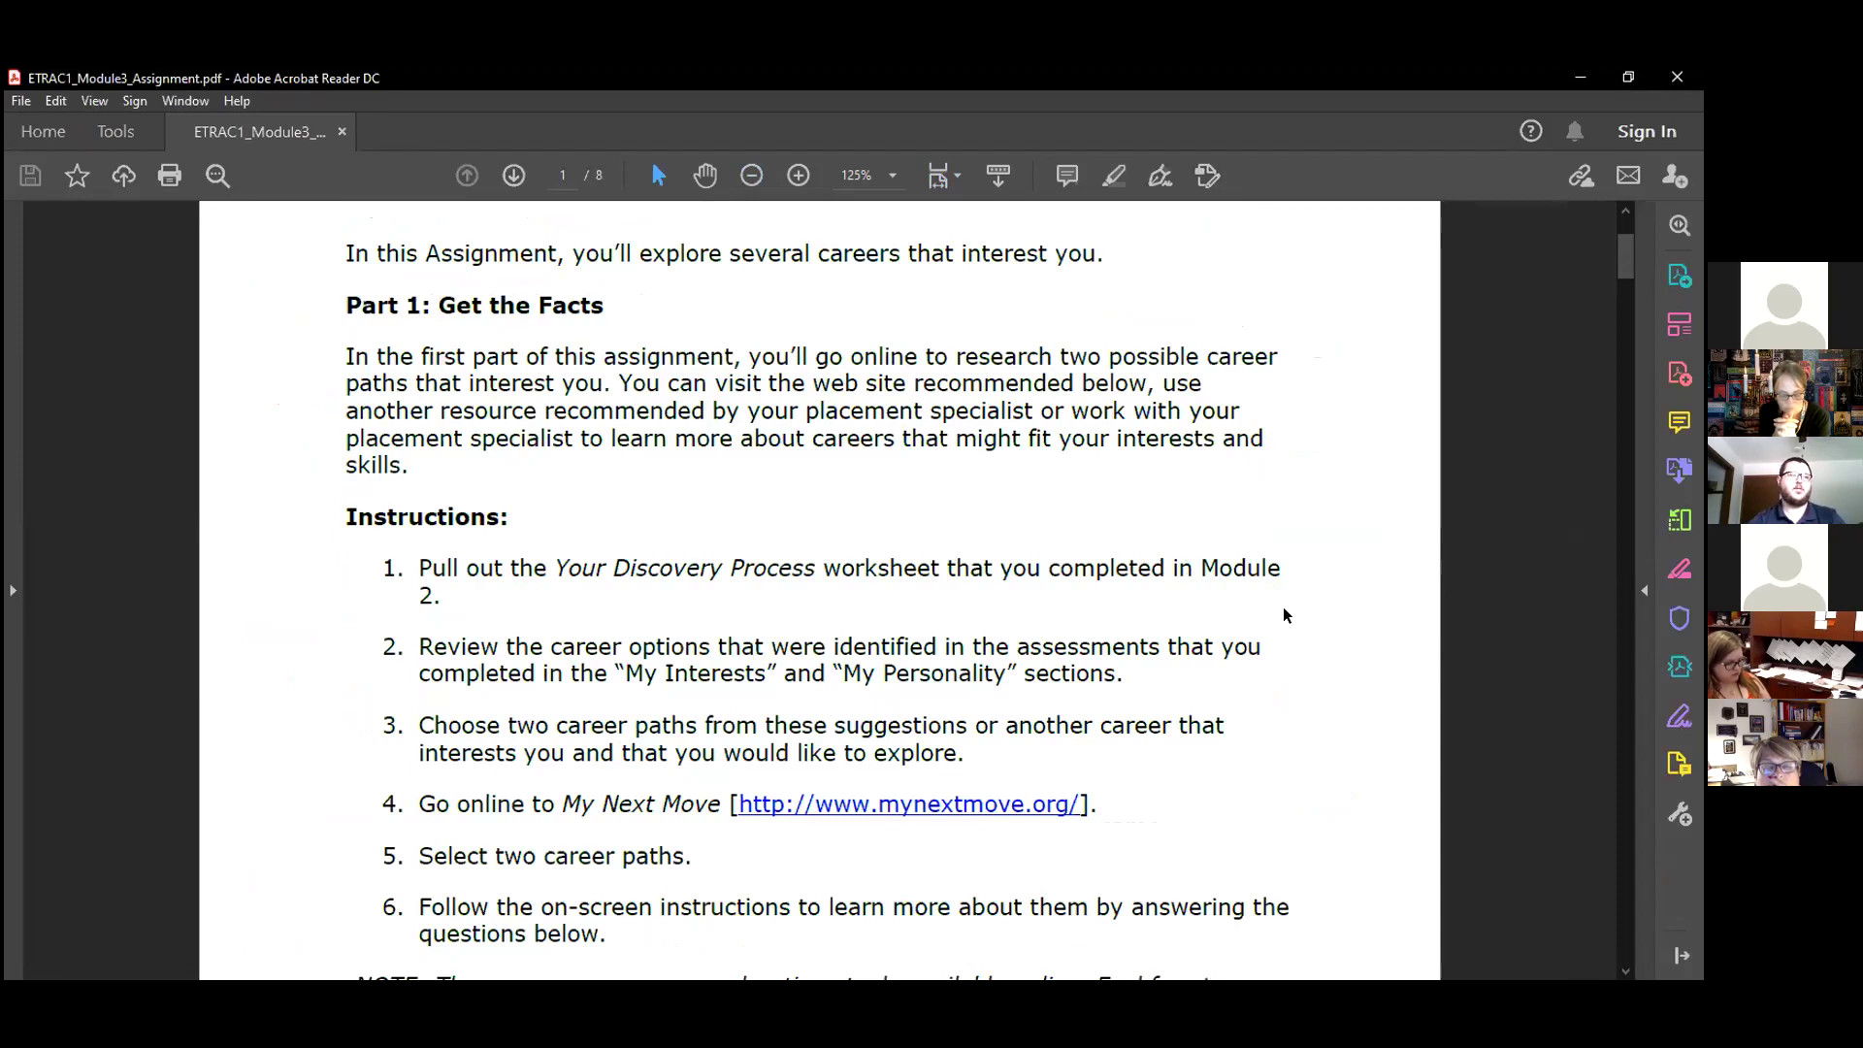
# Read the remaining Part 1 instructions and the recommended CareerOneStop, Minnesota CAREERwise and O*NET website links on page 1.
pyautogui.scroll(-1, 1283, 614)
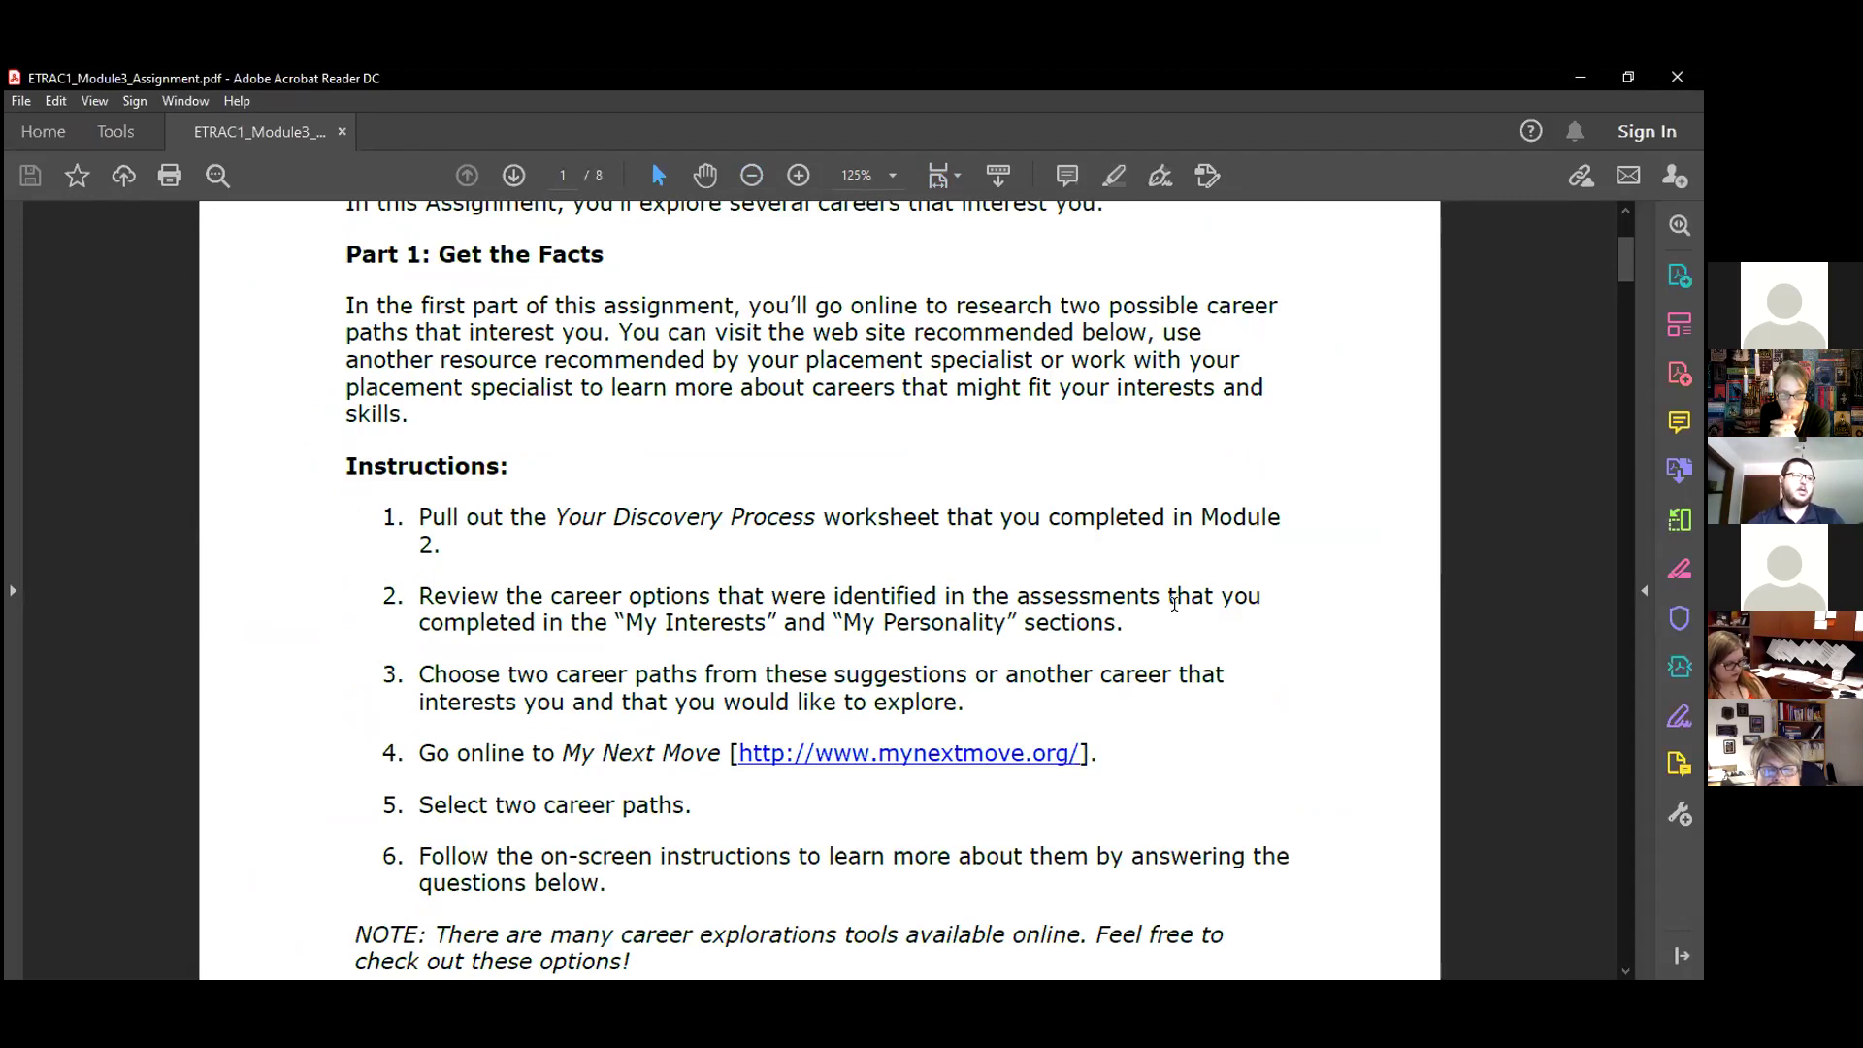
pyautogui.scroll(-1, 1174, 603)
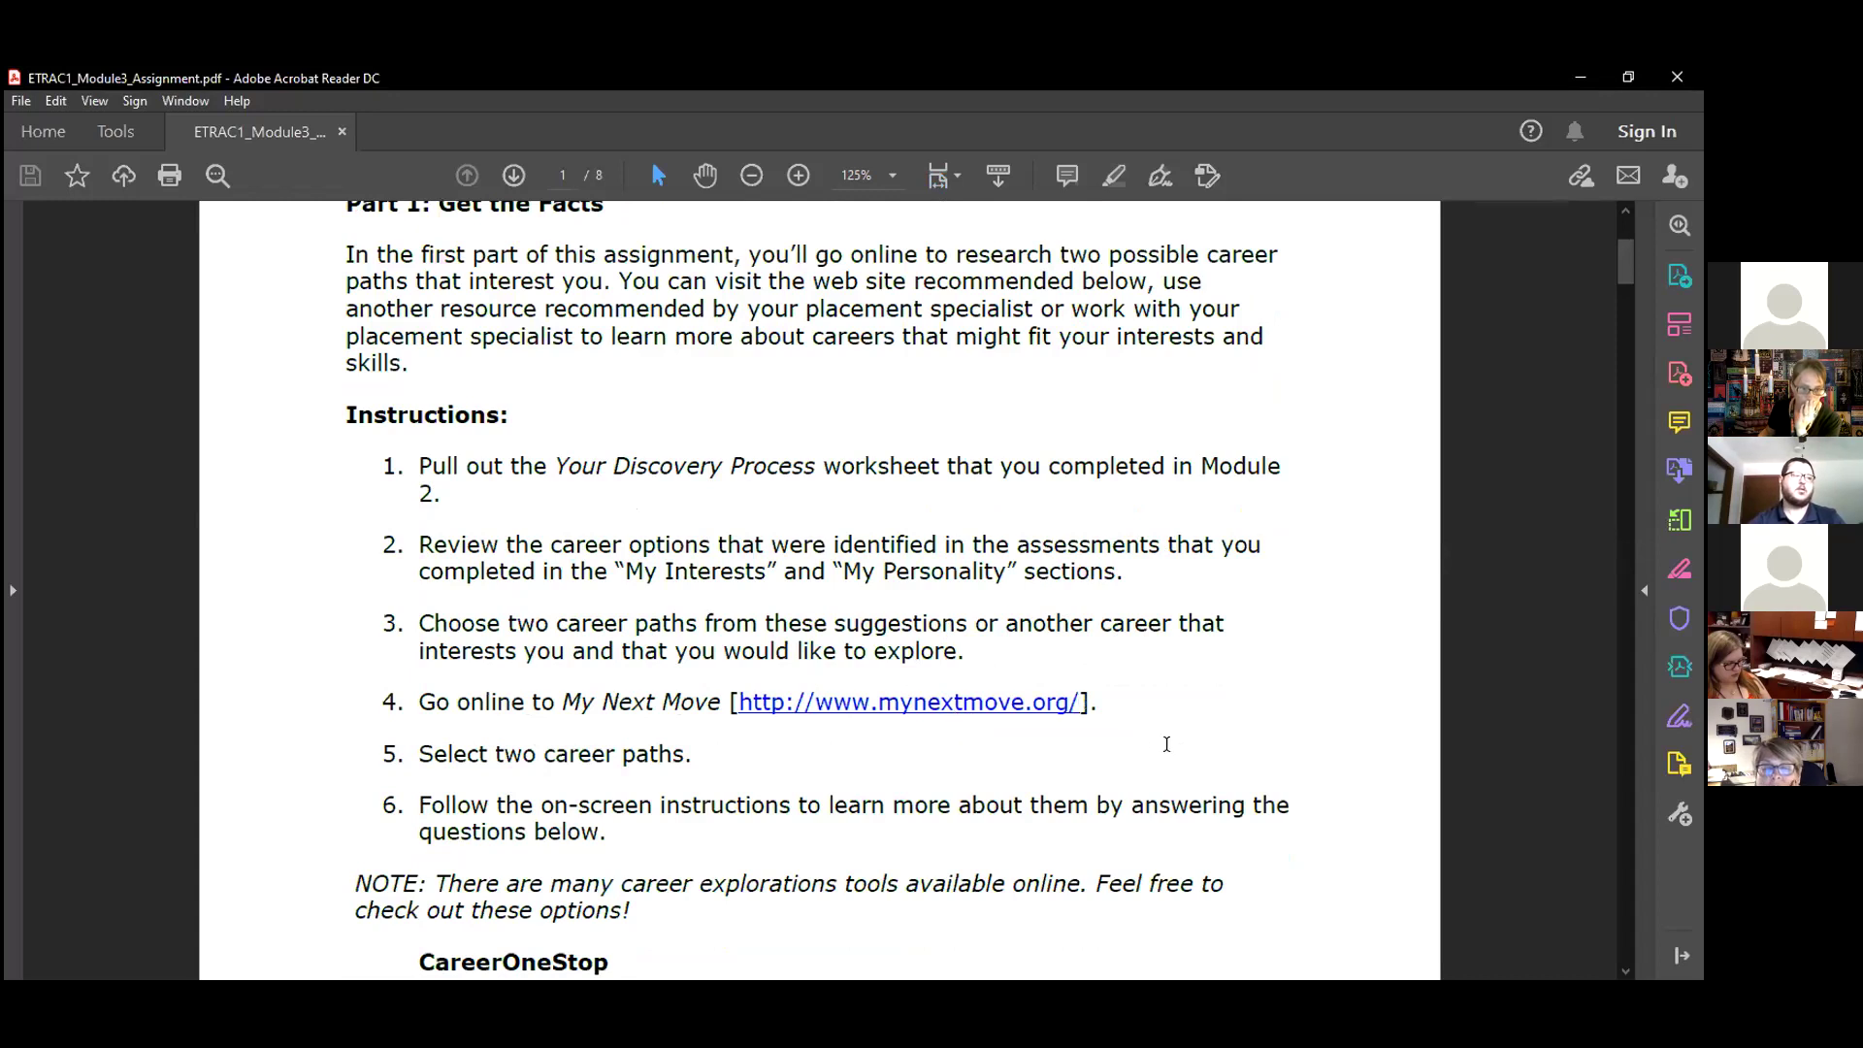
pyautogui.scroll(-1, 1164, 745)
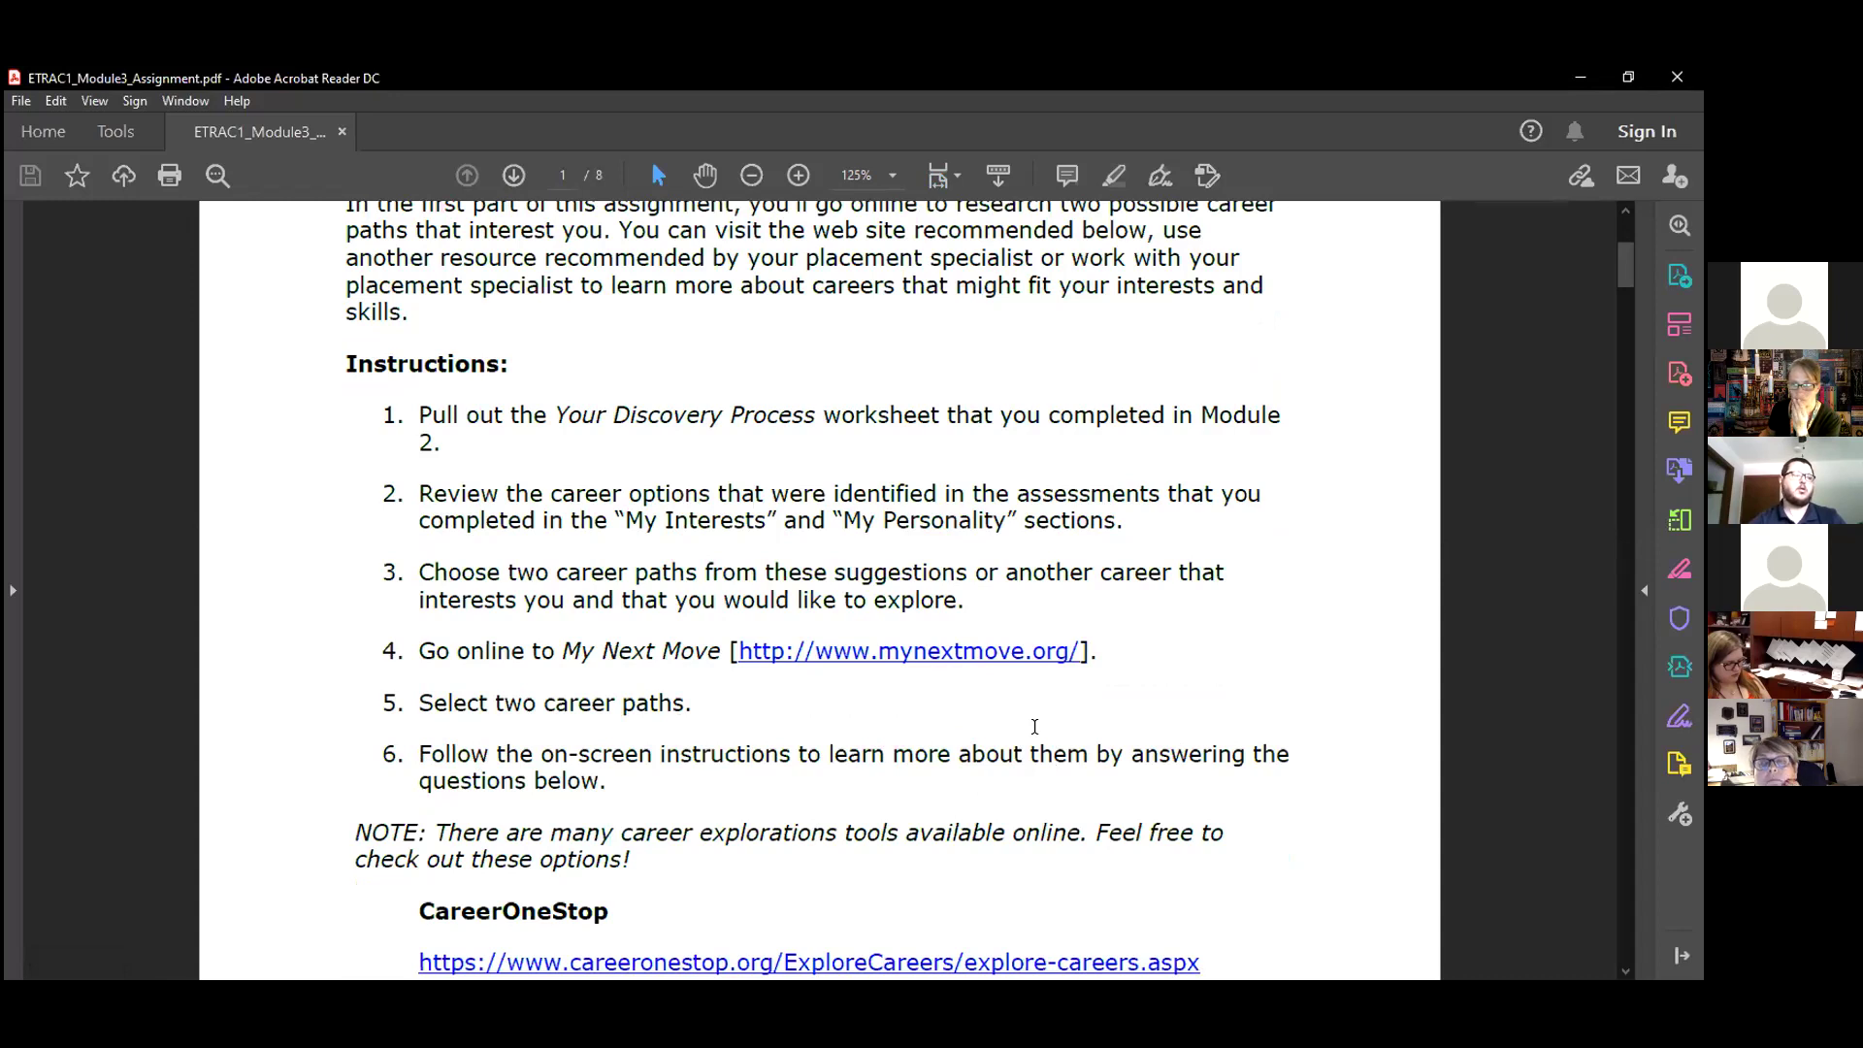
pyautogui.scroll(-1, 1041, 727)
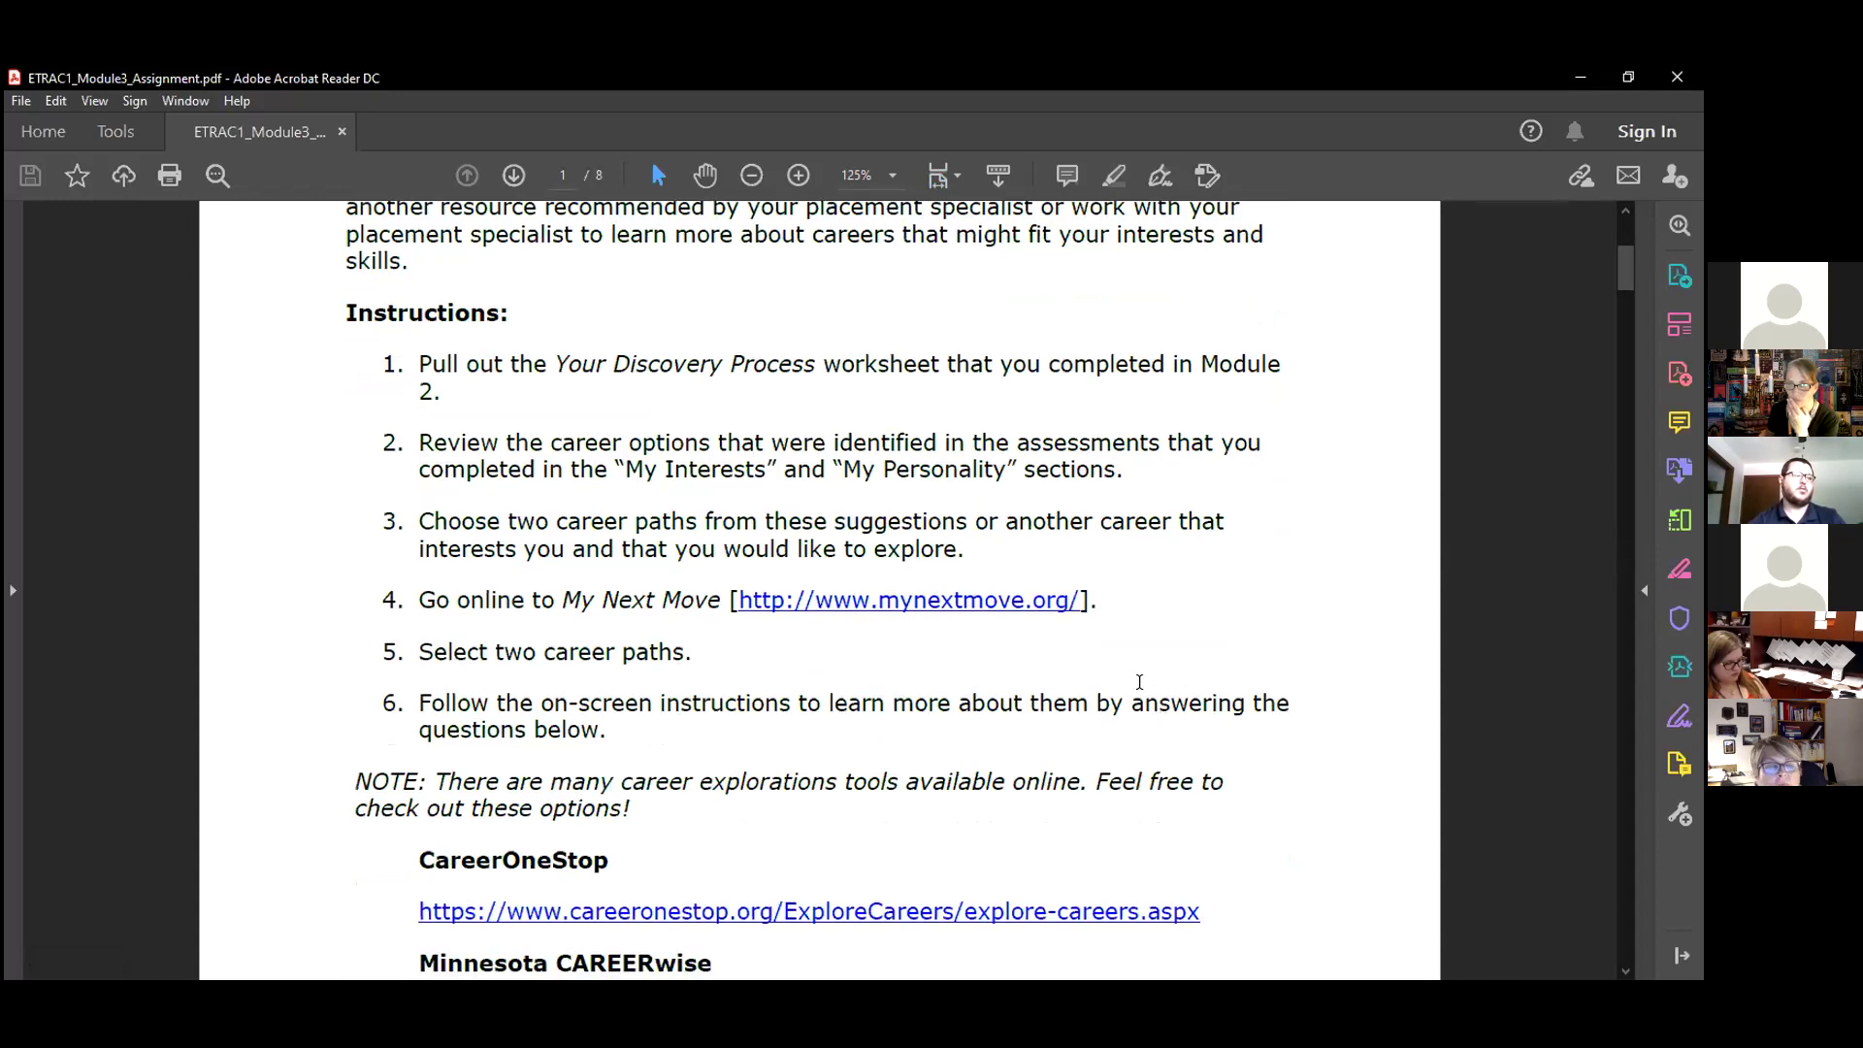
pyautogui.scroll(-8, 1139, 682)
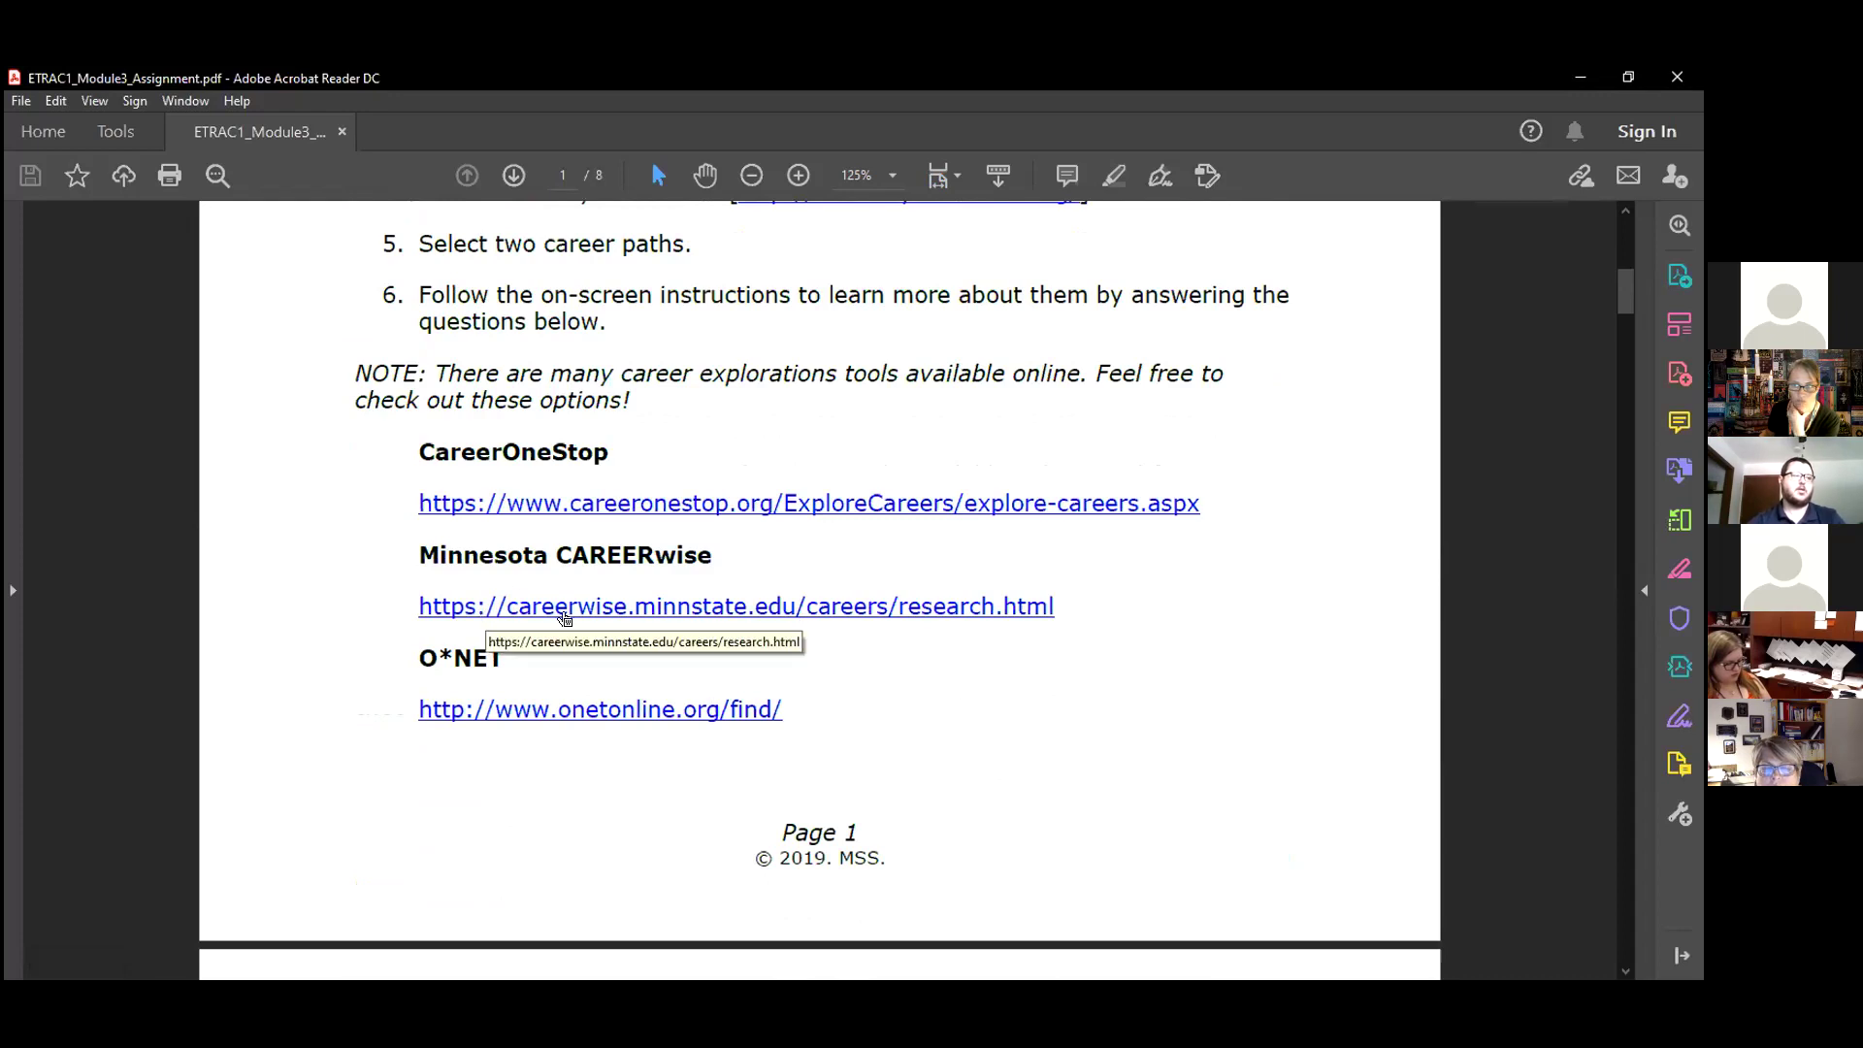
pyautogui.scroll(-3, 1093, 614)
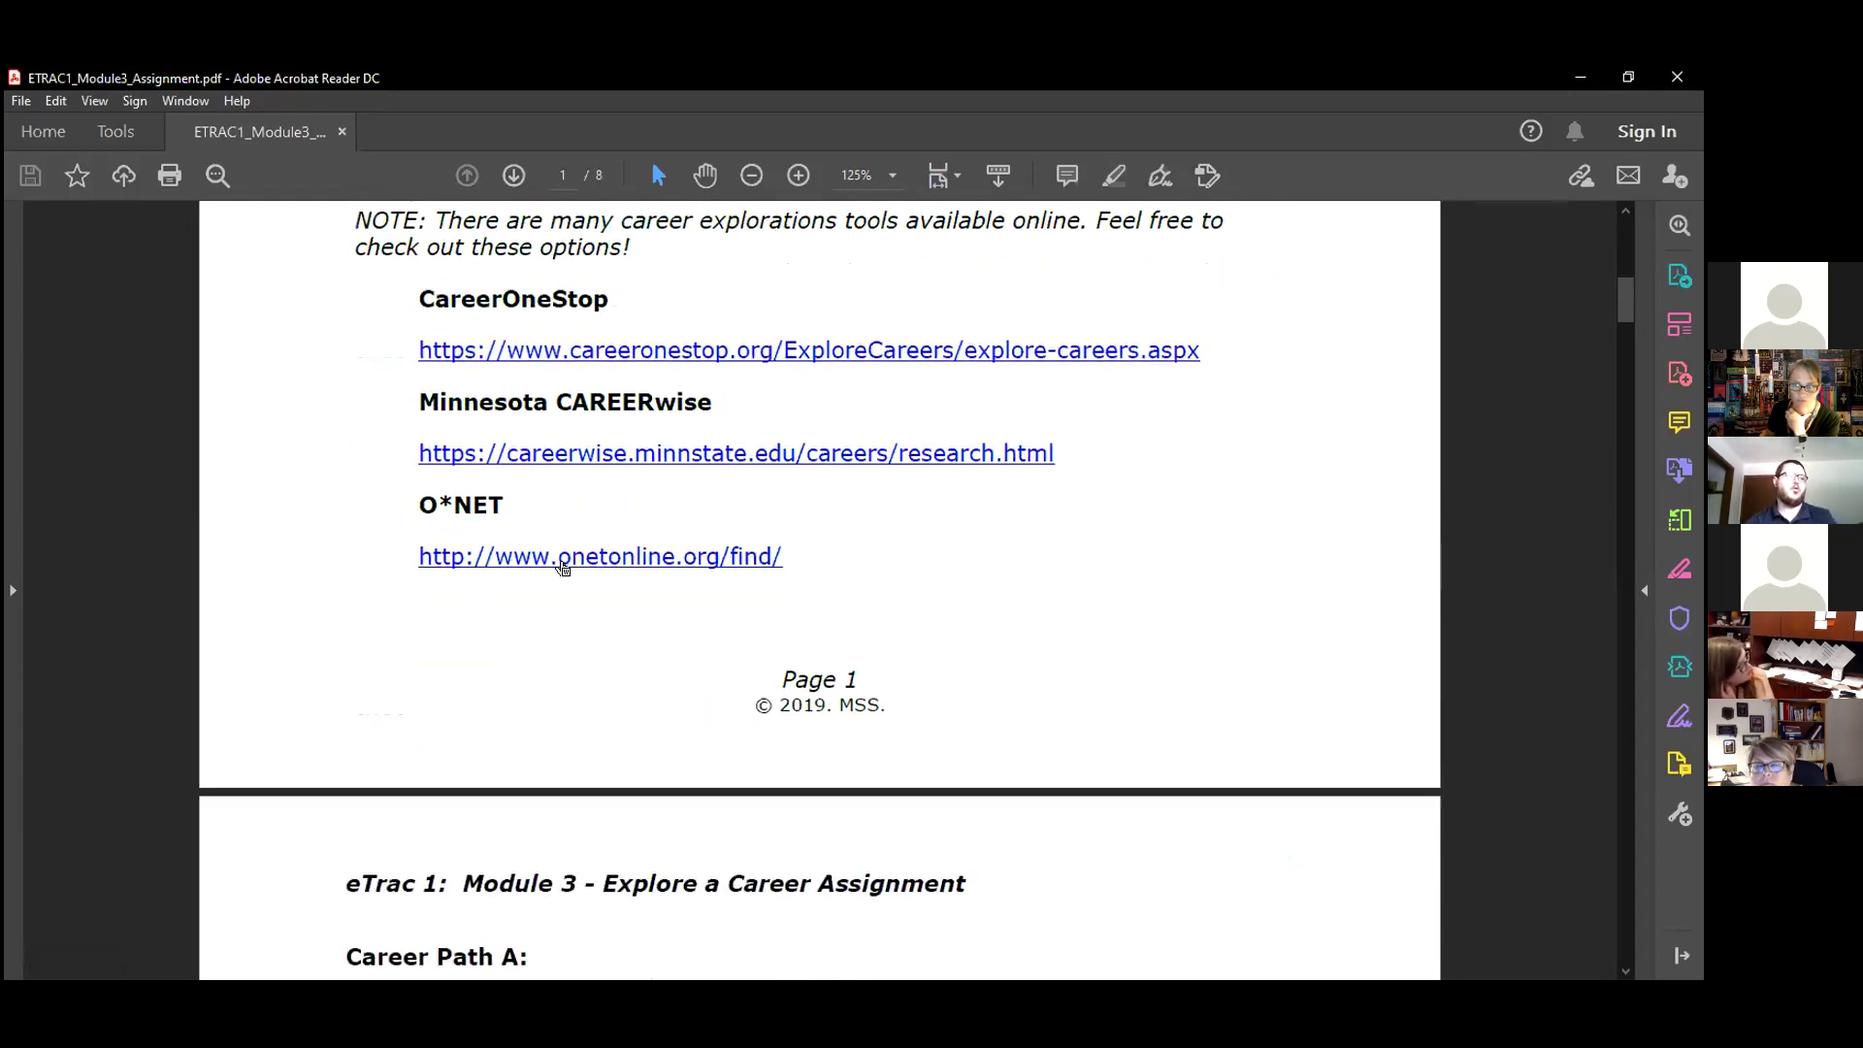
# Review the Career Path A questions a to h, from career description and key job tasks to expected salary and continued interest.
pyautogui.scroll(-5, 1081, 570)
pyautogui.scroll(-5, 1081, 571)
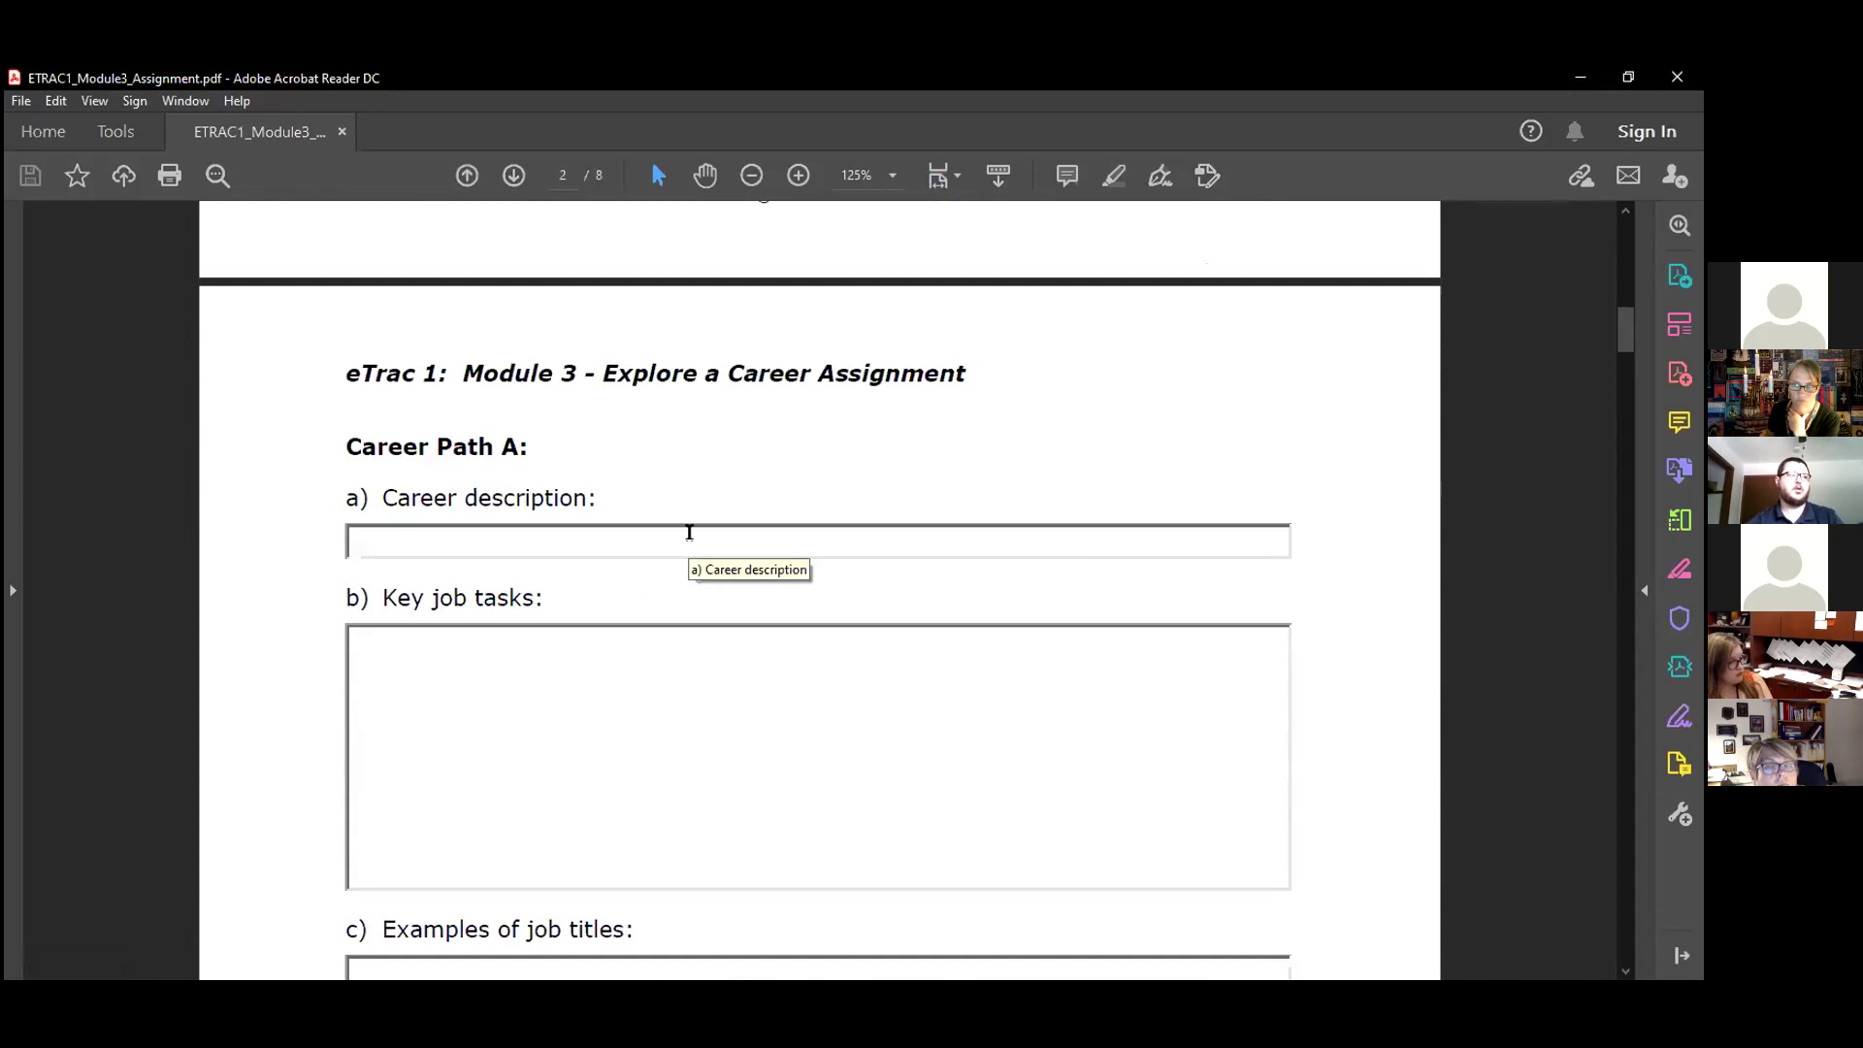
pyautogui.scroll(-3, 689, 532)
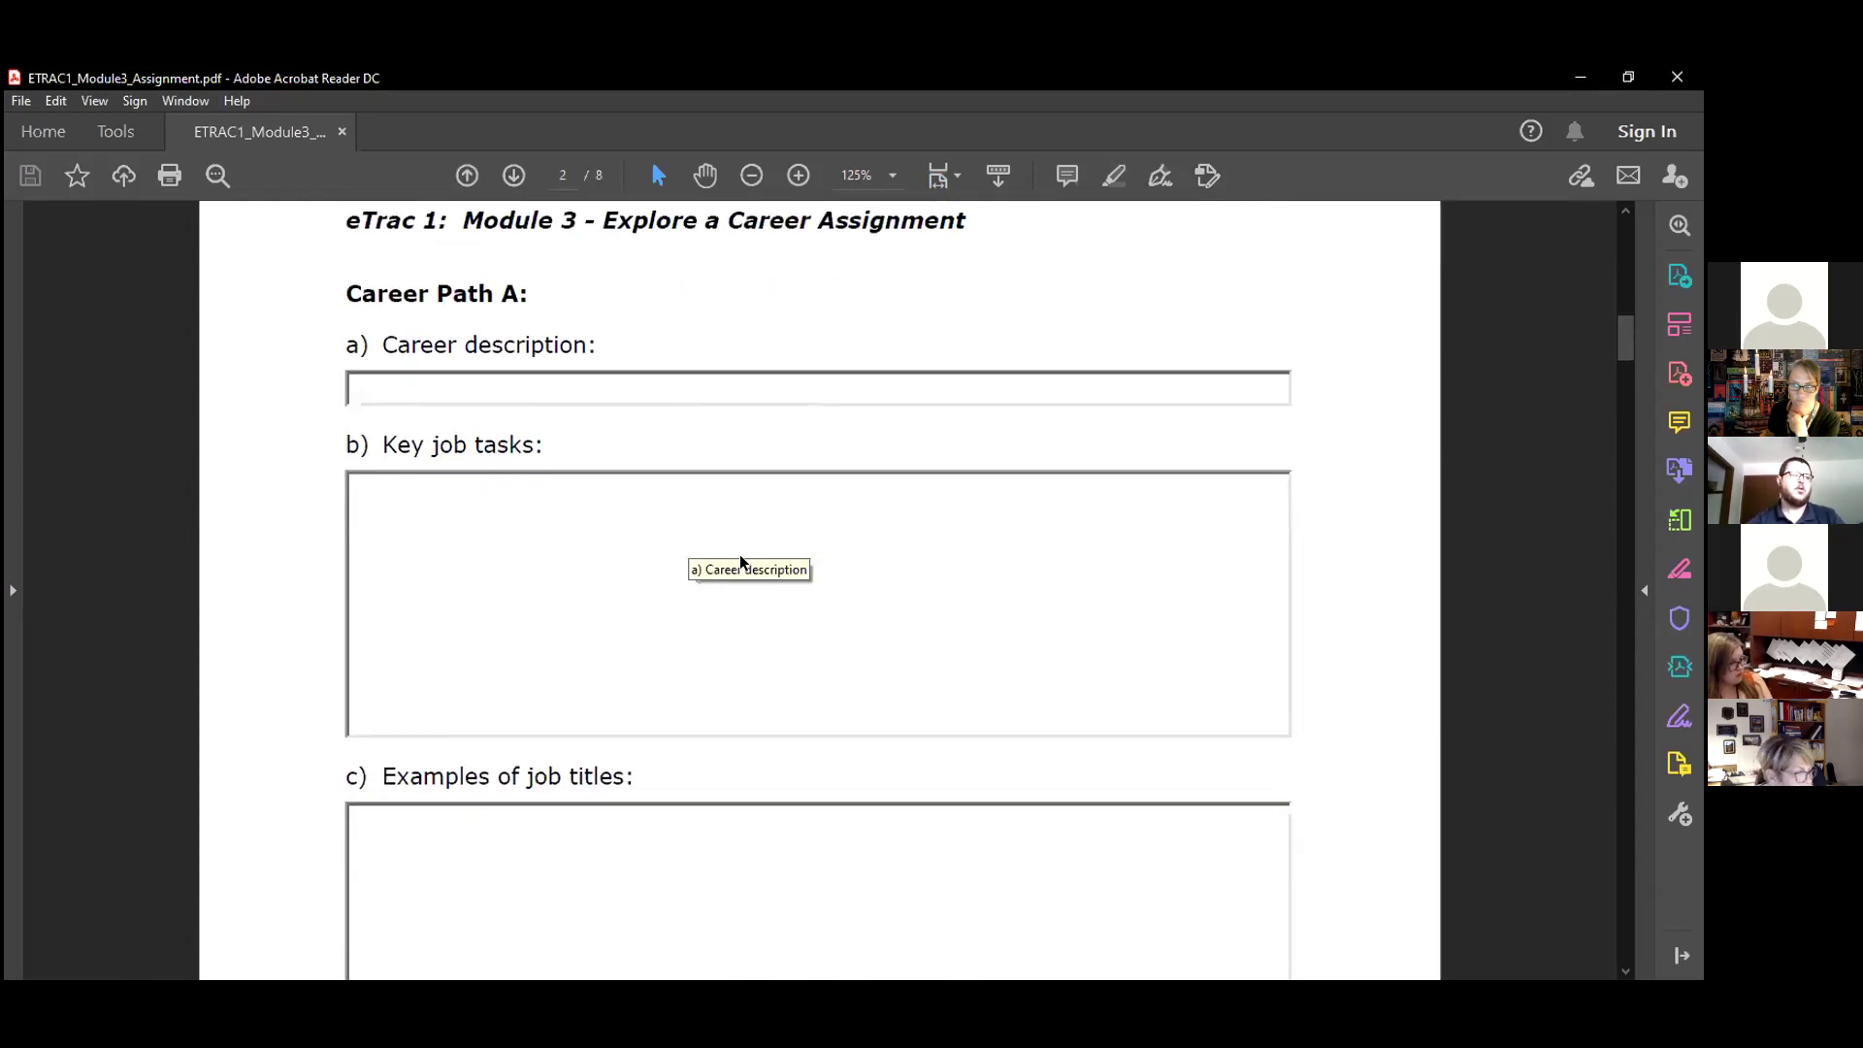
pyautogui.scroll(-4, 611, 711)
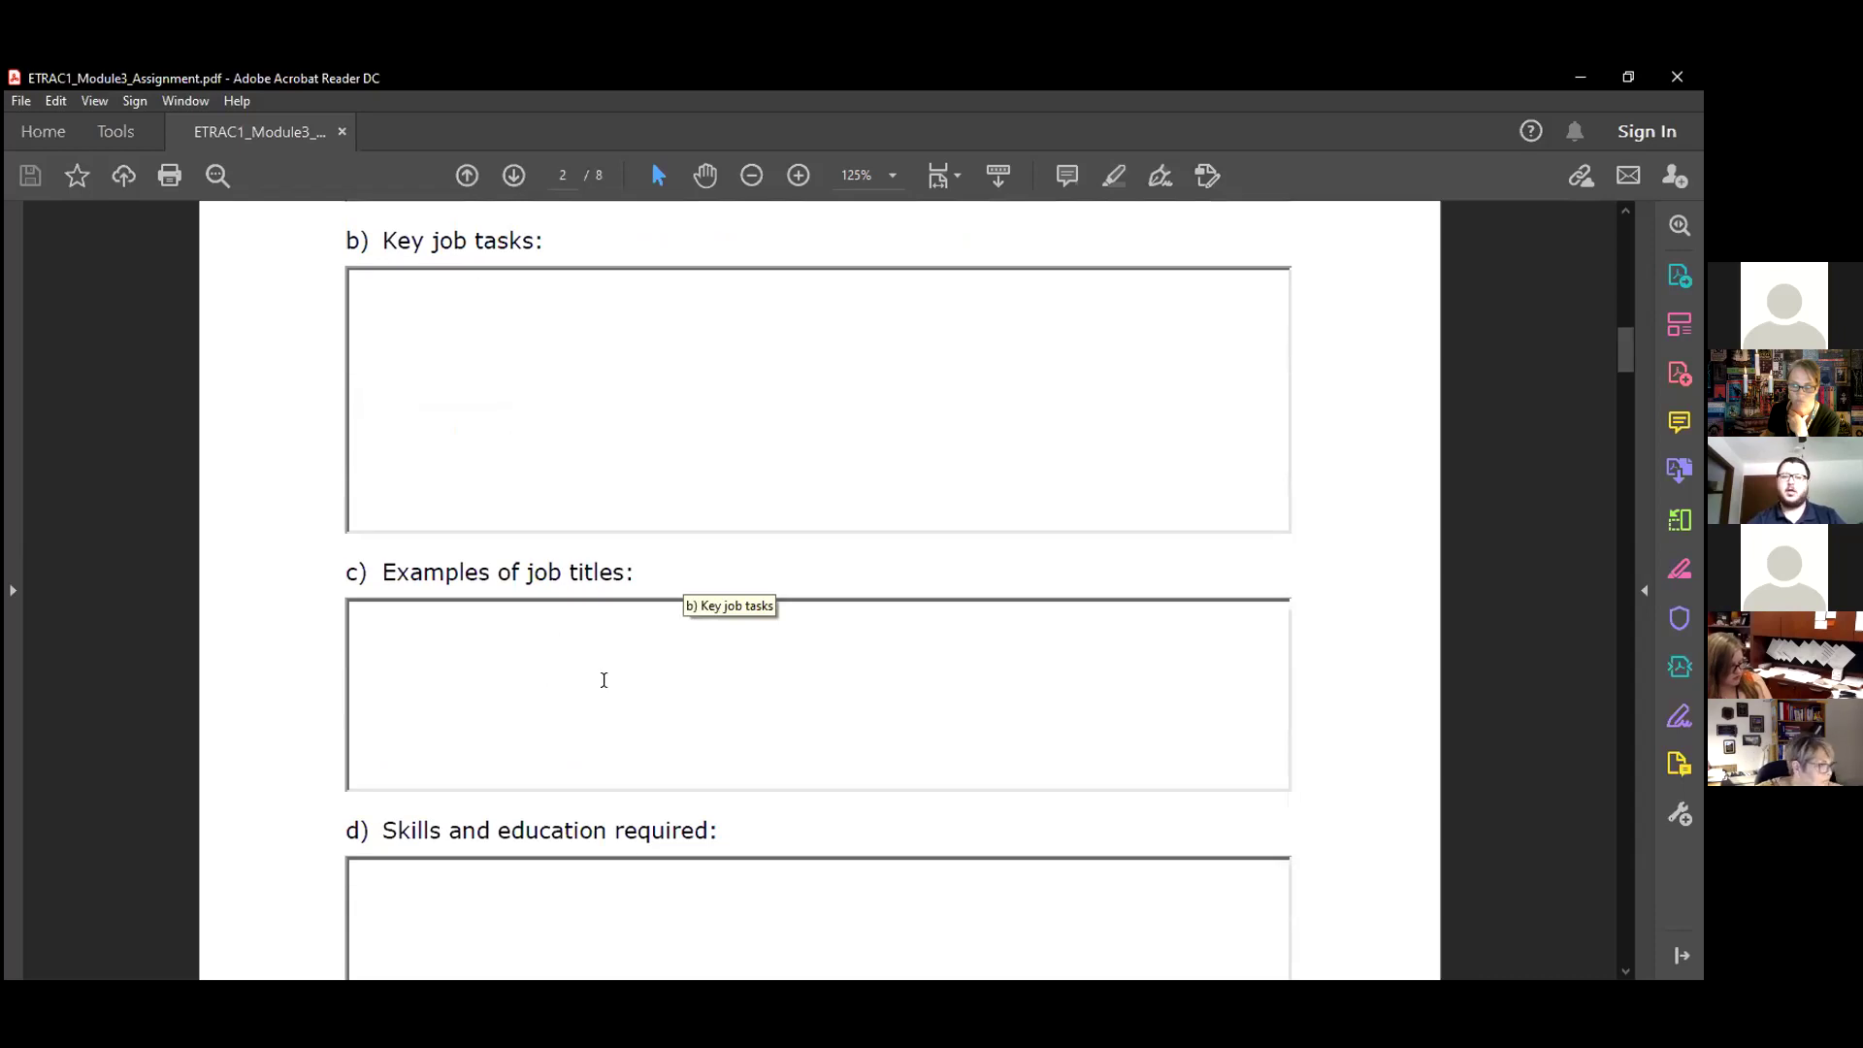
pyautogui.scroll(-5, 612, 679)
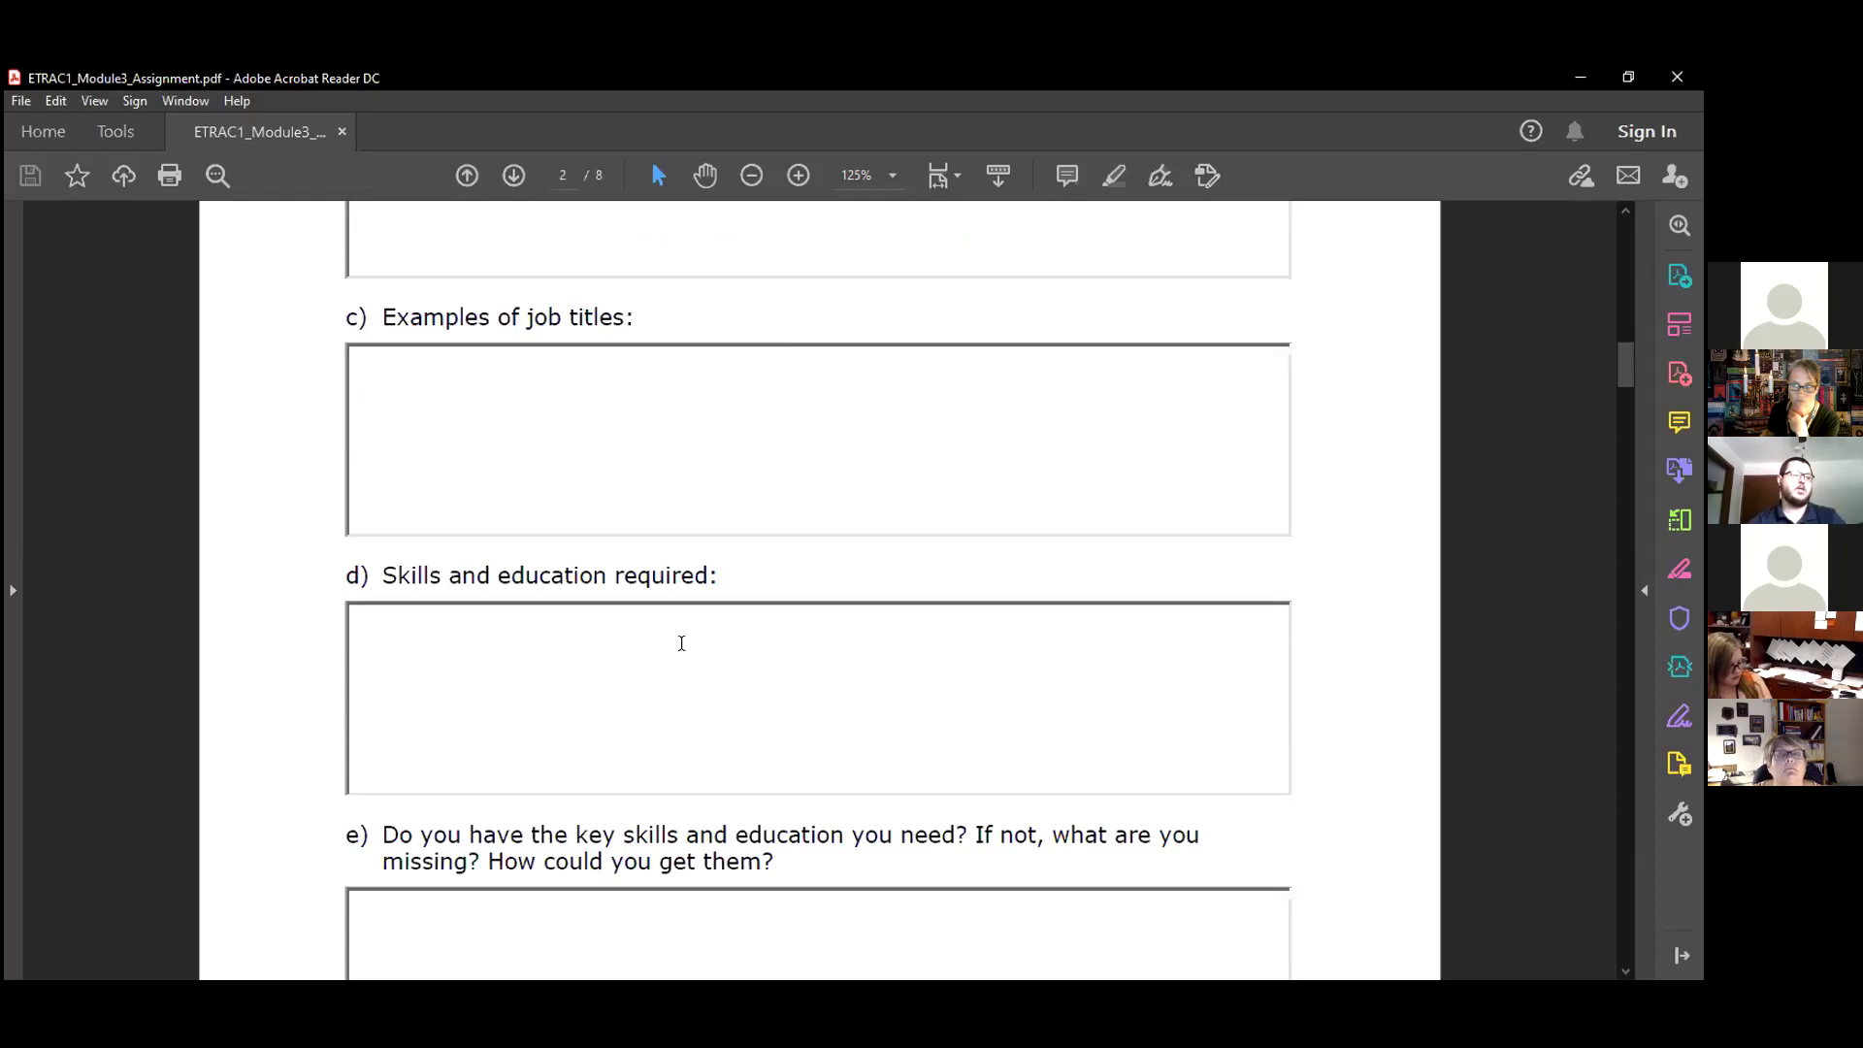
pyautogui.scroll(-8, 698, 643)
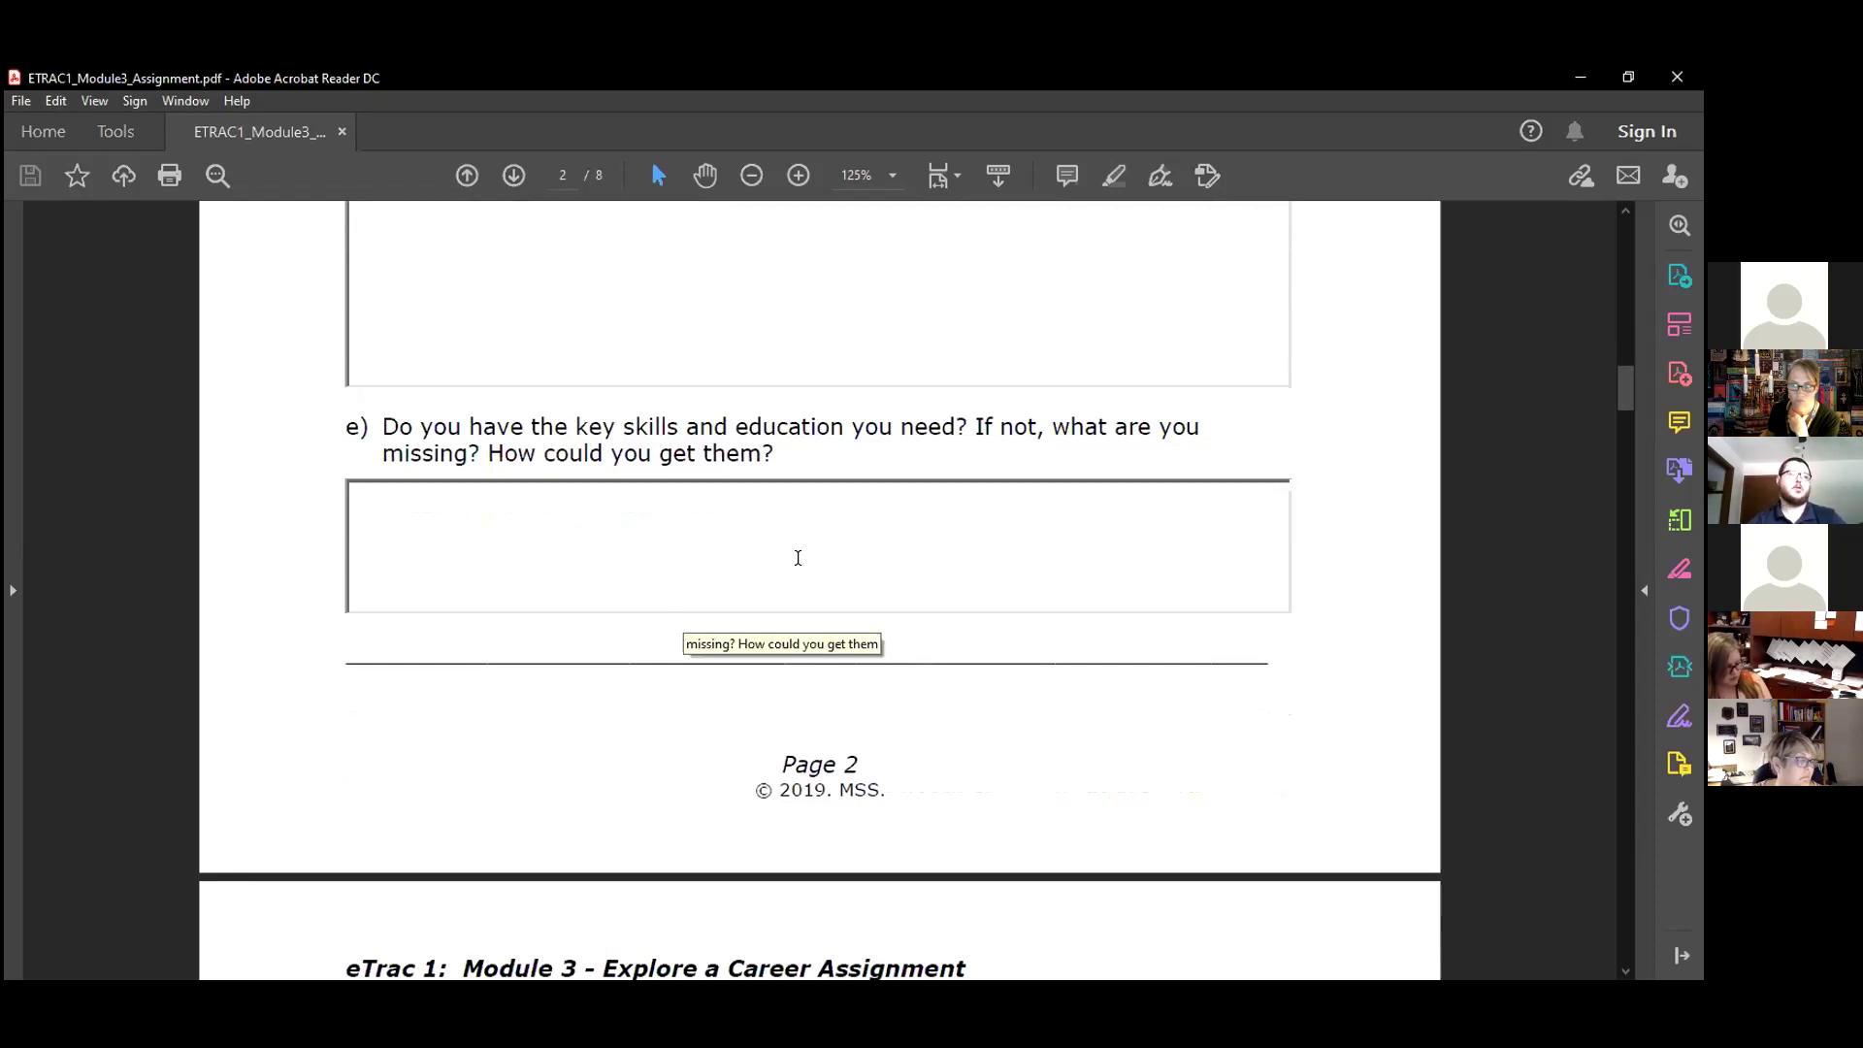
pyautogui.scroll(-11, 852, 554)
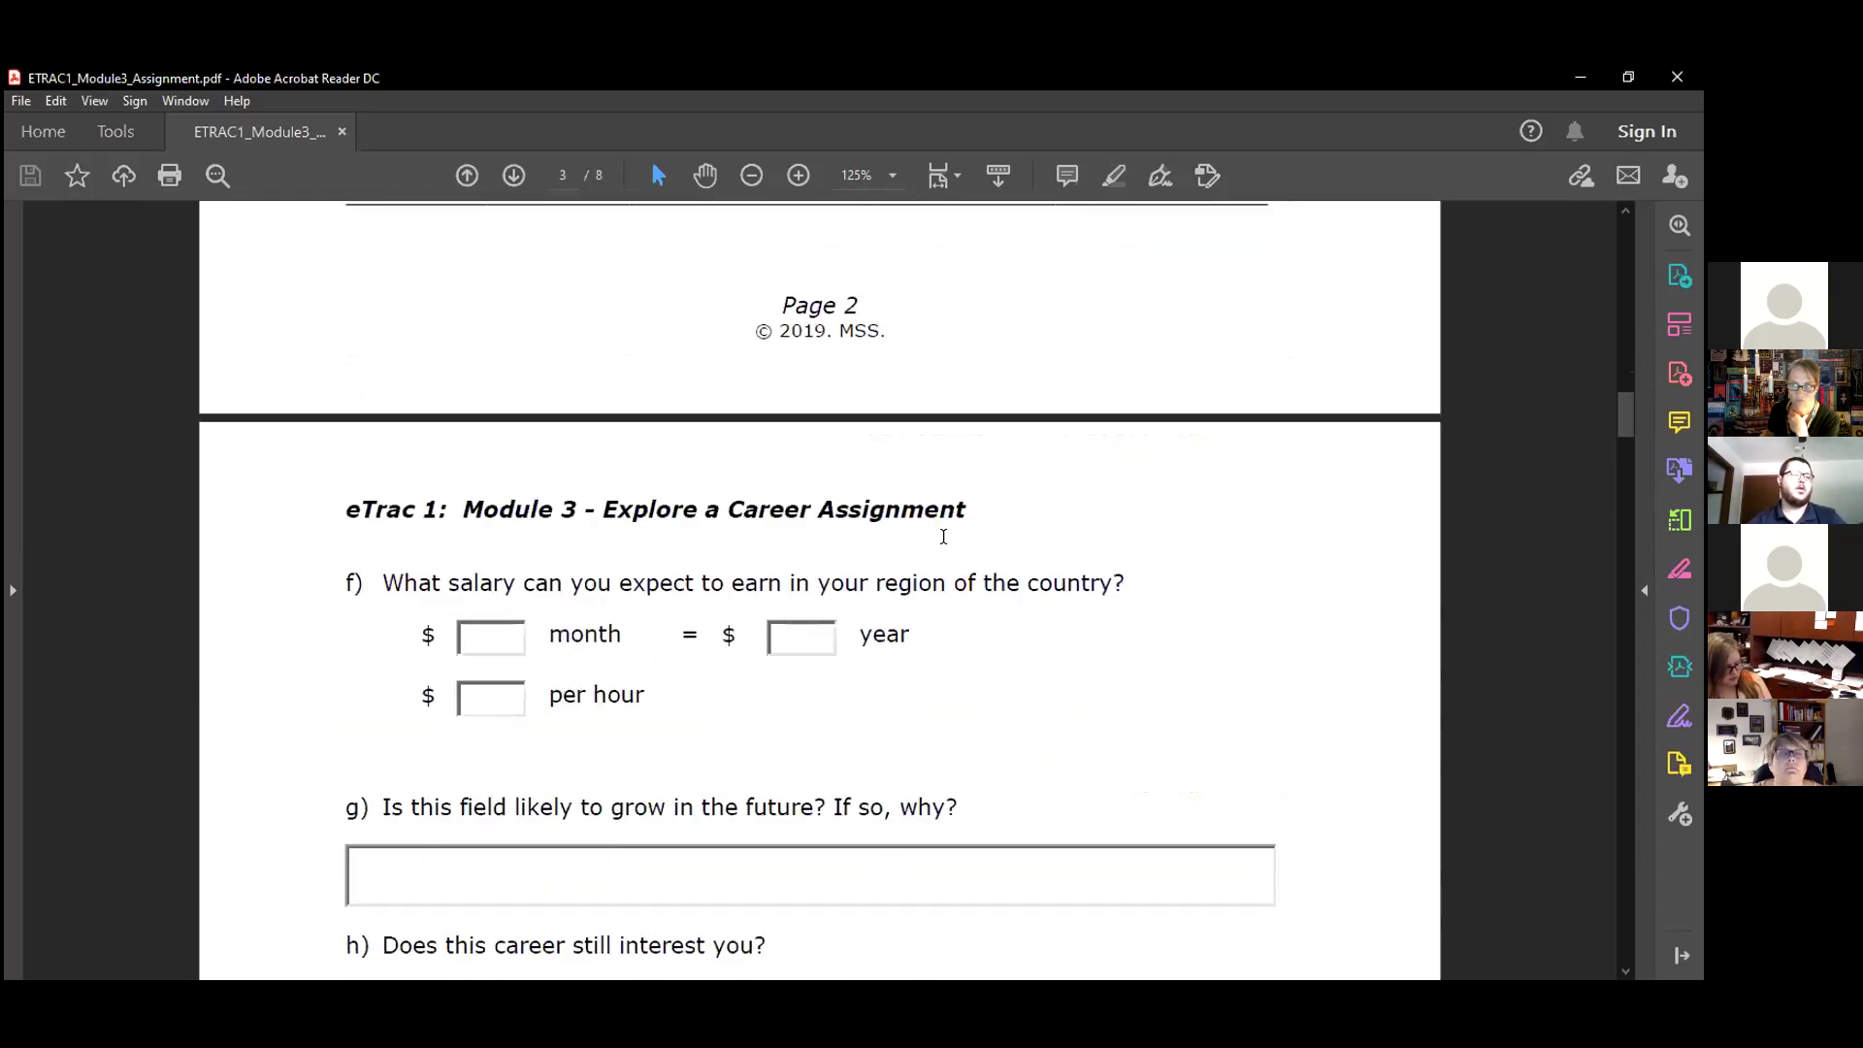
pyautogui.scroll(-2, 1055, 555)
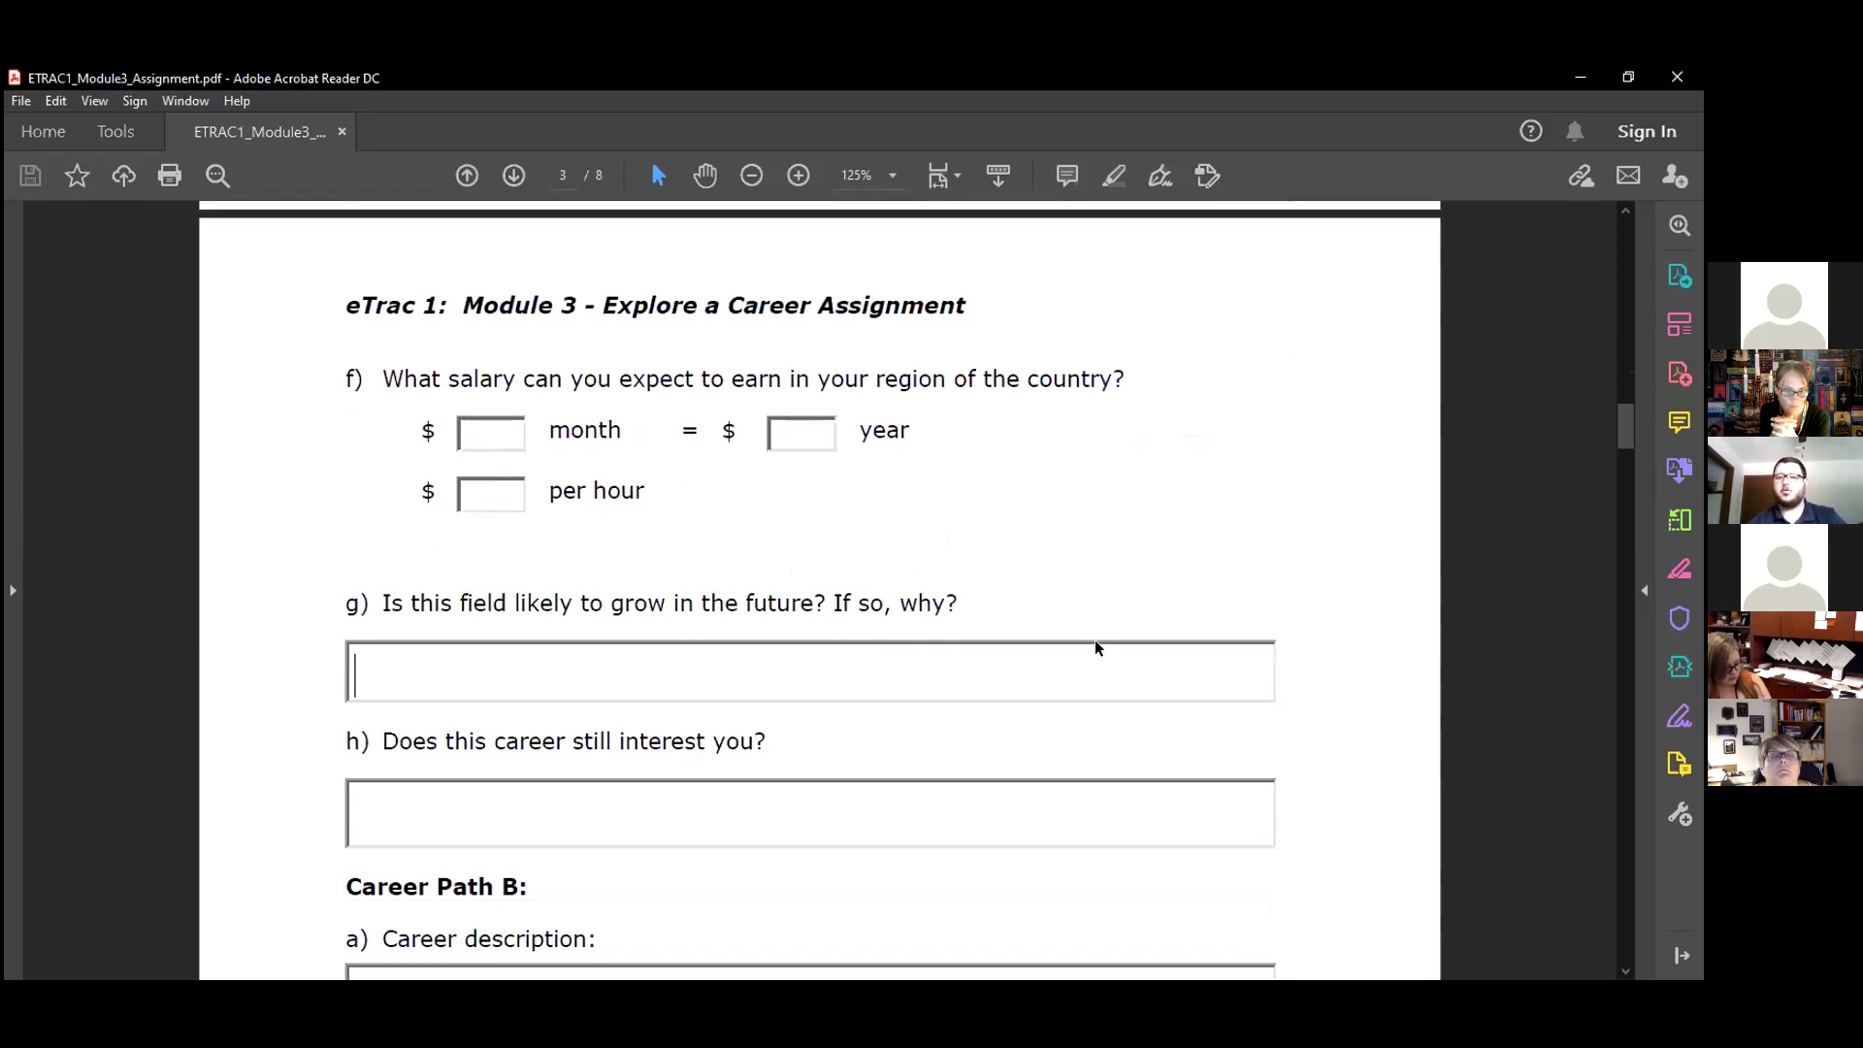
pyautogui.scroll(-5, 1094, 640)
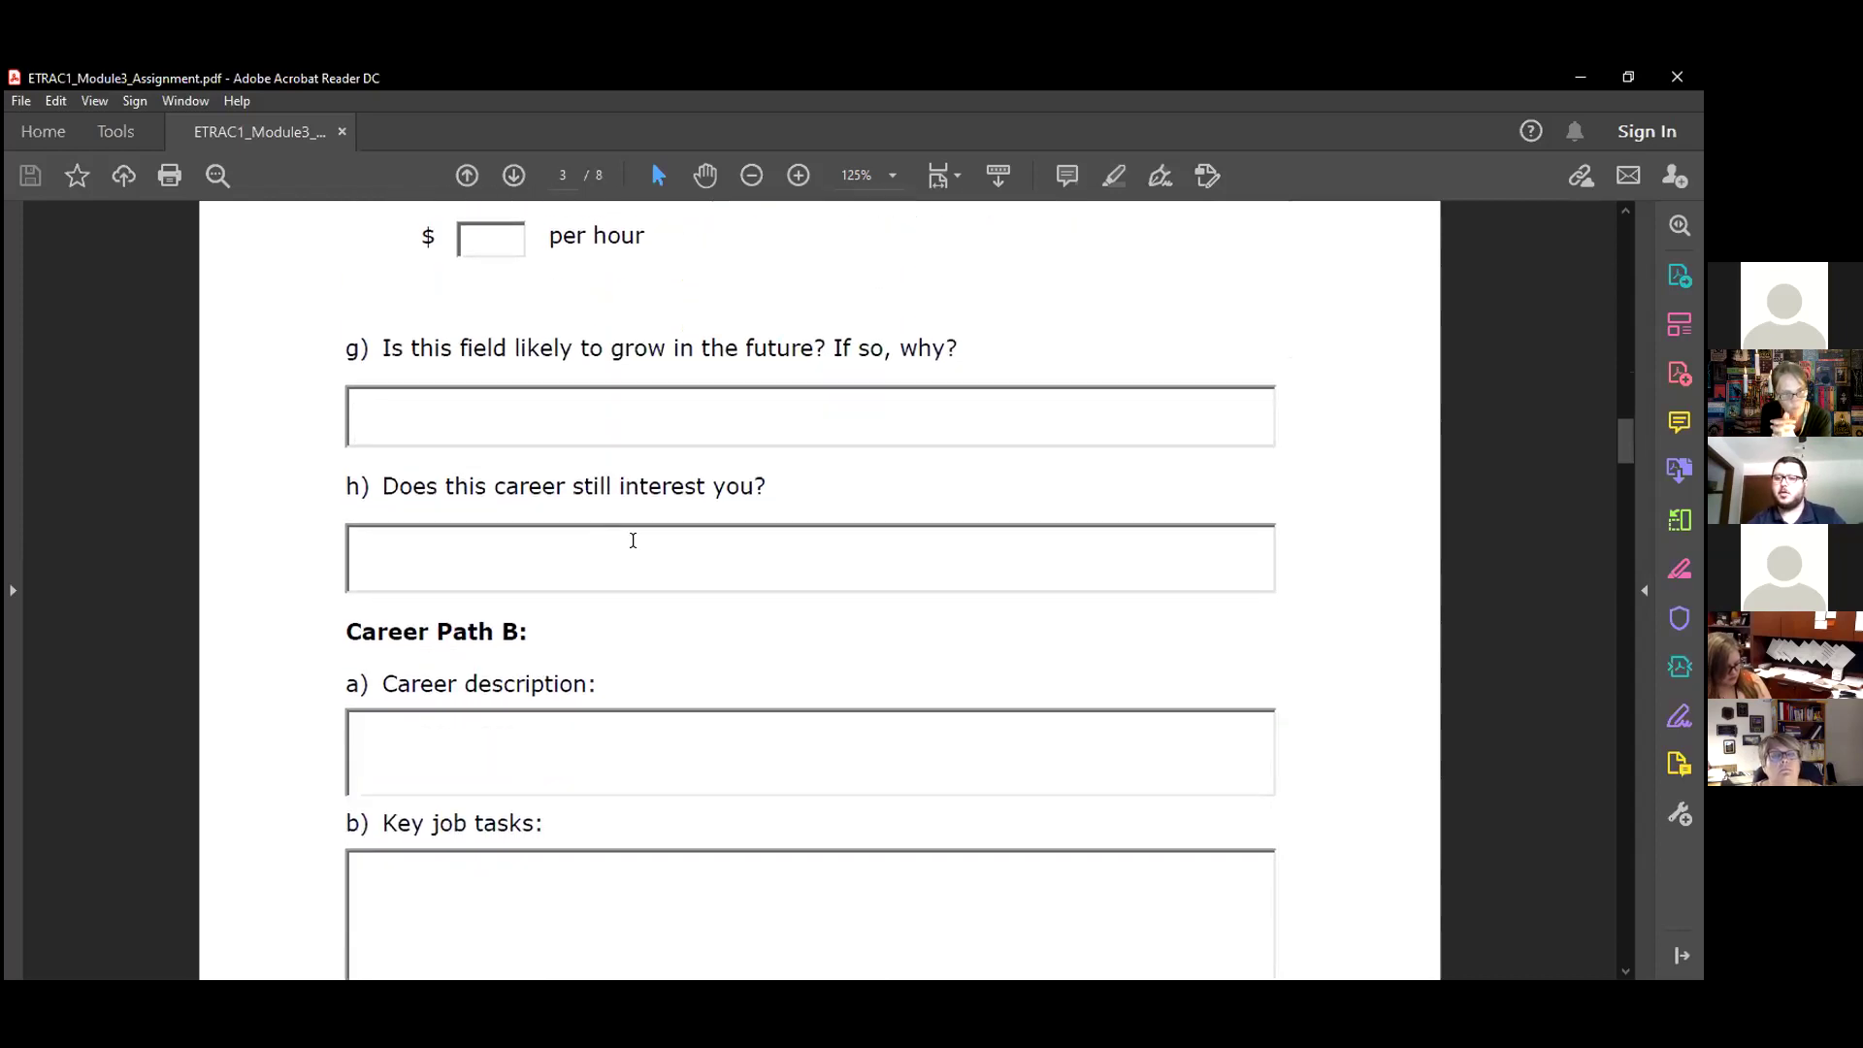
pyautogui.click(627, 546)
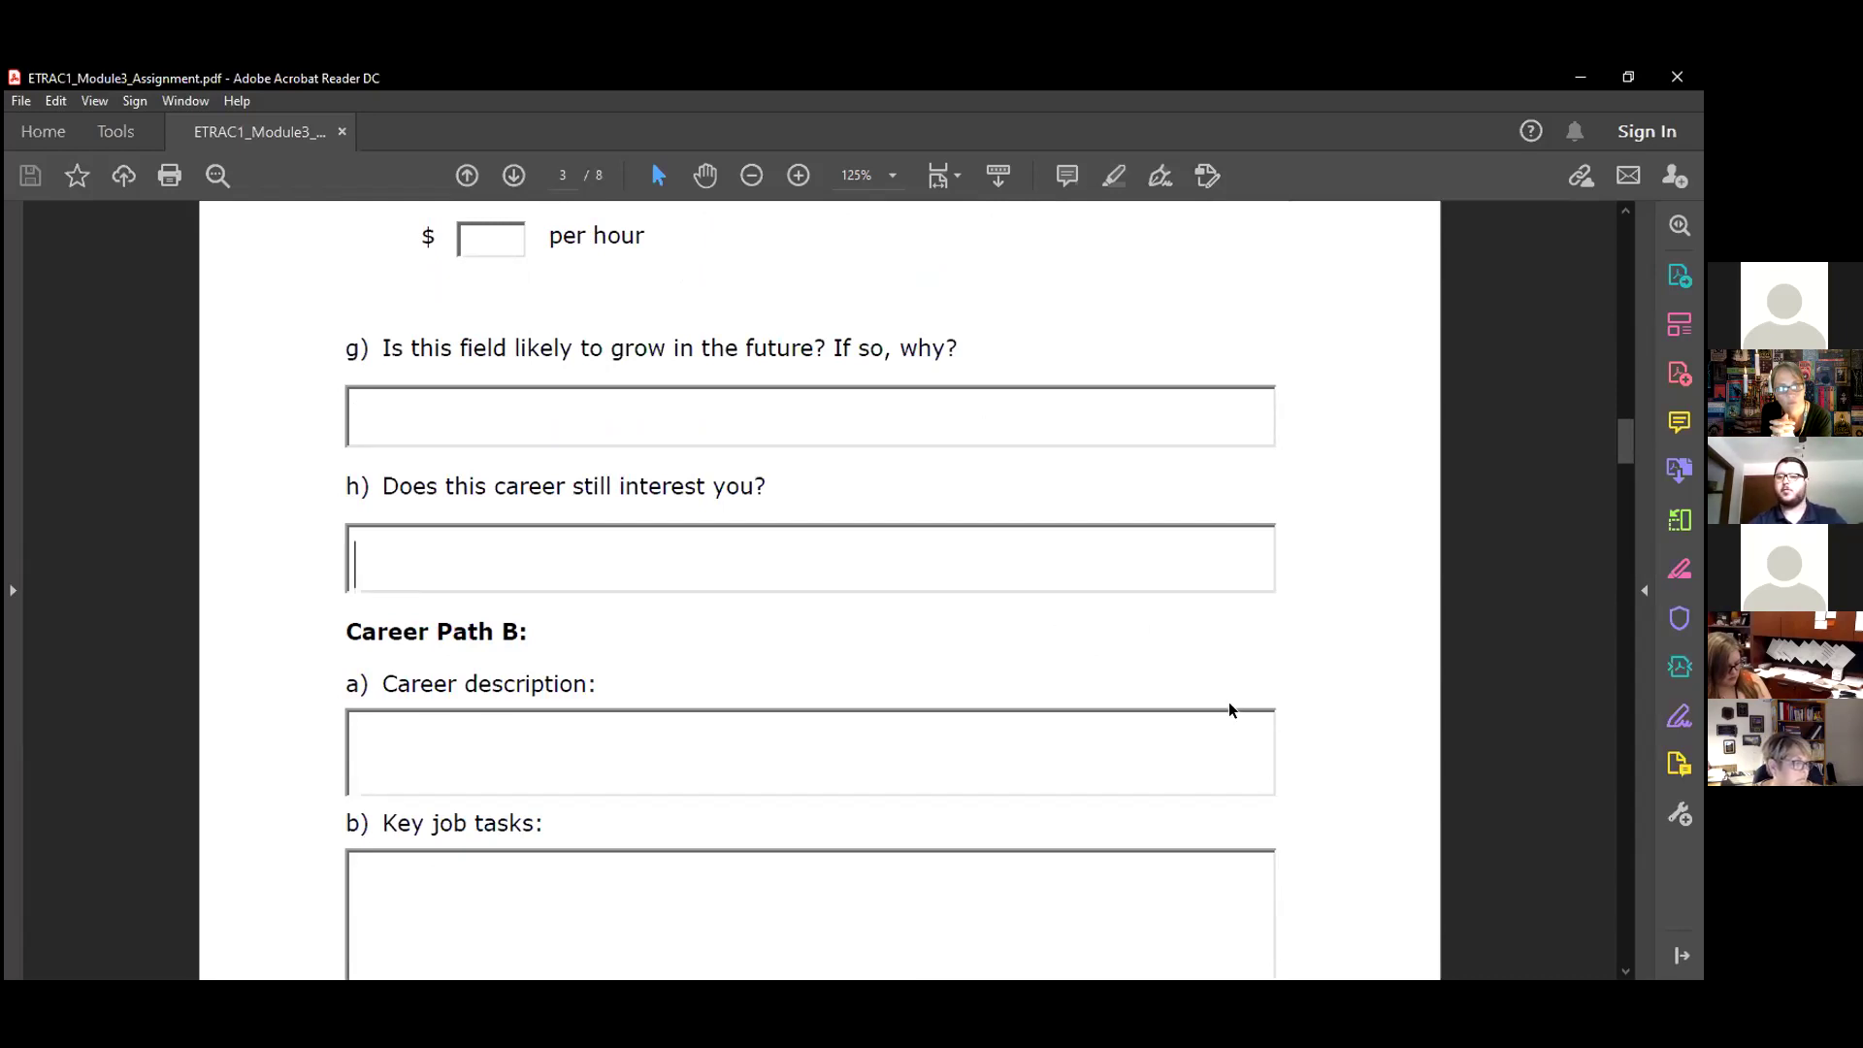
# Look through the Career Path B questions, including key job tasks, examples of job titles, and skills and education required.
pyautogui.scroll(-9, 1226, 683)
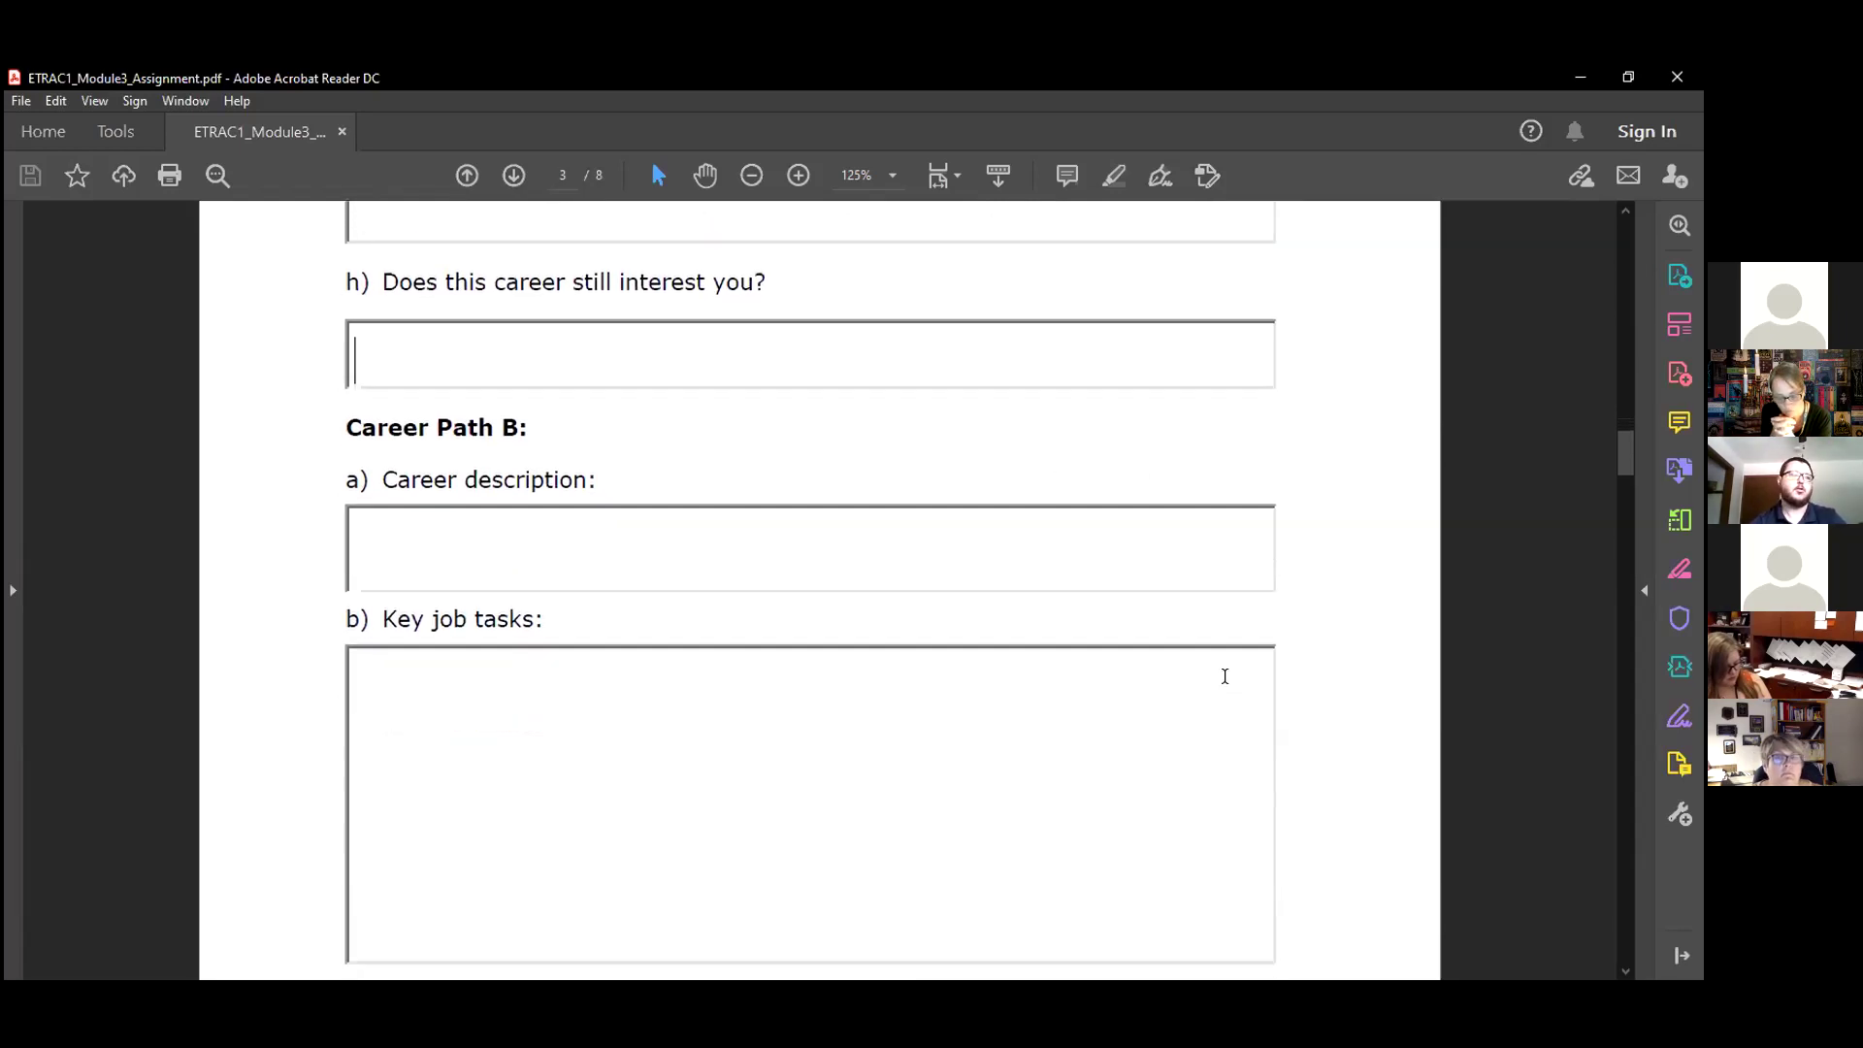
pyautogui.scroll(-10, 1225, 676)
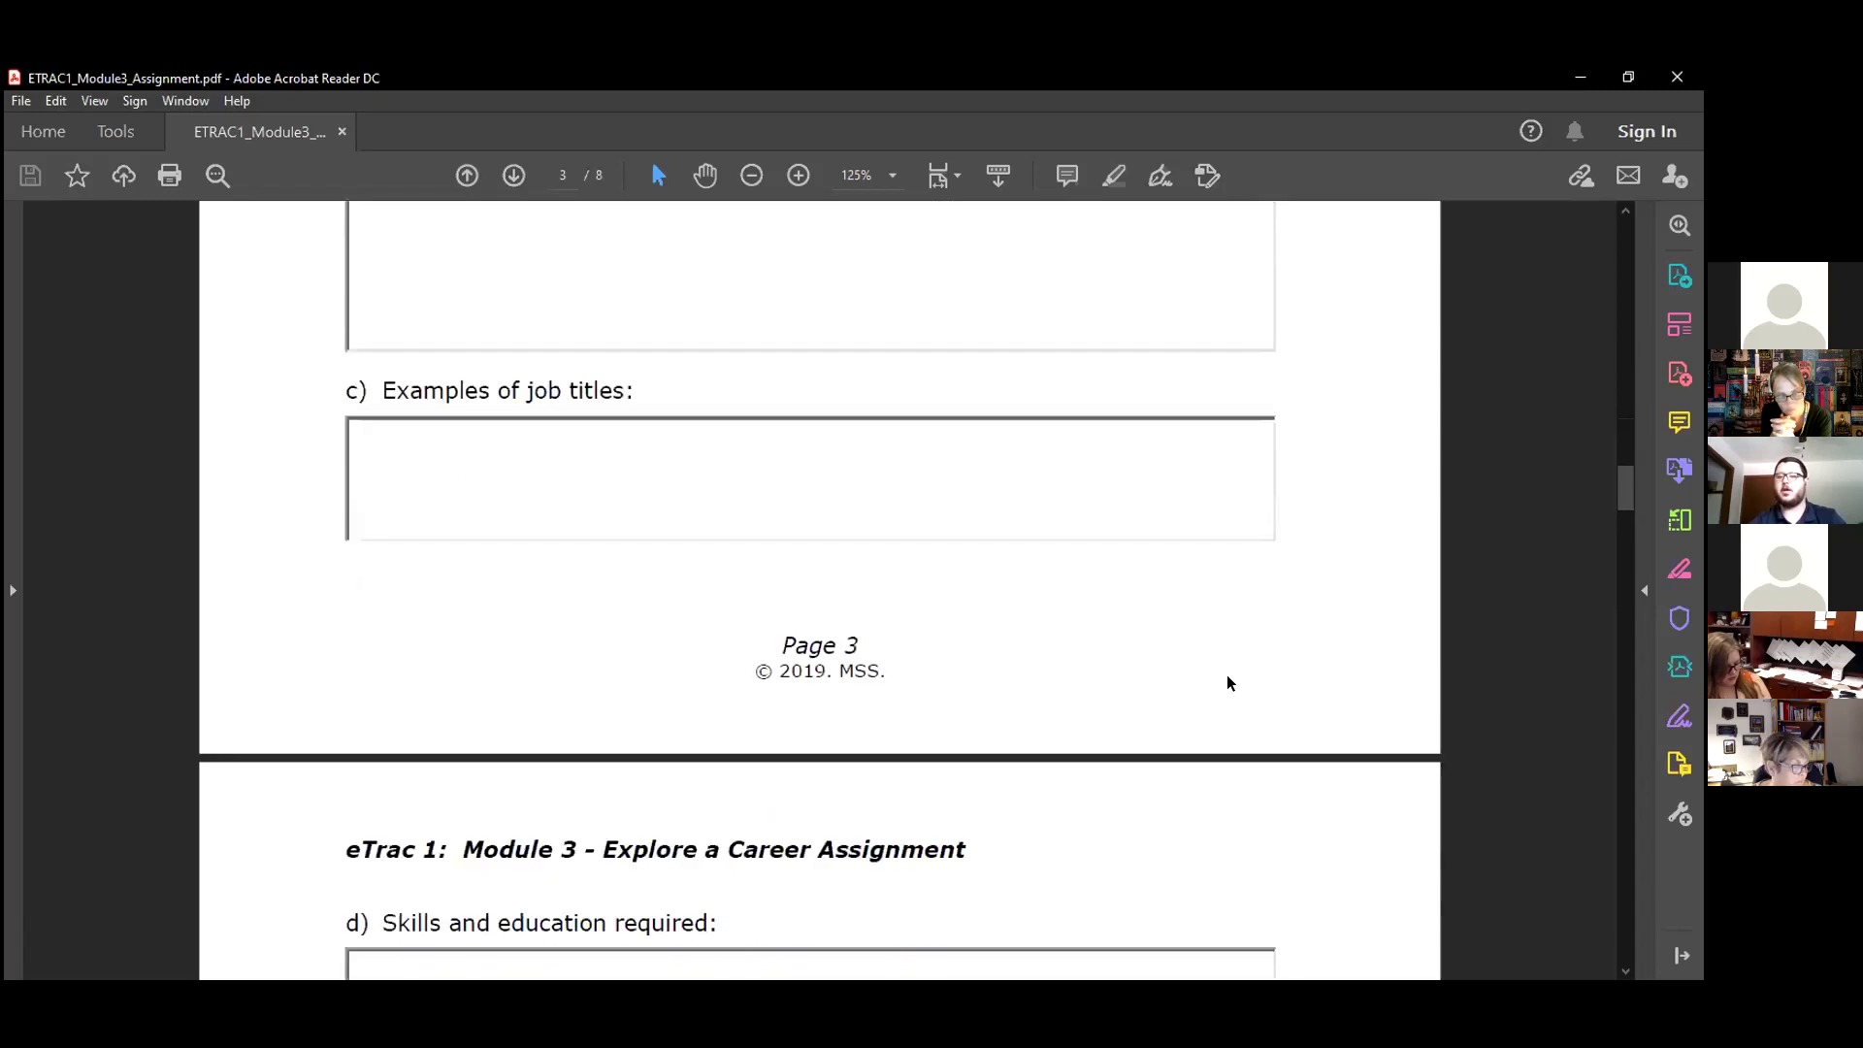
pyautogui.scroll(-3, 1226, 683)
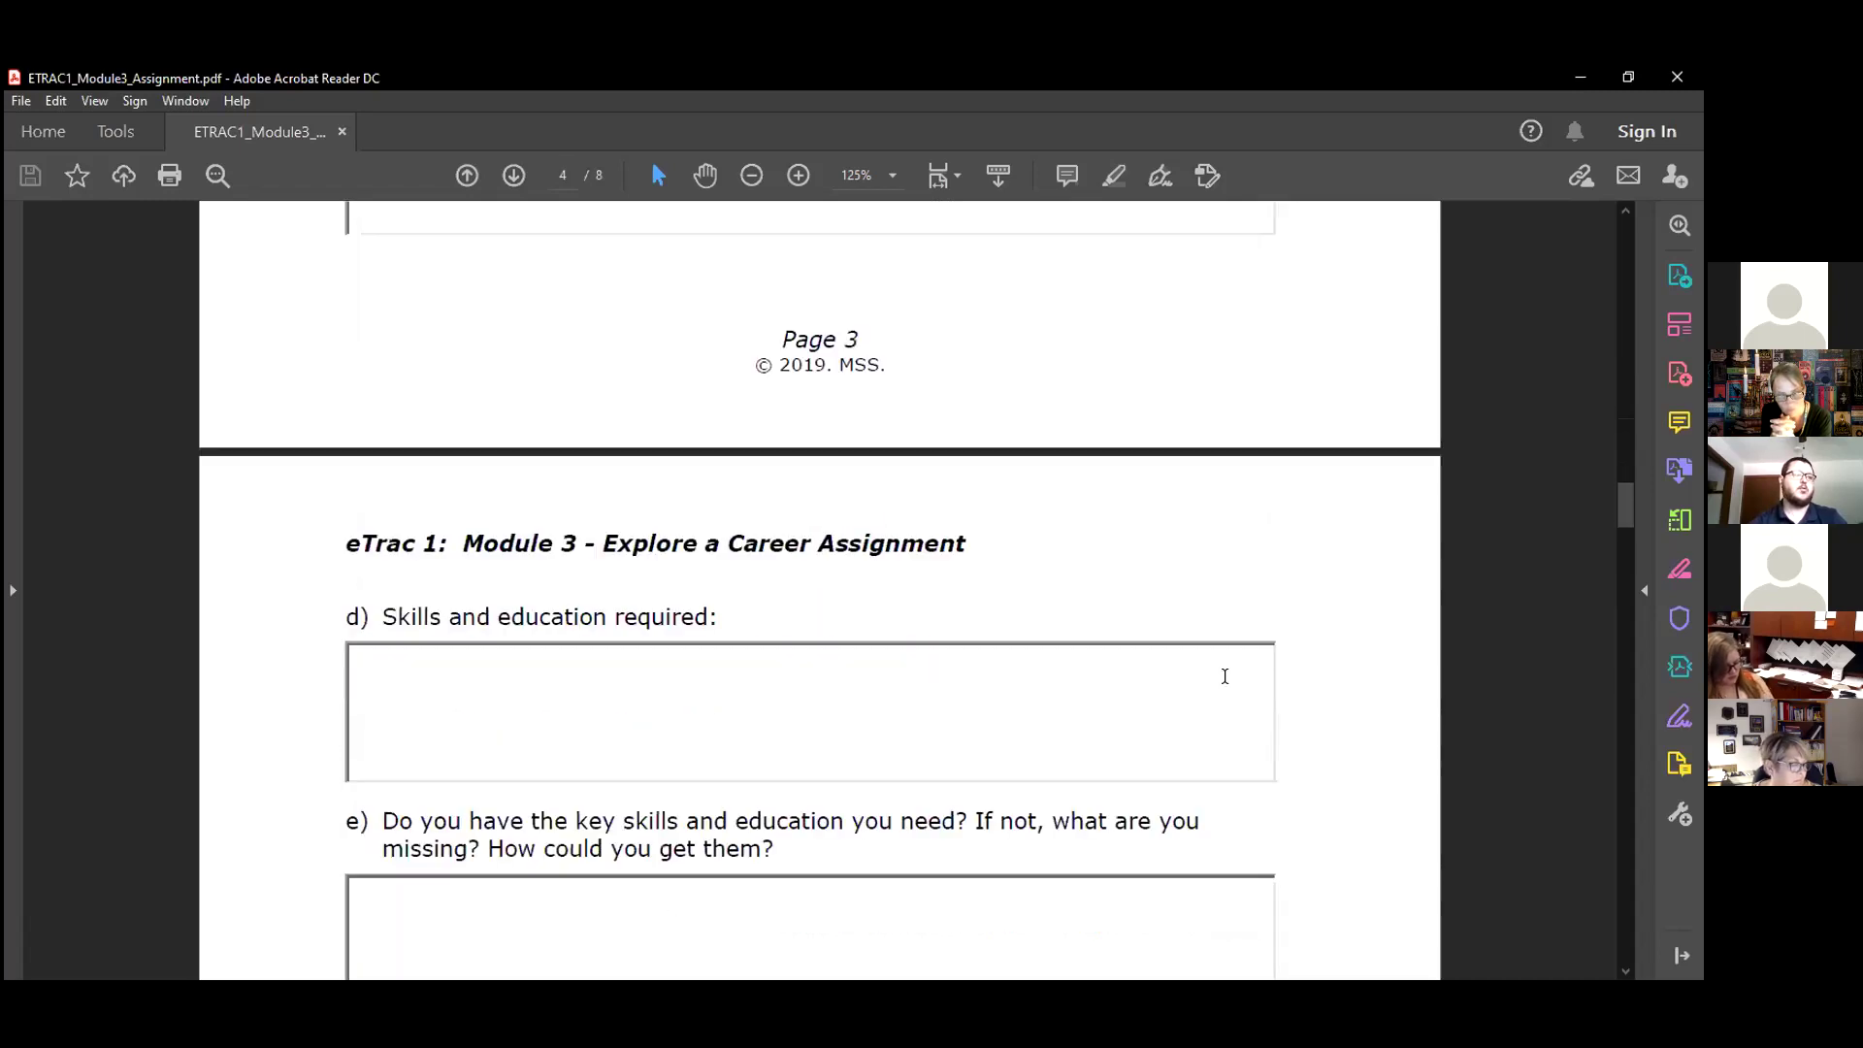
pyautogui.scroll(-20, 1225, 677)
# Examine the Part 2: Dig Deeper instructions, the contact fields for Career Paths A and B, and the job shadowing business fields.
pyautogui.scroll(-10, 1224, 677)
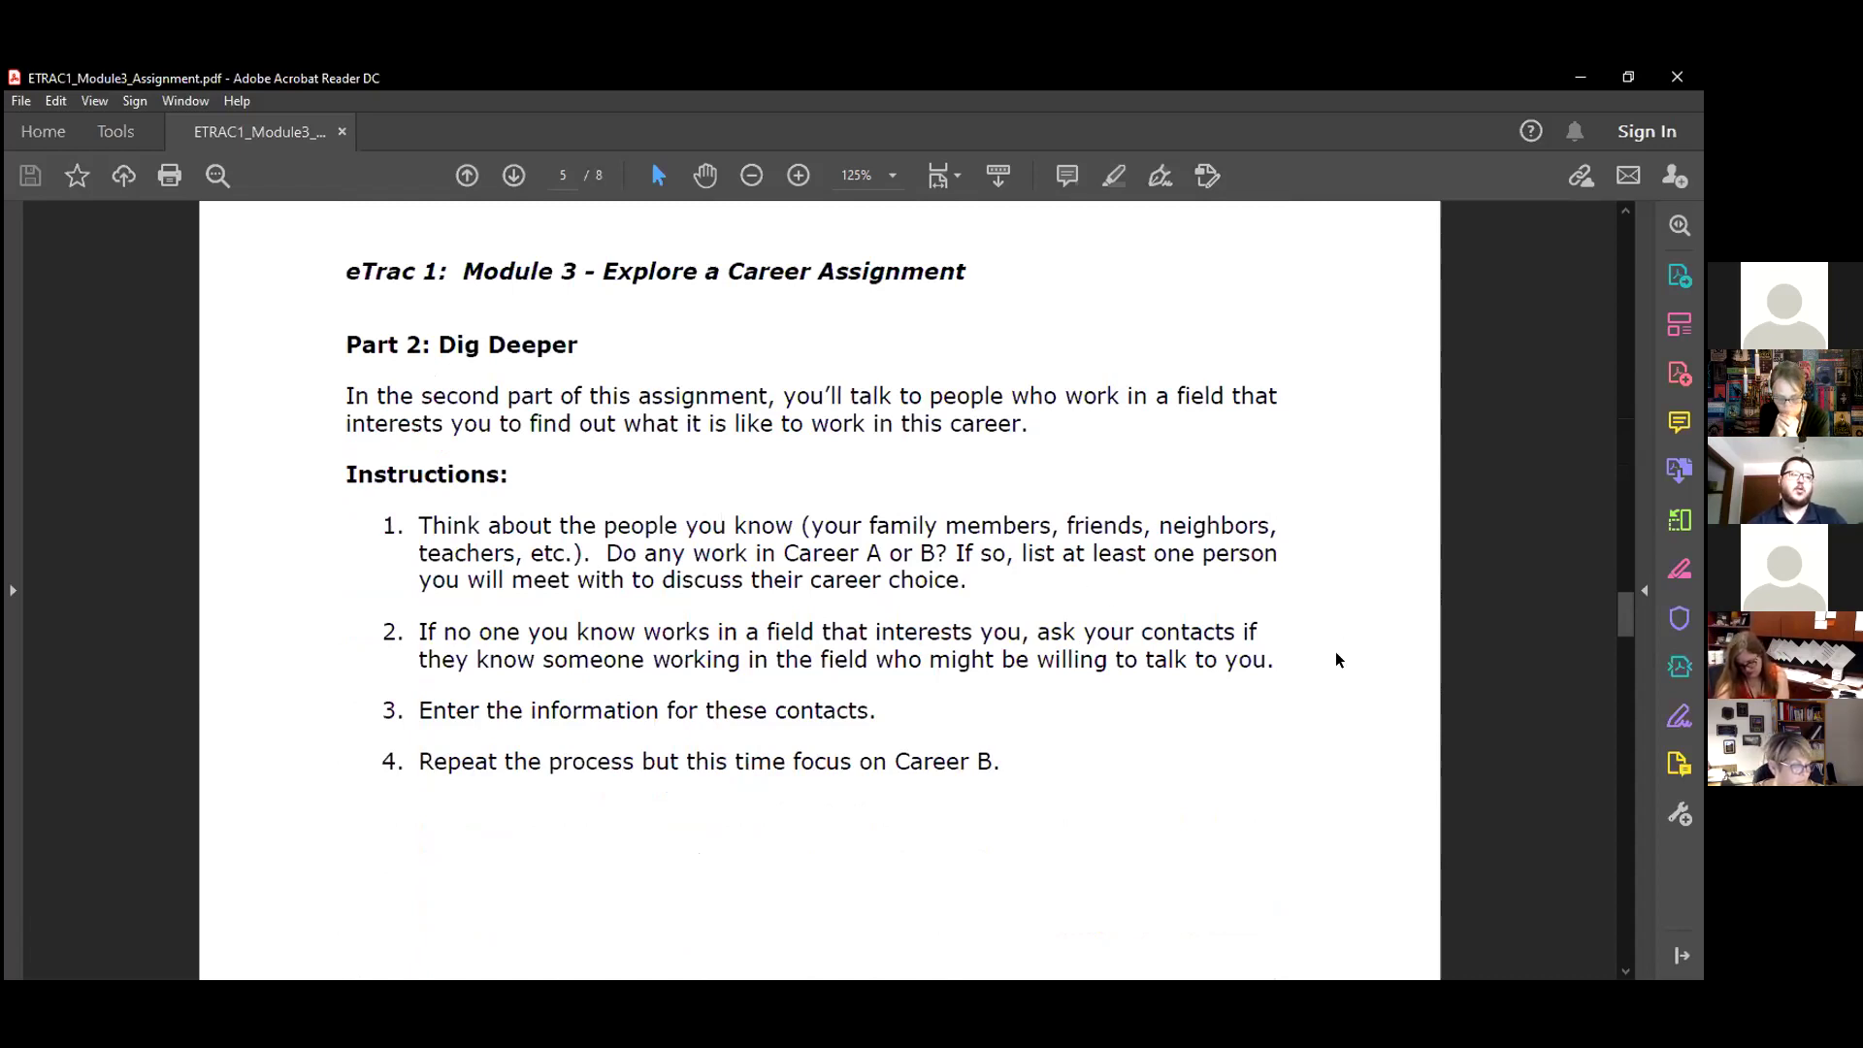
pyautogui.scroll(-2, 1337, 659)
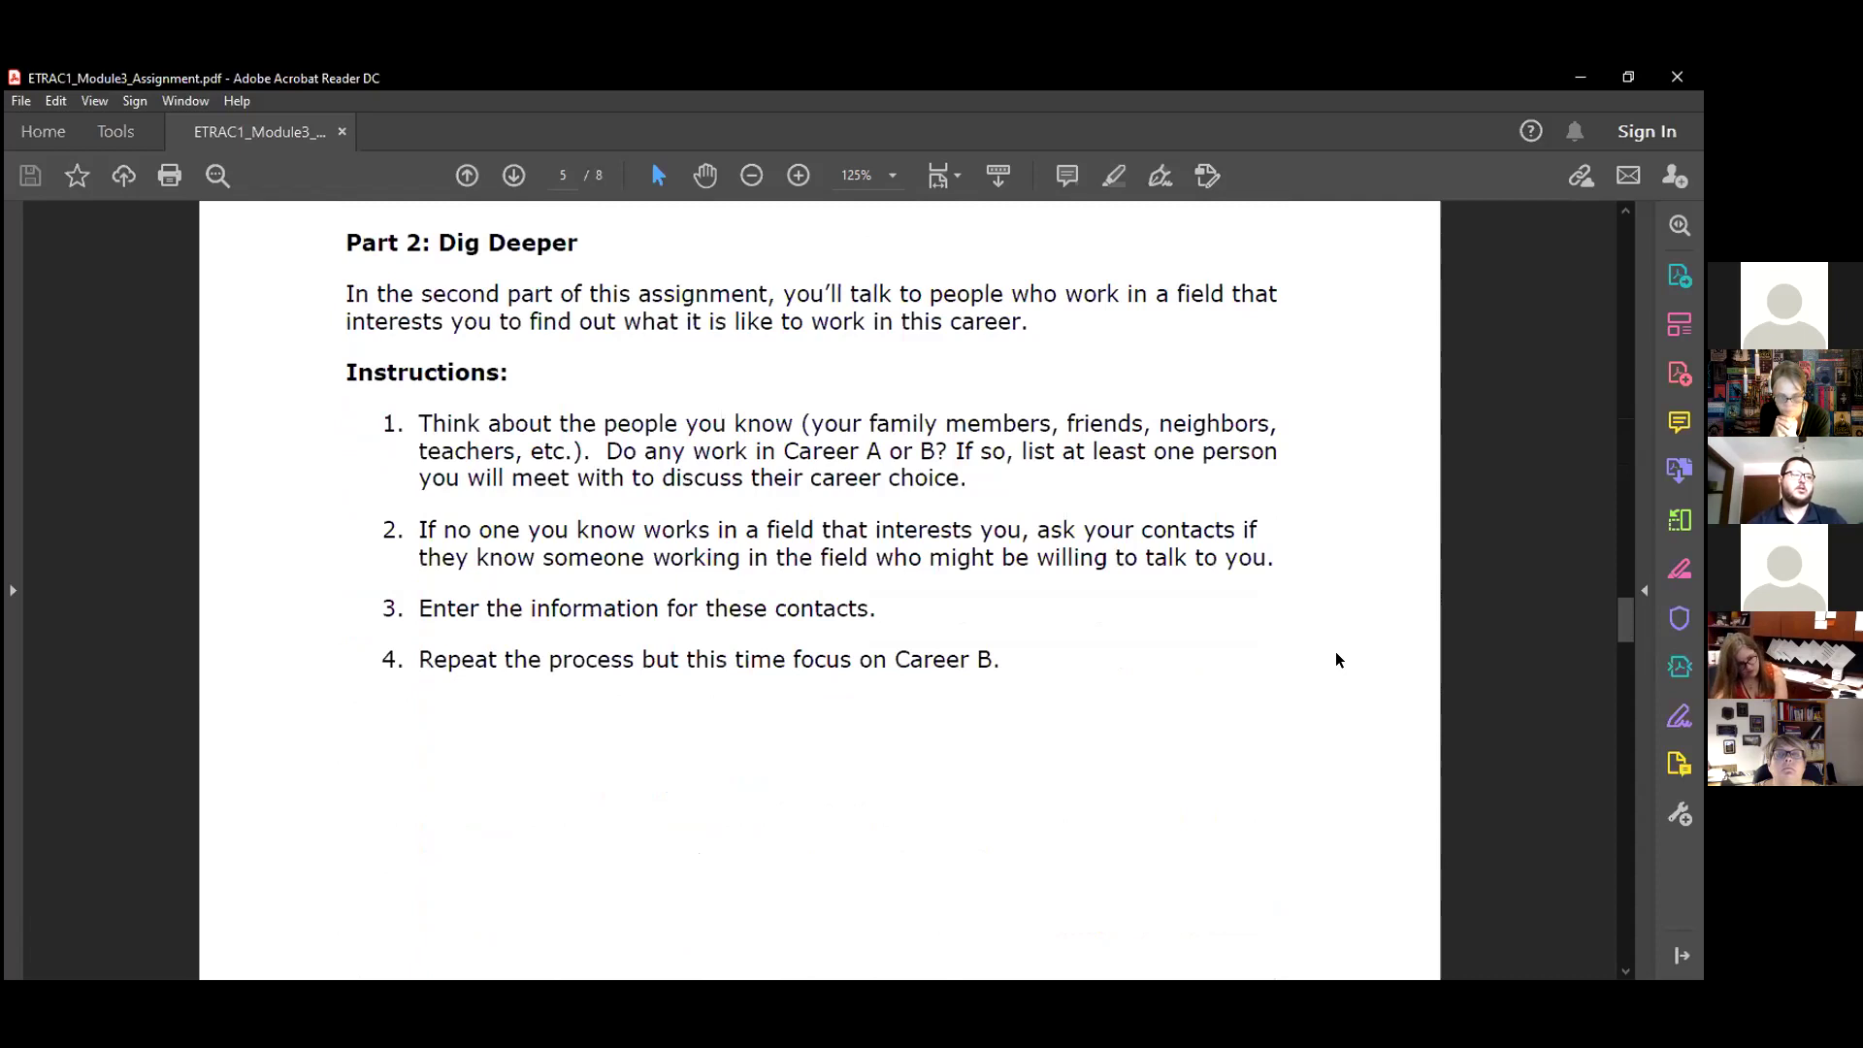
pyautogui.moveTo(1626, 603); pyautogui.dragTo(1647, 697)
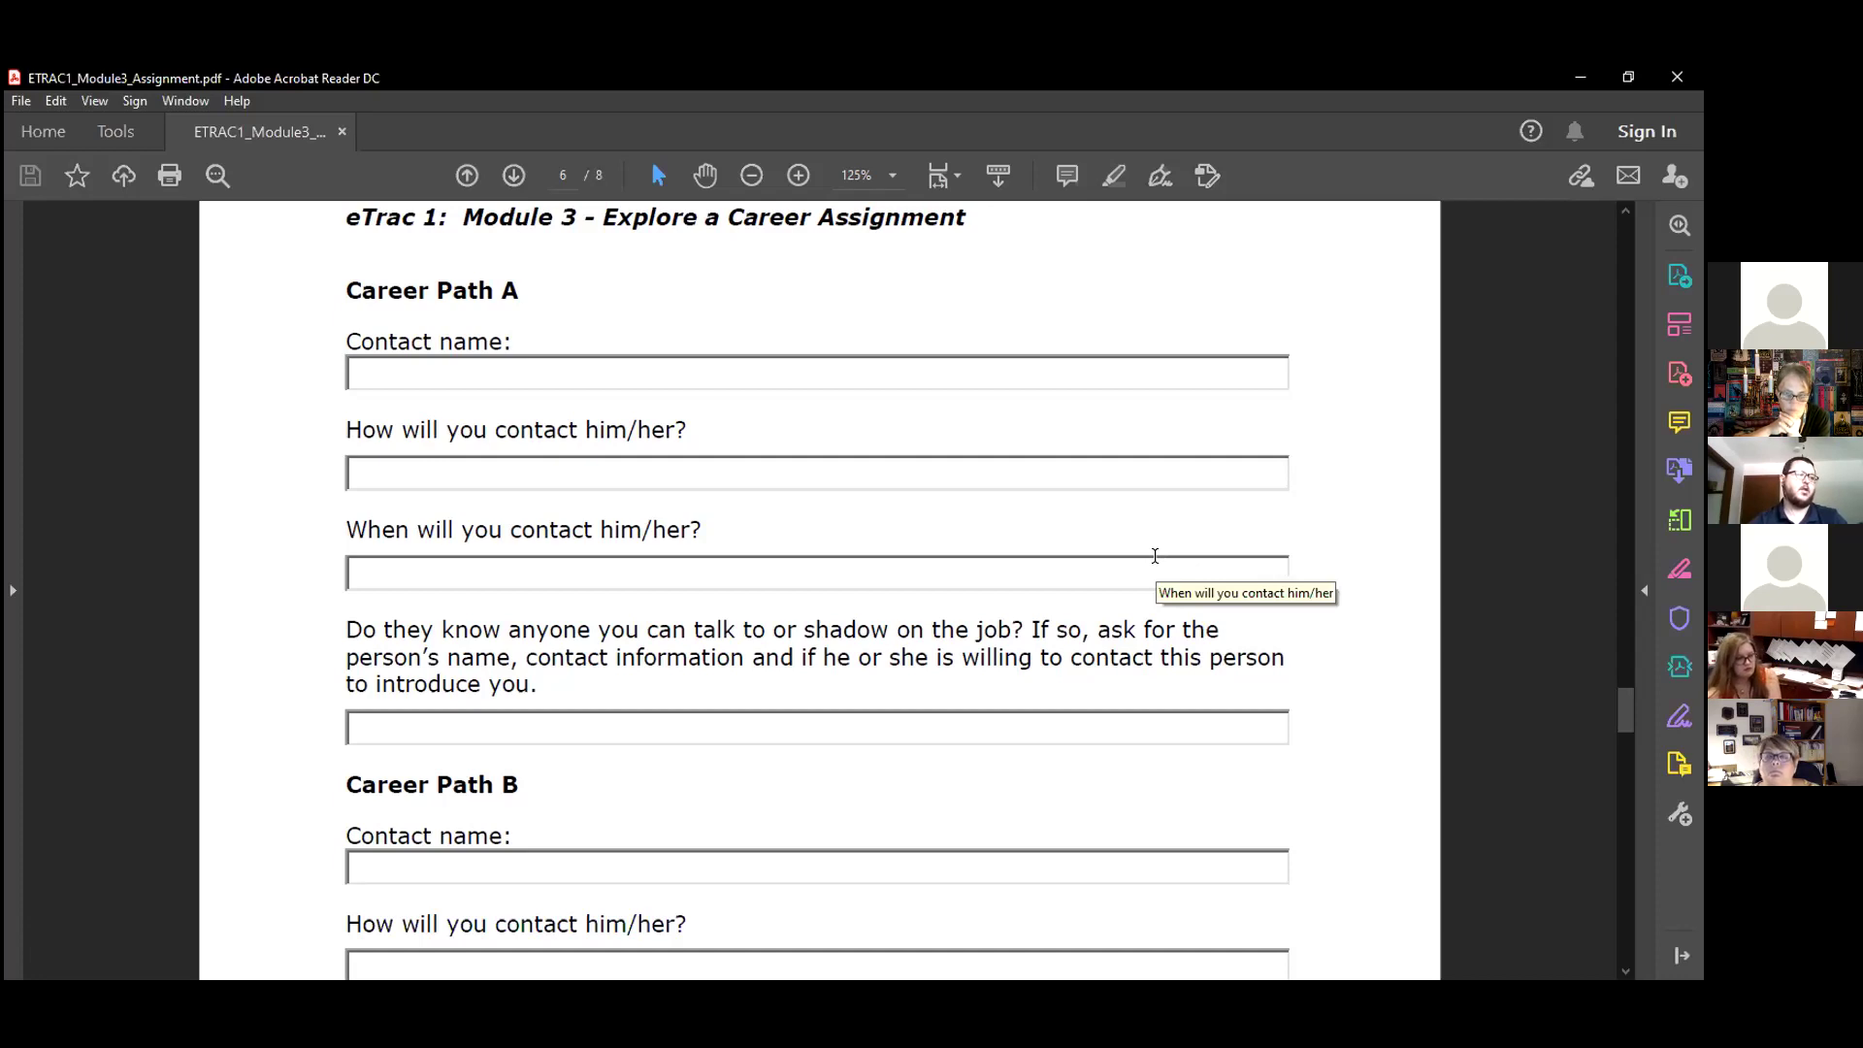
pyautogui.scroll(-2, 1155, 555)
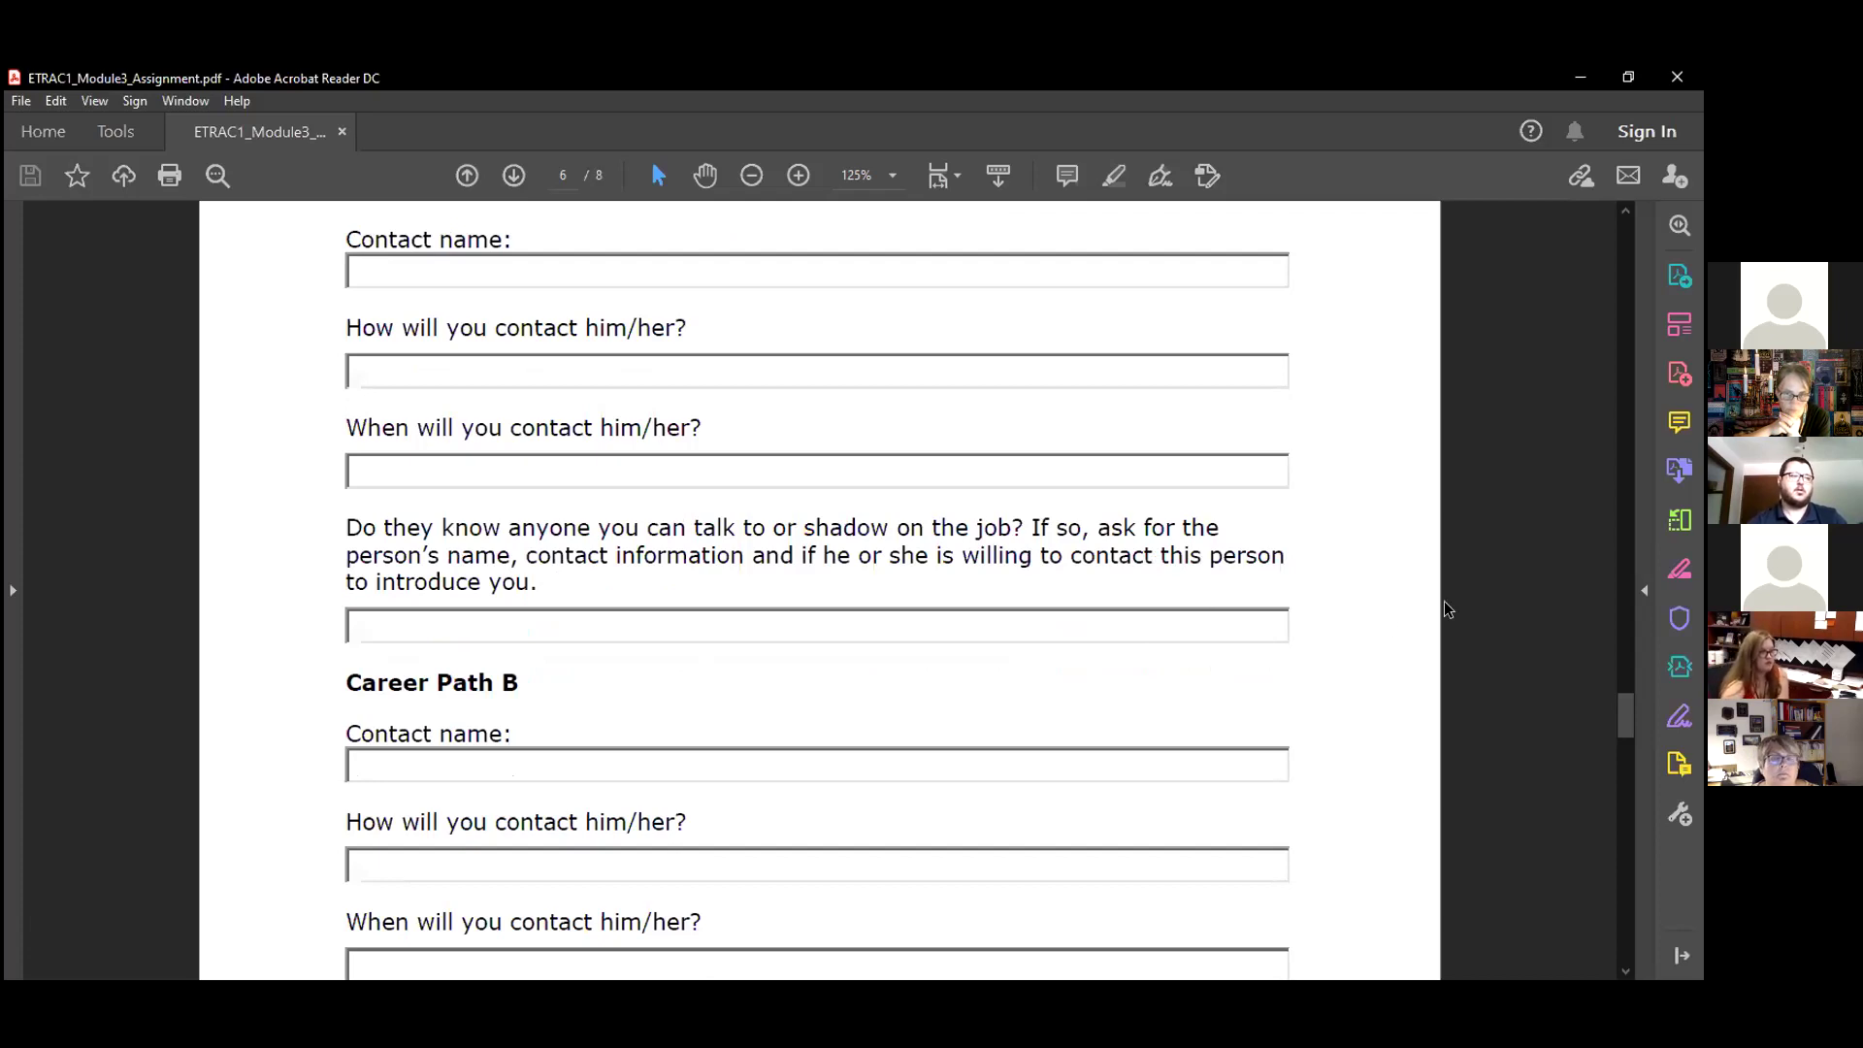
pyautogui.scroll(-3, 1444, 606)
pyautogui.scroll(-3, 1444, 607)
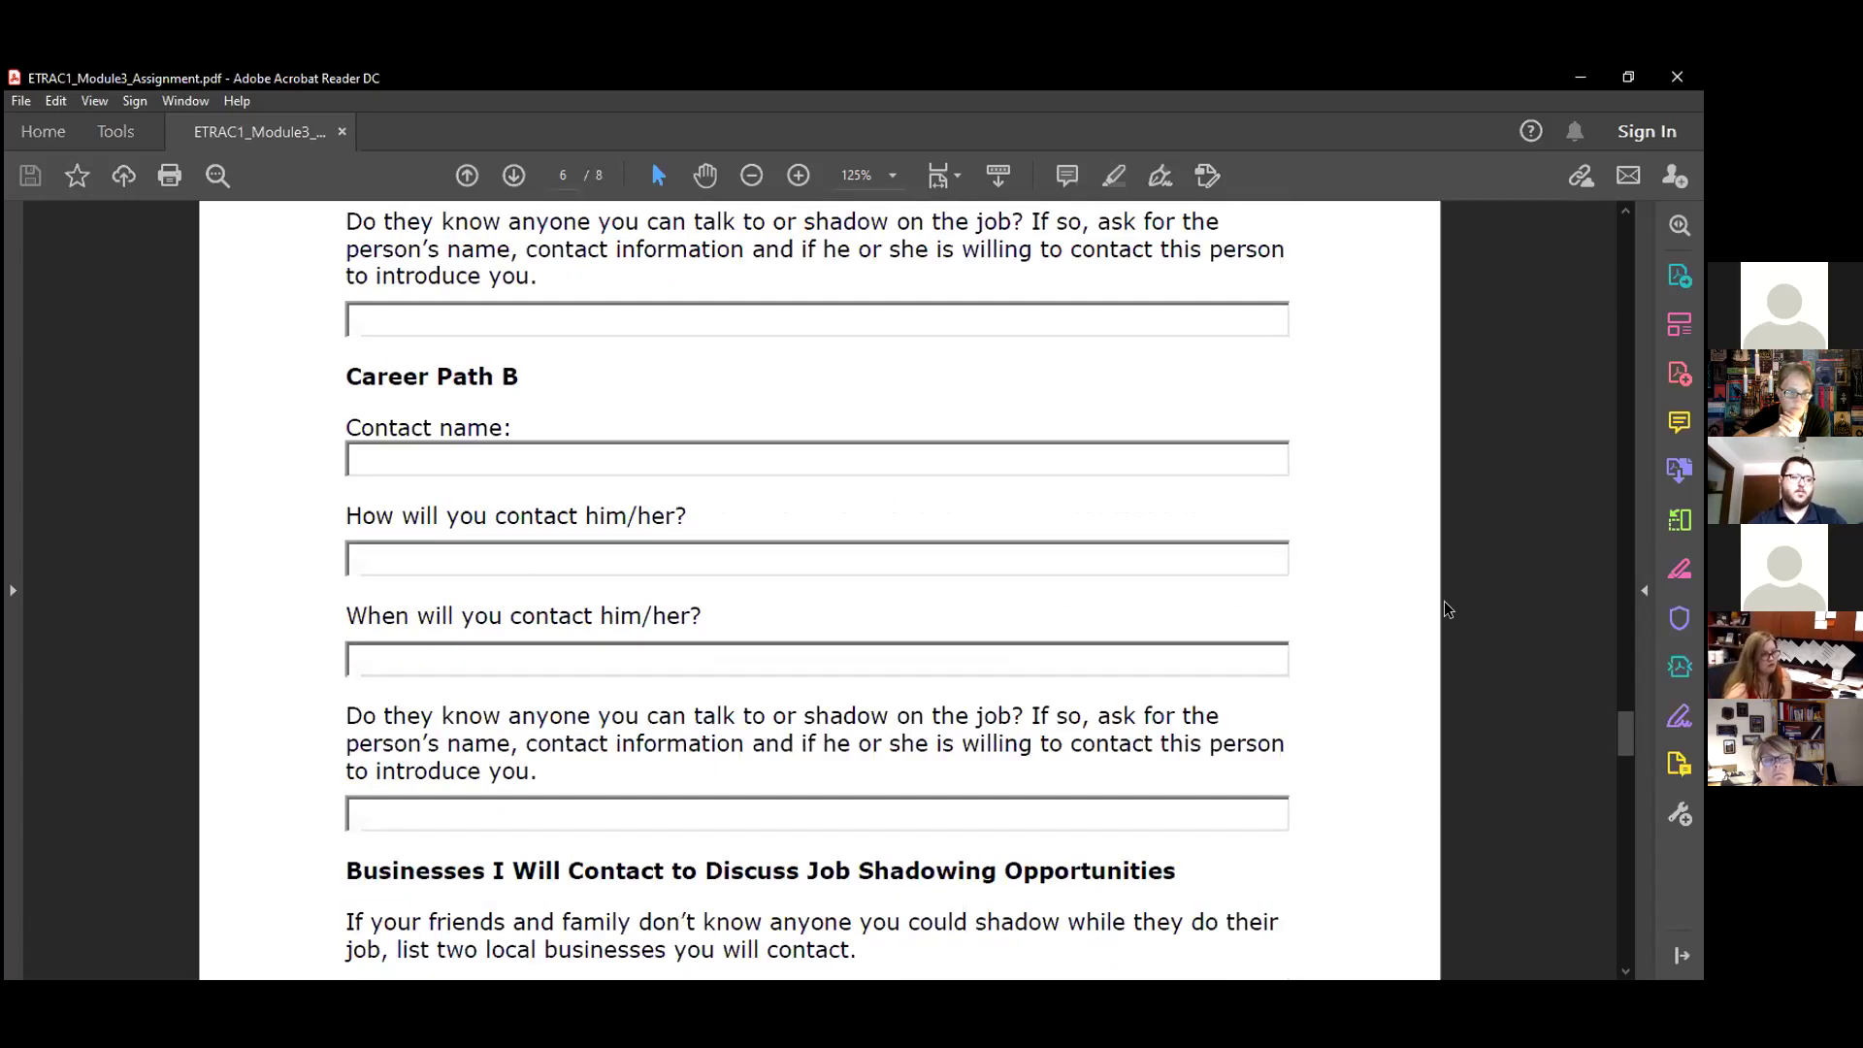
pyautogui.scroll(-2, 1444, 607)
pyautogui.scroll(-7, 1444, 608)
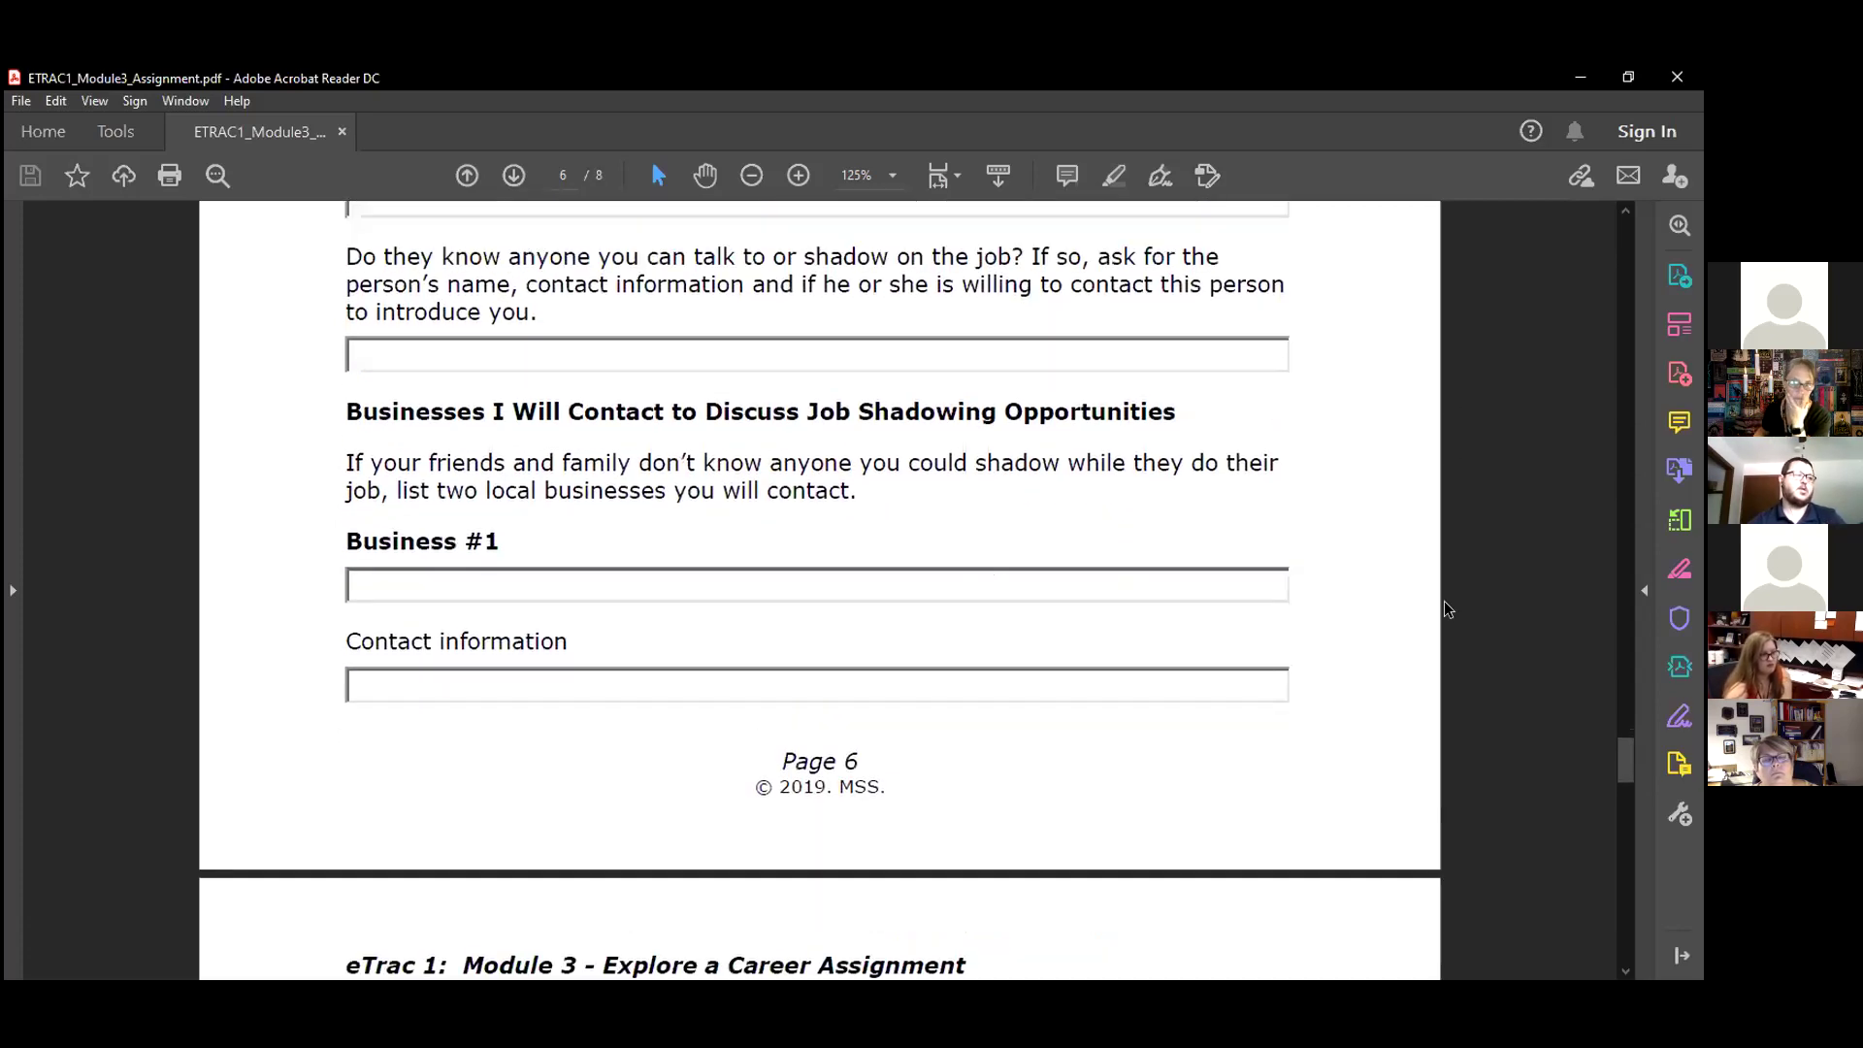
pyautogui.scroll(-3, 1443, 607)
pyautogui.scroll(1, 1444, 610)
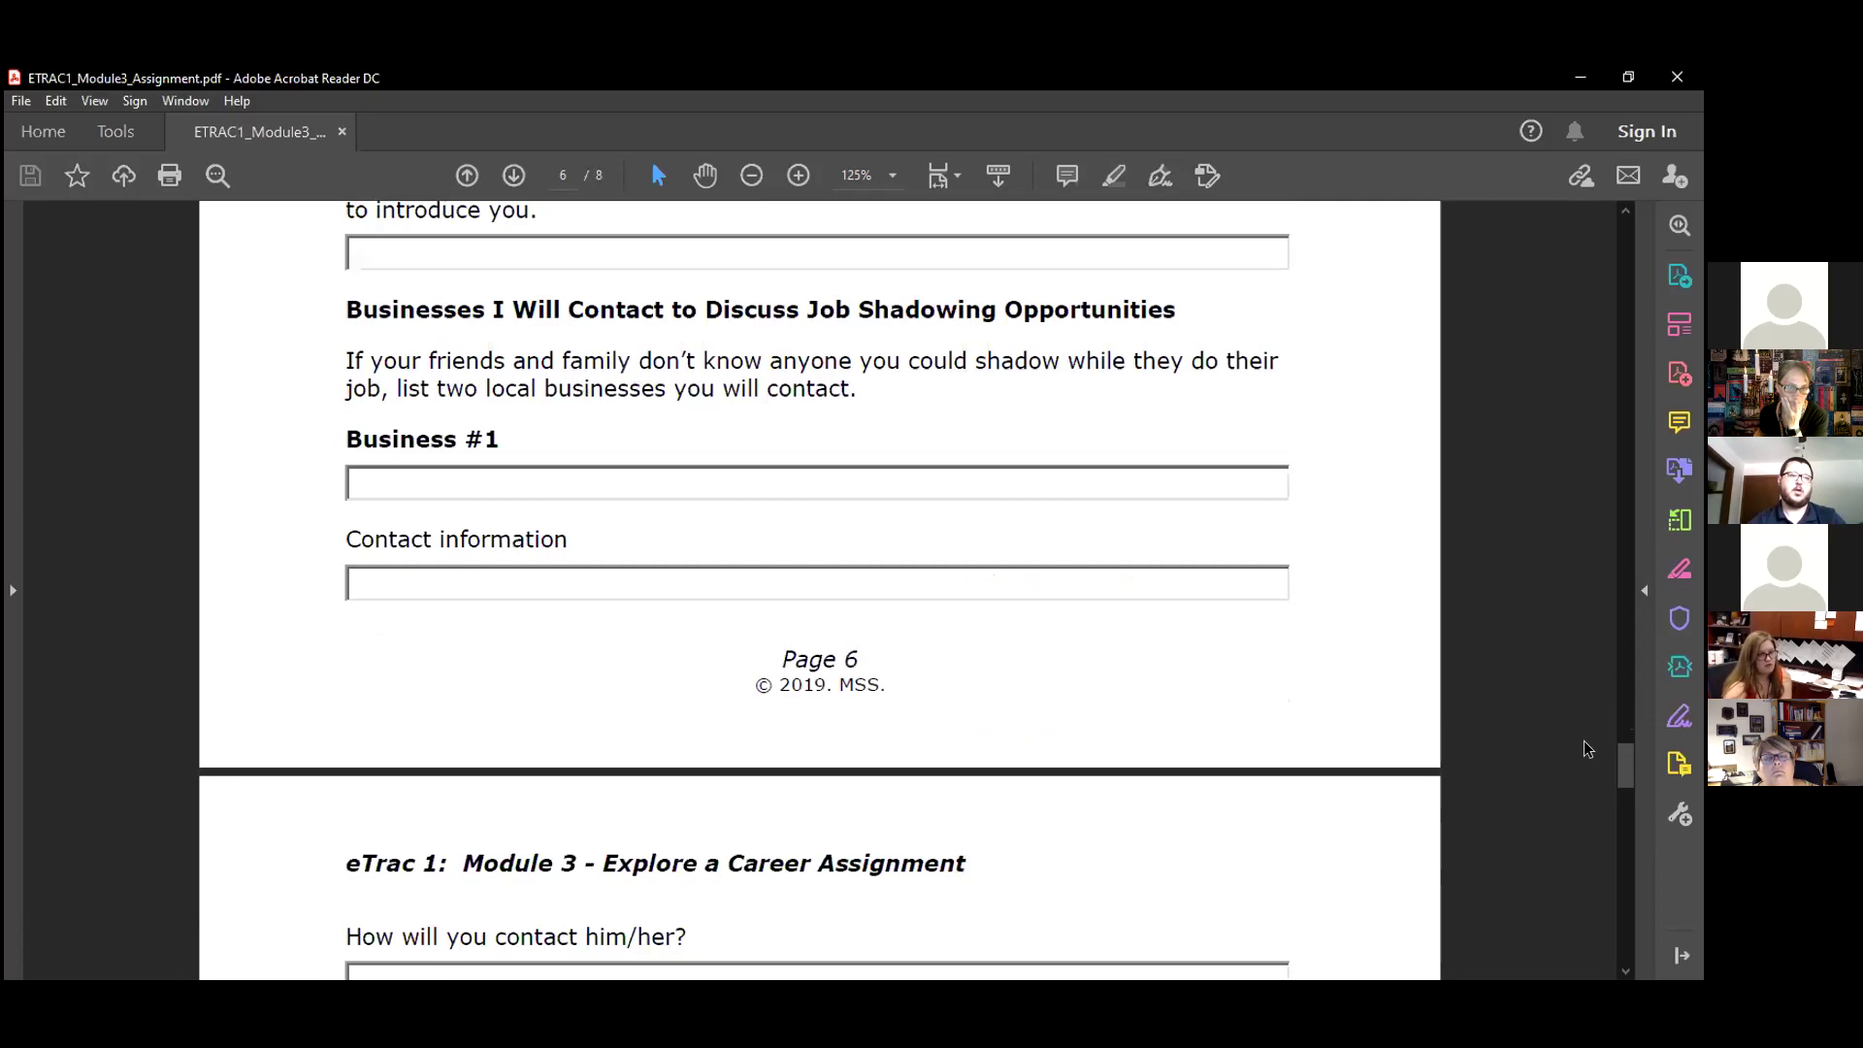
pyautogui.scroll(-10, 1624, 755)
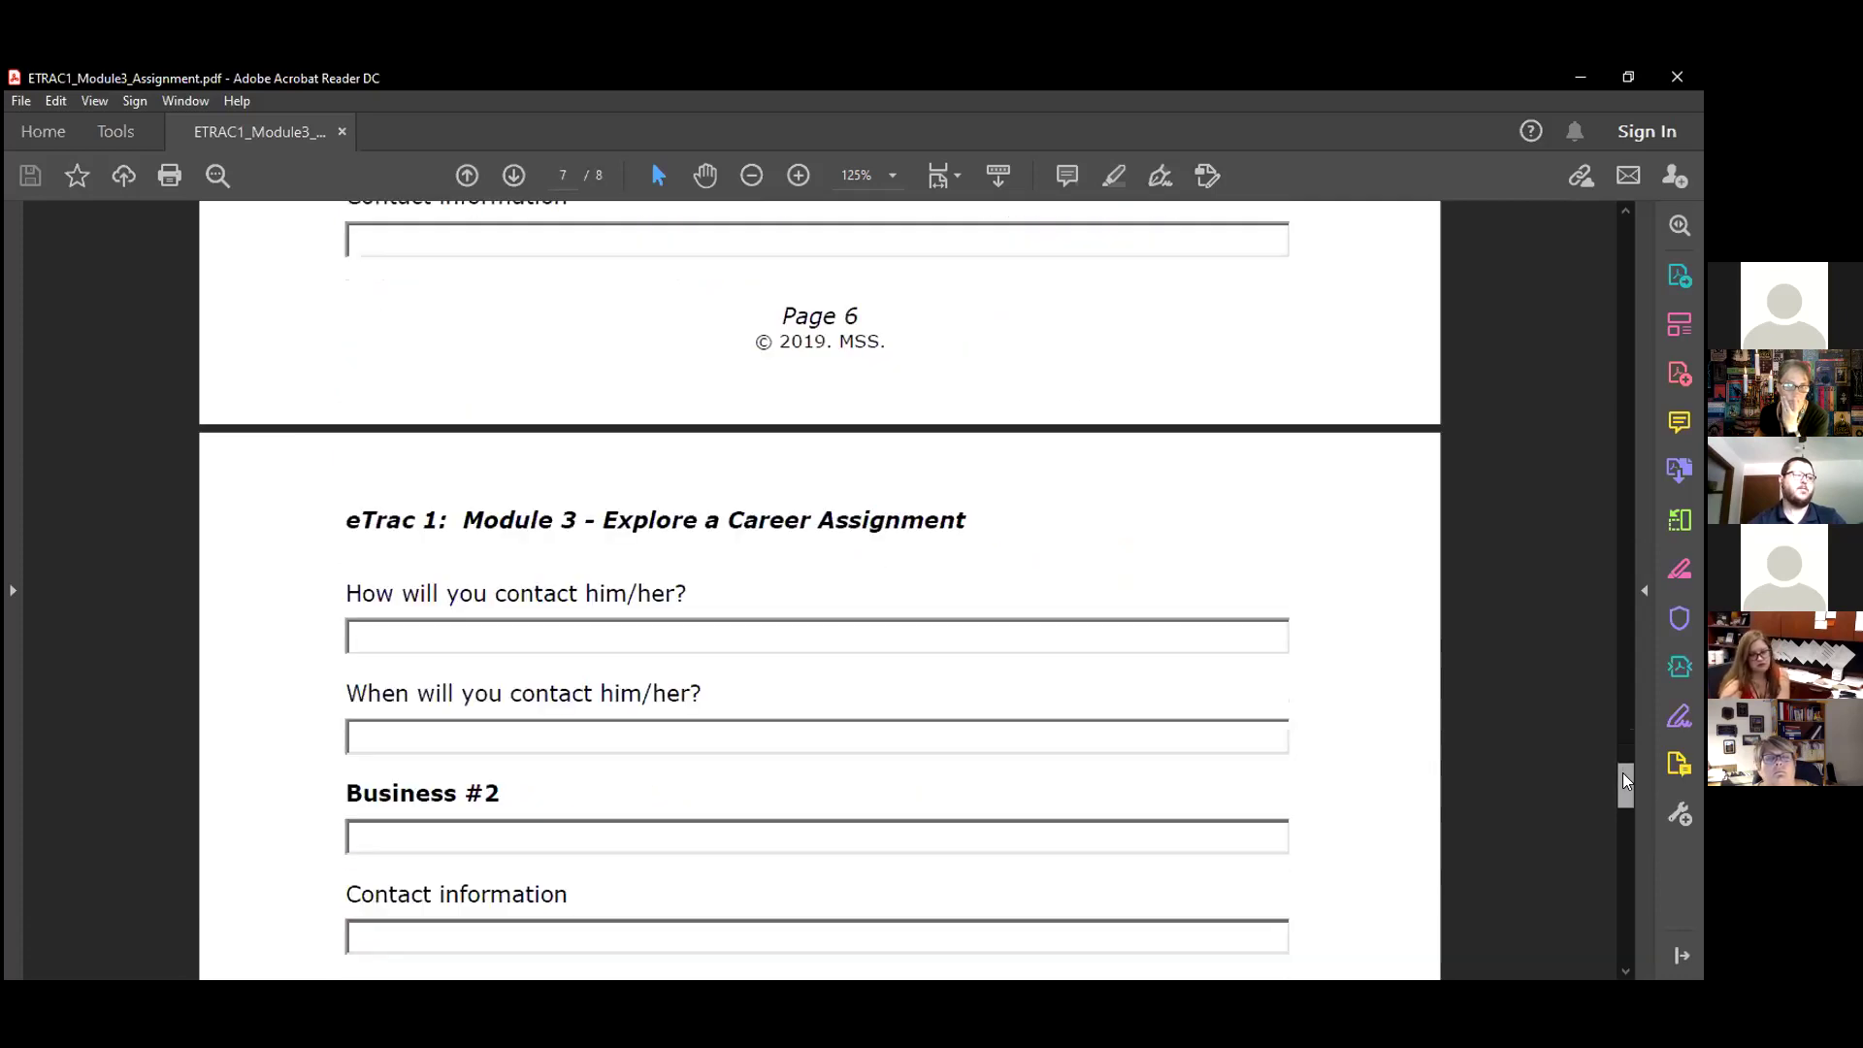
# Read the EXTRA CREDIT: Shadowing Someone on the Job tips and the Some Questions to Consider Asking list through page 8.
pyautogui.scroll(-20, 1630, 820)
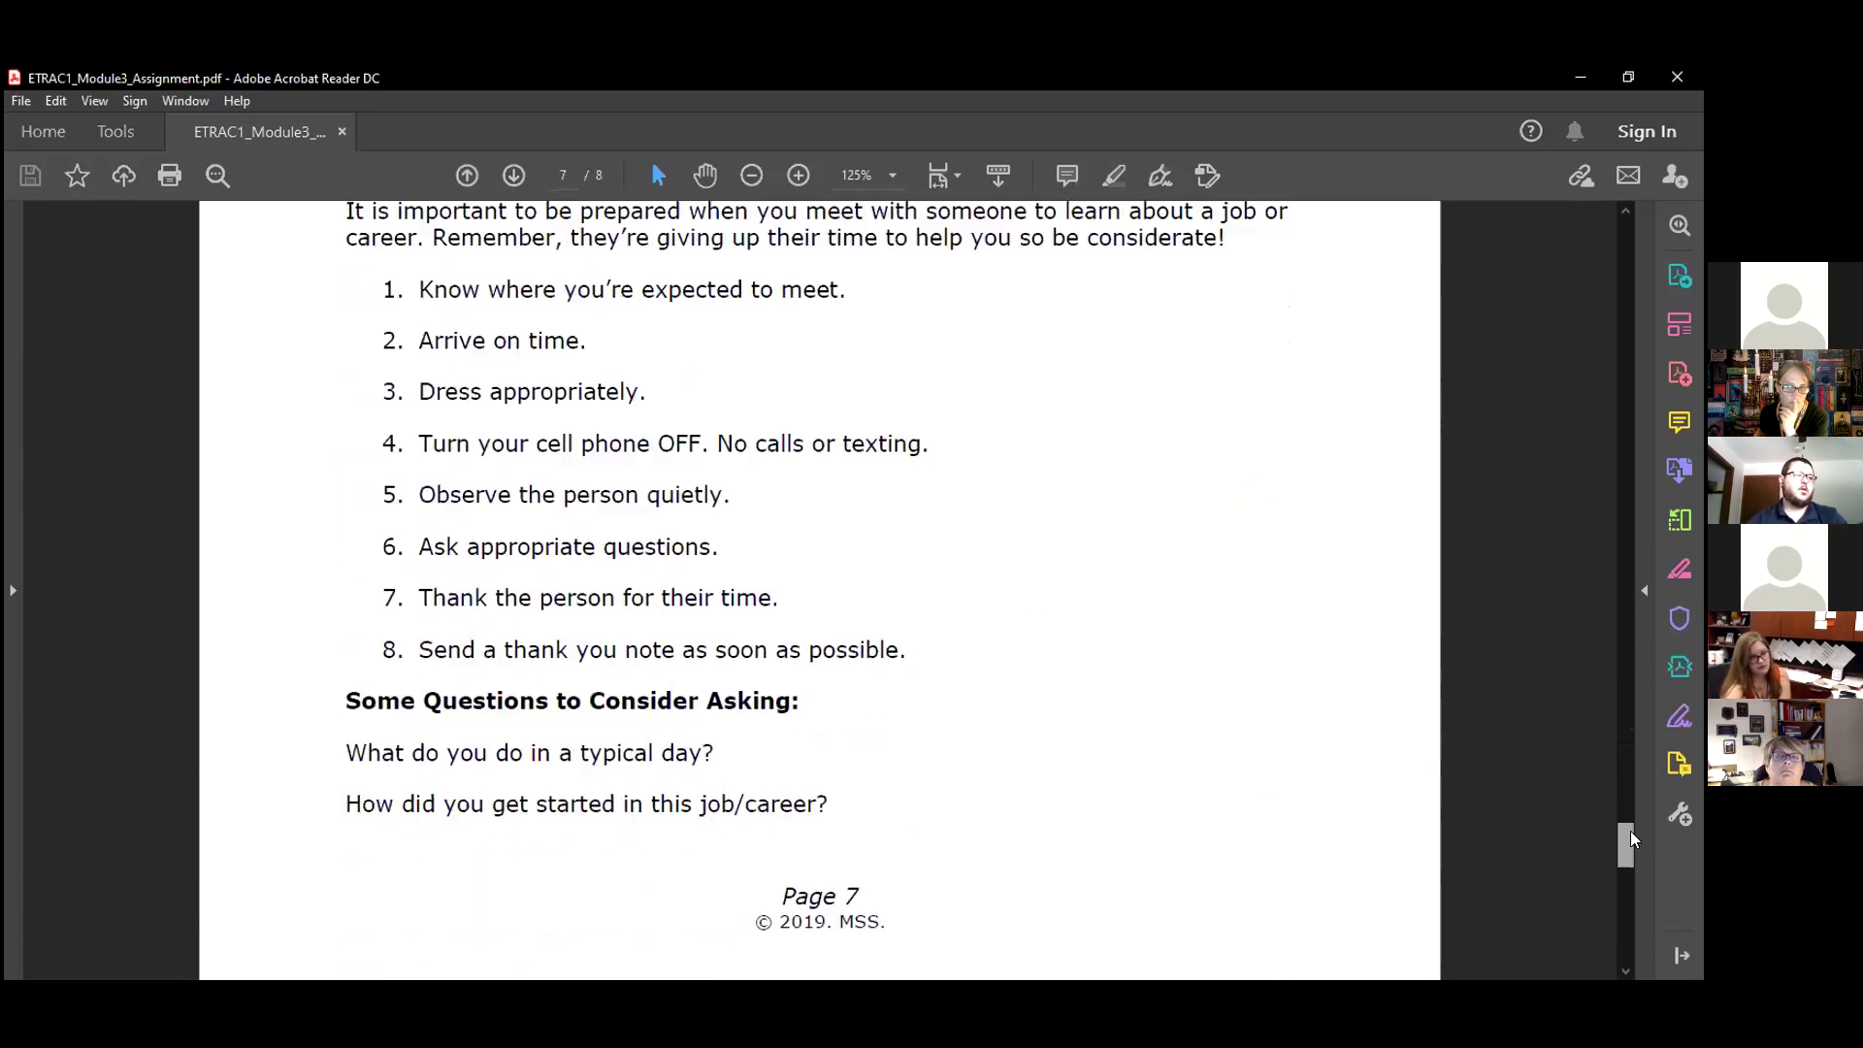
pyautogui.scroll(3, 1628, 827)
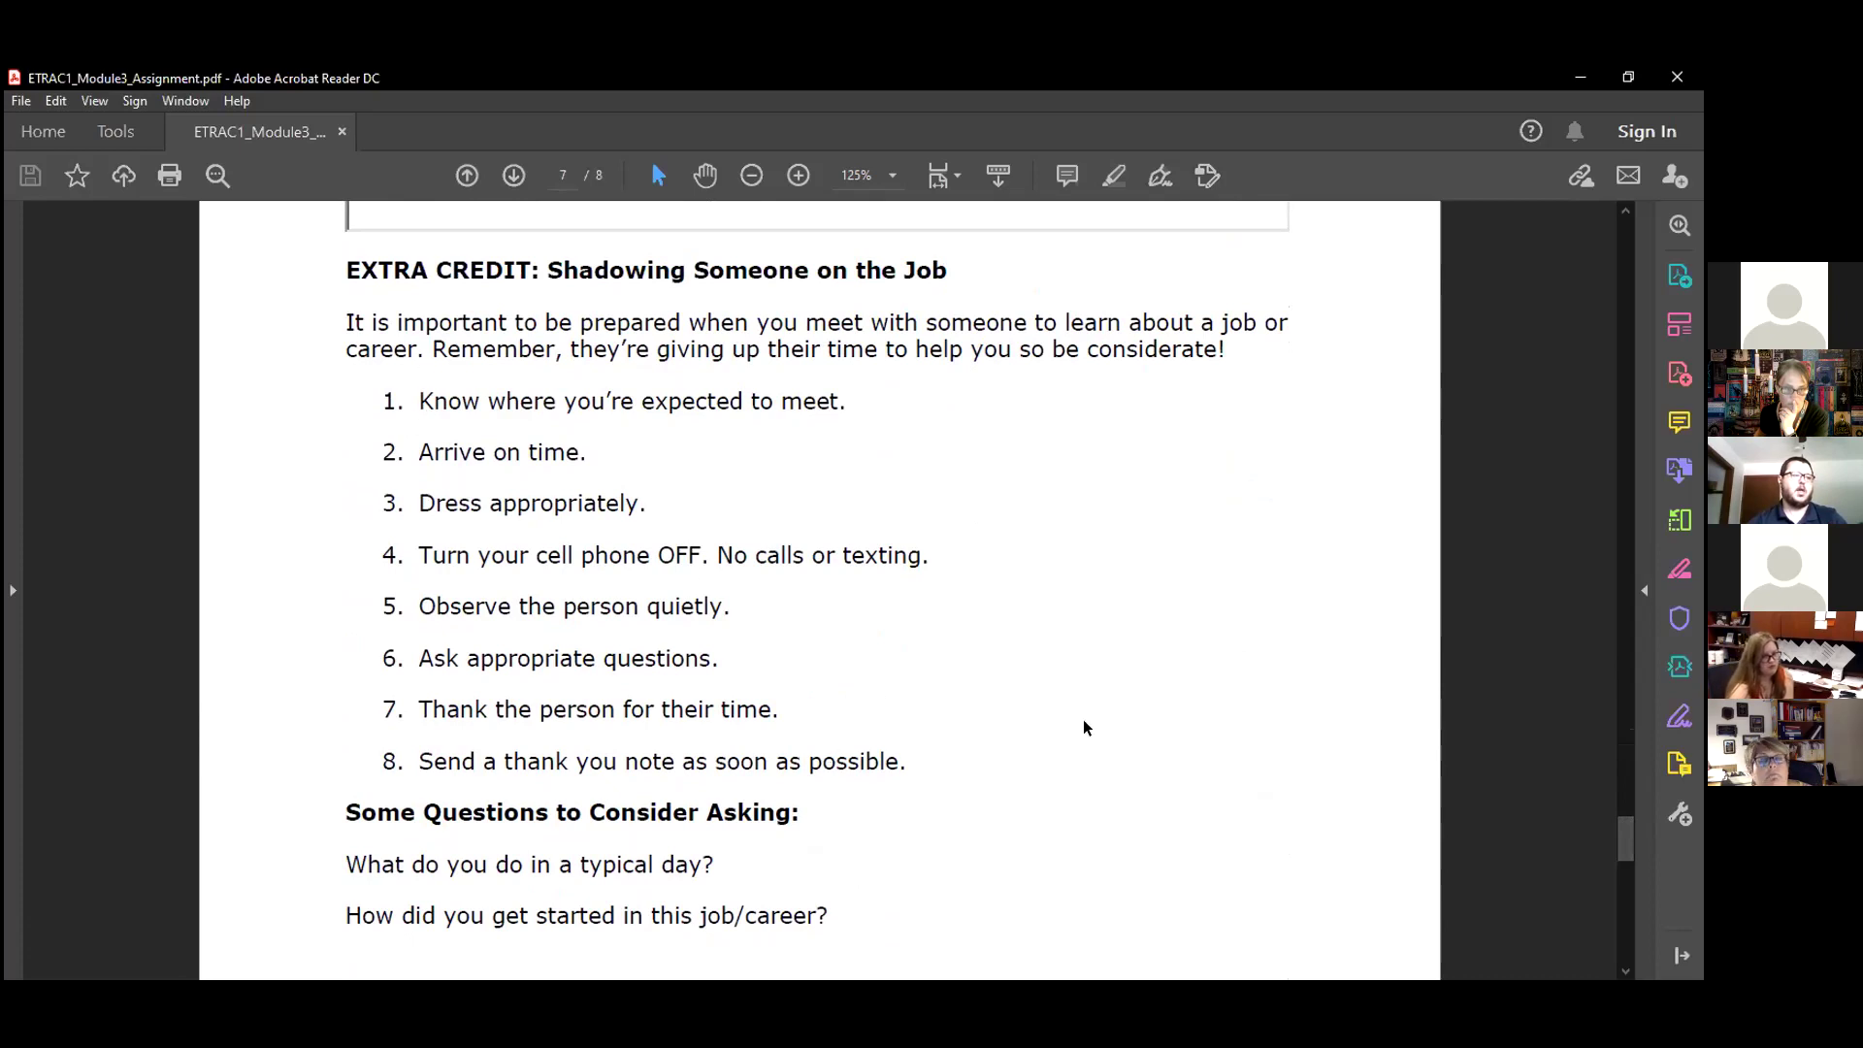
pyautogui.scroll(-5, 1268, 798)
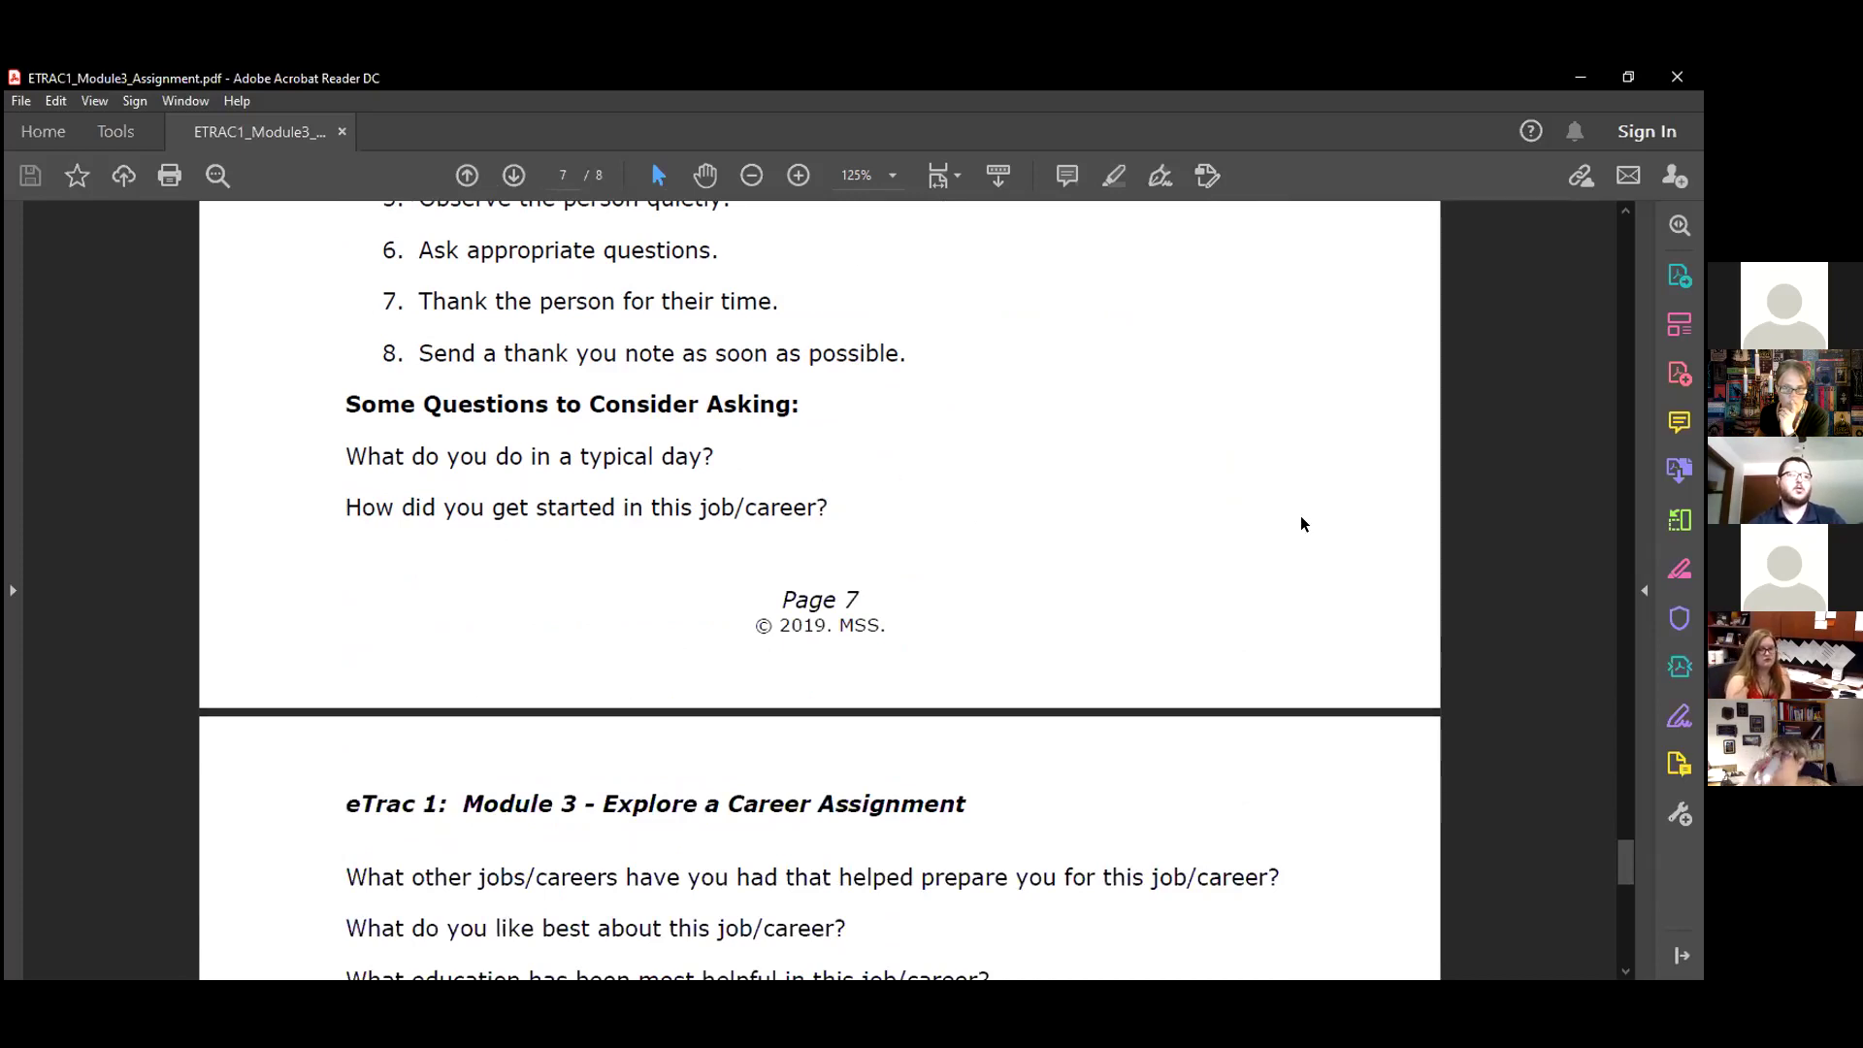
pyautogui.scroll(-3, 1301, 518)
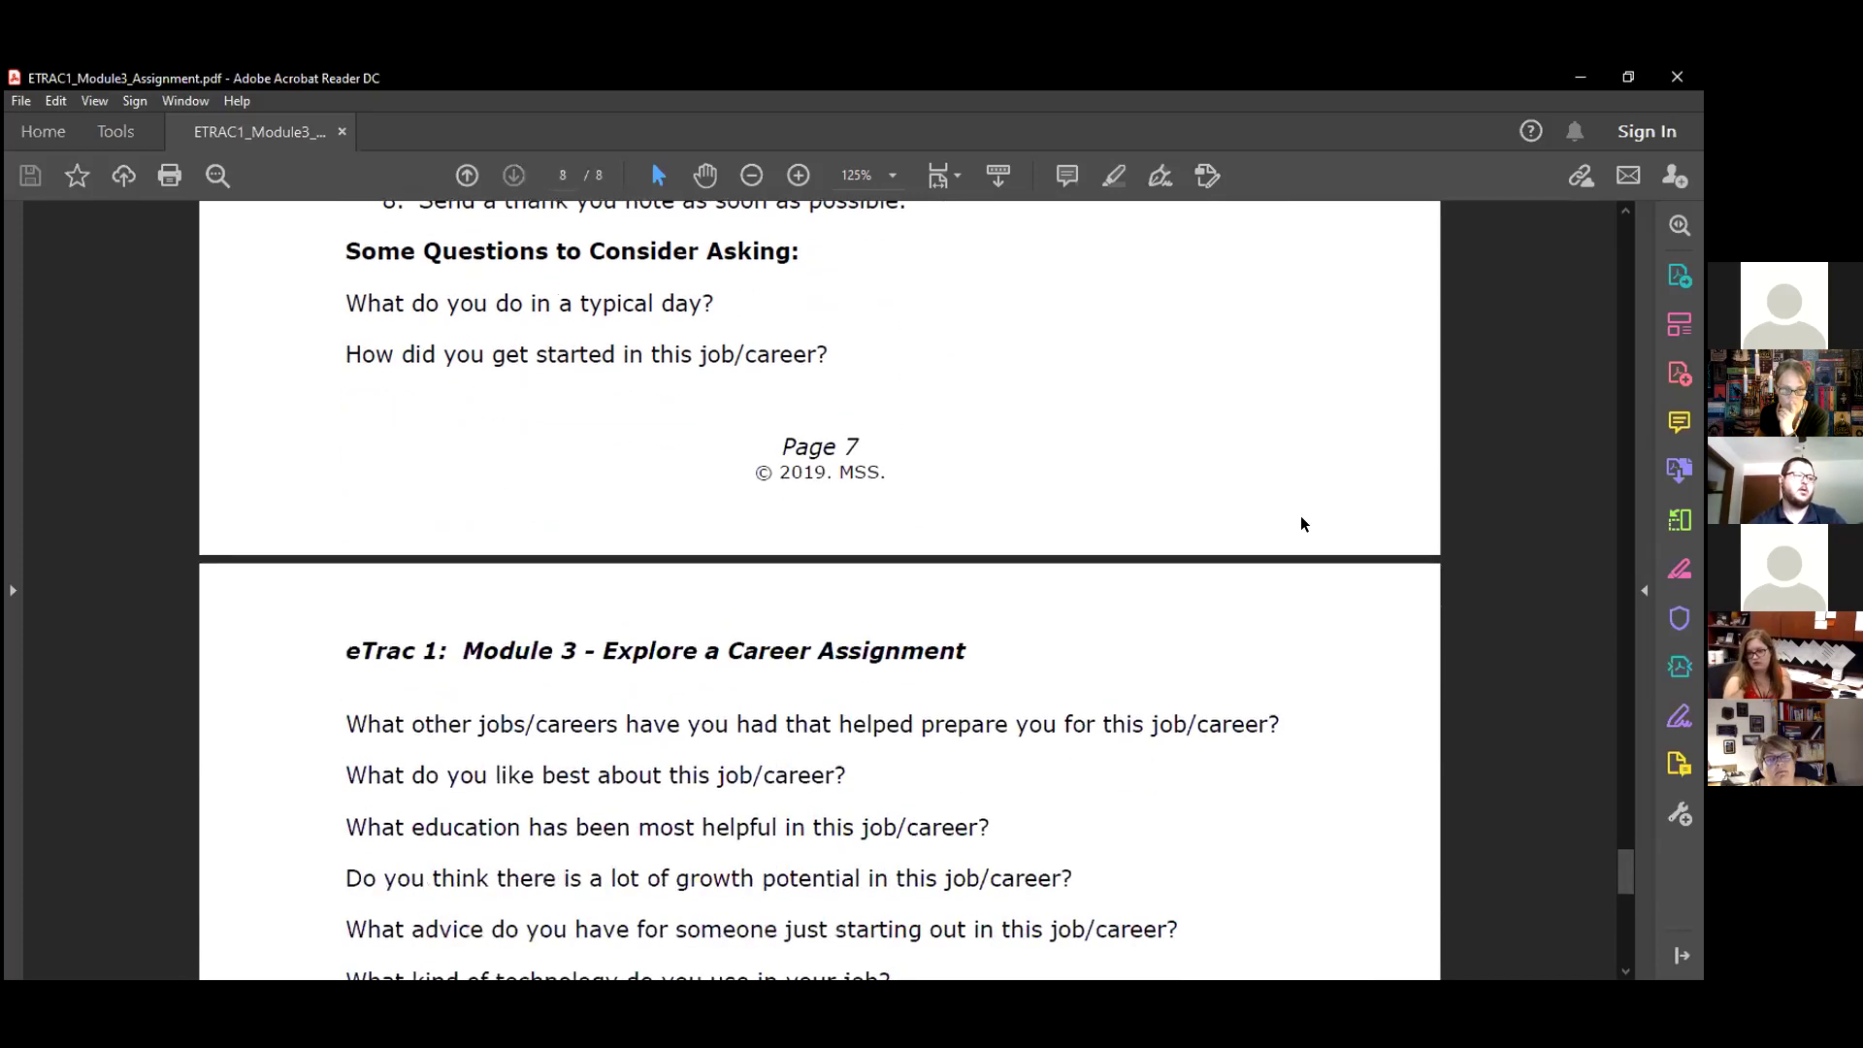
# Return to the beginning of the worksheet, and close ETRAC1_Module3_Assignment.pdf without saving its changes.
pyautogui.moveTo(1626, 877); pyautogui.dragTo(1585, 288)
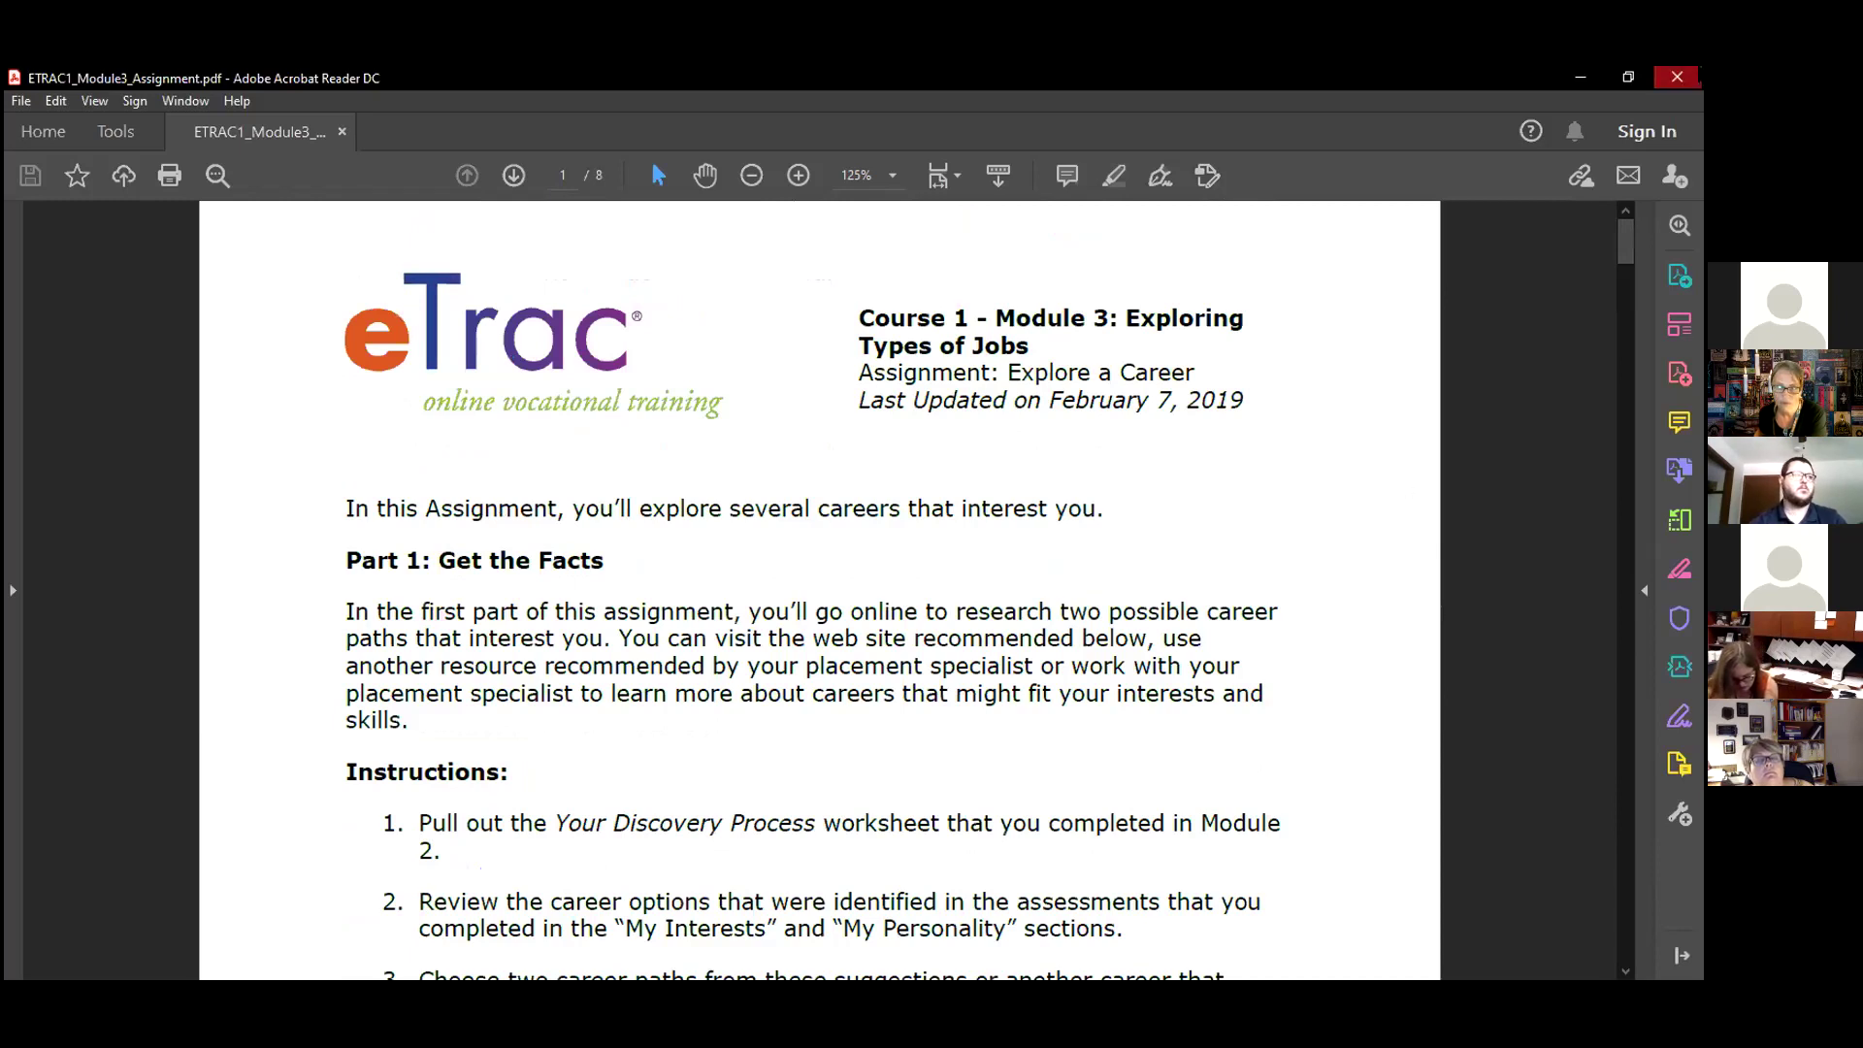
pyautogui.click(1677, 77)
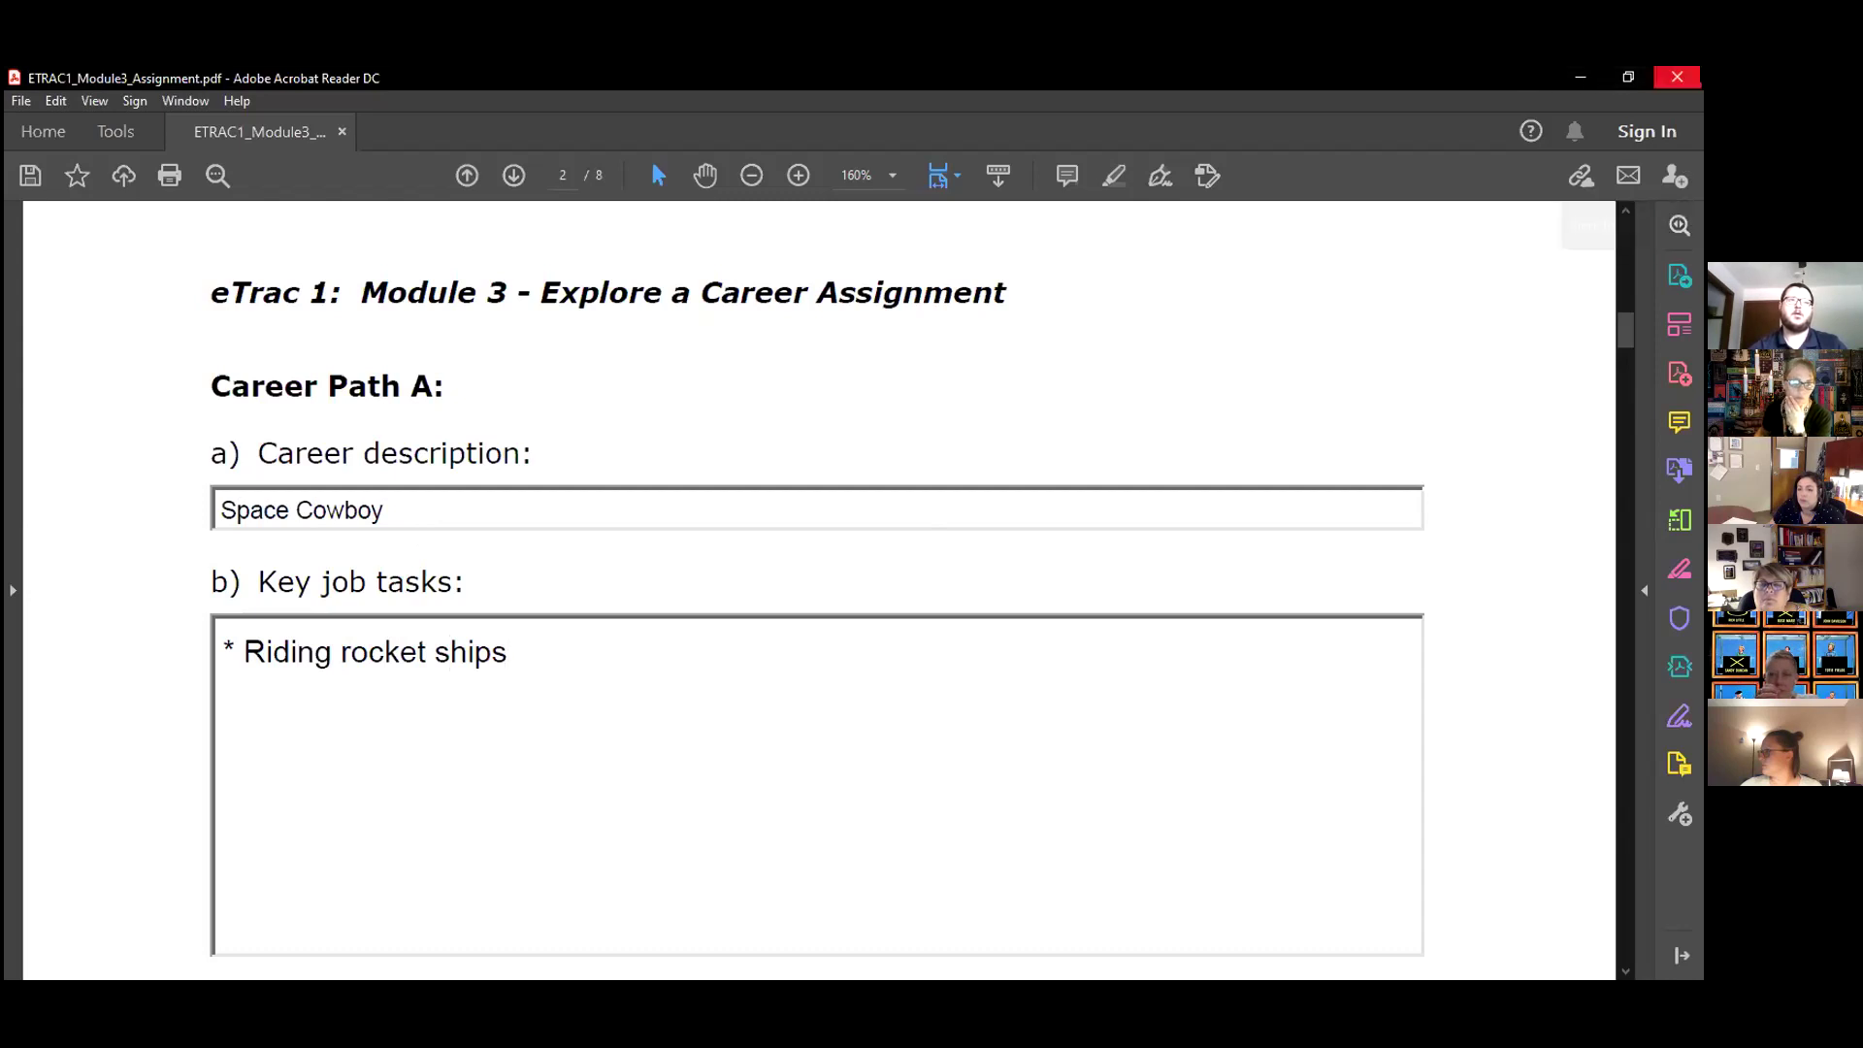
pyautogui.click(1693, 78)
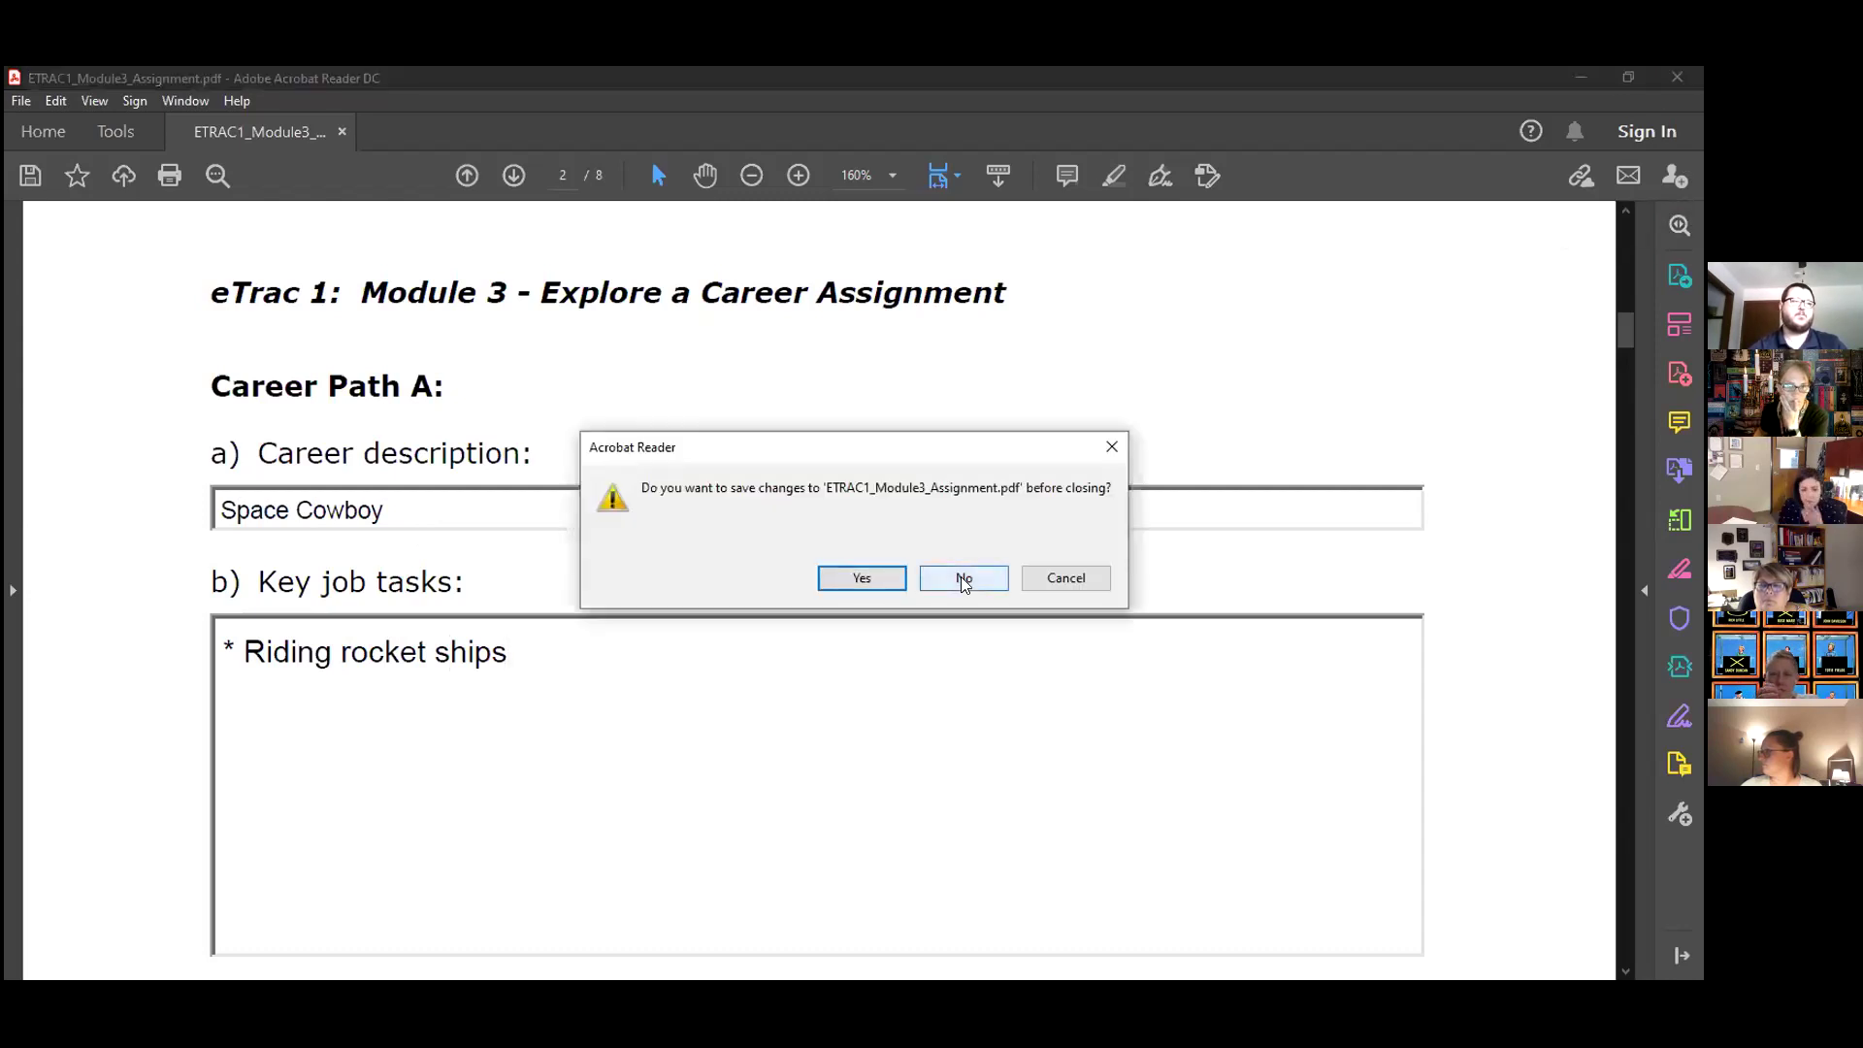
pyautogui.click(964, 578)
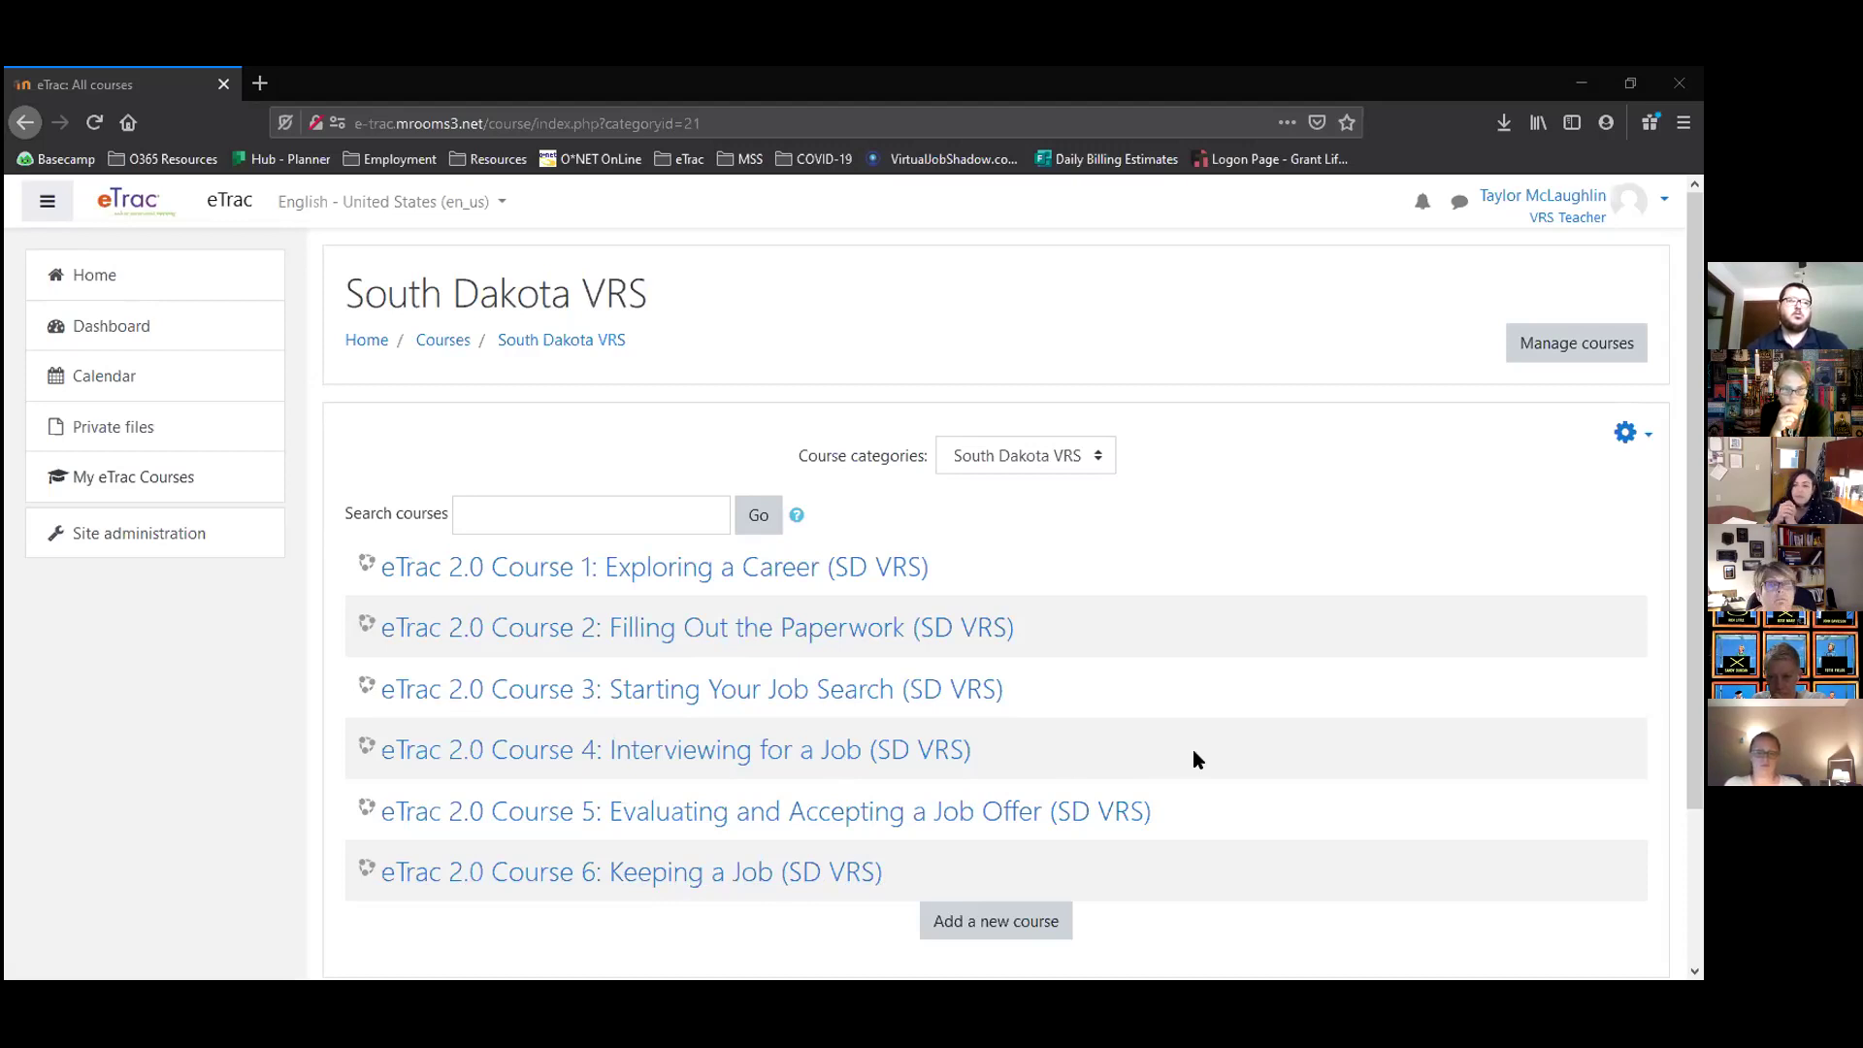
# Open eTrac 2.0 Course 4: Interviewing for a Job (SD VRS) and view its required activities.
pyautogui.click(728, 752)
pyautogui.scroll(-2, 461, 631)
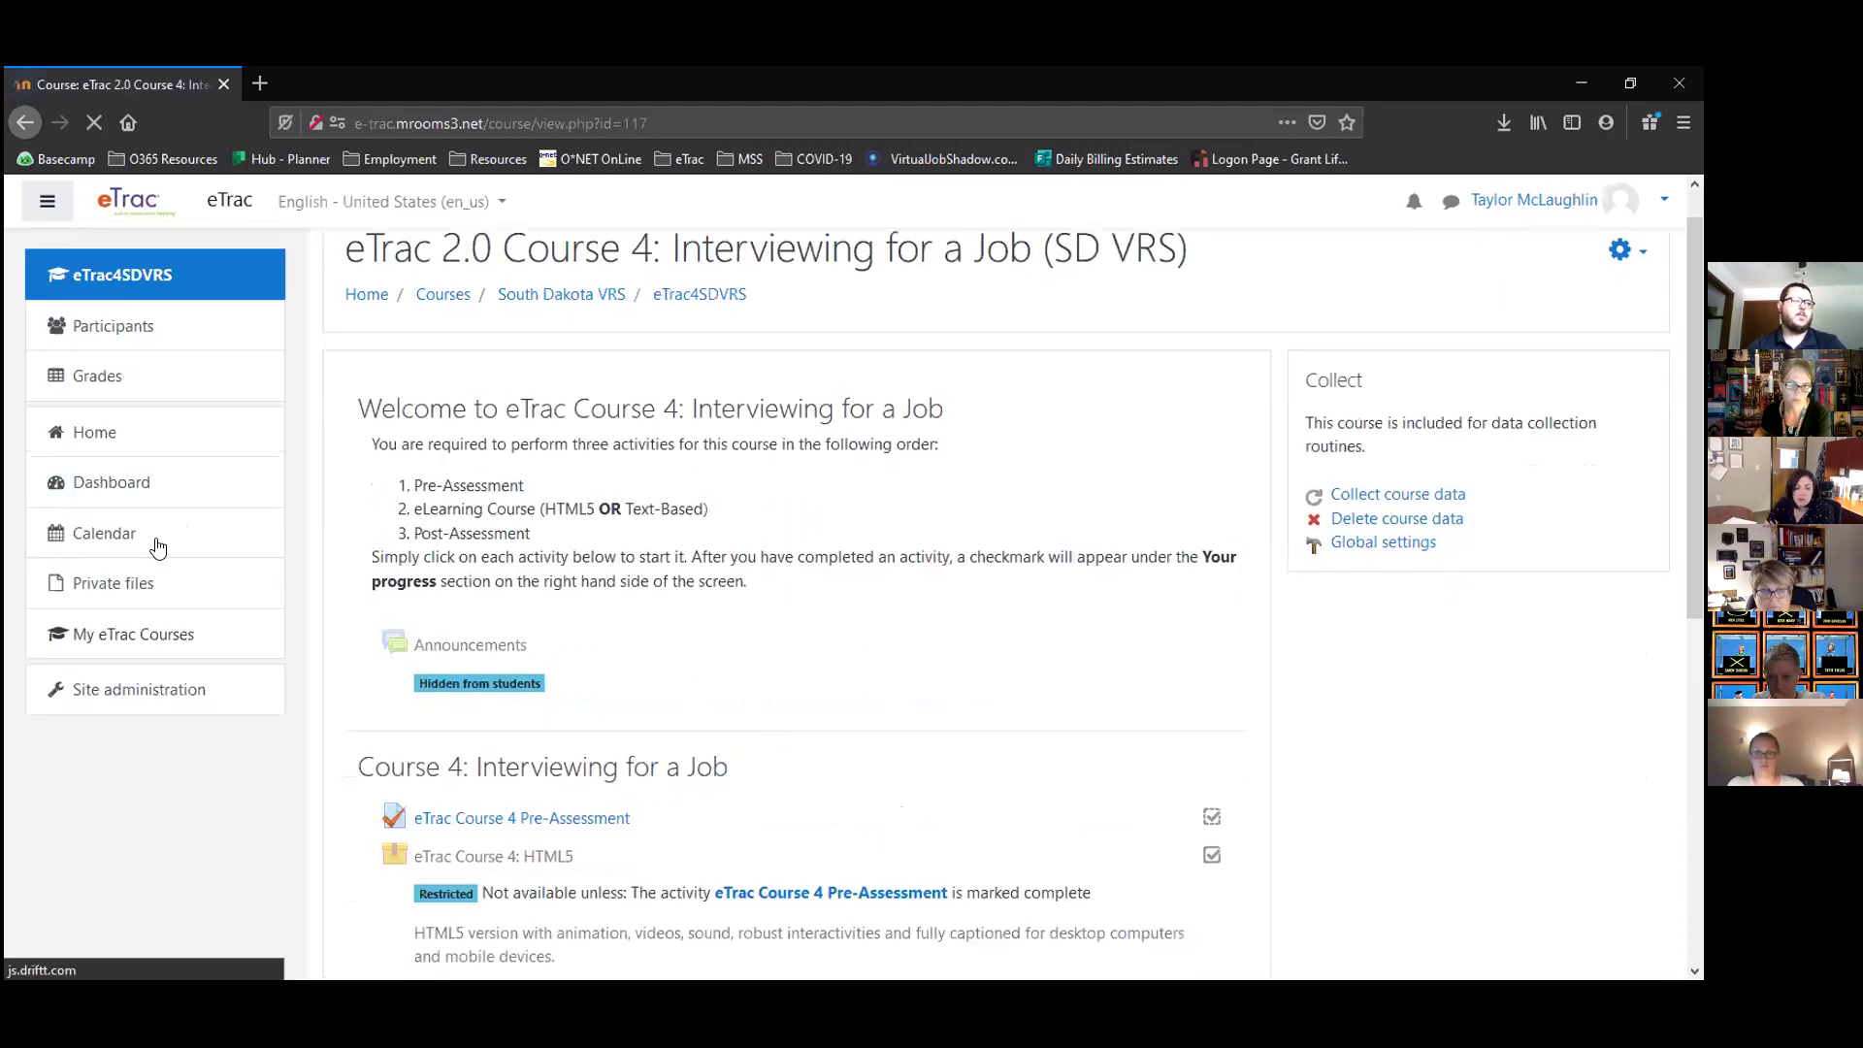
# Open eTrac 2.0 Course 1: Exploring a Career (SD VRS) and start an attempt of eTrac 1 Post-Assessment: HTML5 Users.
pyautogui.click(27, 134)
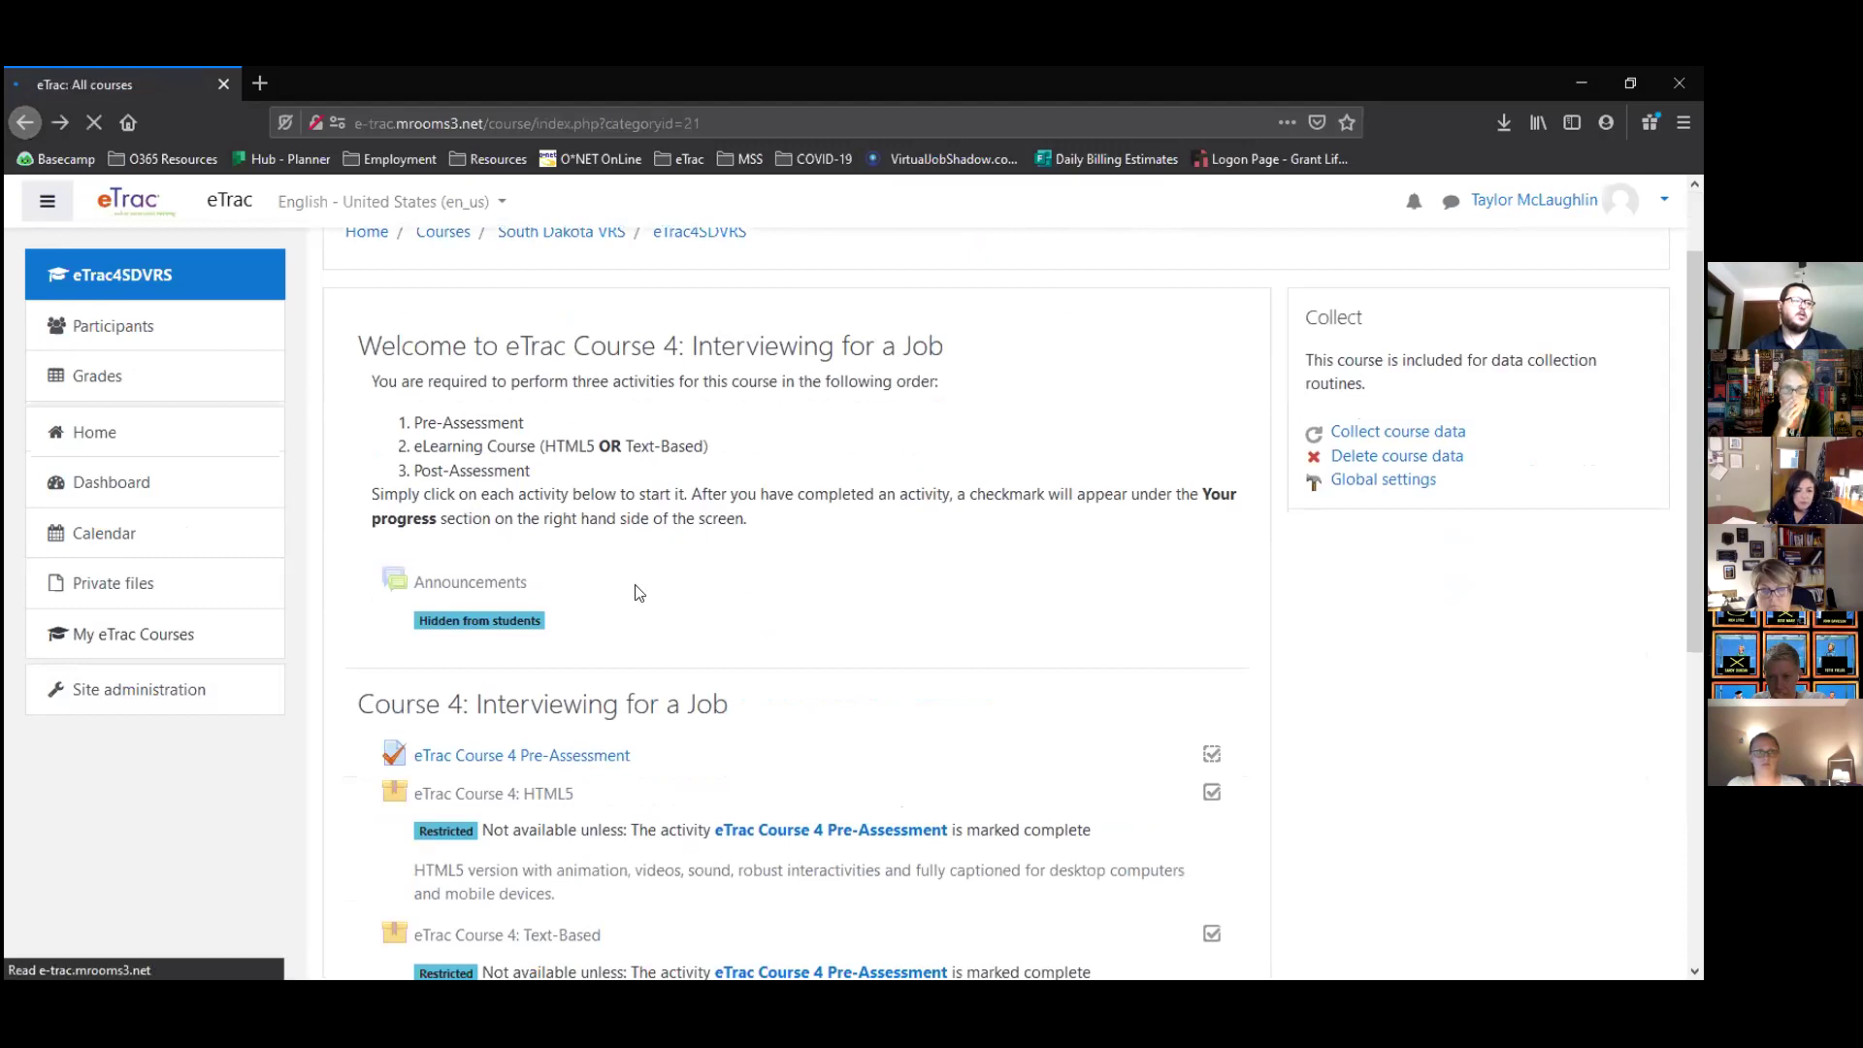
pyautogui.click(1000, 635)
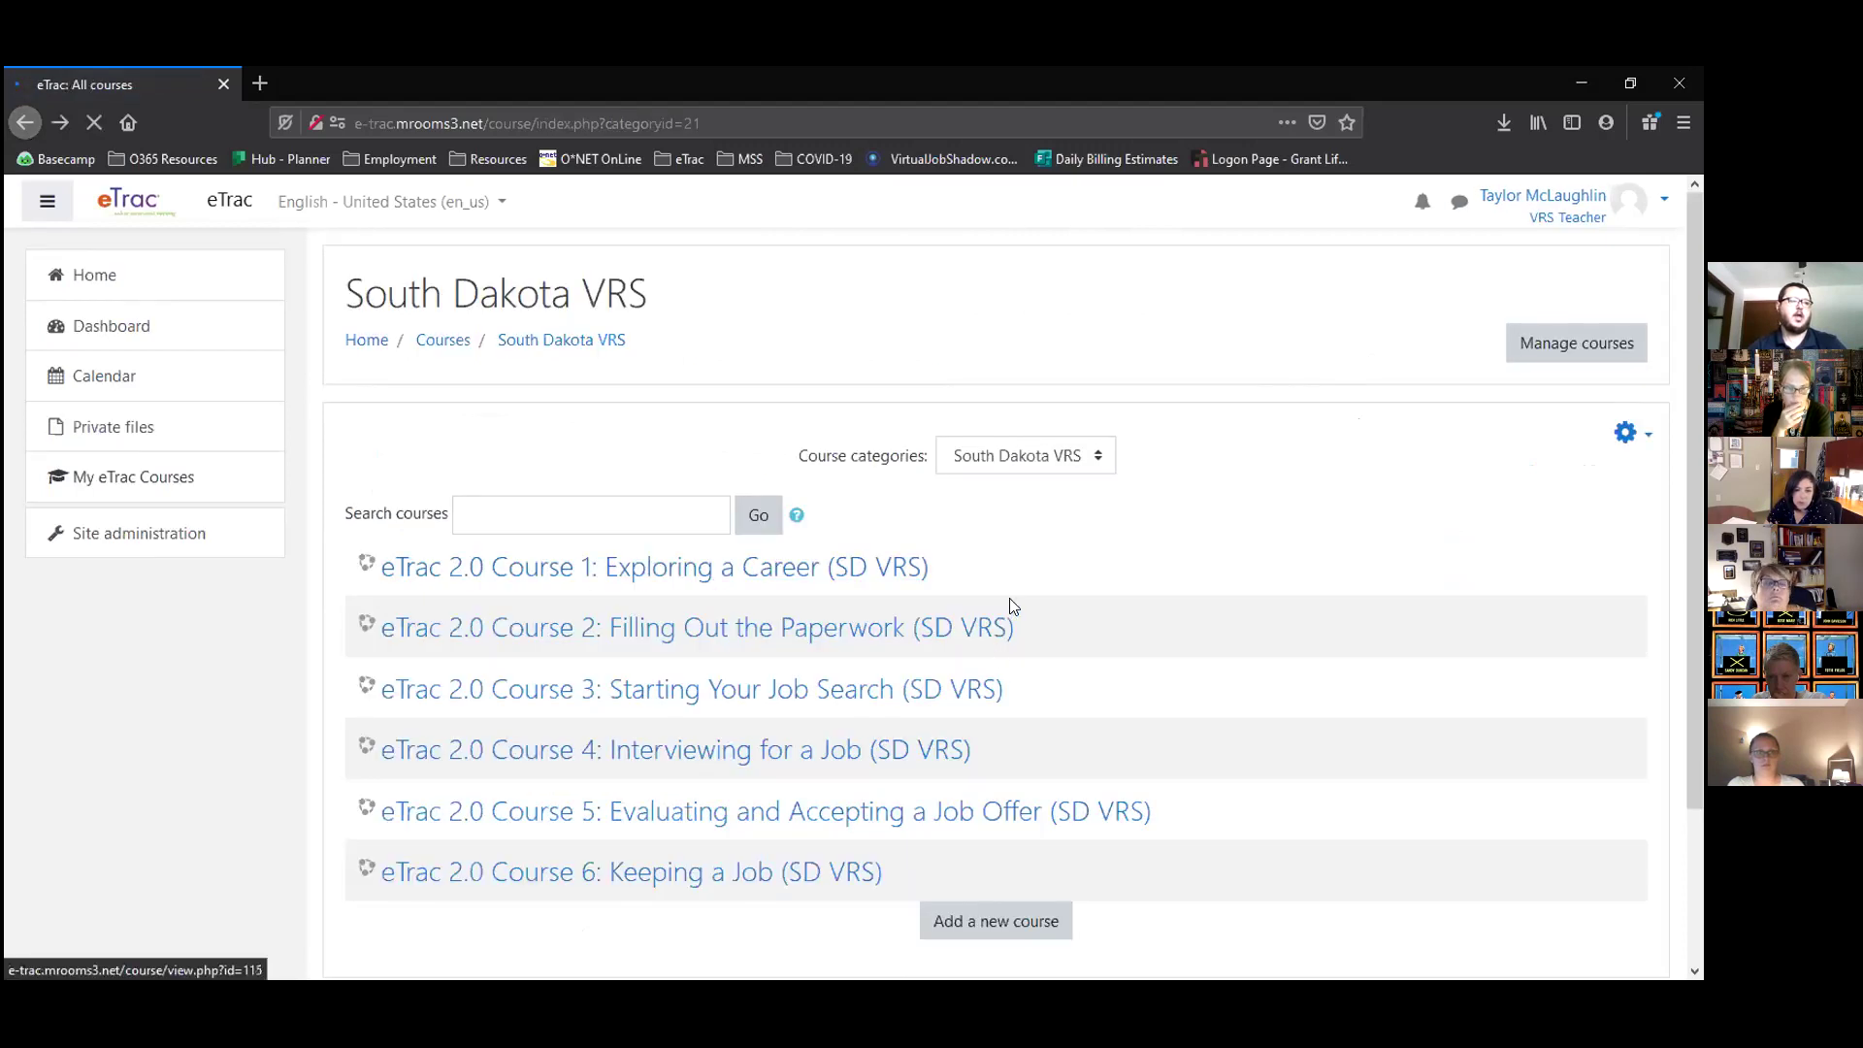
pyautogui.scroll(-5, 922, 623)
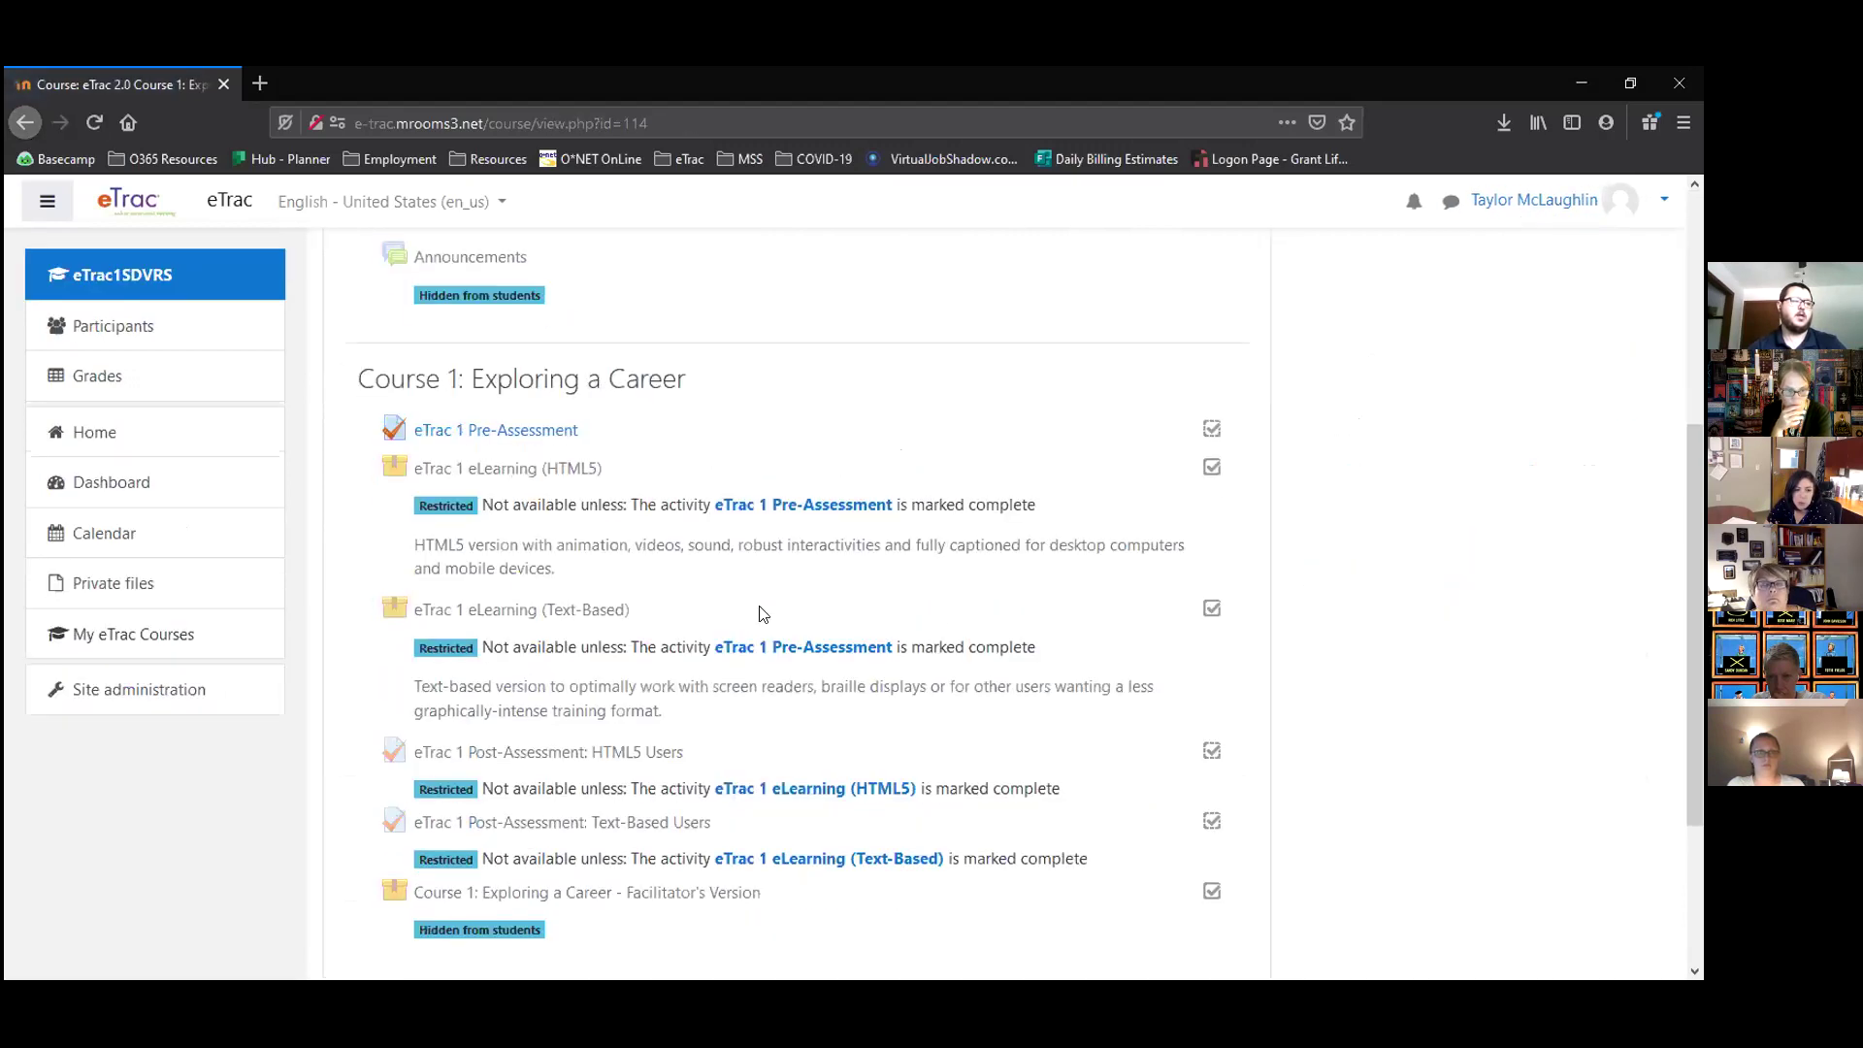
pyautogui.scroll(-2, 592, 701)
pyautogui.click(582, 647)
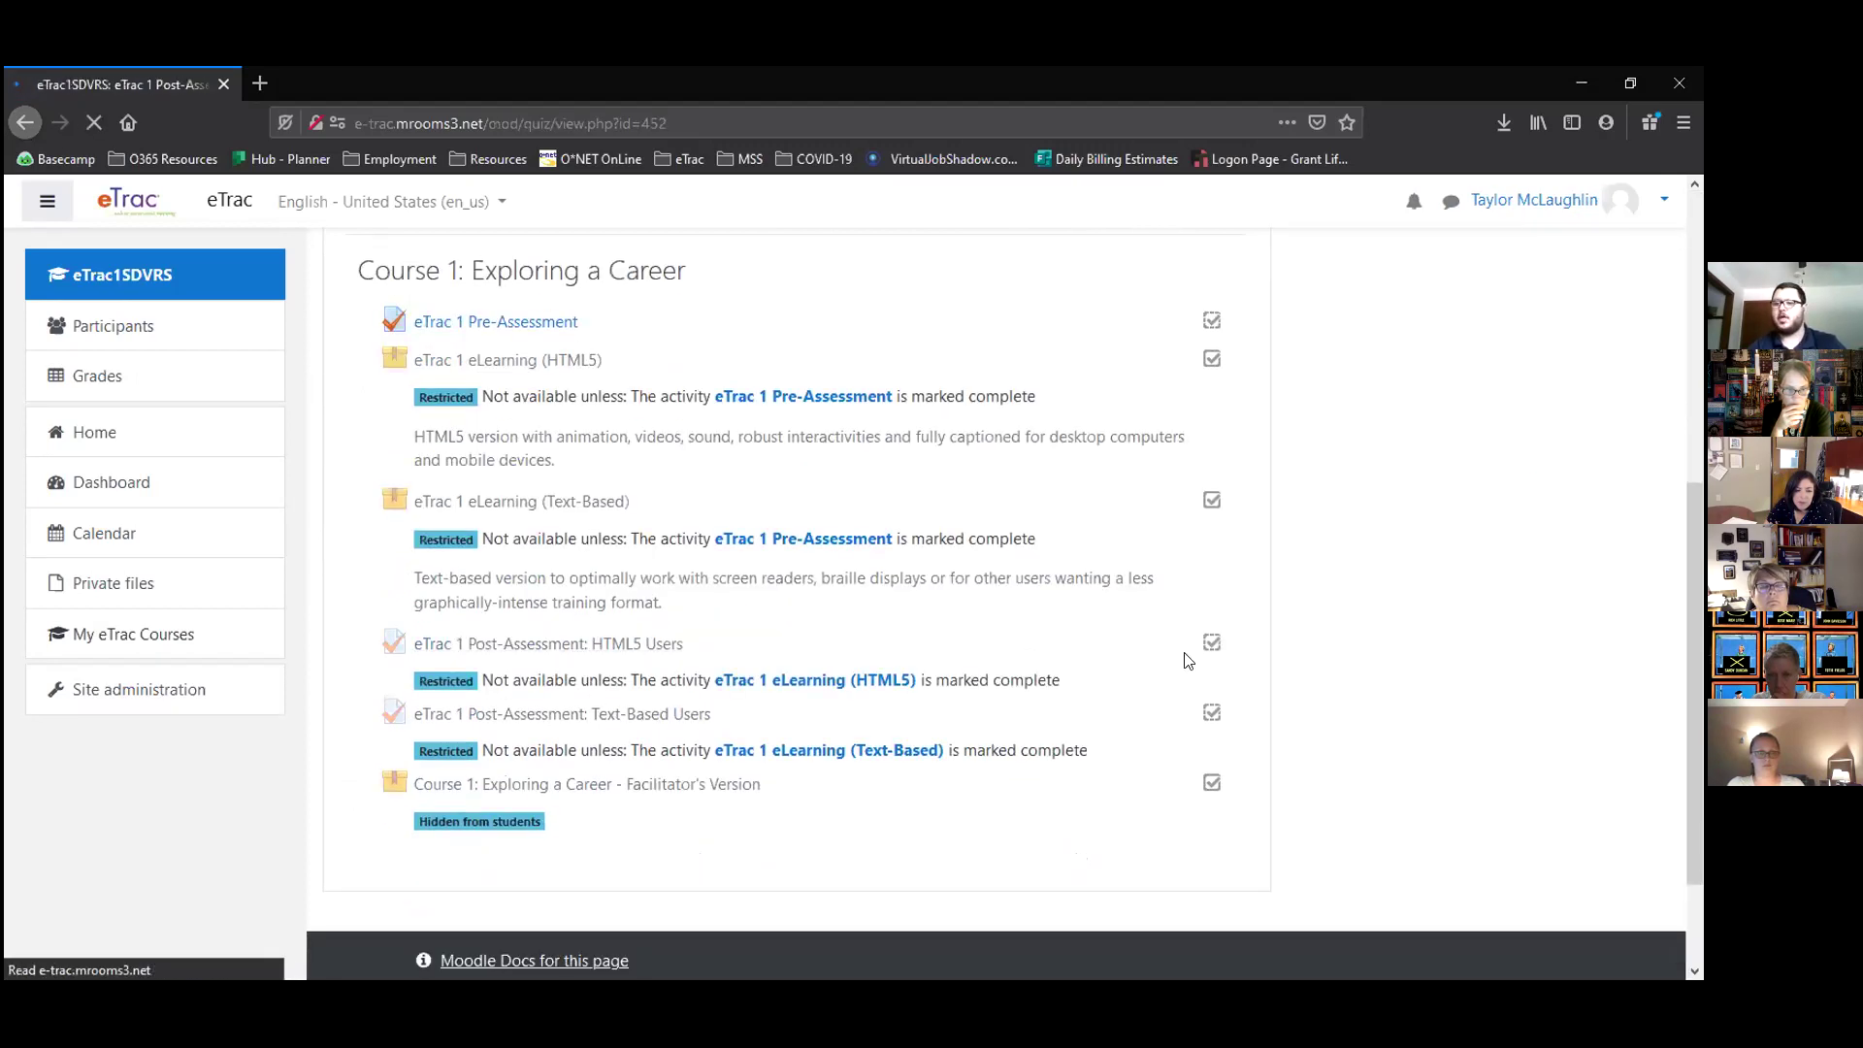
pyautogui.click(1010, 715)
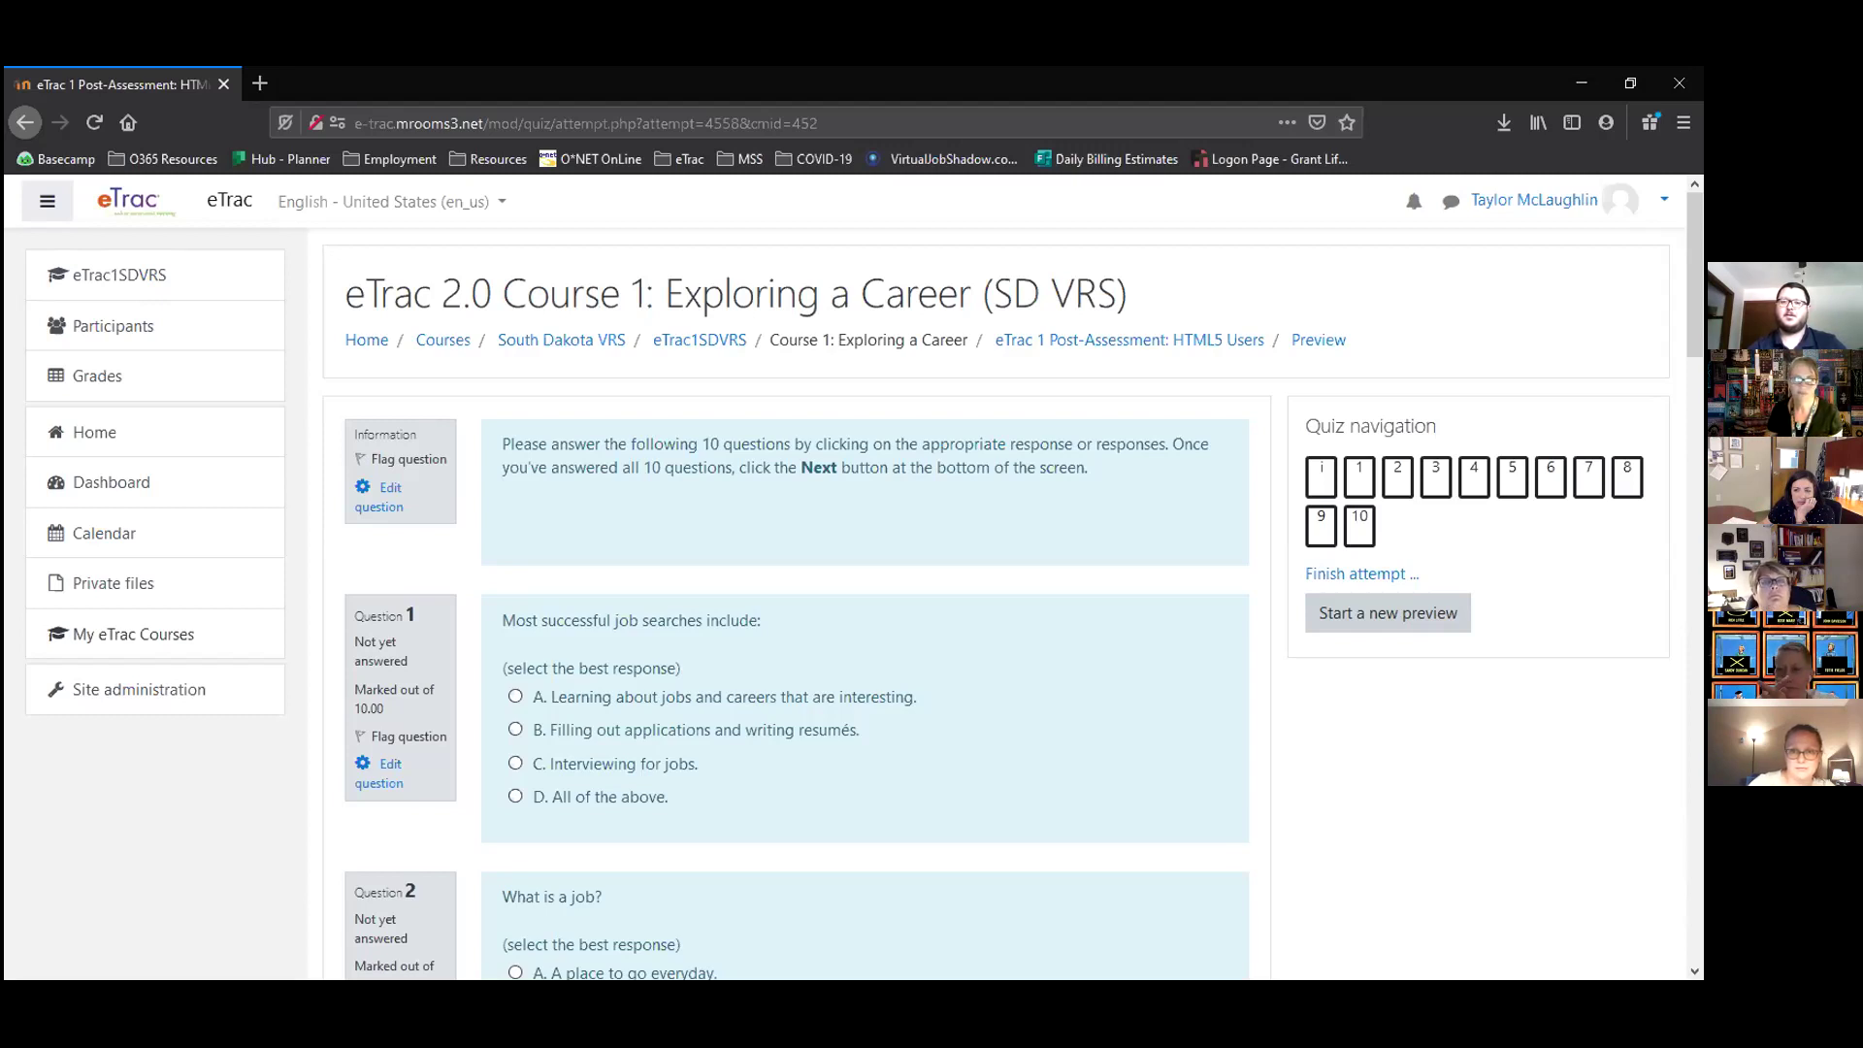
# Answer question 1 with D (All of the above), question 2 with C (A set of specific tasks), and question 3 with True.
pyautogui.click(515, 795)
pyautogui.scroll(-5, 962, 753)
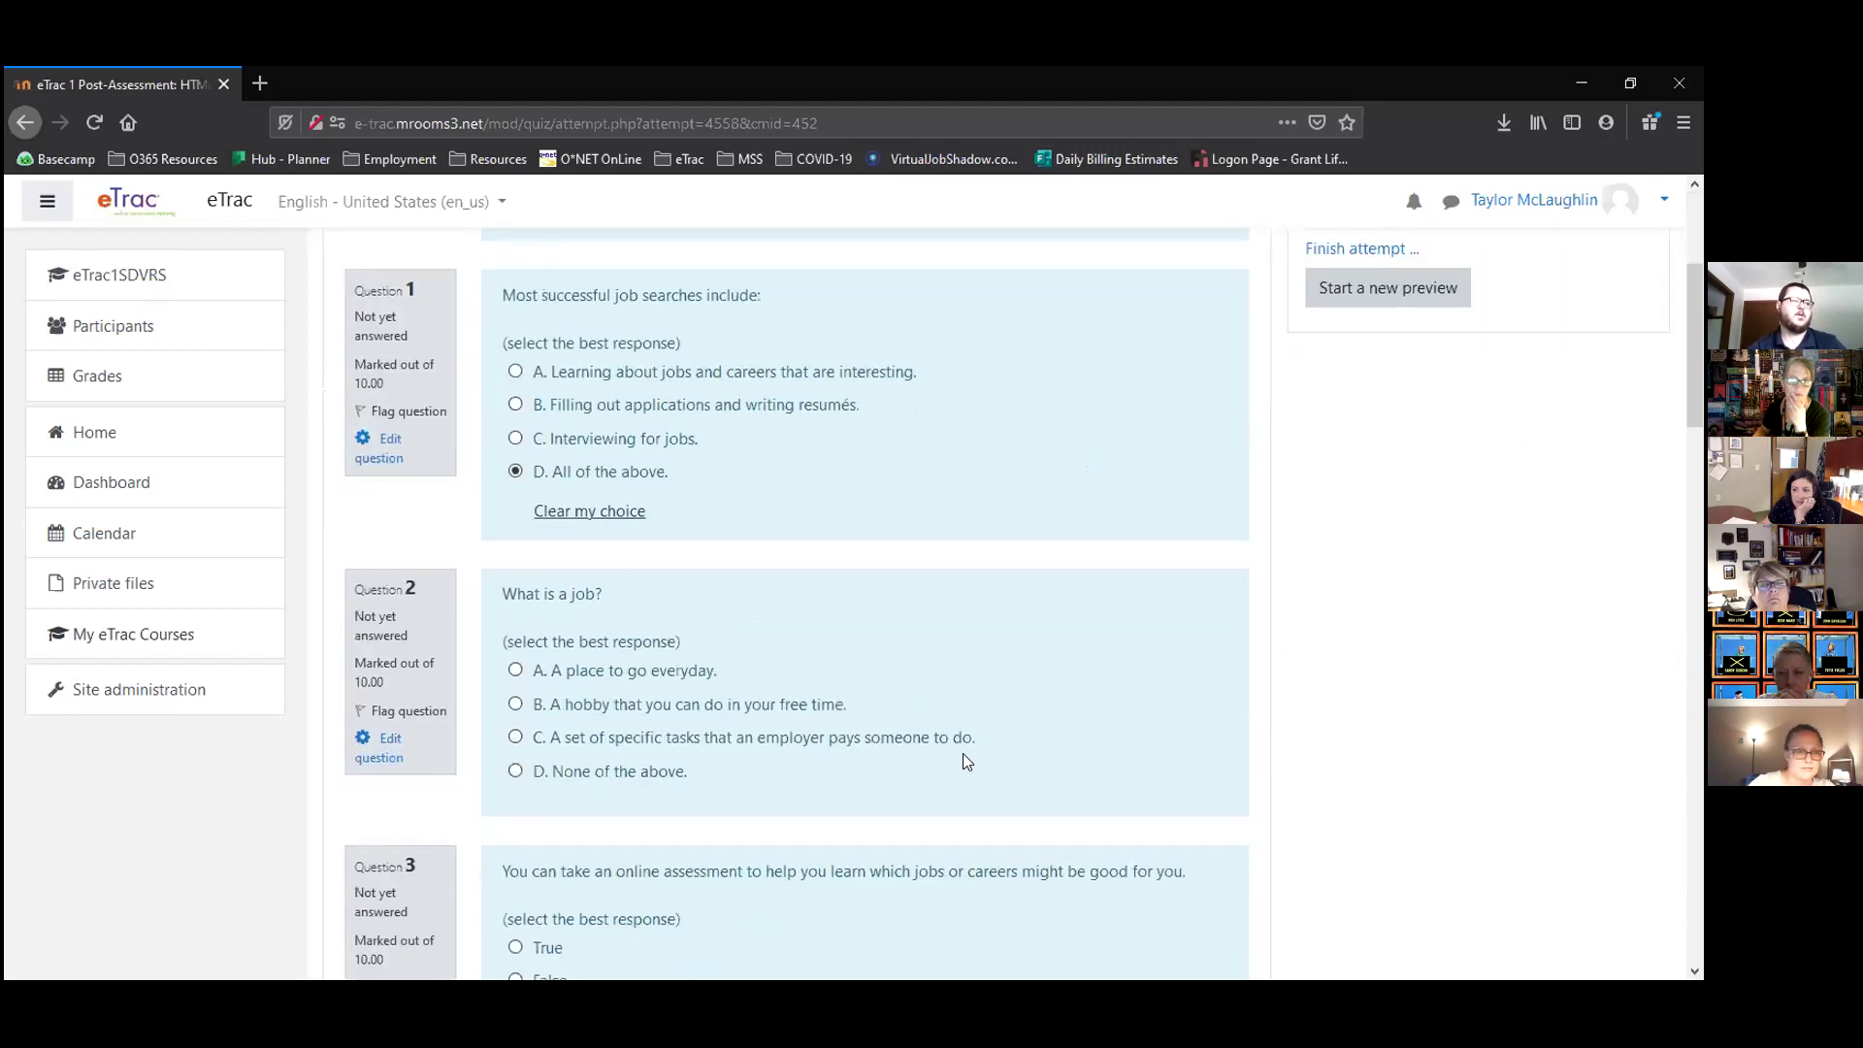
pyautogui.scroll(-1, 964, 751)
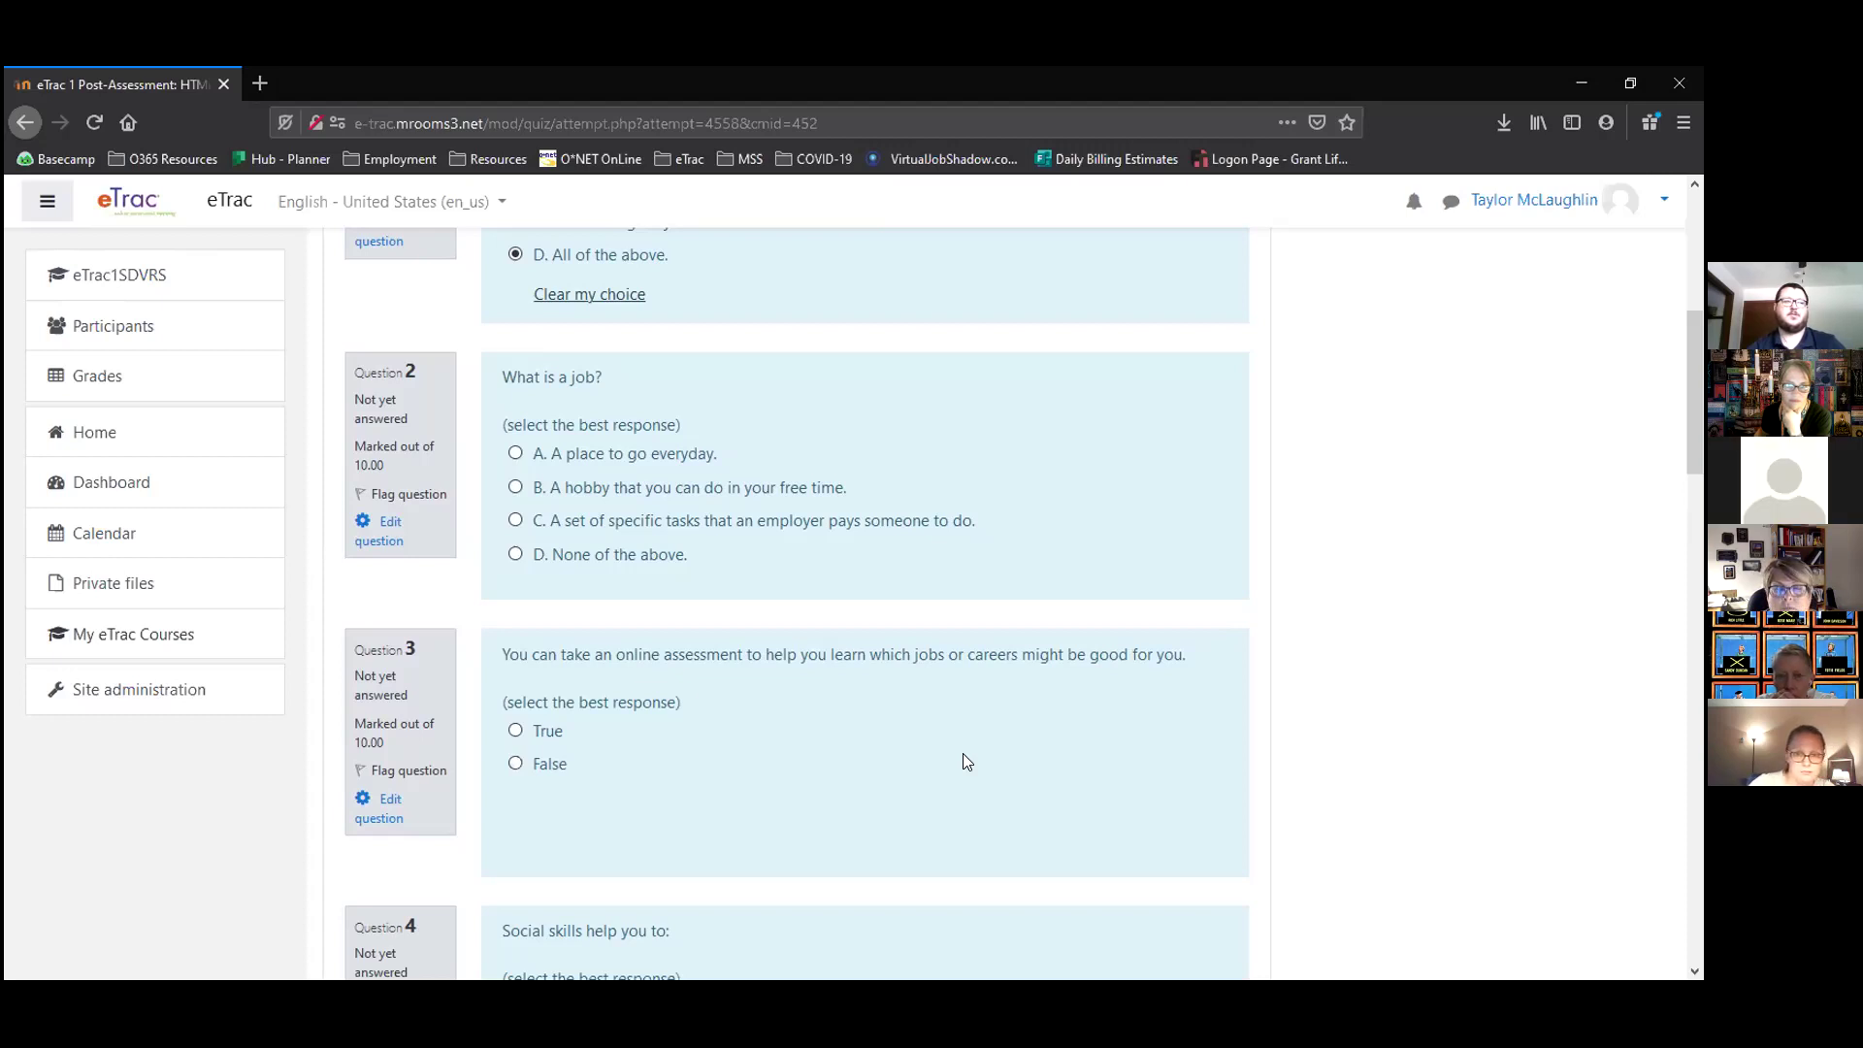
pyautogui.click(515, 521)
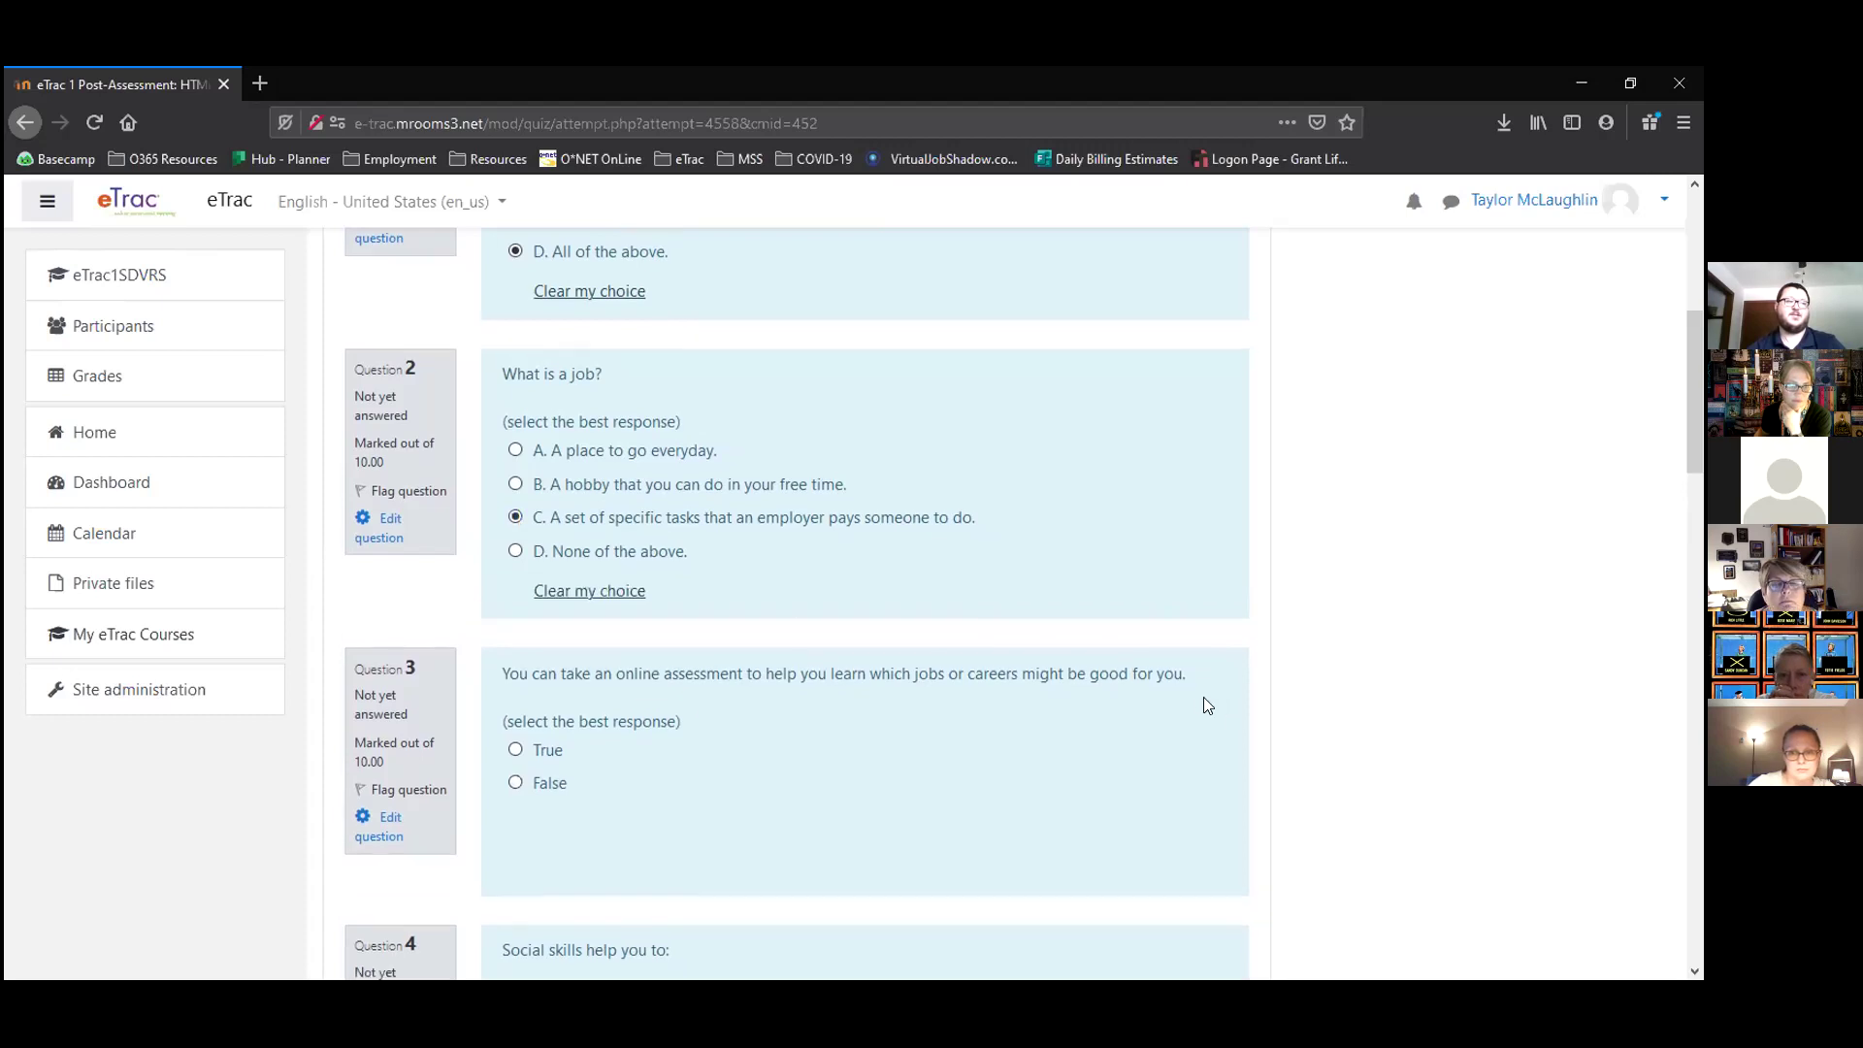
pyautogui.scroll(-2, 1207, 705)
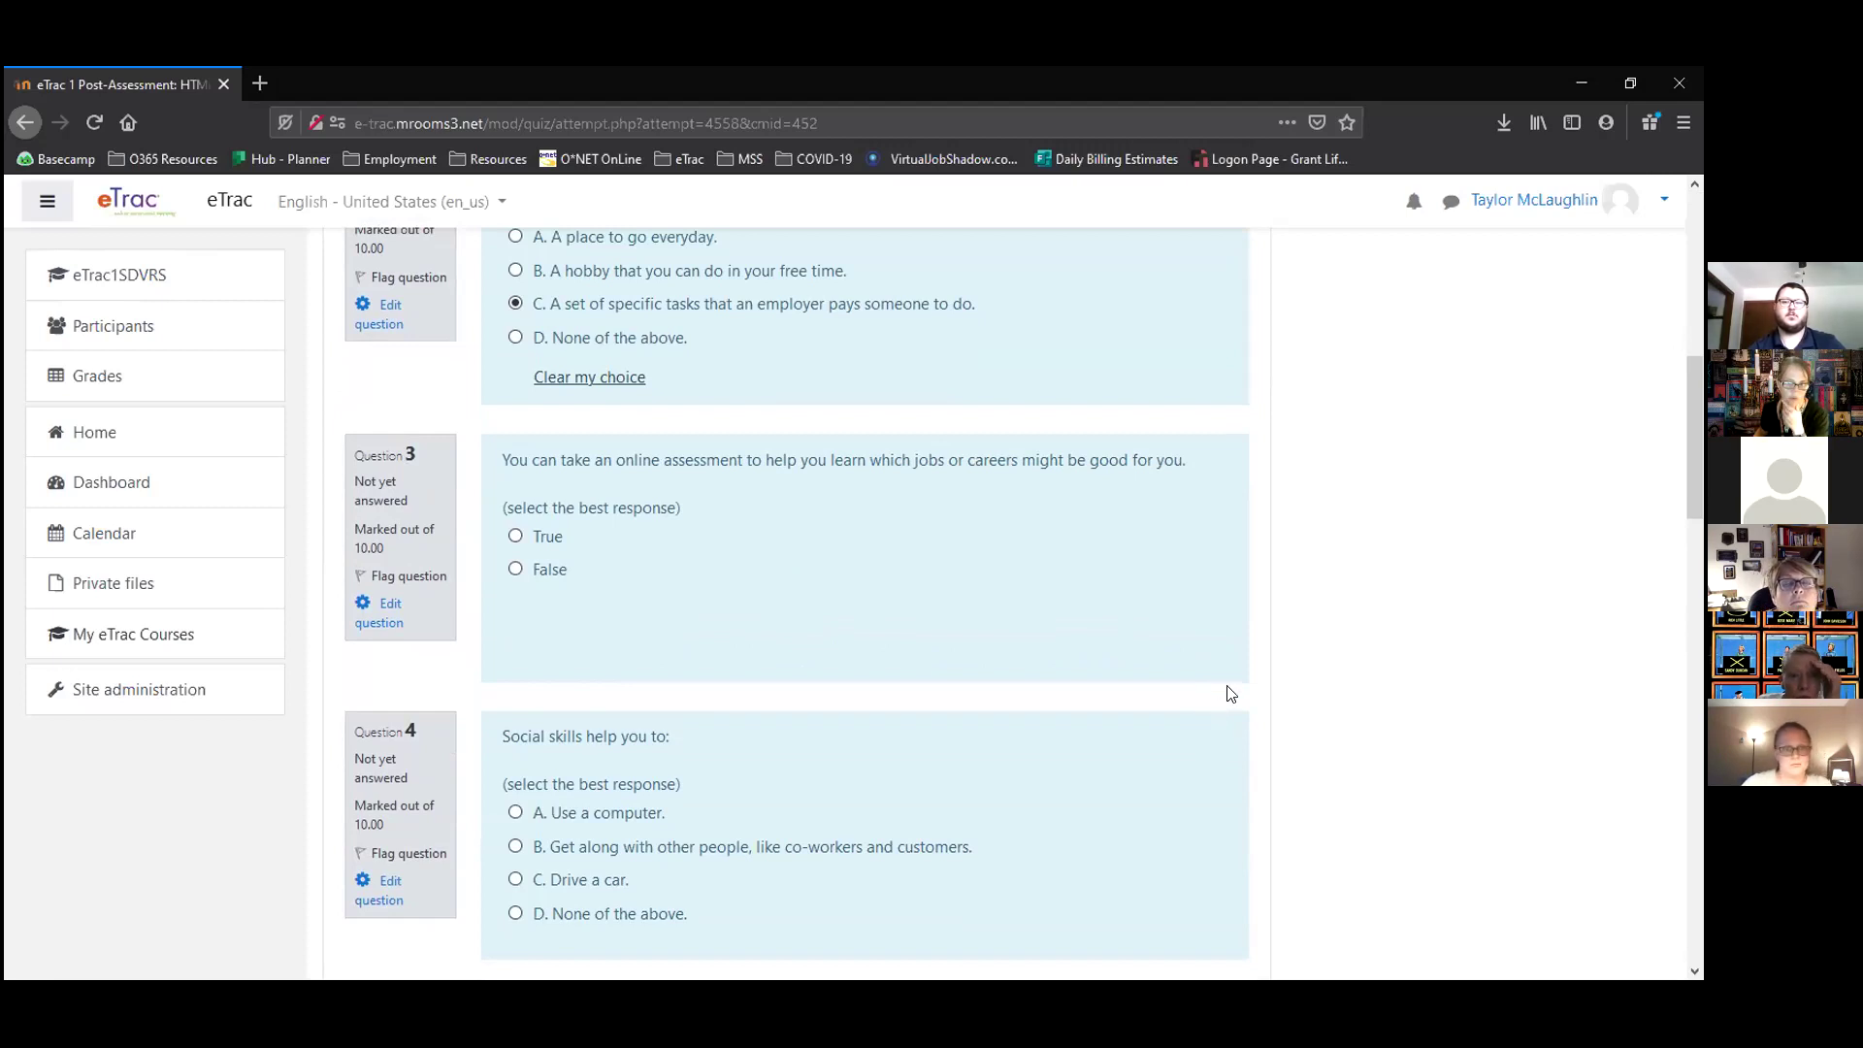
pyautogui.click(515, 537)
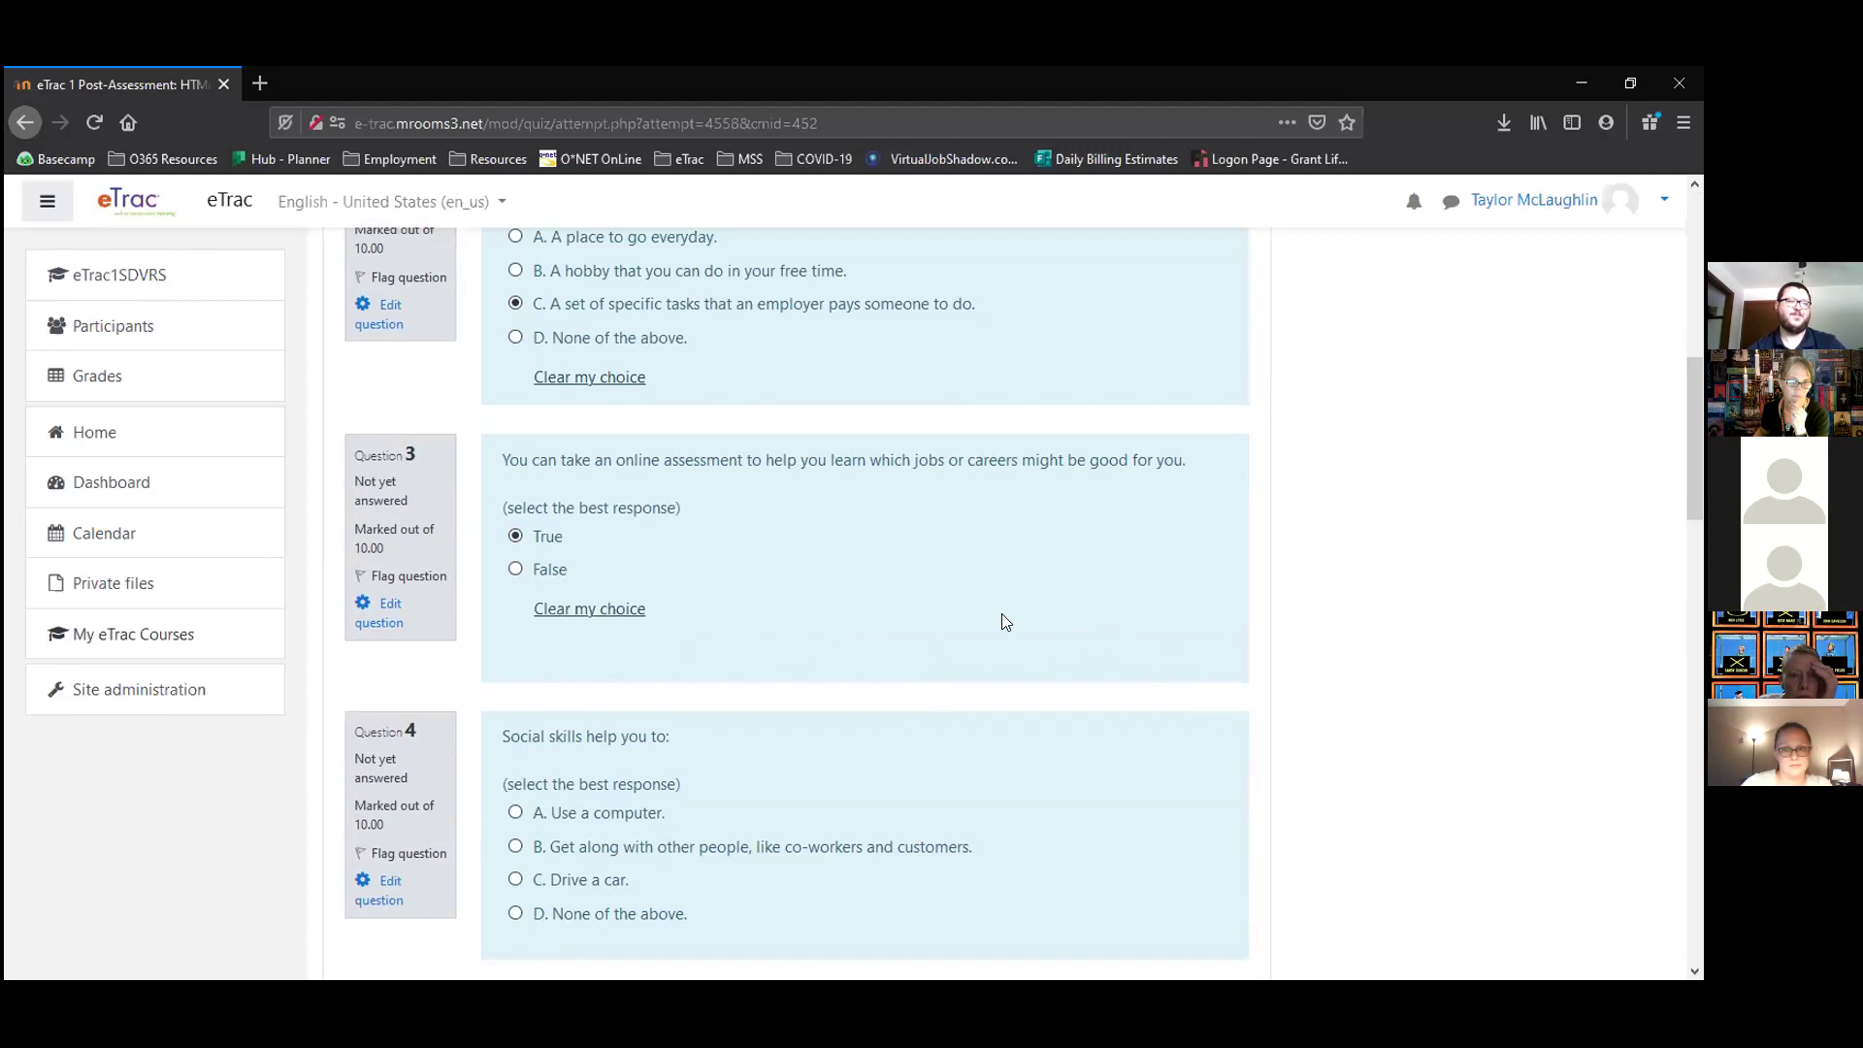
# Answer question 4 with B (Get along with other people), and questions 5 and 6 with True.
pyautogui.scroll(-3, 1215, 613)
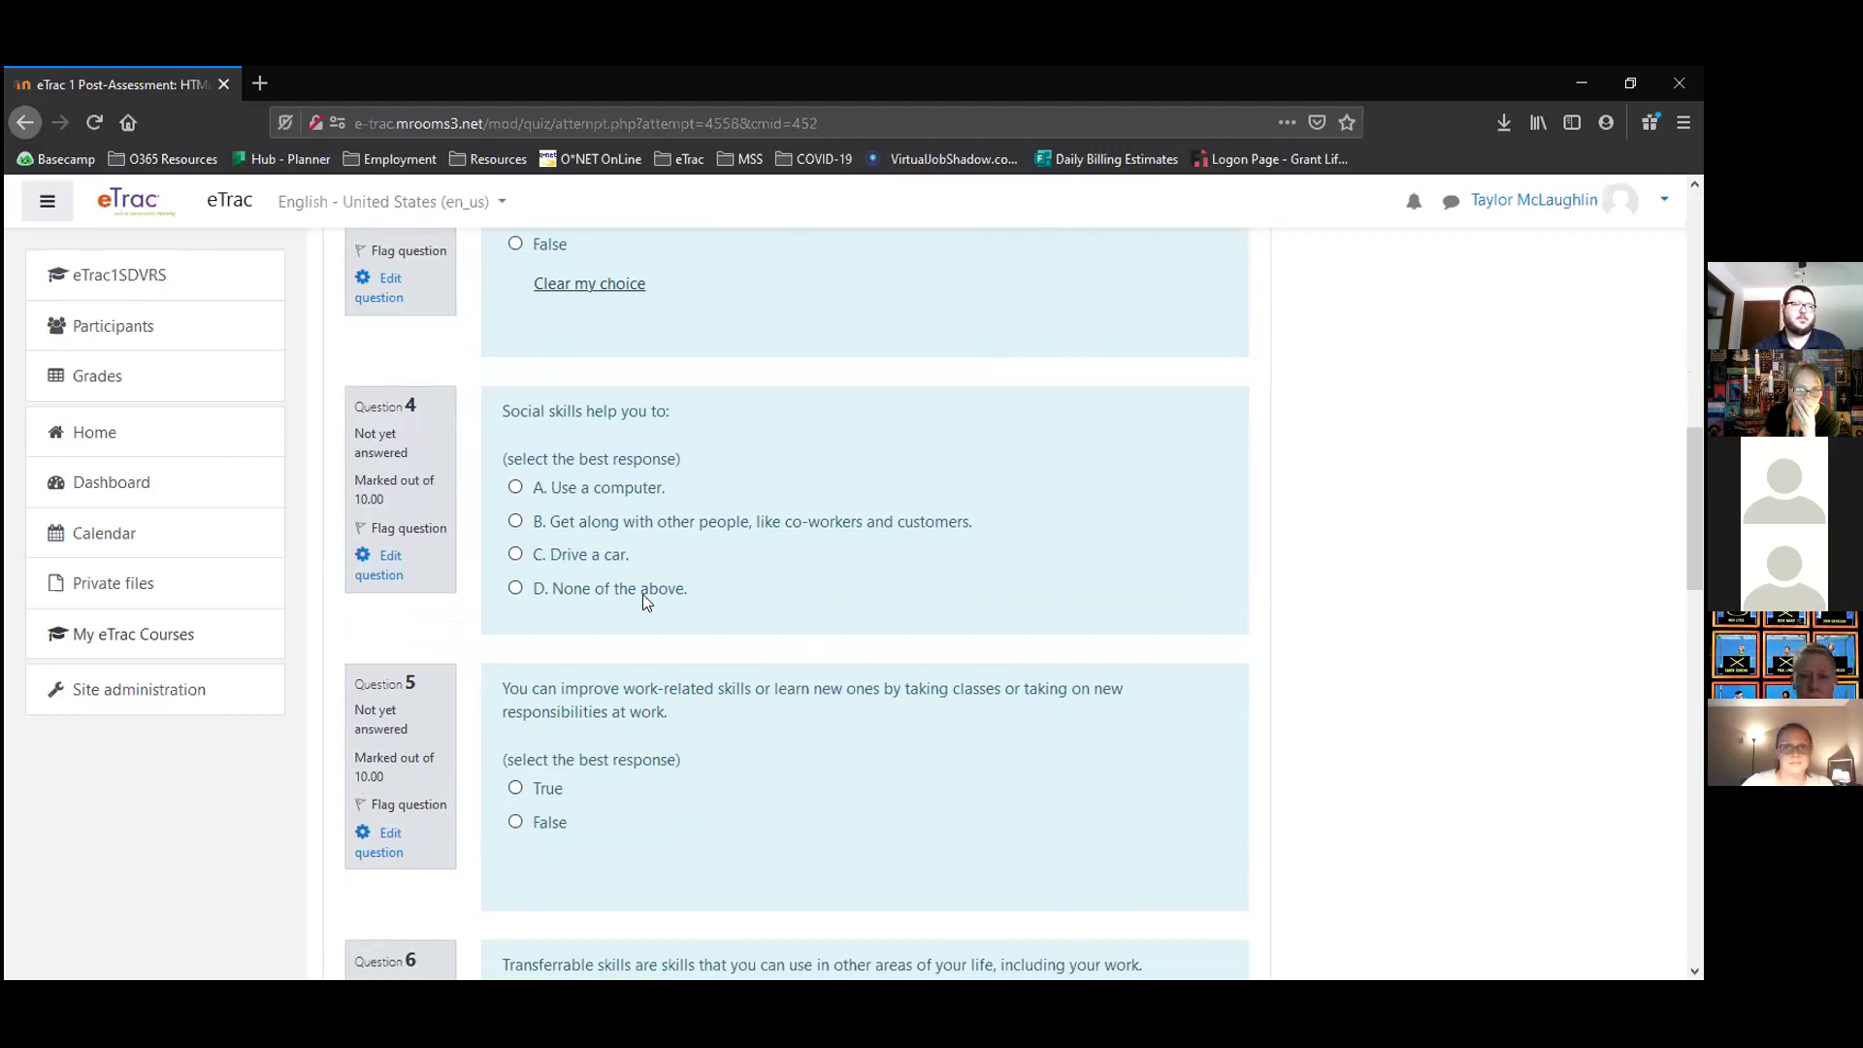
pyautogui.click(515, 522)
pyautogui.scroll(-2, 982, 644)
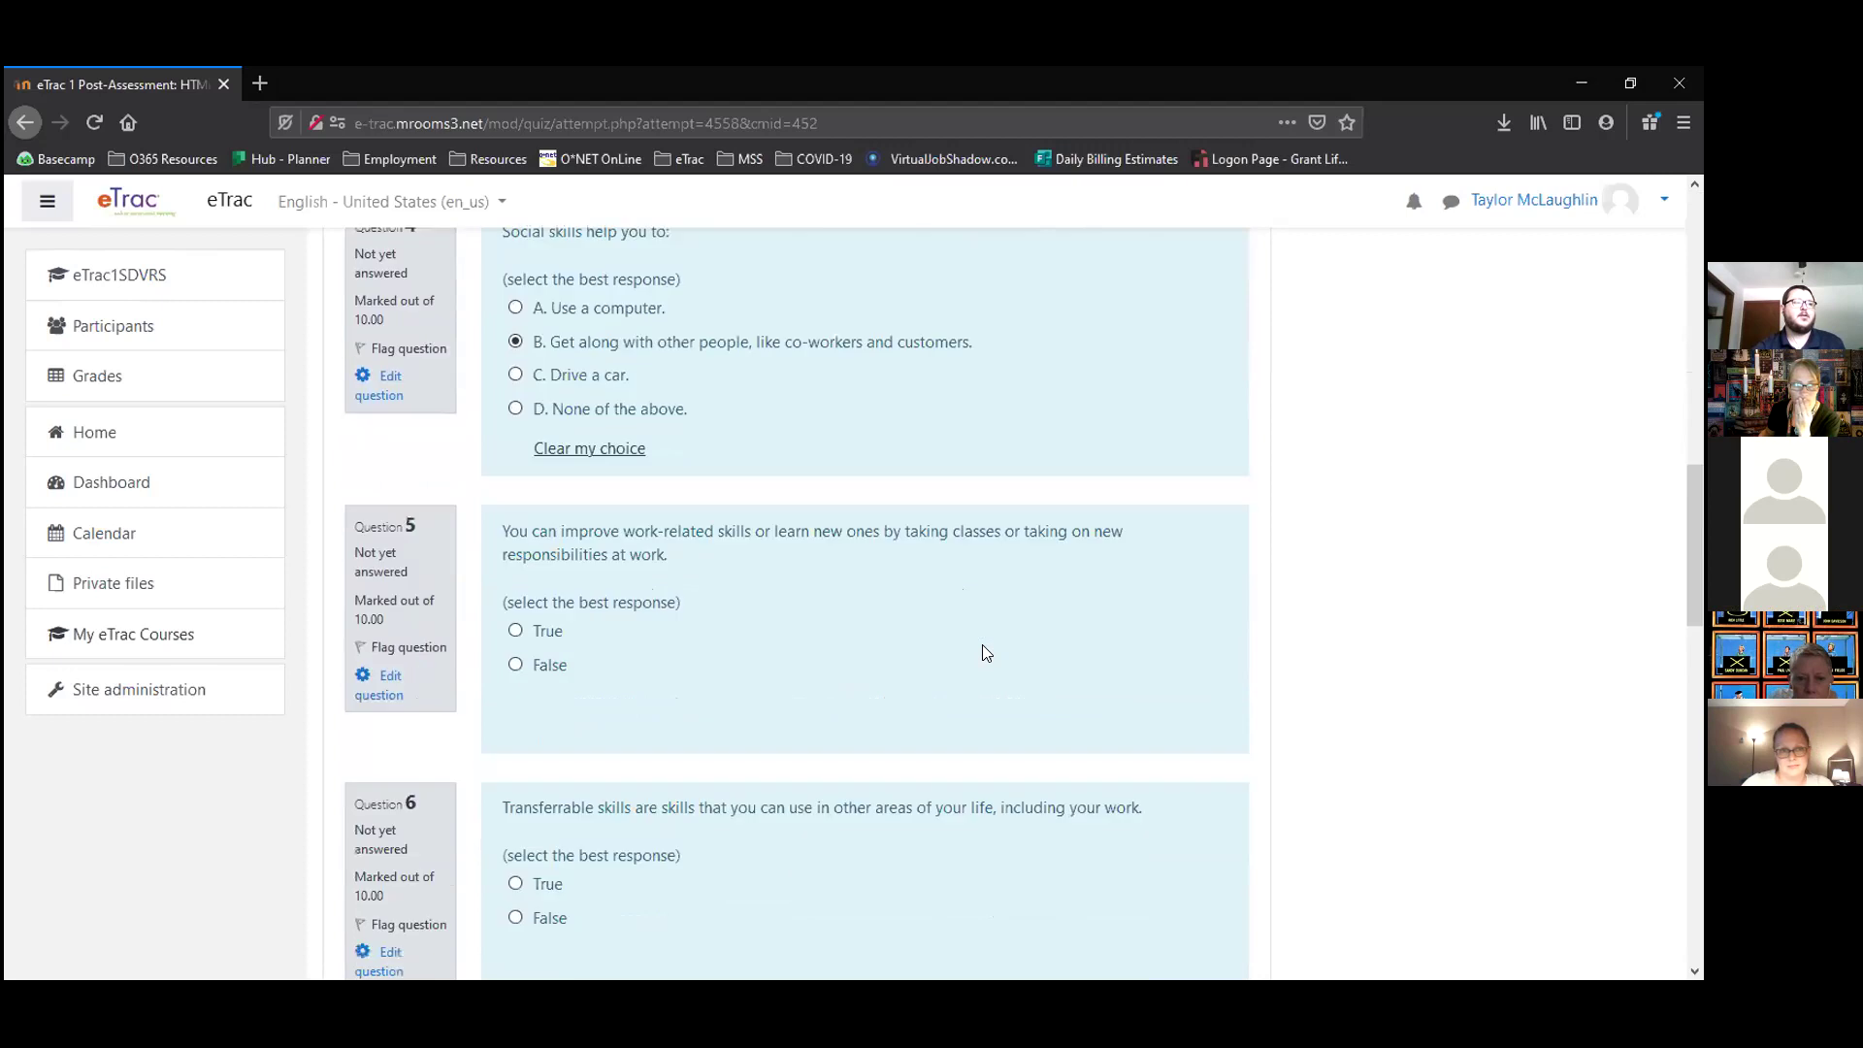
pyautogui.scroll(-1, 1077, 650)
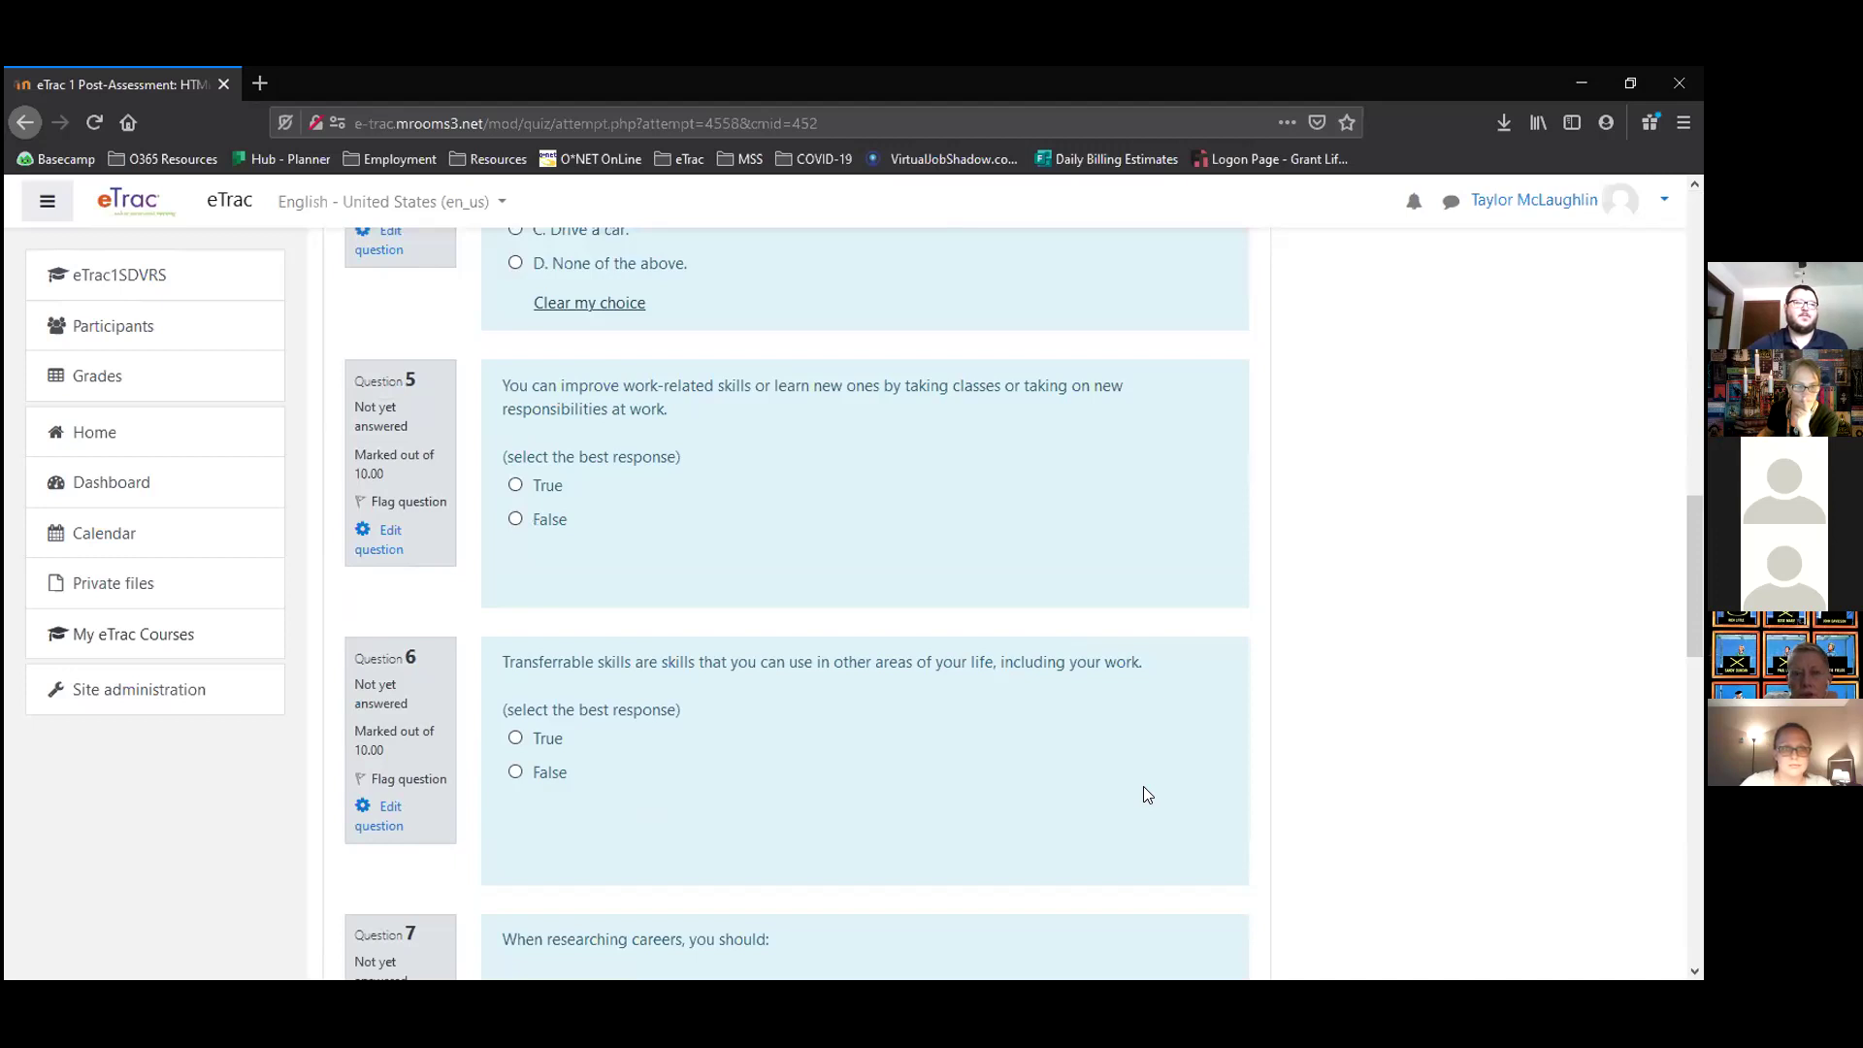
pyautogui.click(517, 487)
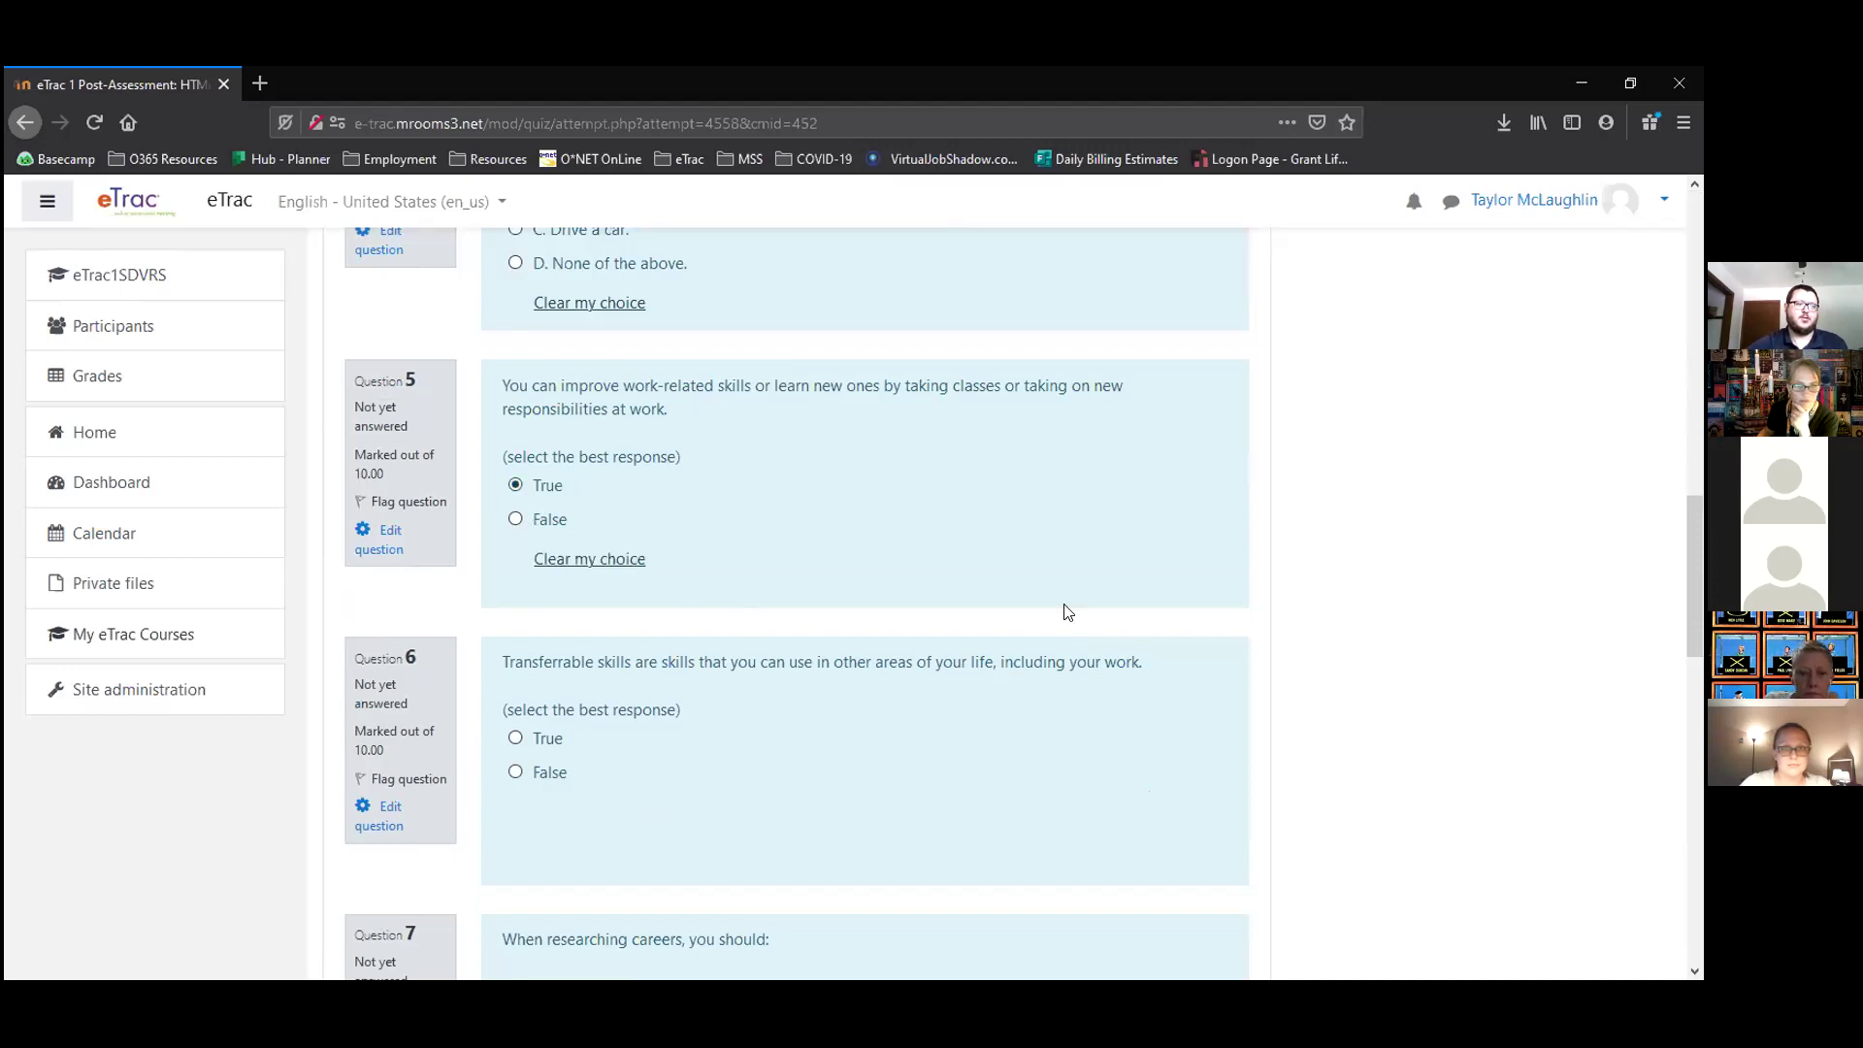
pyautogui.scroll(-3, 1106, 613)
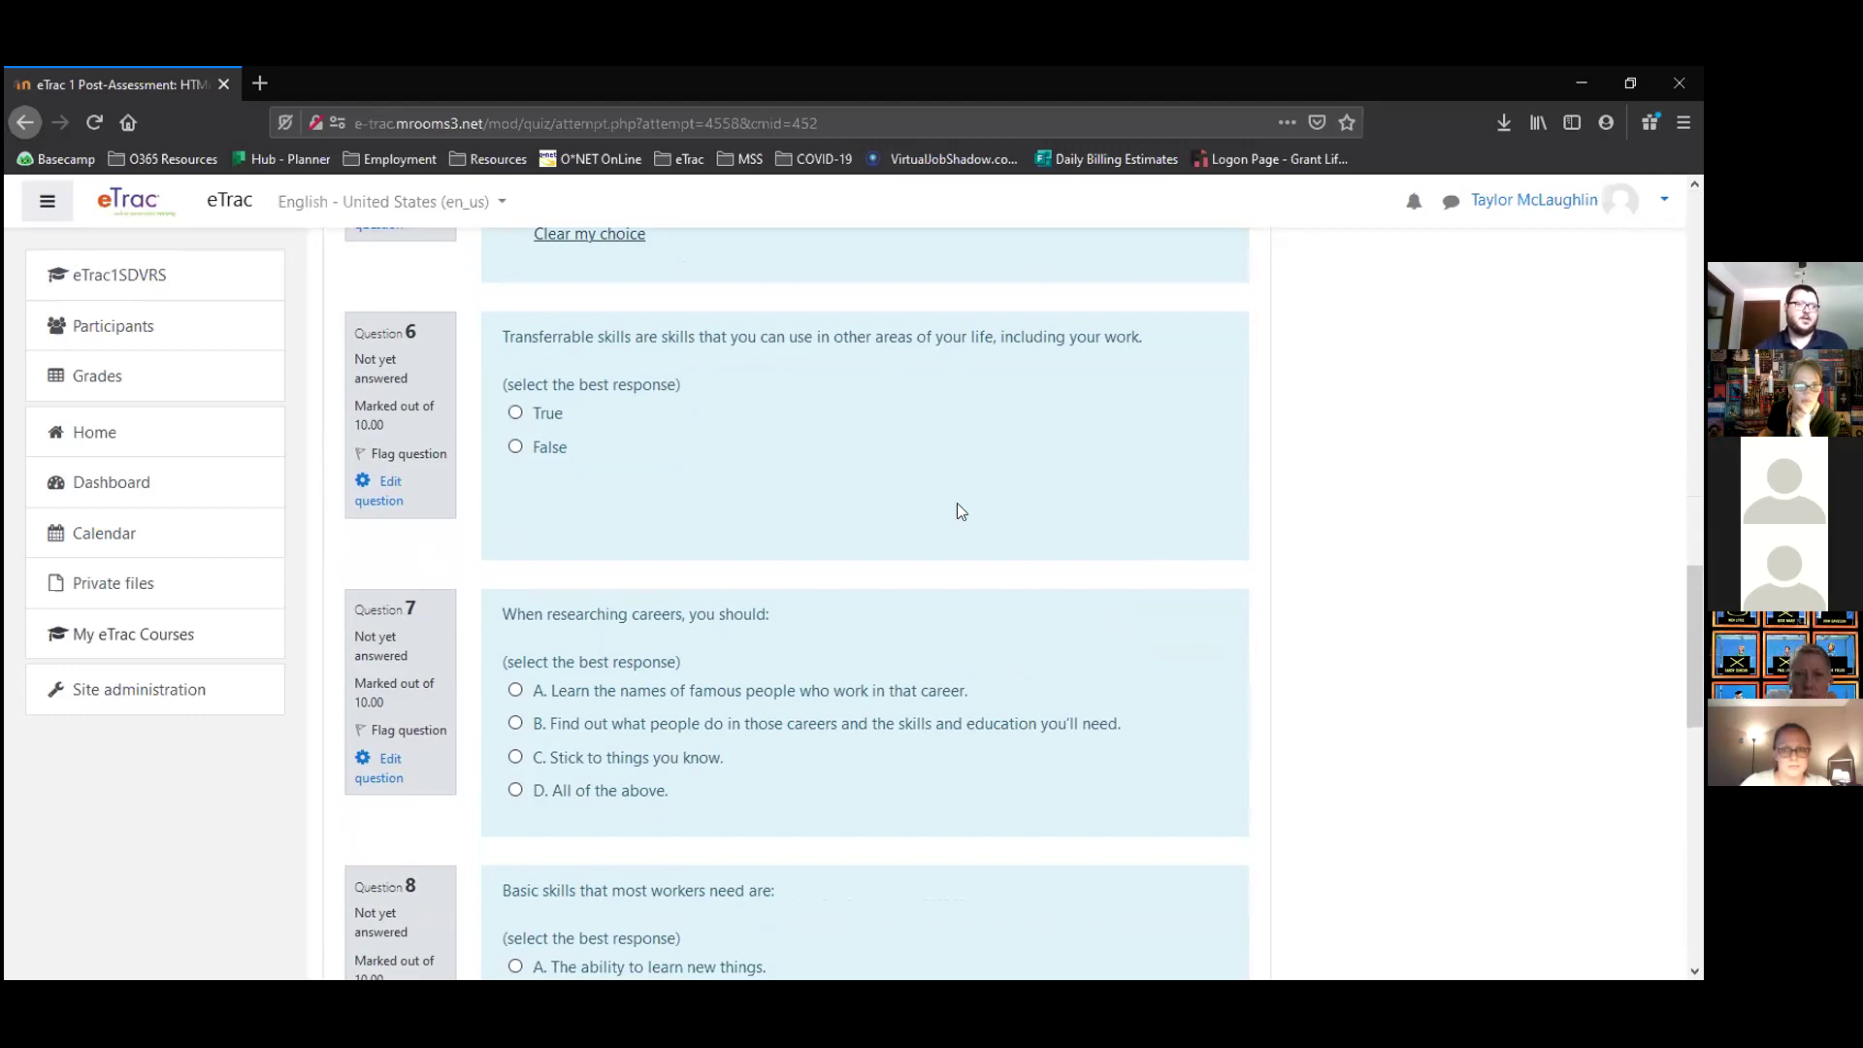
pyautogui.click(515, 413)
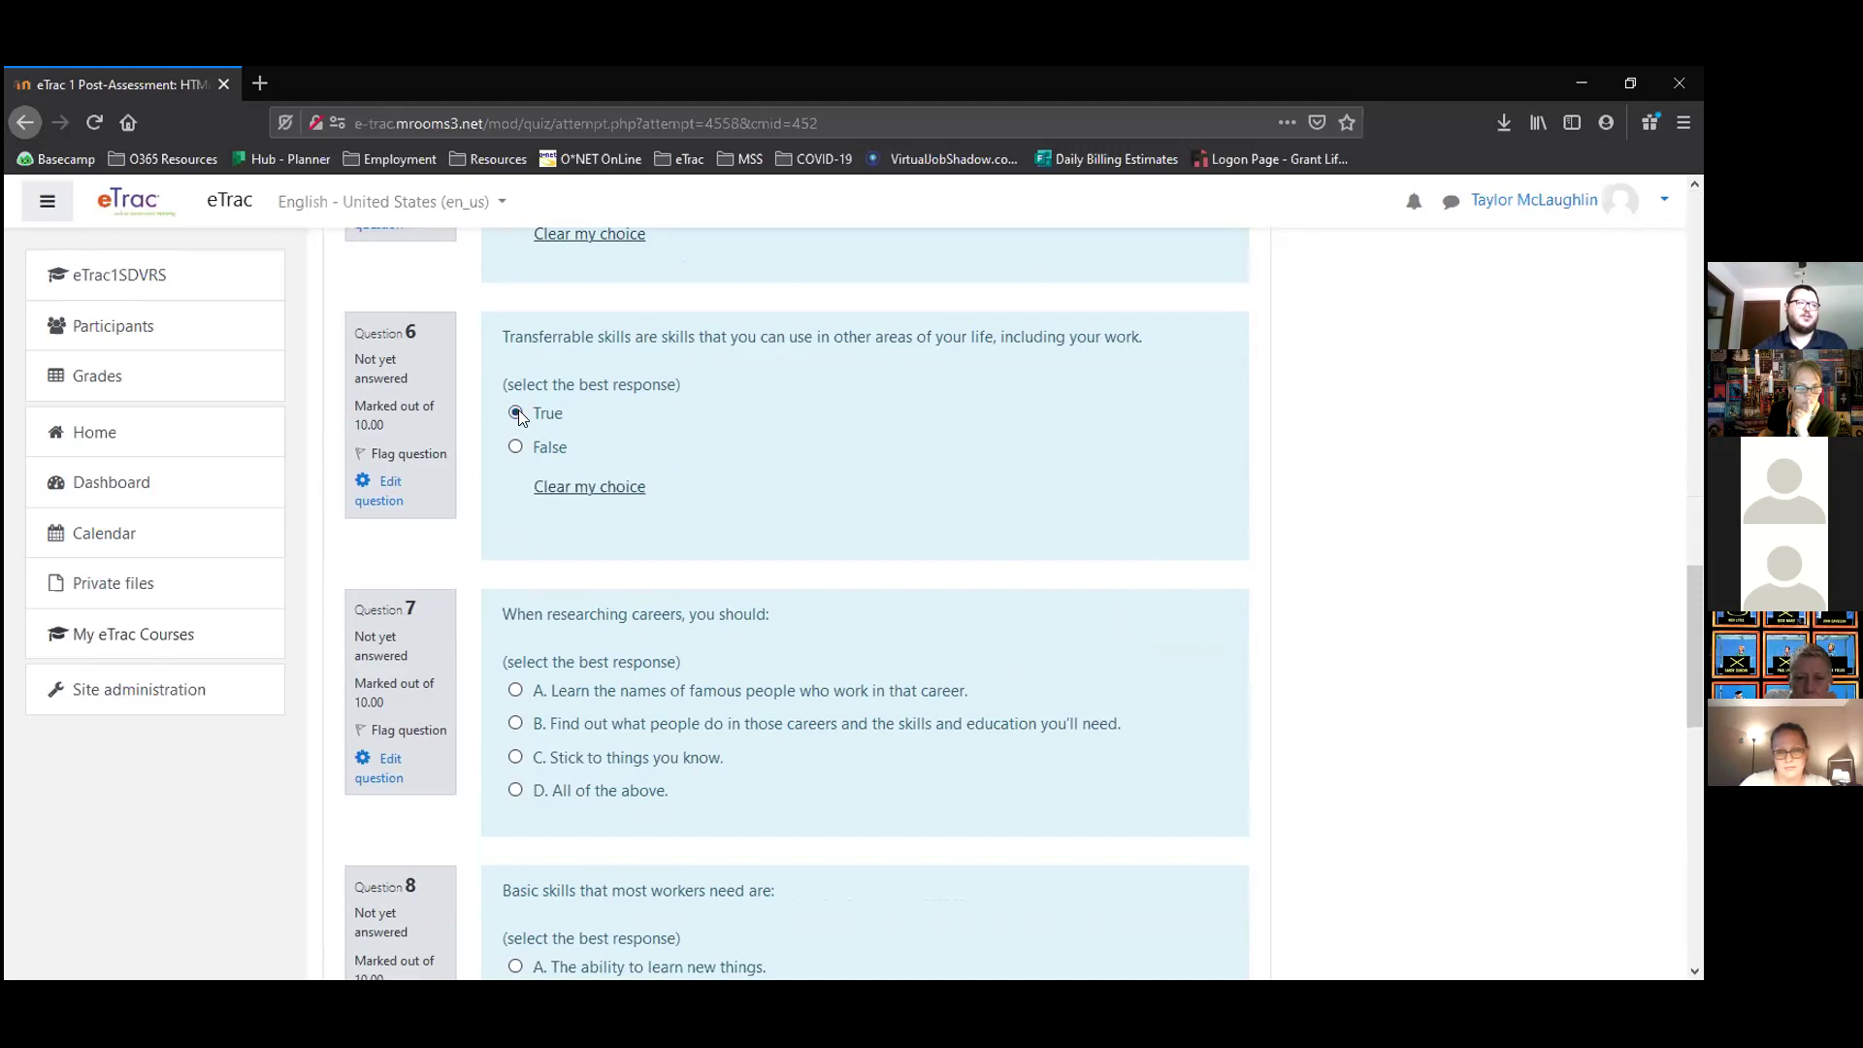
# Answer question 7 with B, question 8 with A (The ability to learn new things), question 9 with False, and question 10 with A.
pyautogui.scroll(-3, 974, 597)
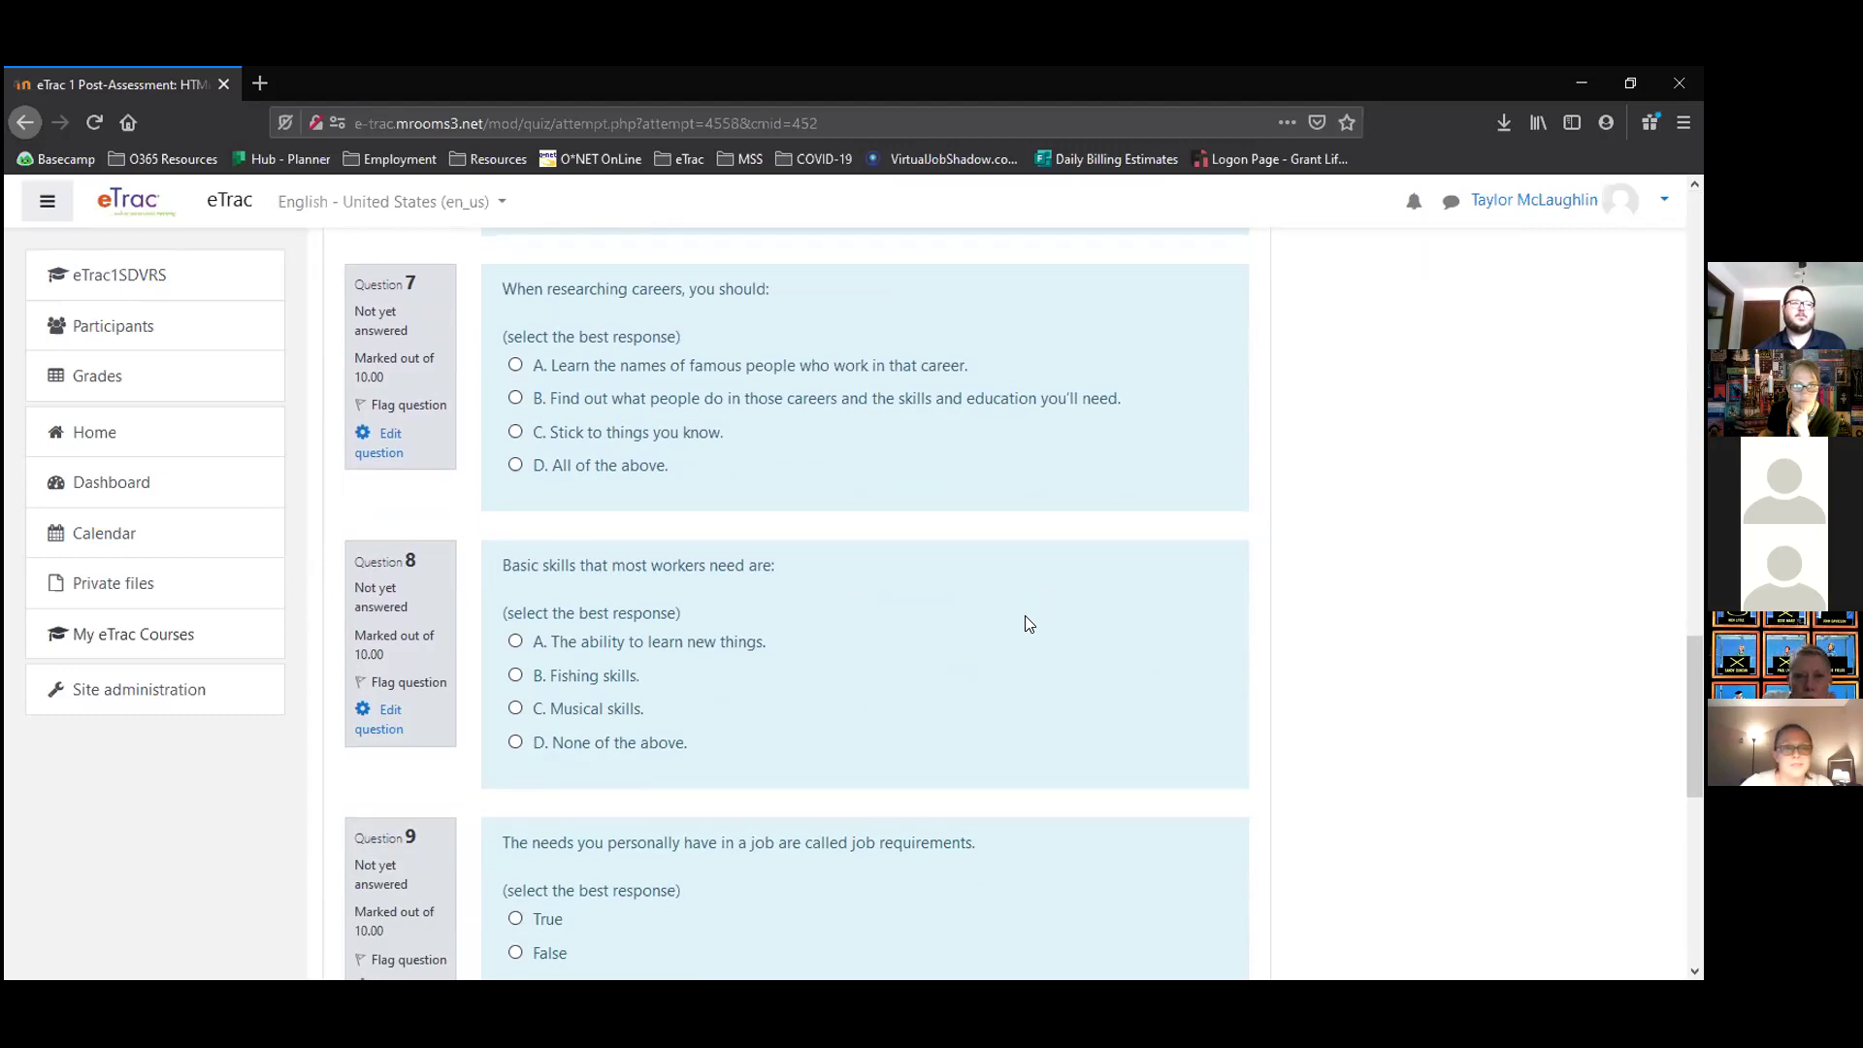
pyautogui.click(515, 397)
pyautogui.scroll(-3, 943, 596)
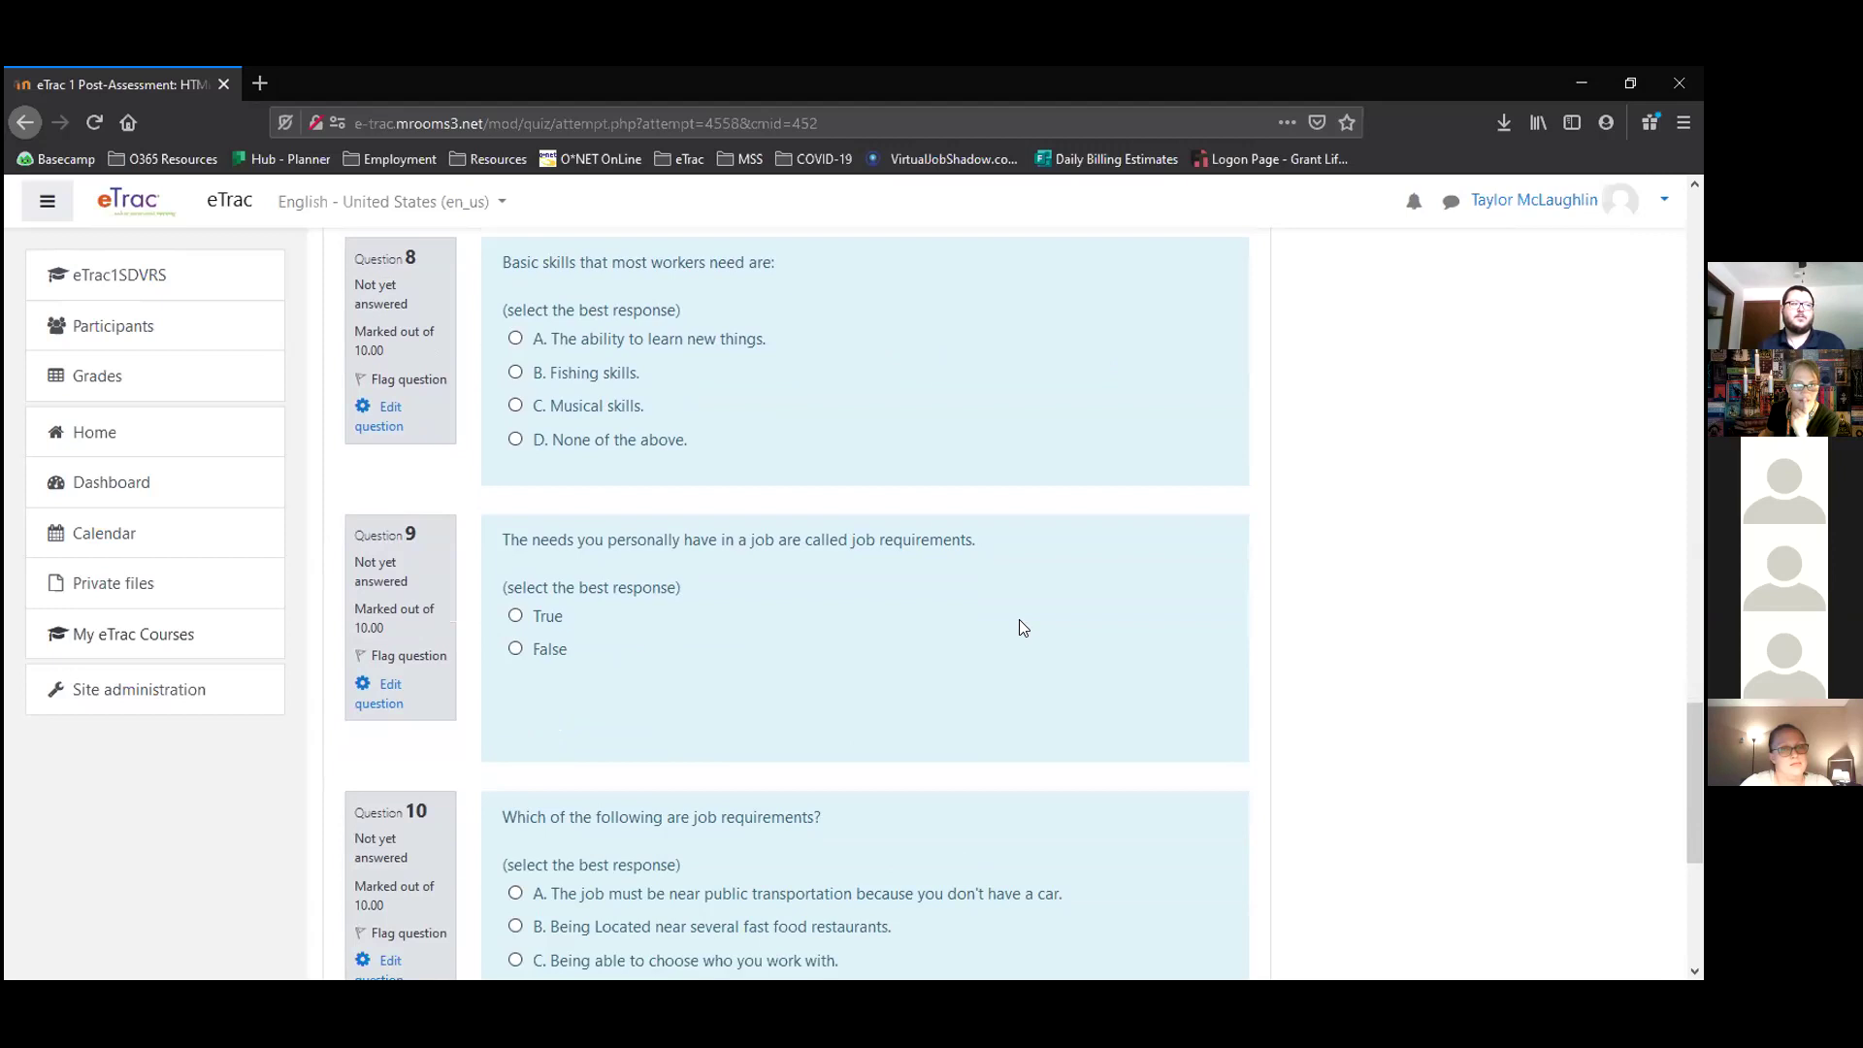
pyautogui.click(517, 340)
pyautogui.scroll(-4, 995, 726)
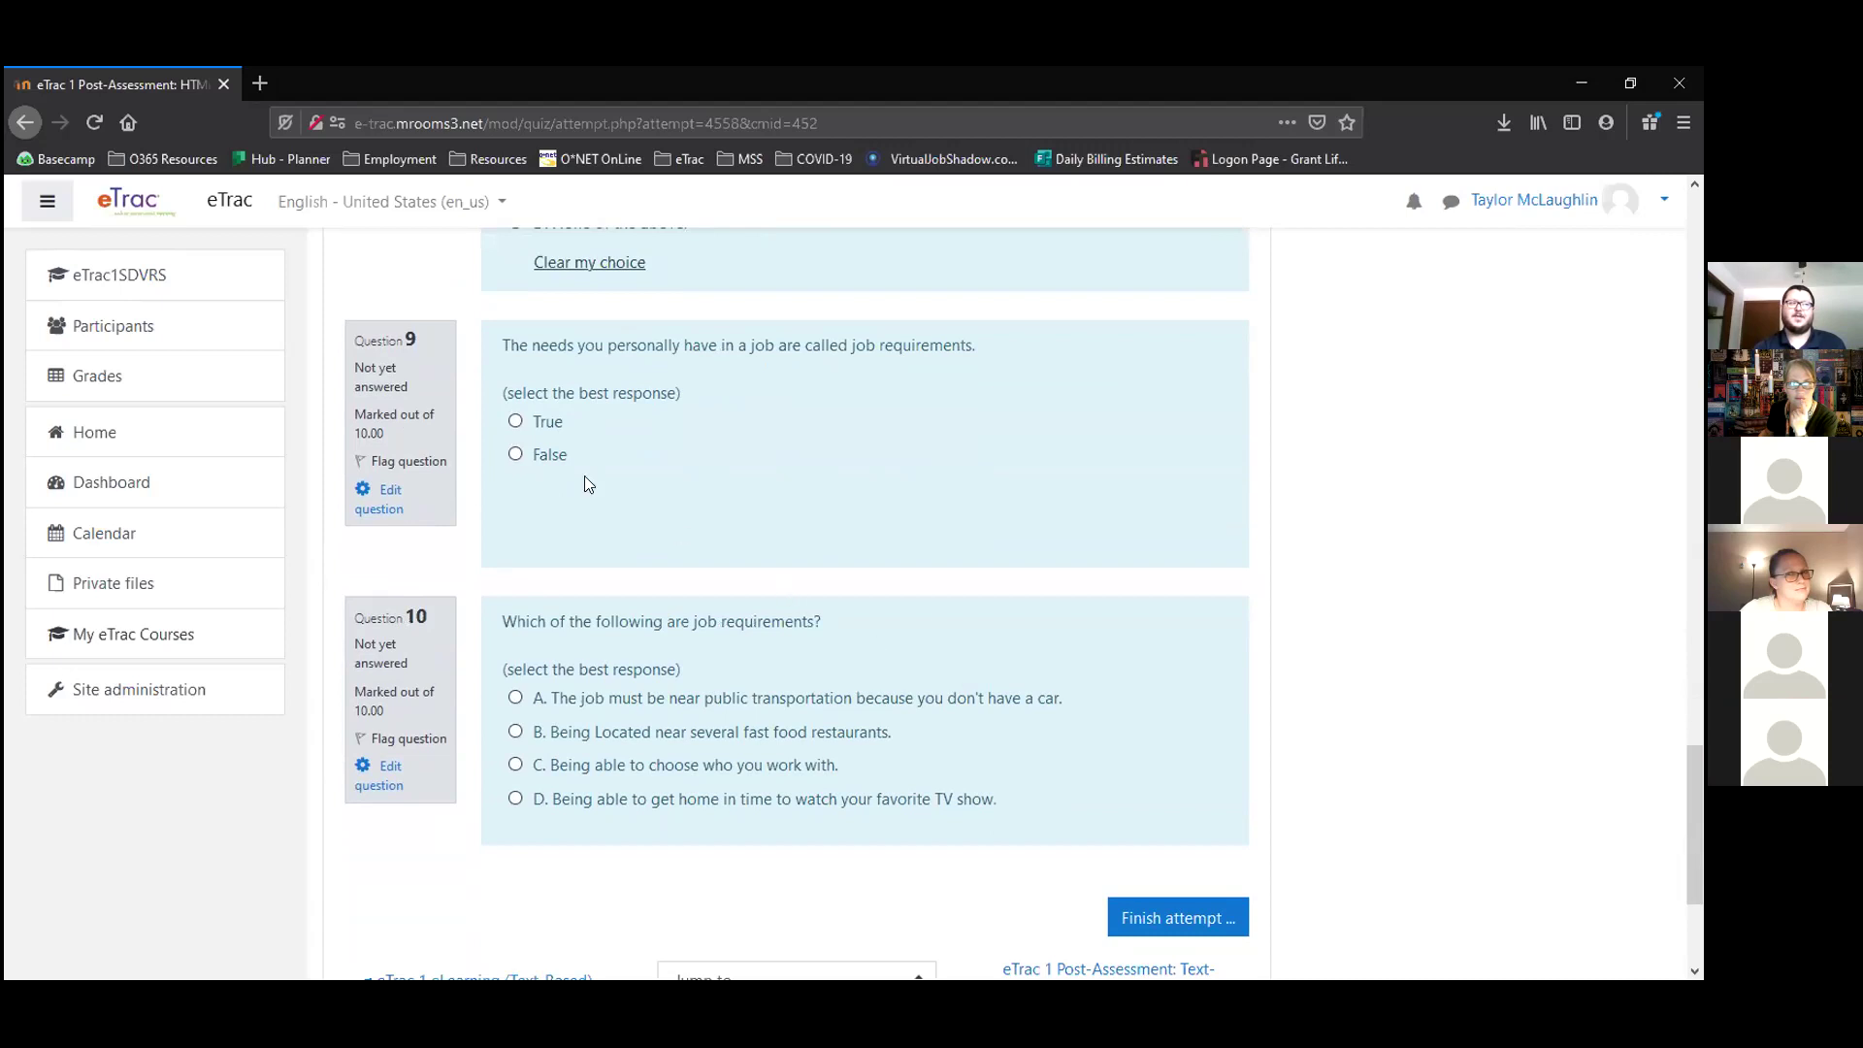
pyautogui.click(515, 456)
pyautogui.scroll(-2, 1145, 575)
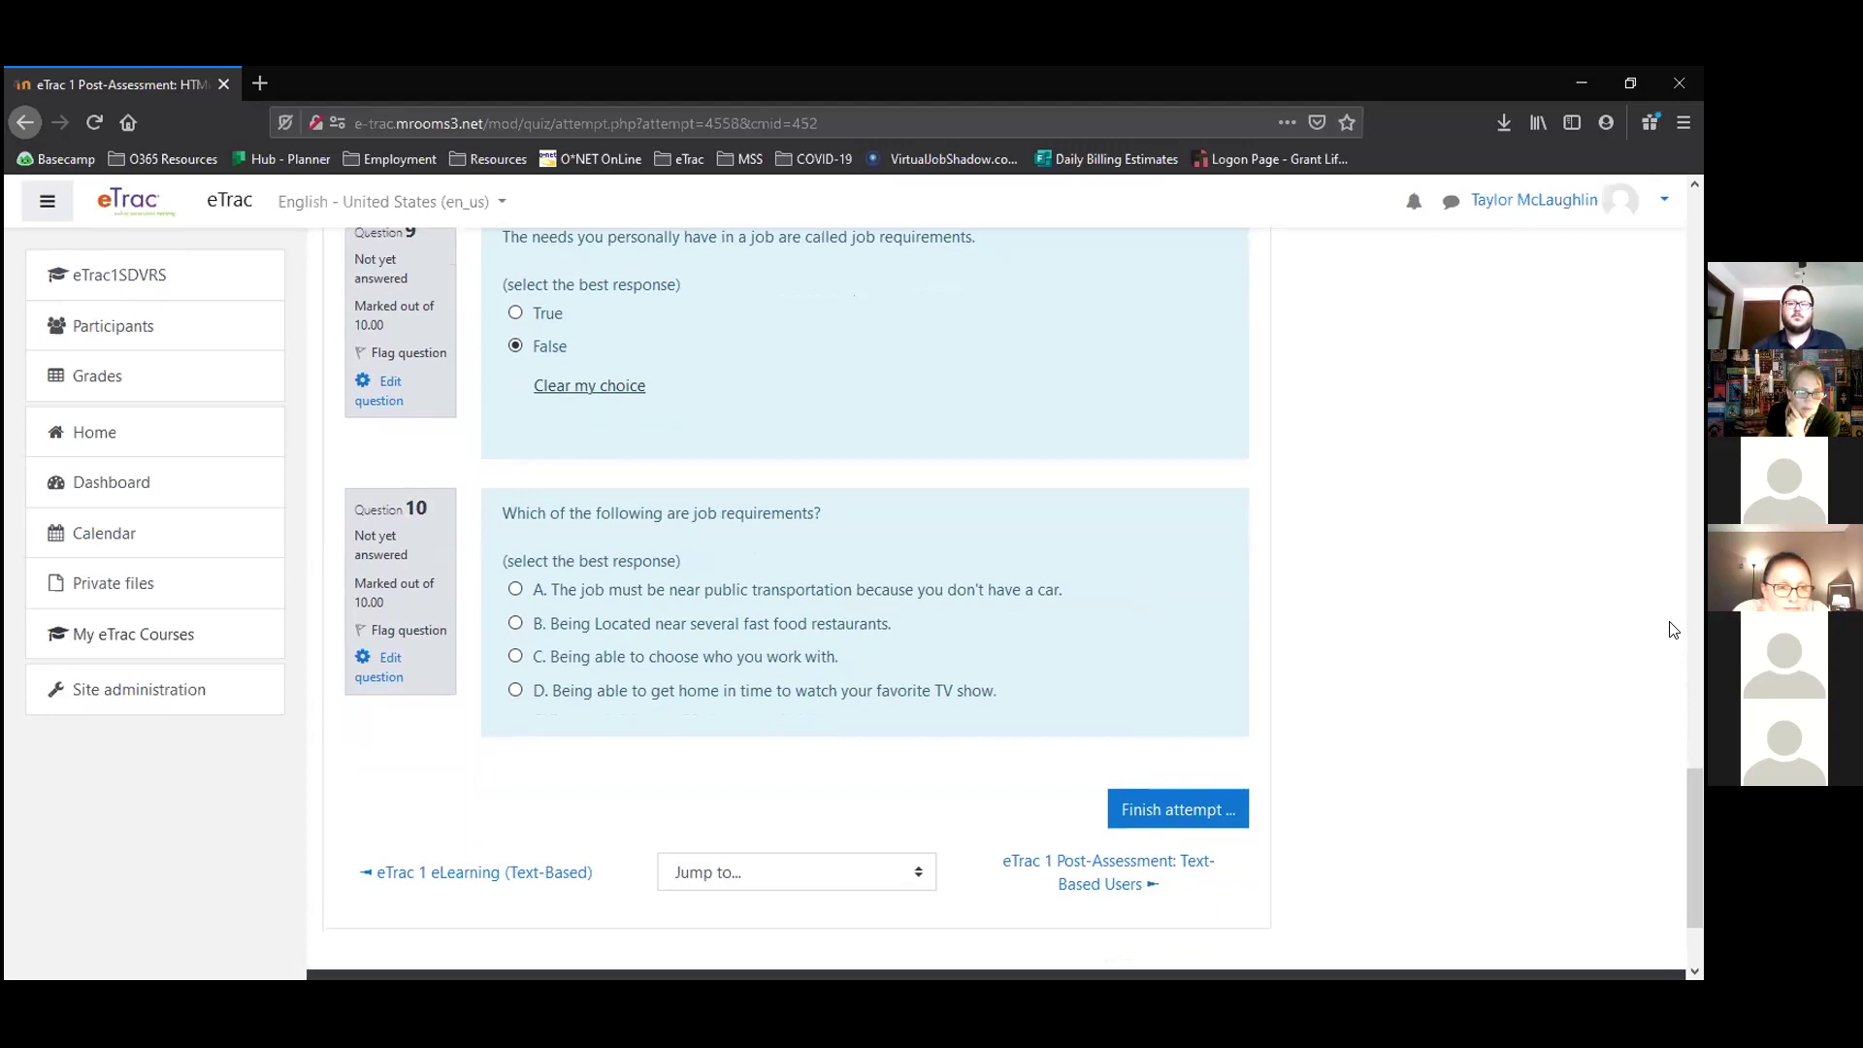
pyautogui.click(511, 587)
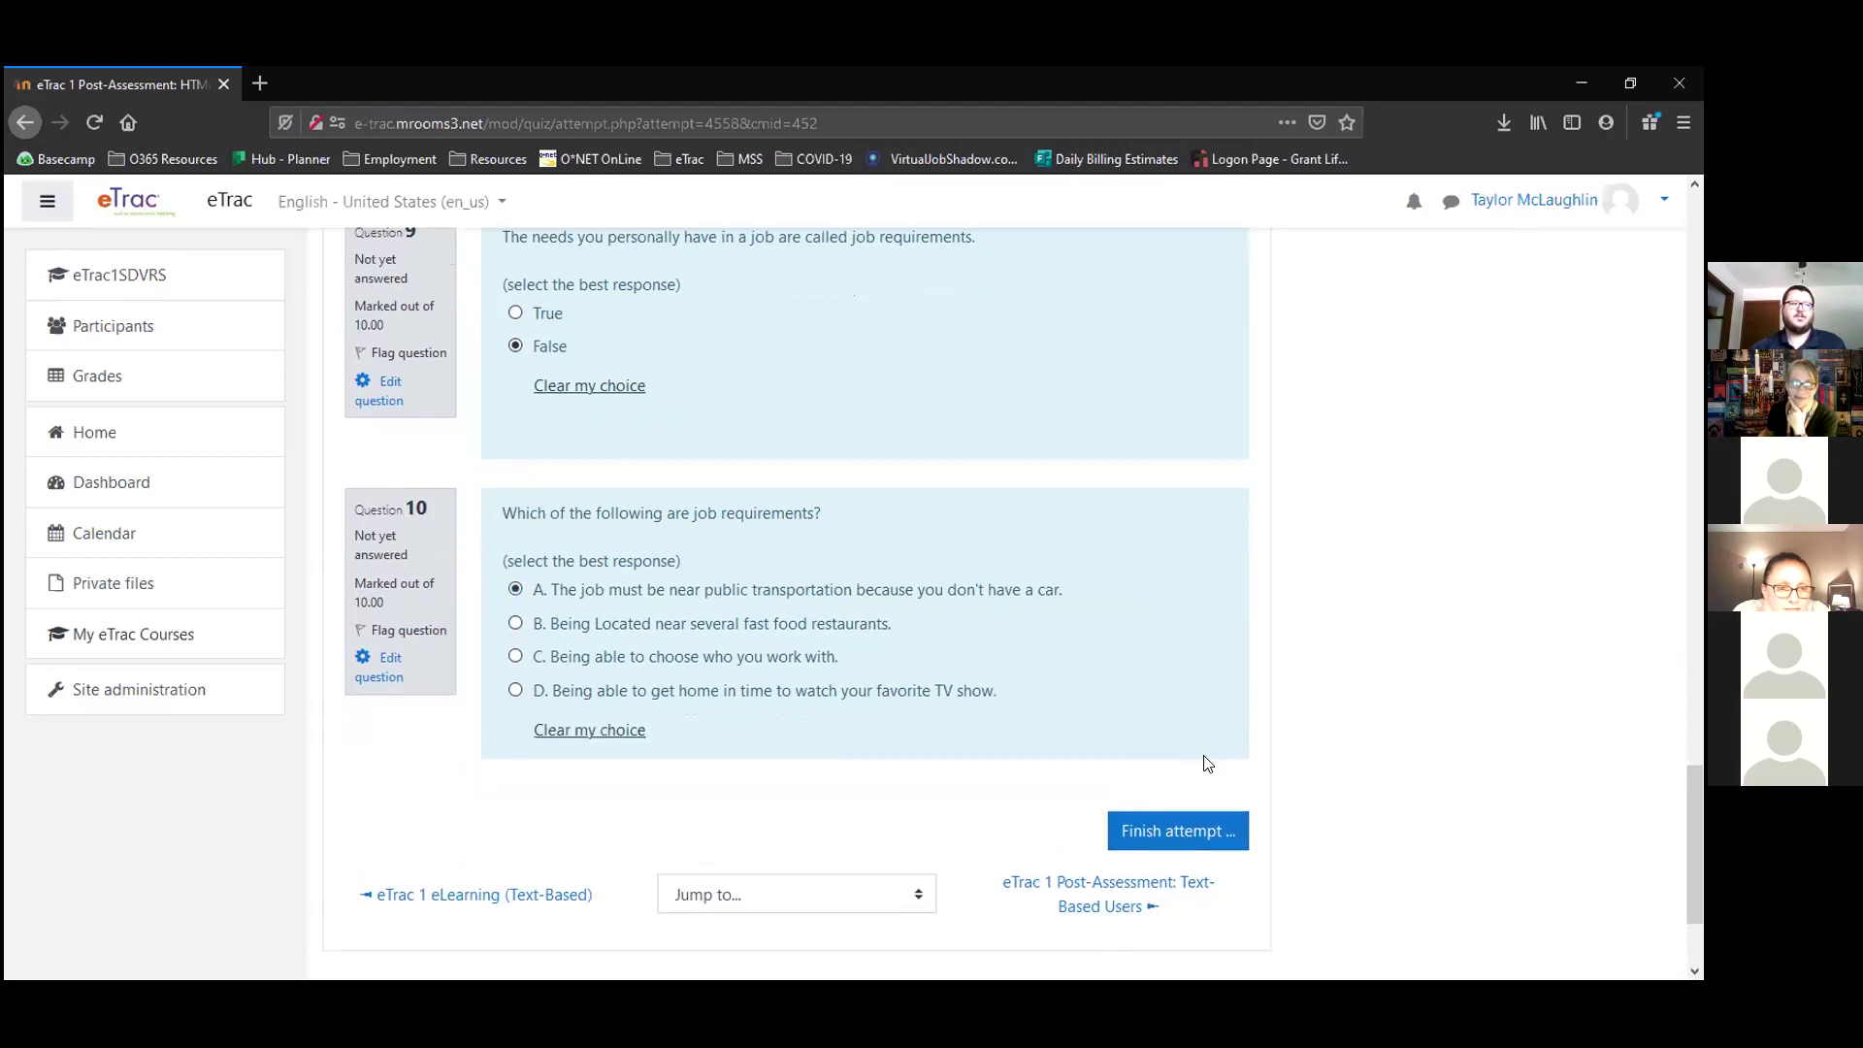
# Finish the post-assessment attempt, check the summary of saved answers, and submit all answers for grading.
pyautogui.click(1209, 832)
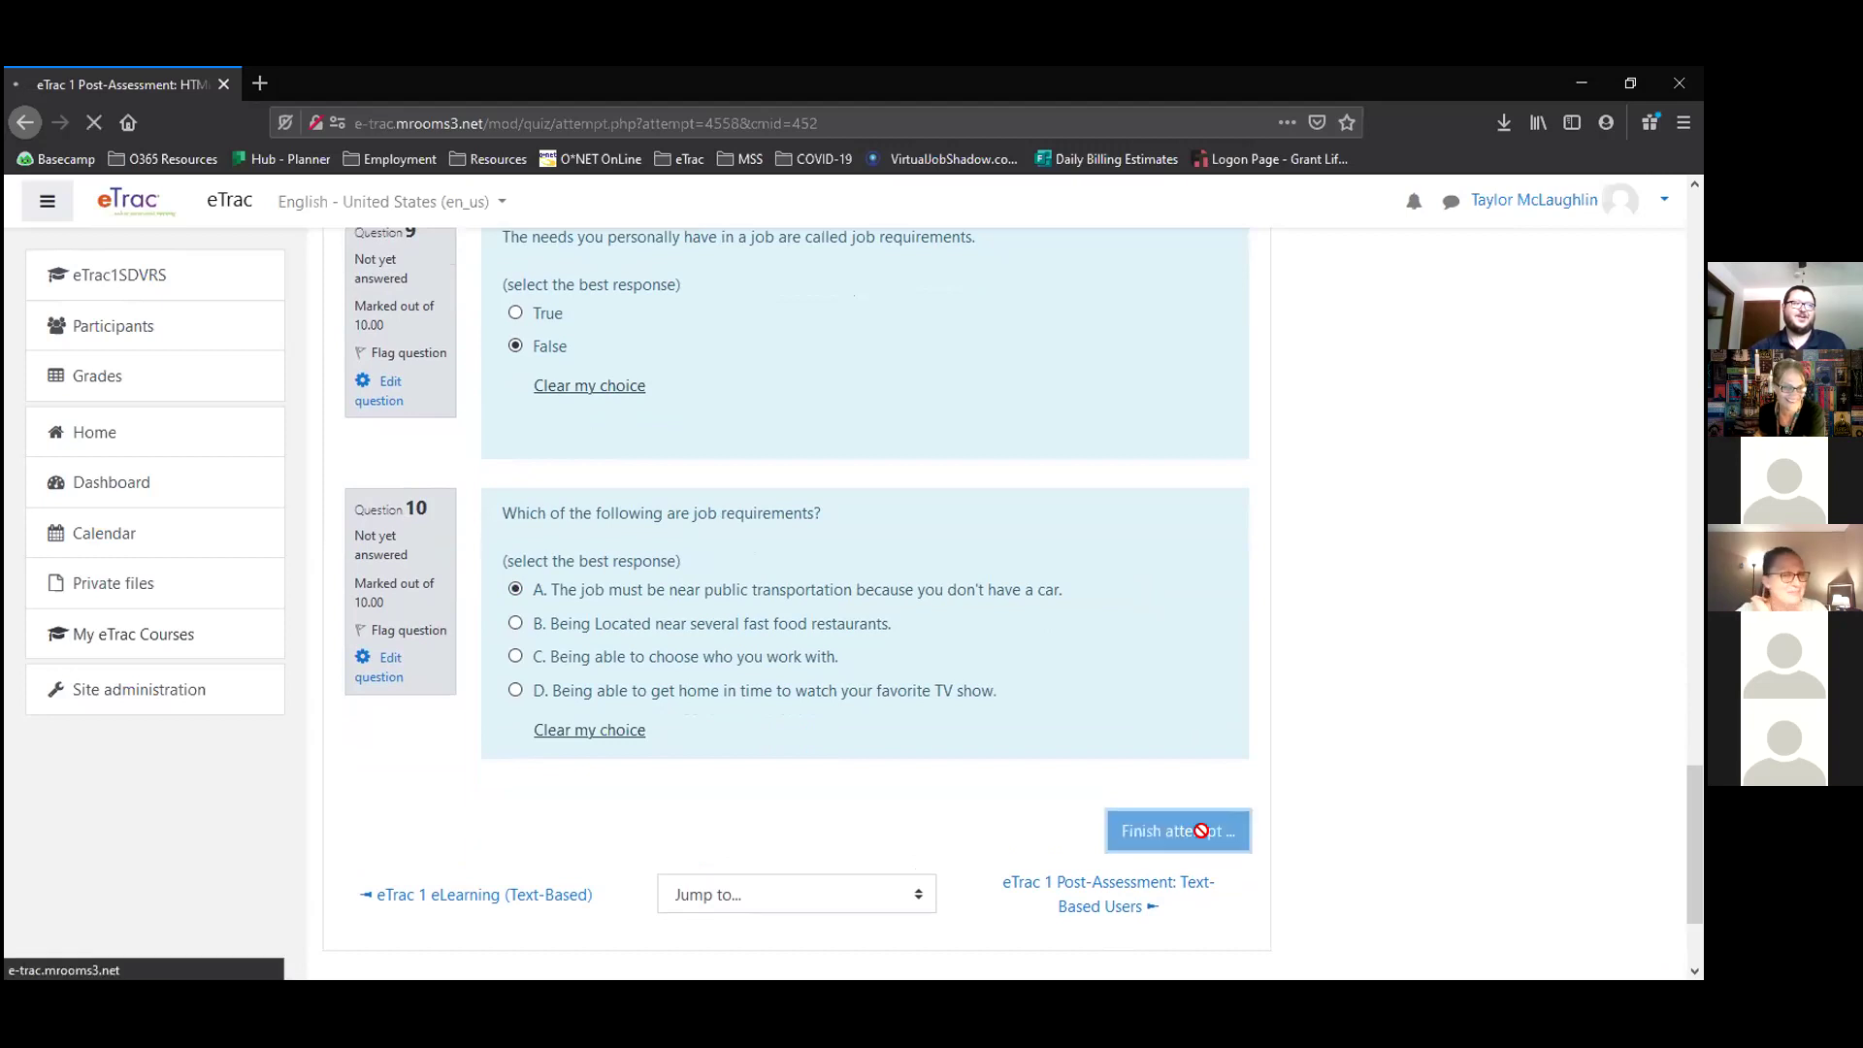
pyautogui.scroll(-5, 1185, 761)
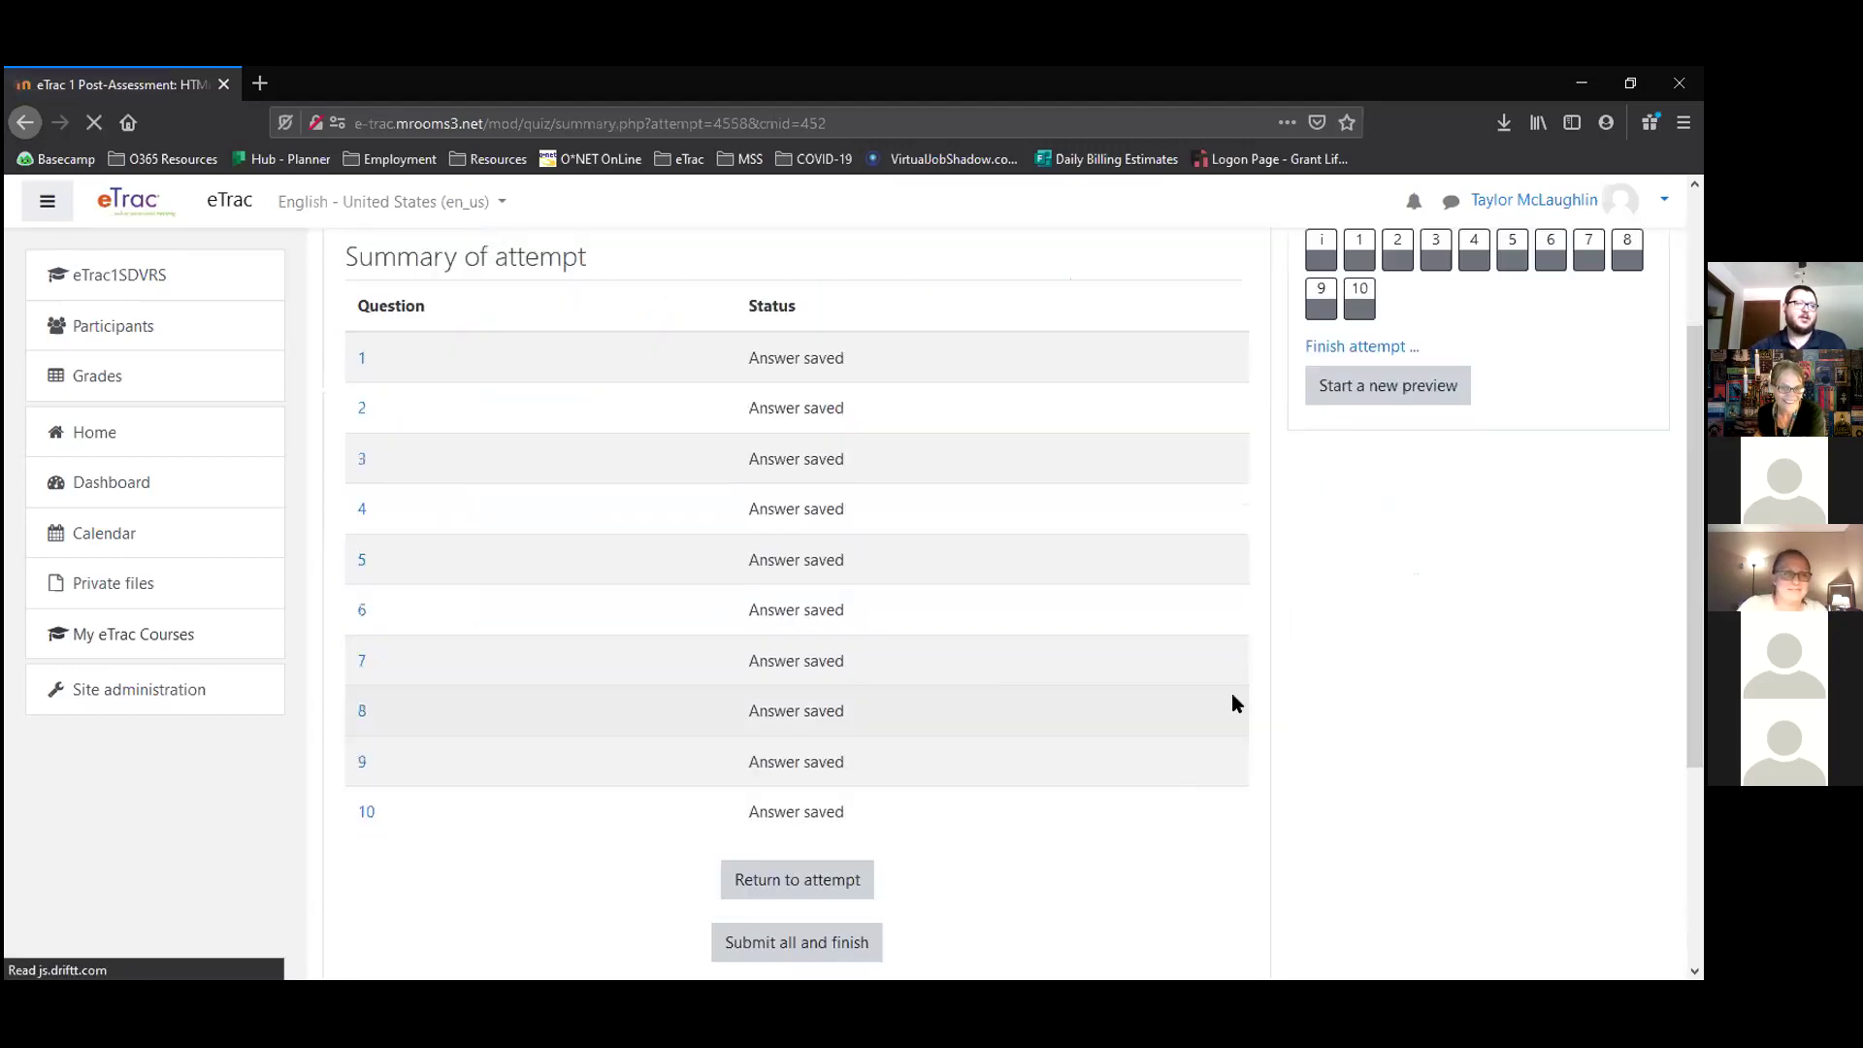
pyautogui.scroll(1, 690, 666)
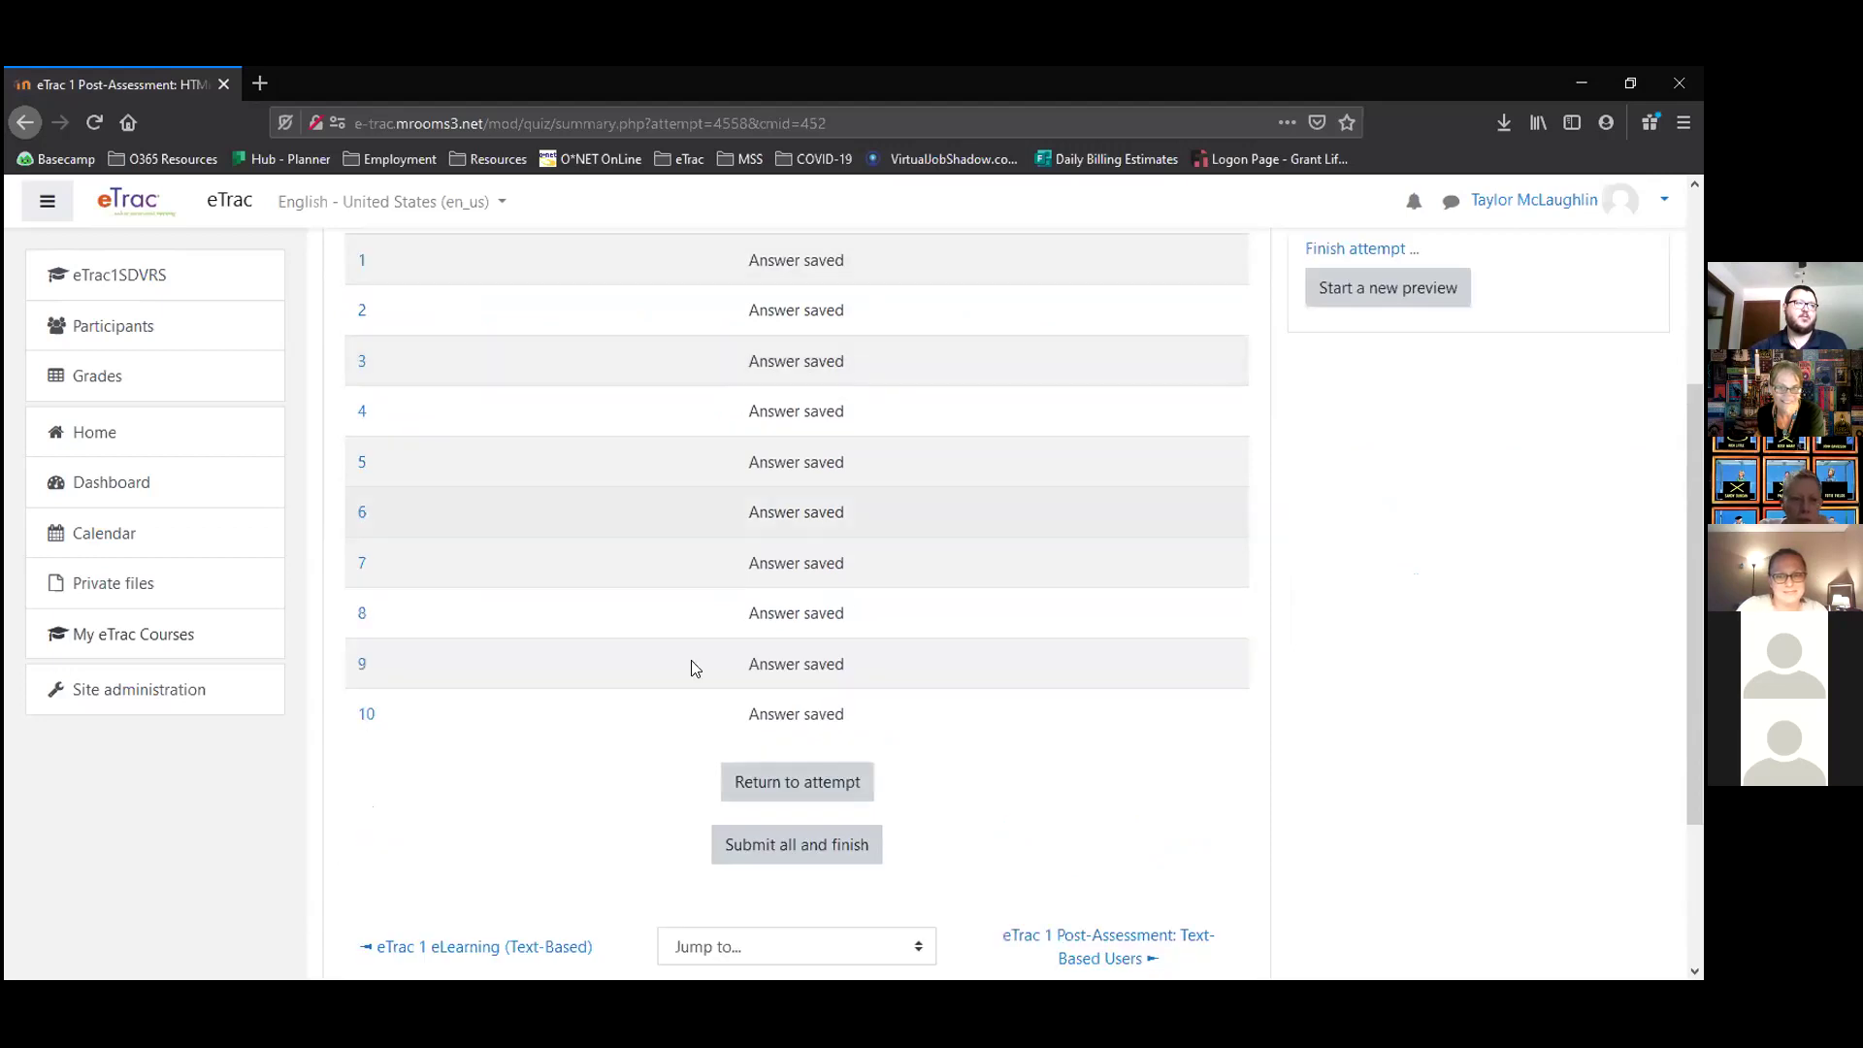
pyautogui.click(846, 844)
pyautogui.click(840, 726)
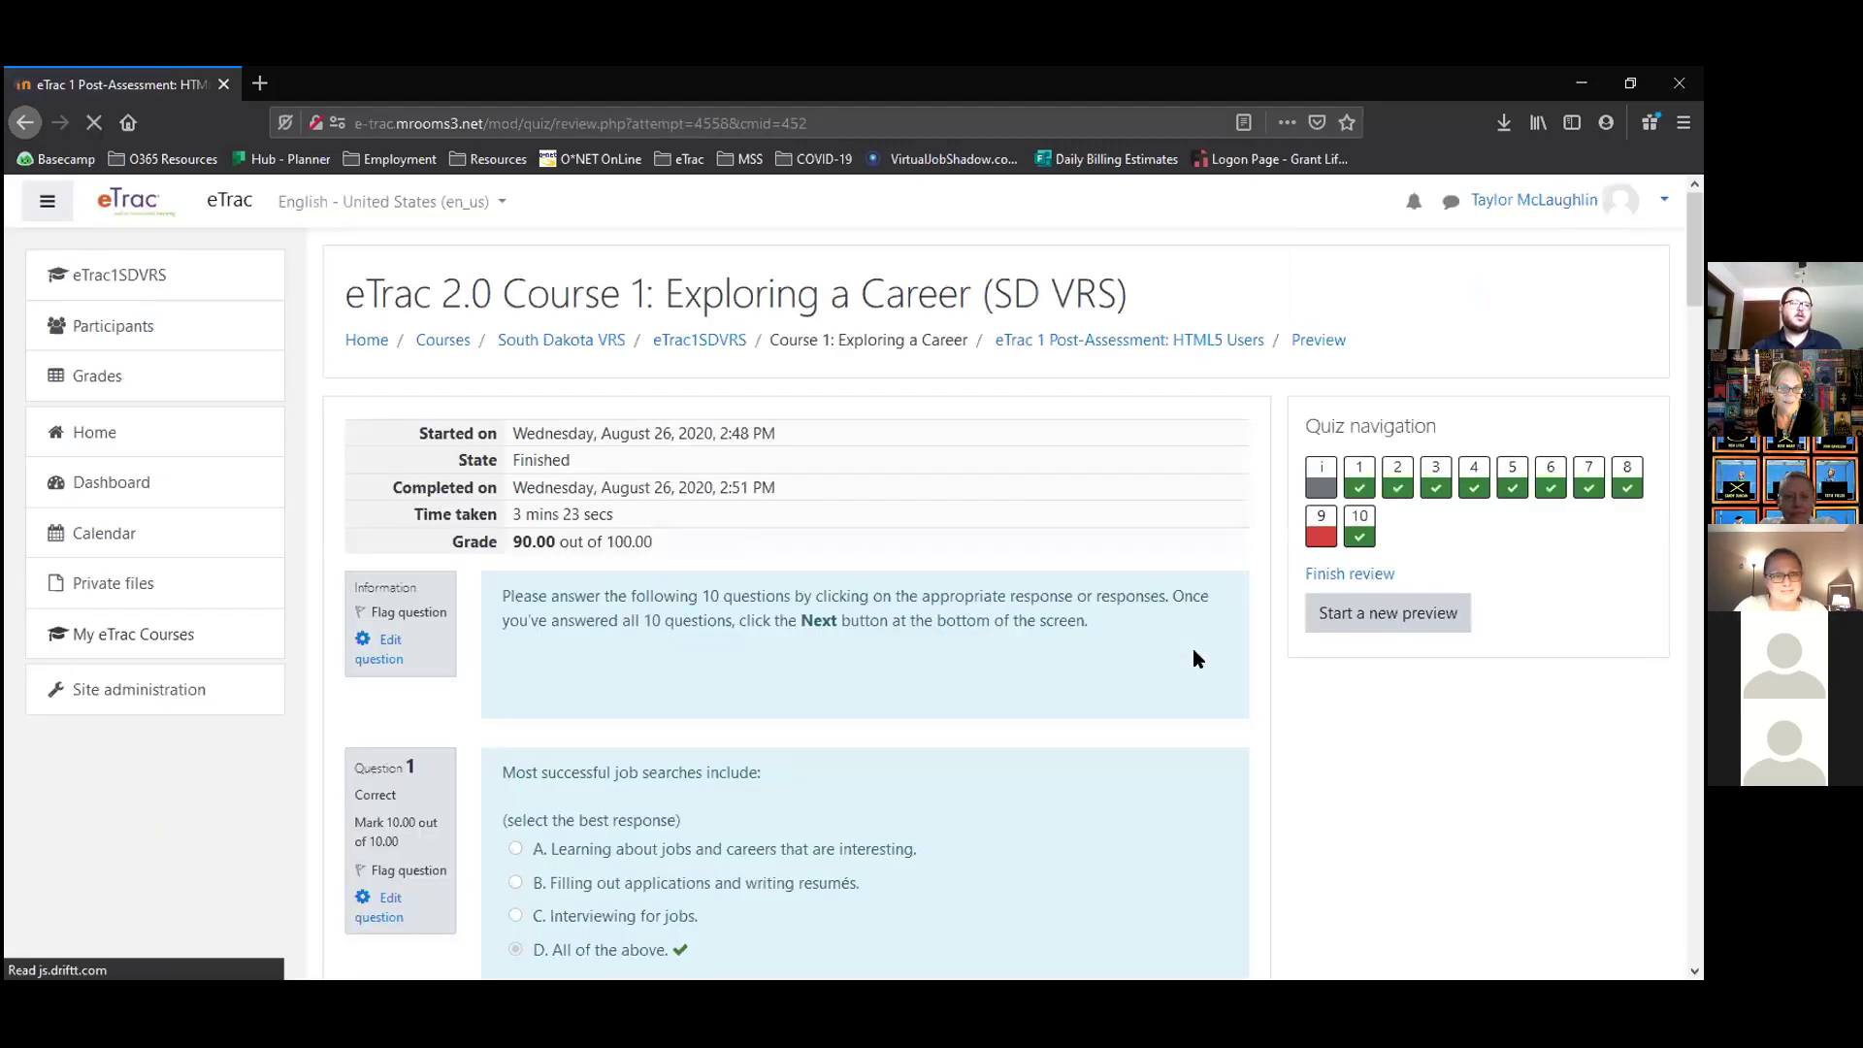
# Review the grade and the feedback on each question through question 10, and close the browser window.
pyautogui.scroll(-1, 1207, 652)
pyautogui.scroll(-2, 1207, 652)
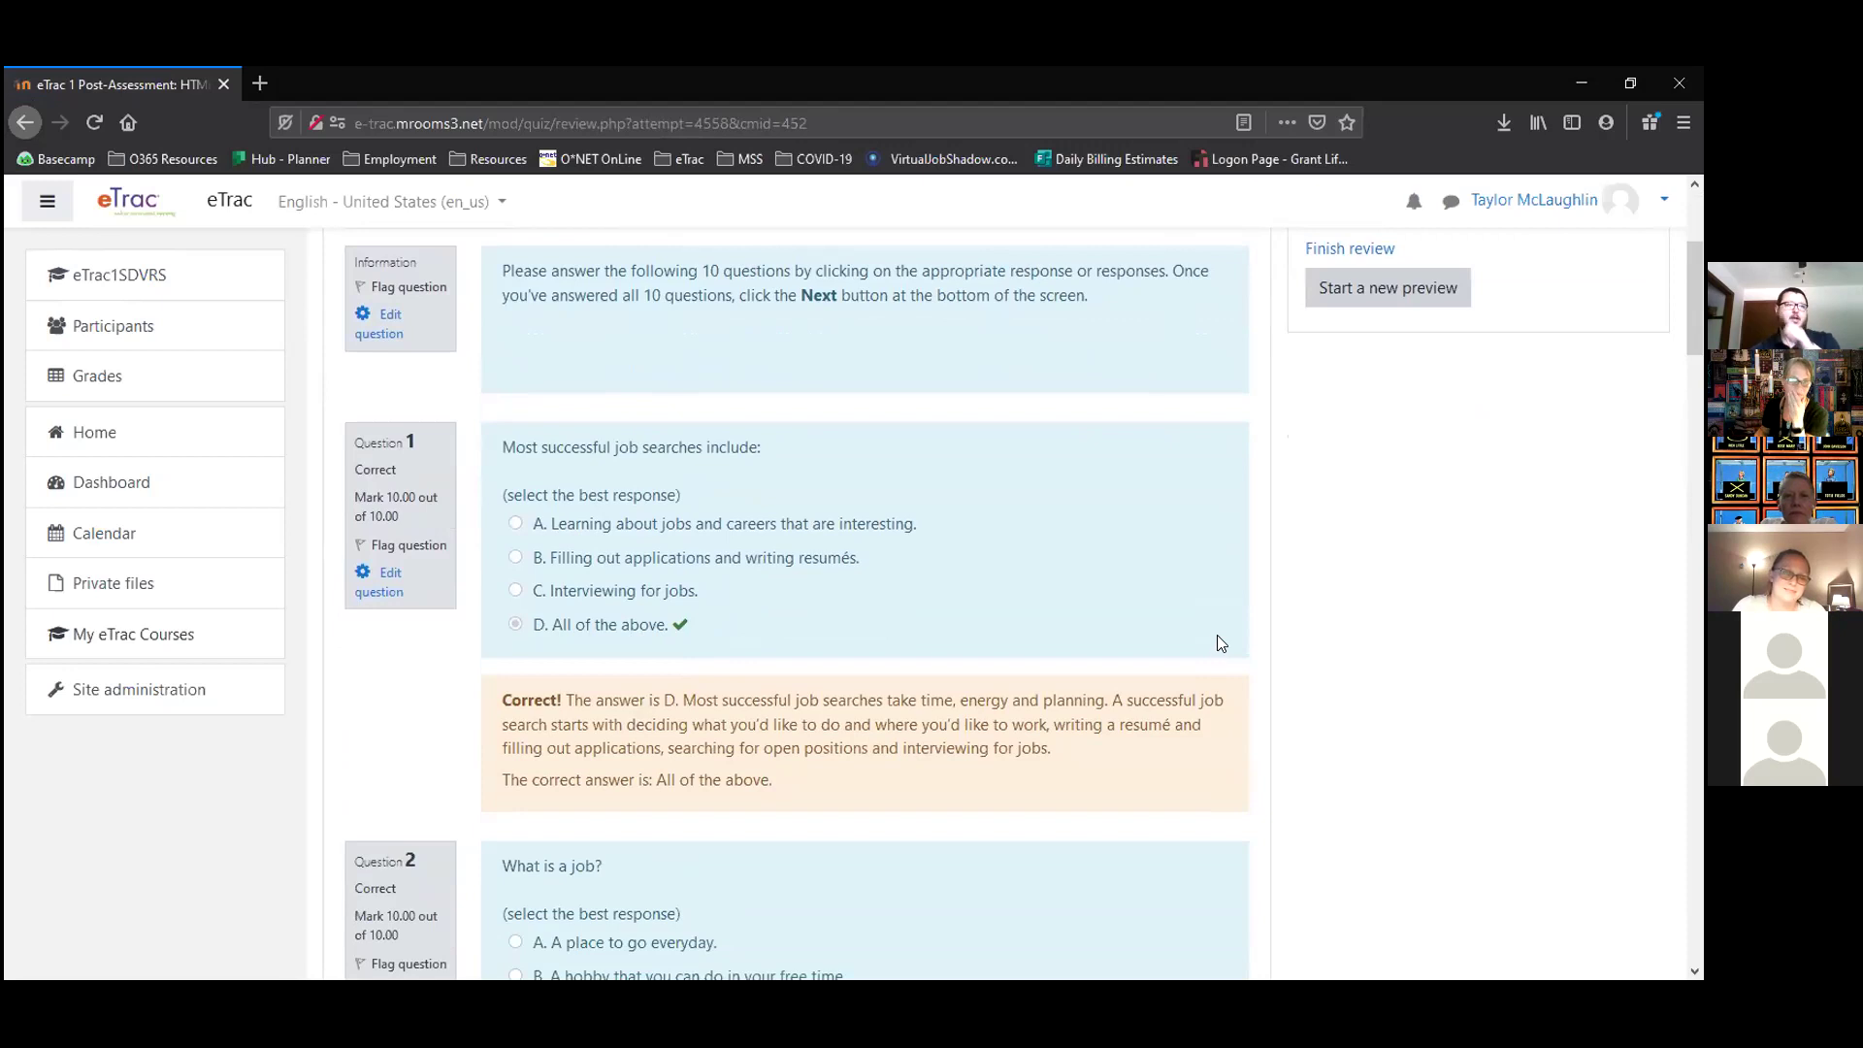
pyautogui.scroll(1, 1217, 636)
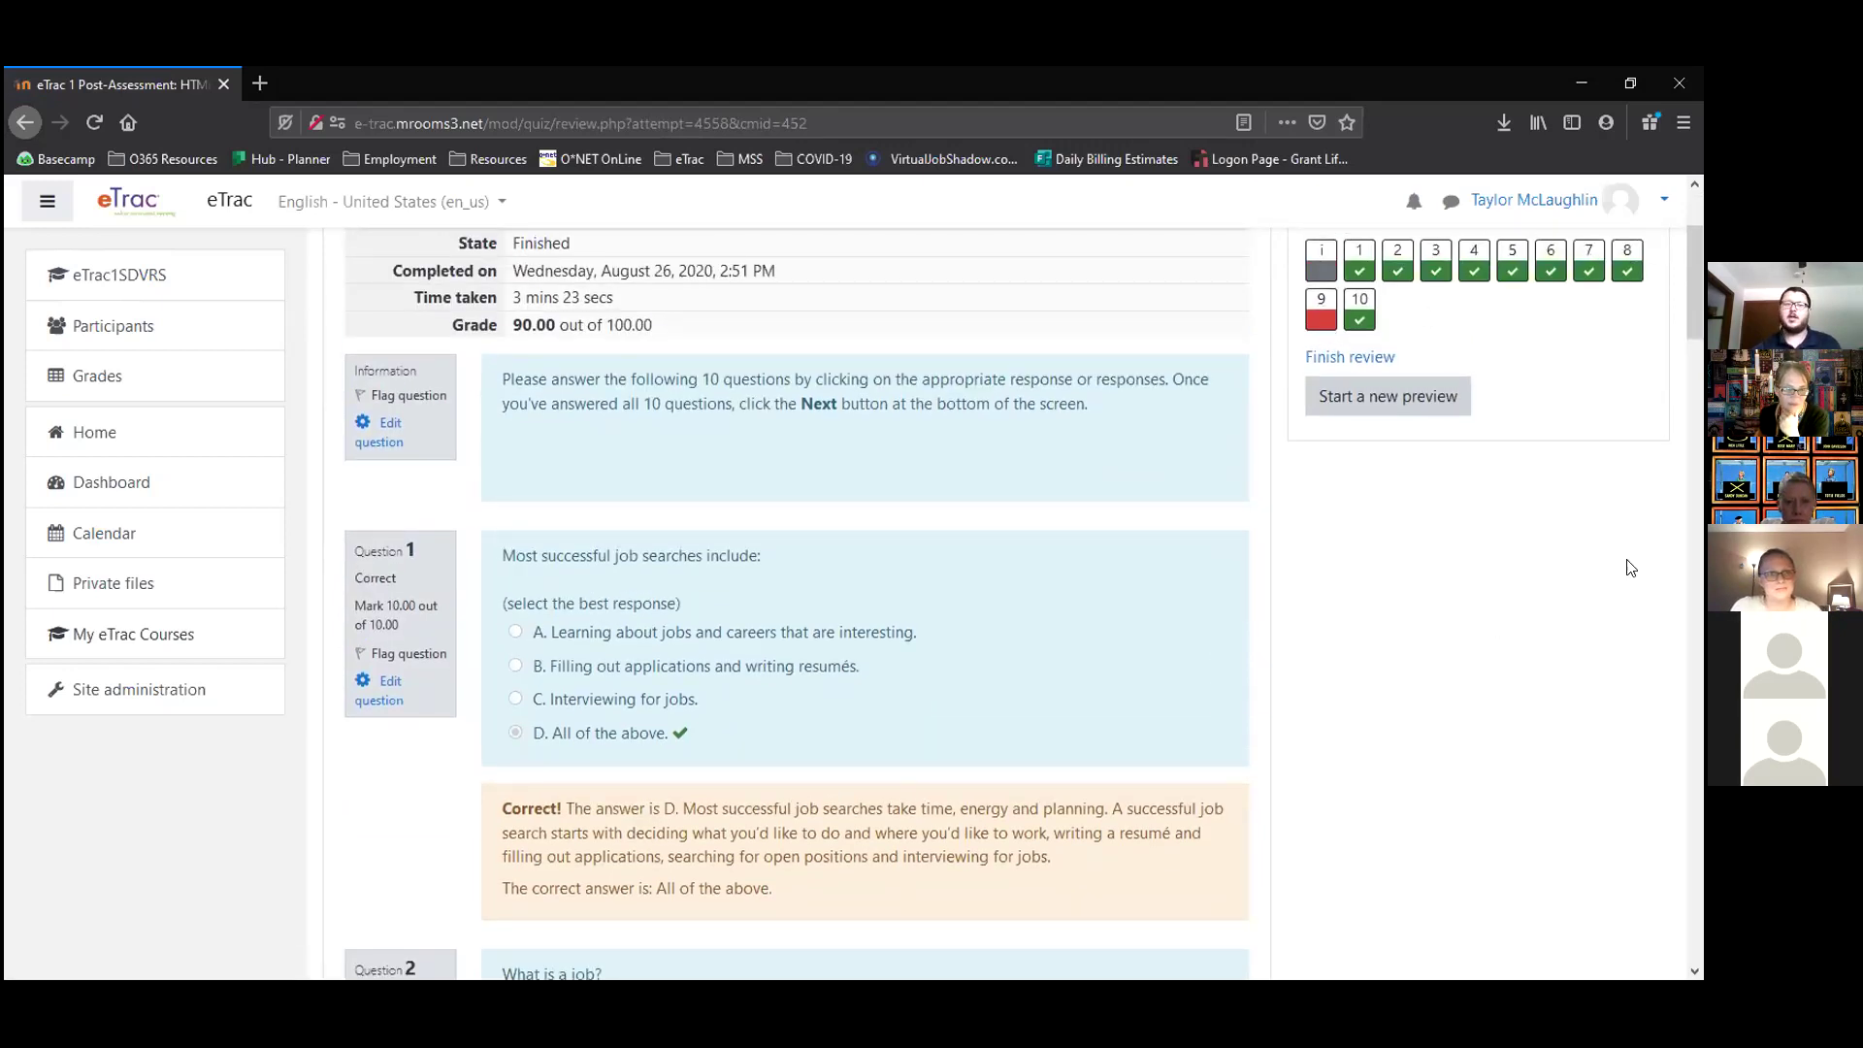
pyautogui.scroll(-11, 1694, 287)
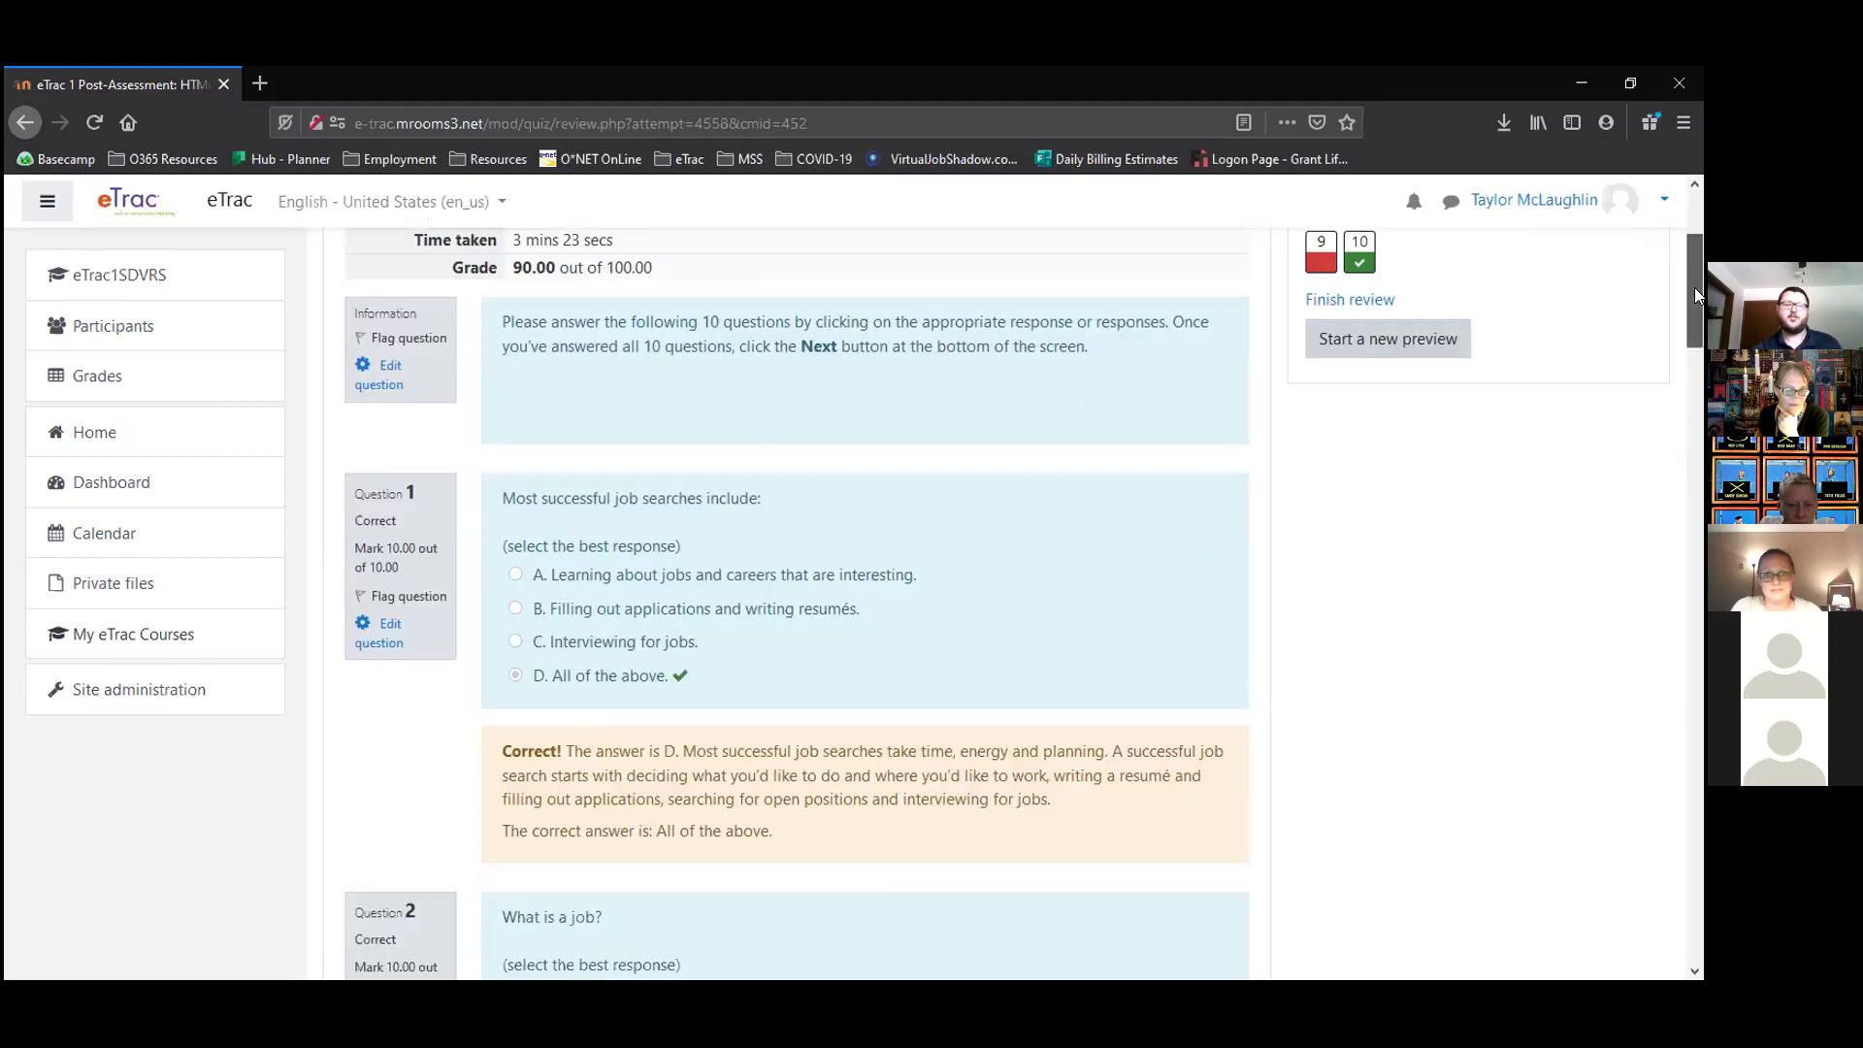
pyautogui.scroll(-20, 864, 601)
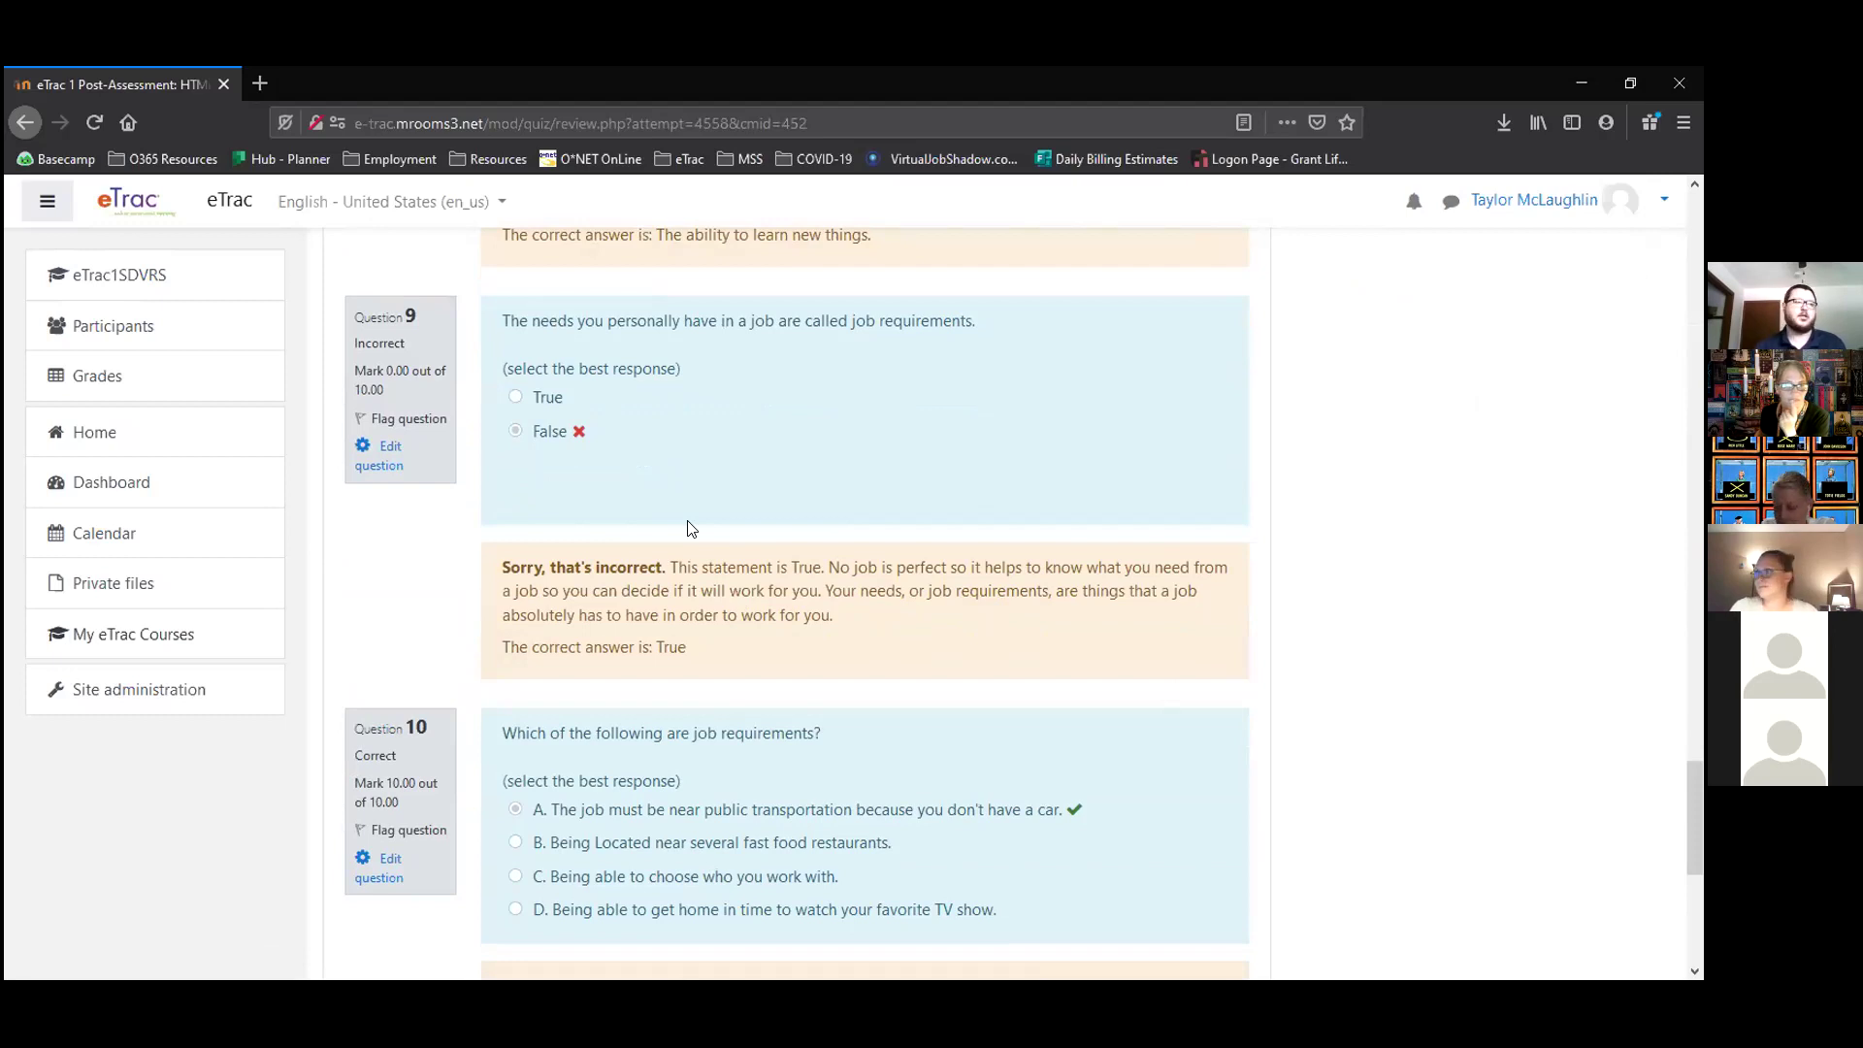
pyautogui.scroll(-3, 887, 605)
pyautogui.scroll(-3, 912, 654)
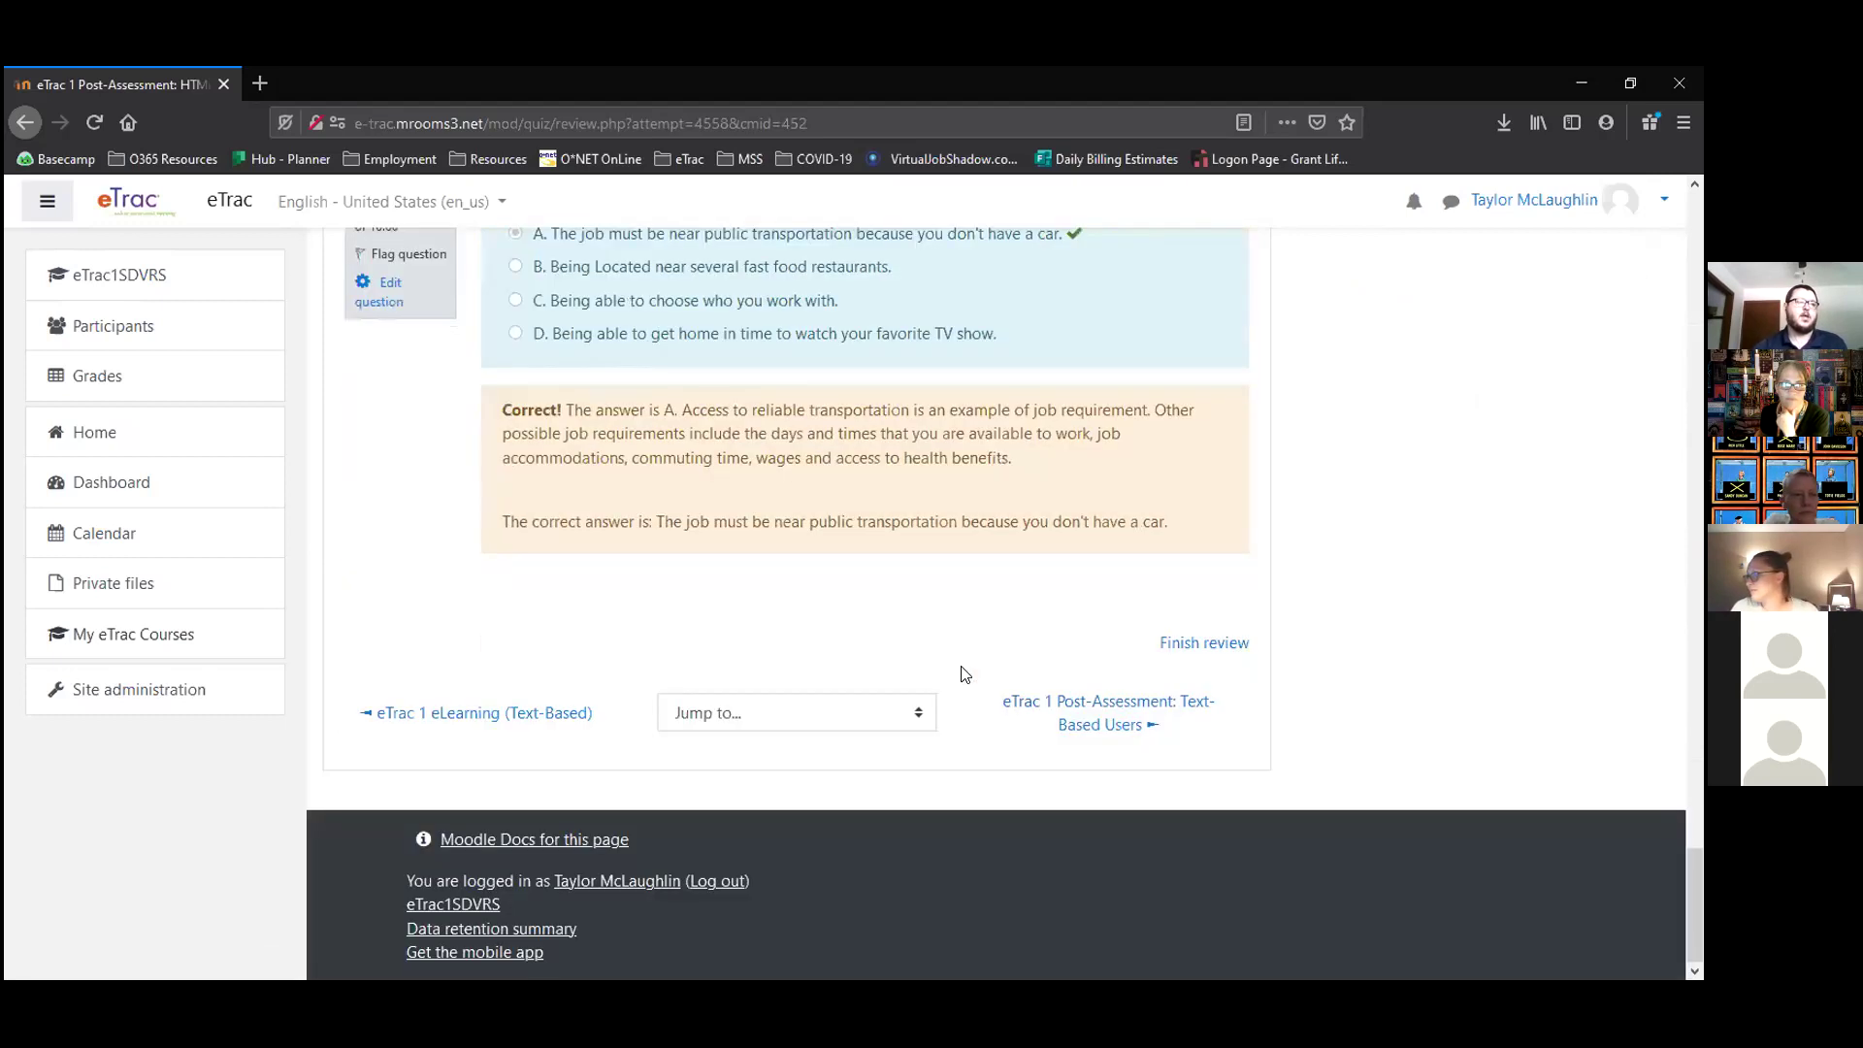
pyautogui.scroll(5, 964, 673)
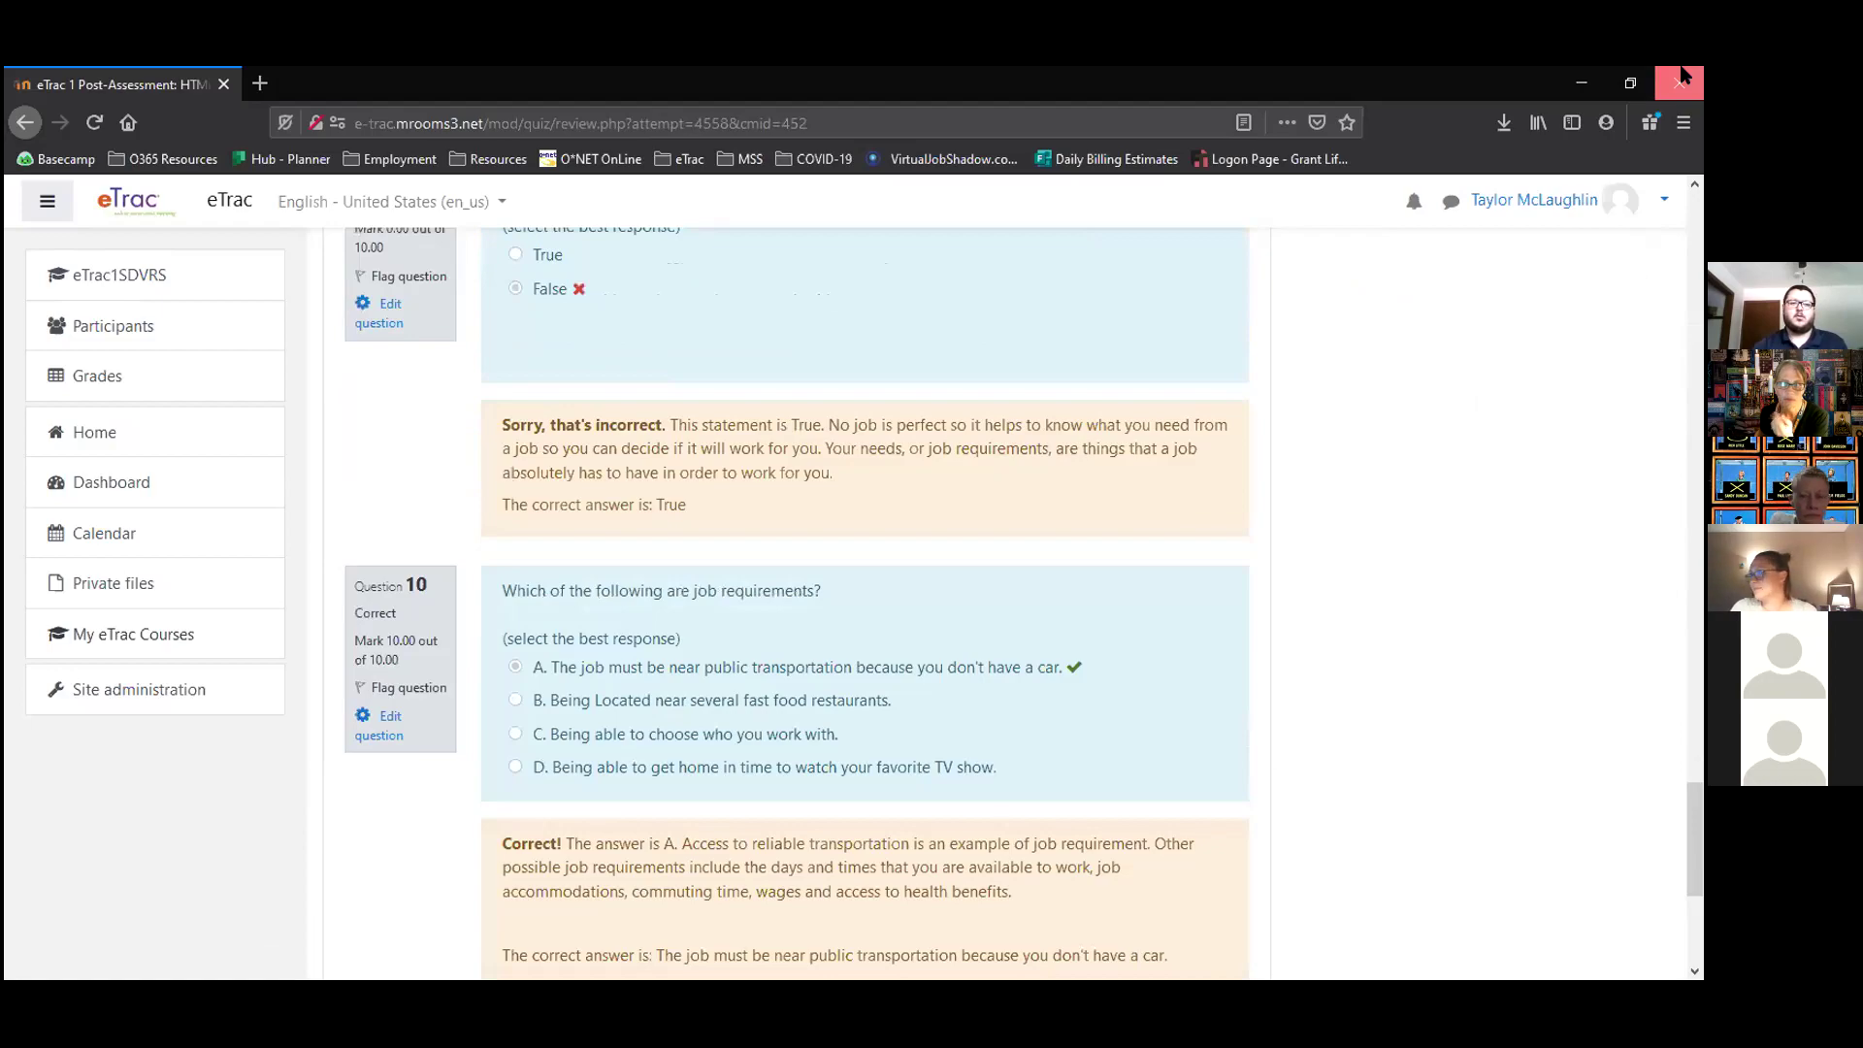
pyautogui.click(1681, 78)
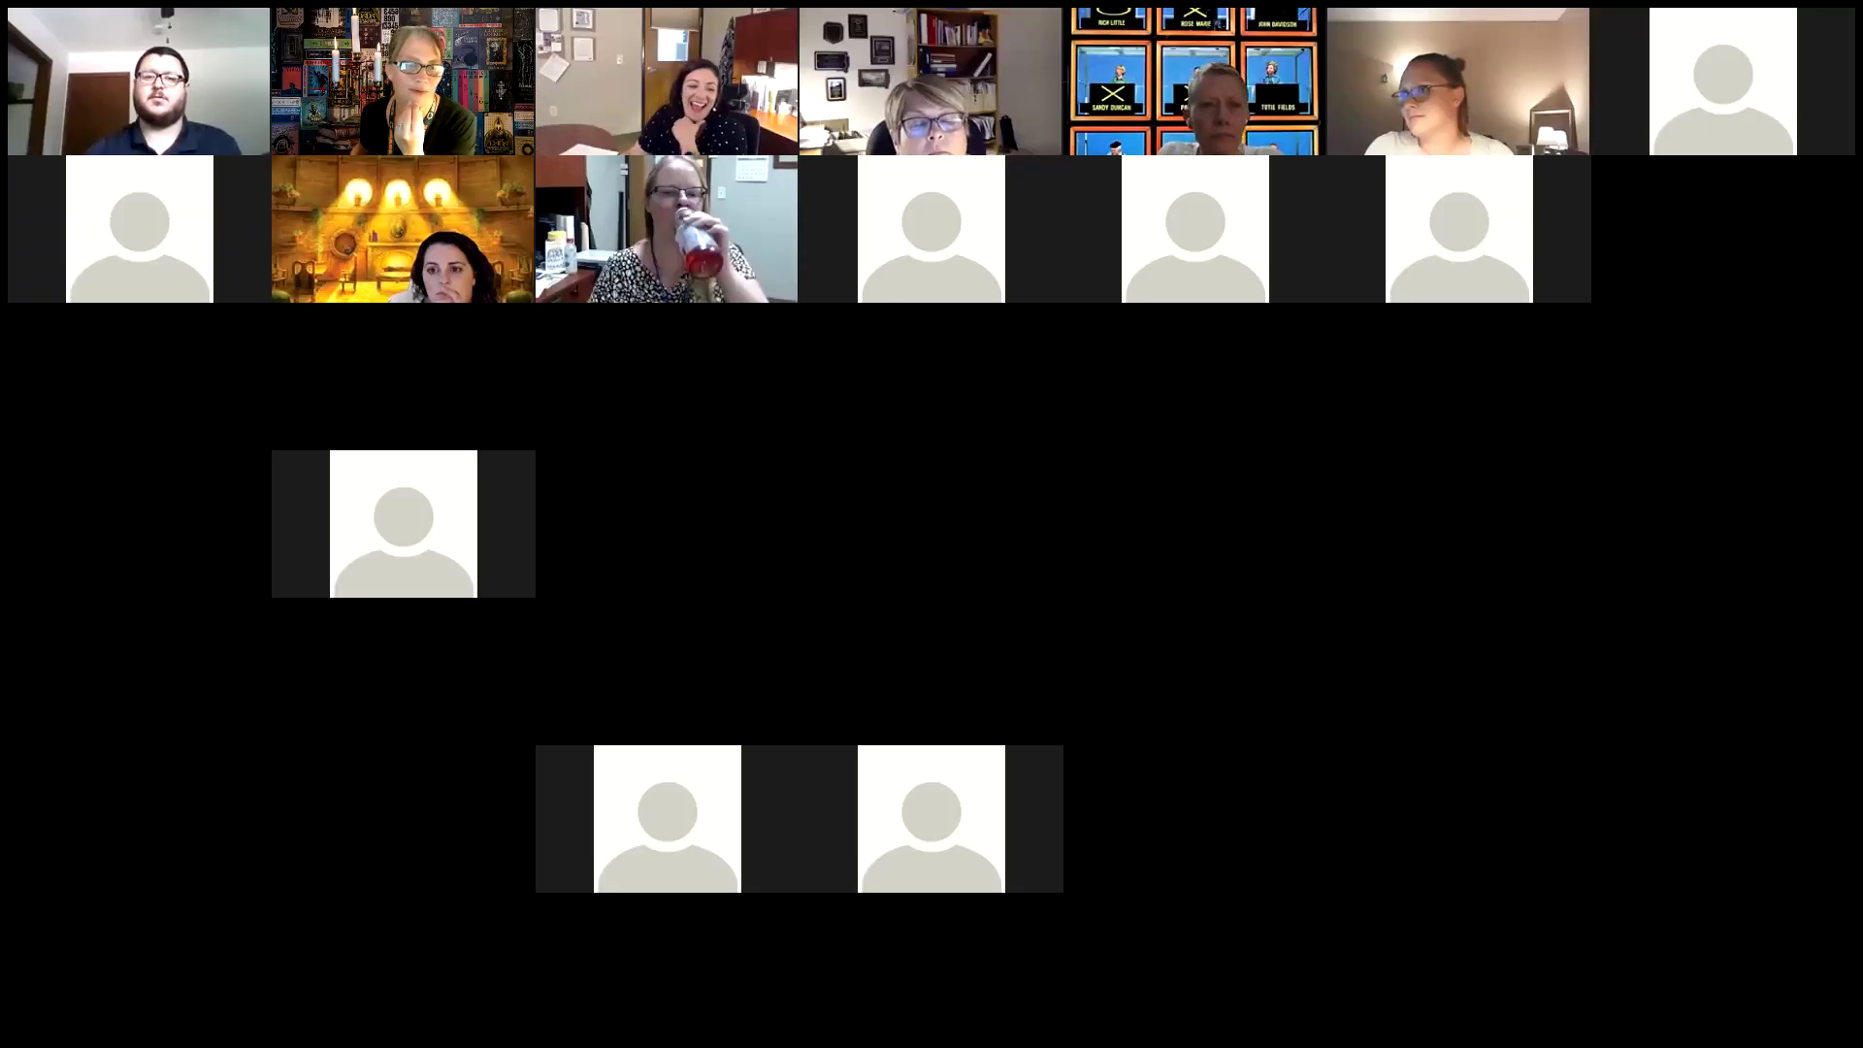